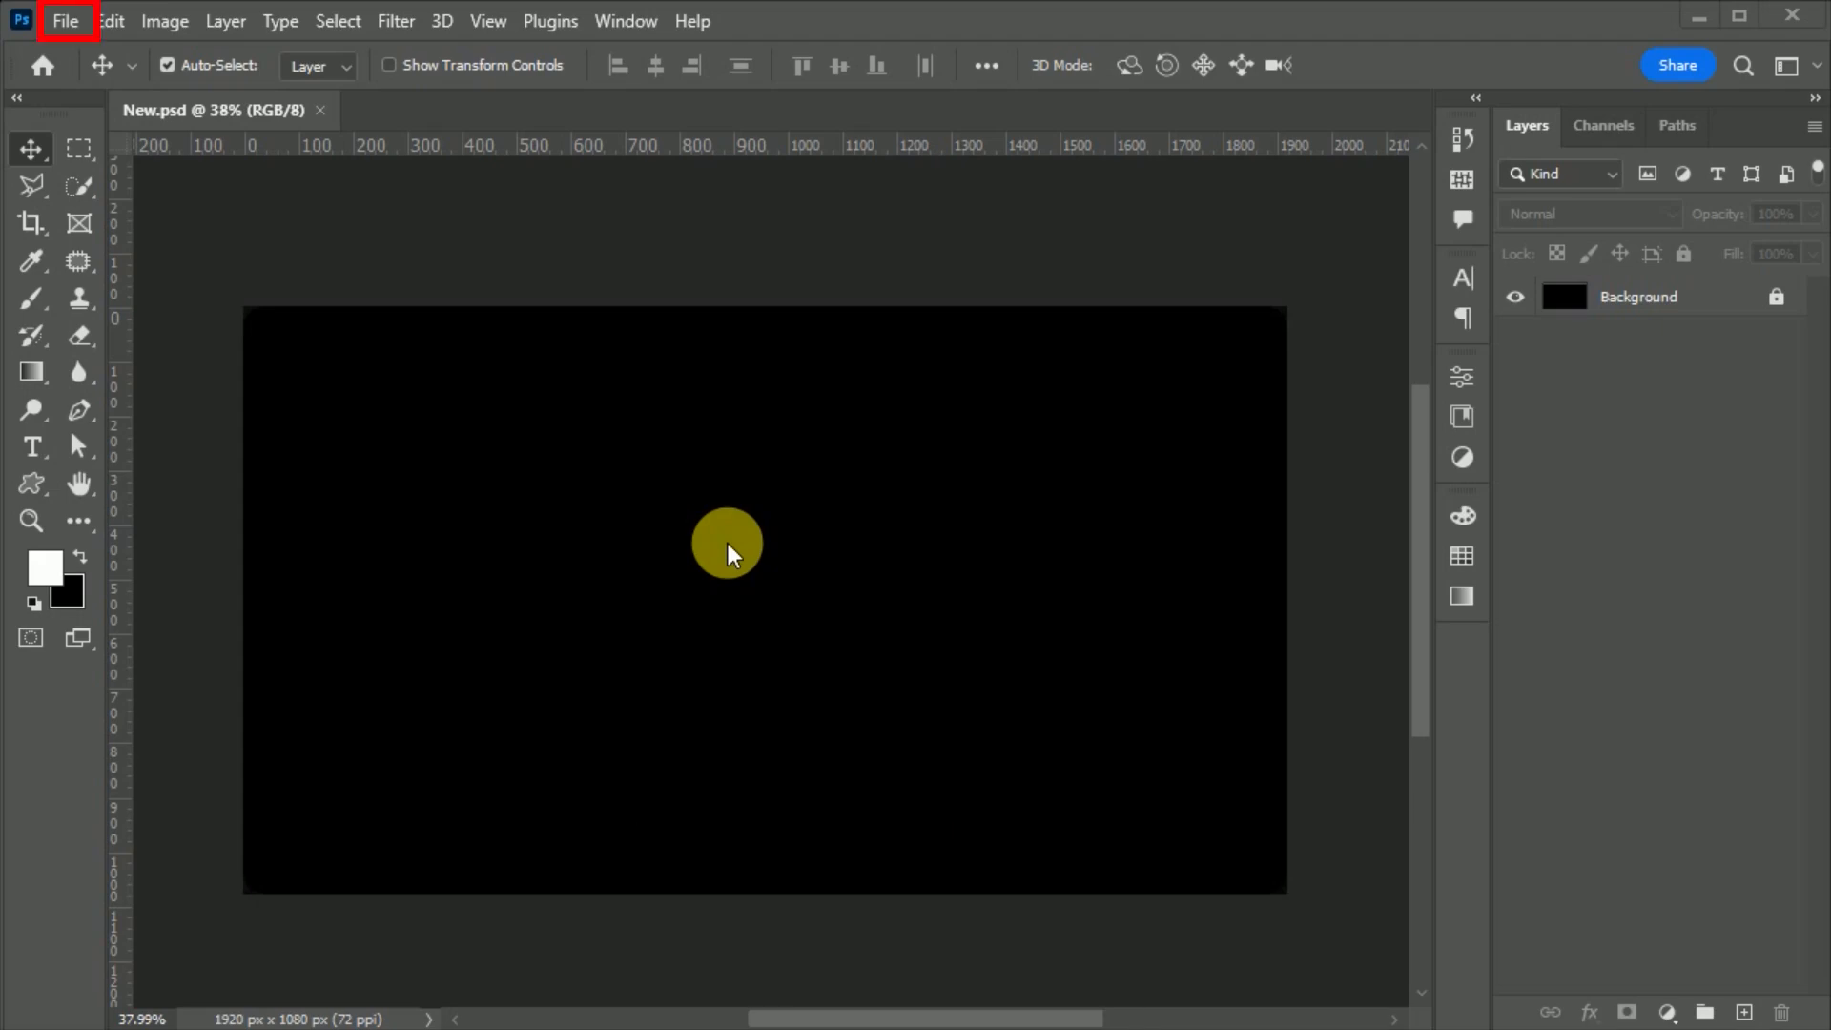
- Place the snowy mountain cable-car photo from Downloads as an embedded image and scale it to fill the canvas
left_click(73, 26)
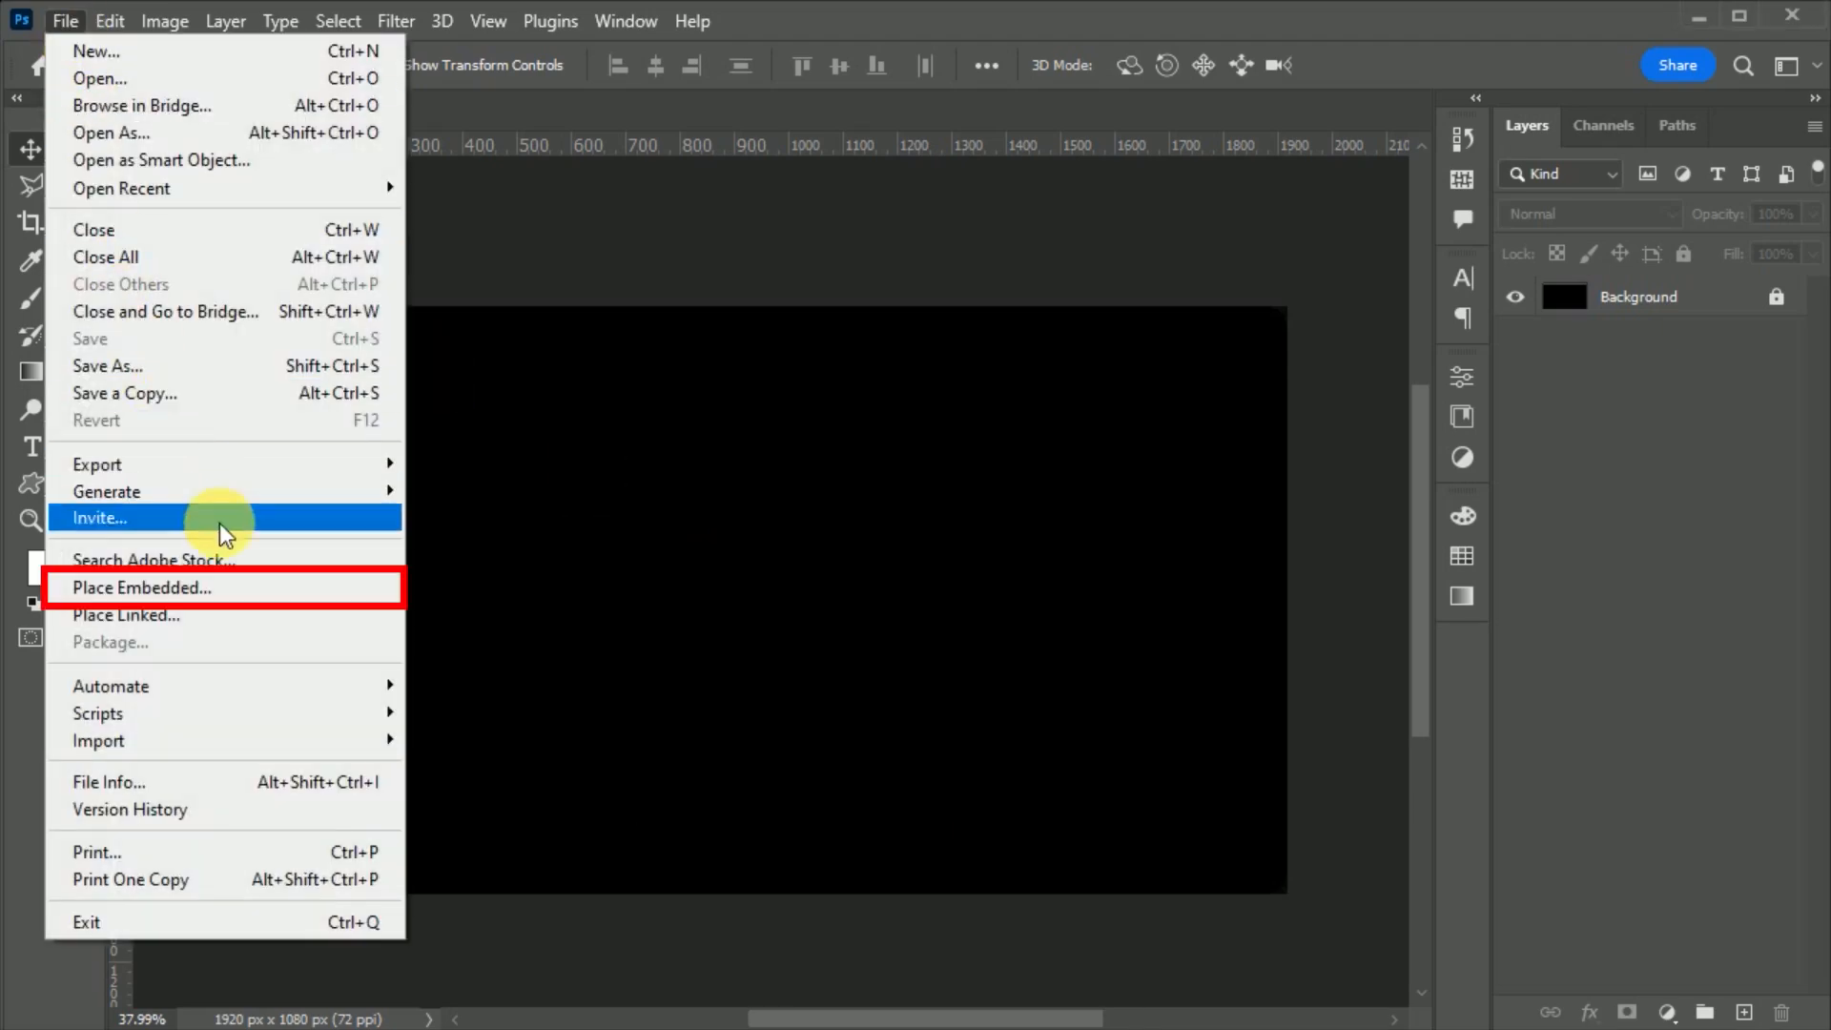
left_click(261, 589)
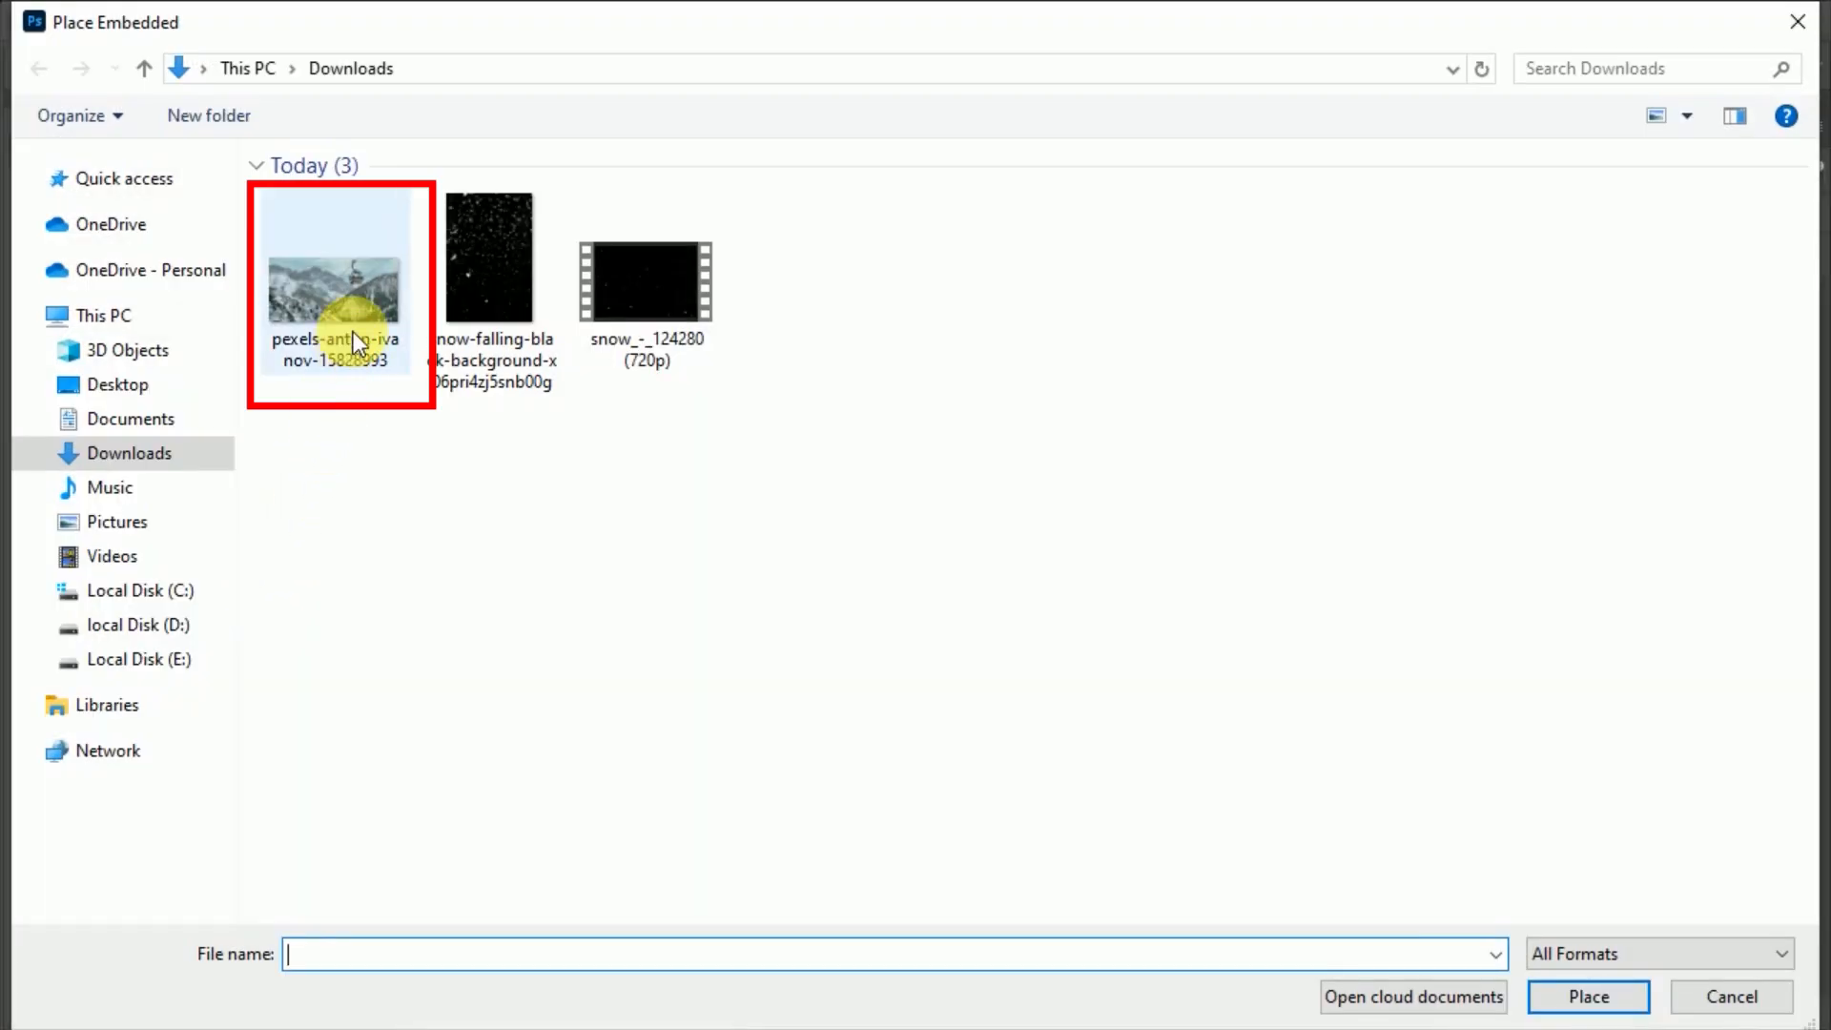
left_click(353, 332)
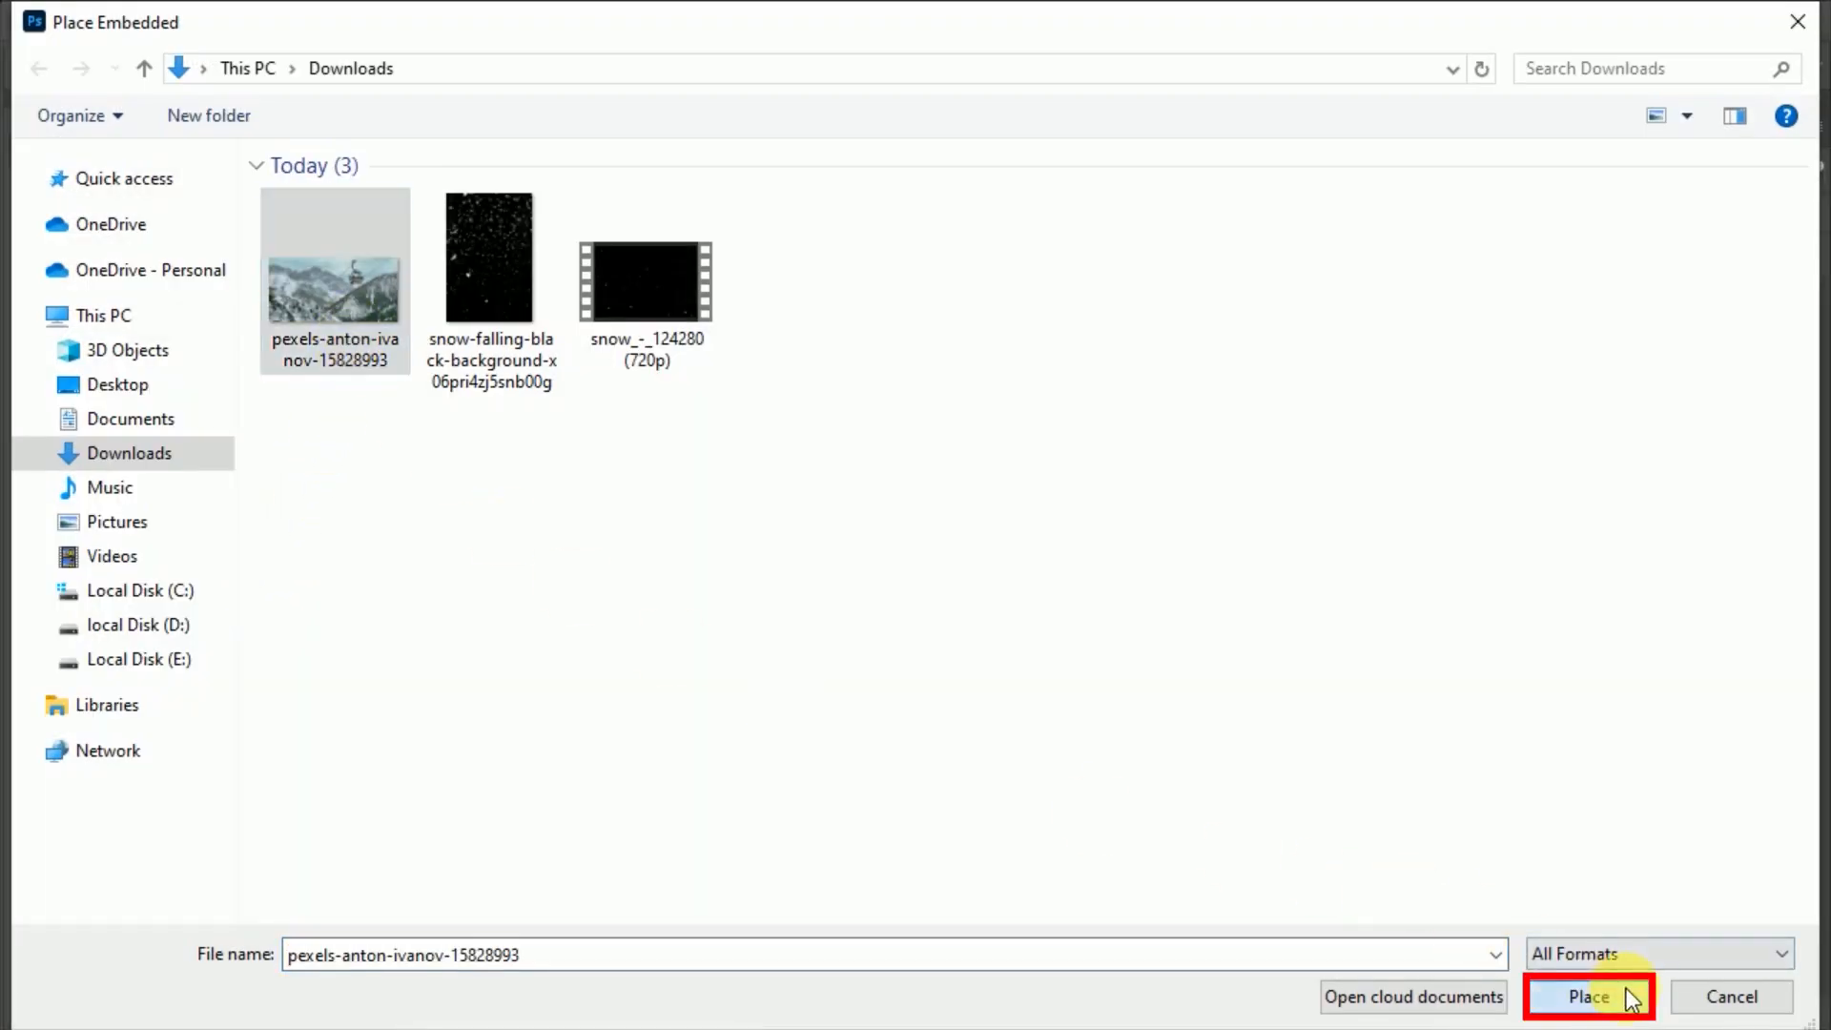
left_click(1587, 996)
left_click_drag(1312, 876, 1368, 904)
left_click(1421, 67)
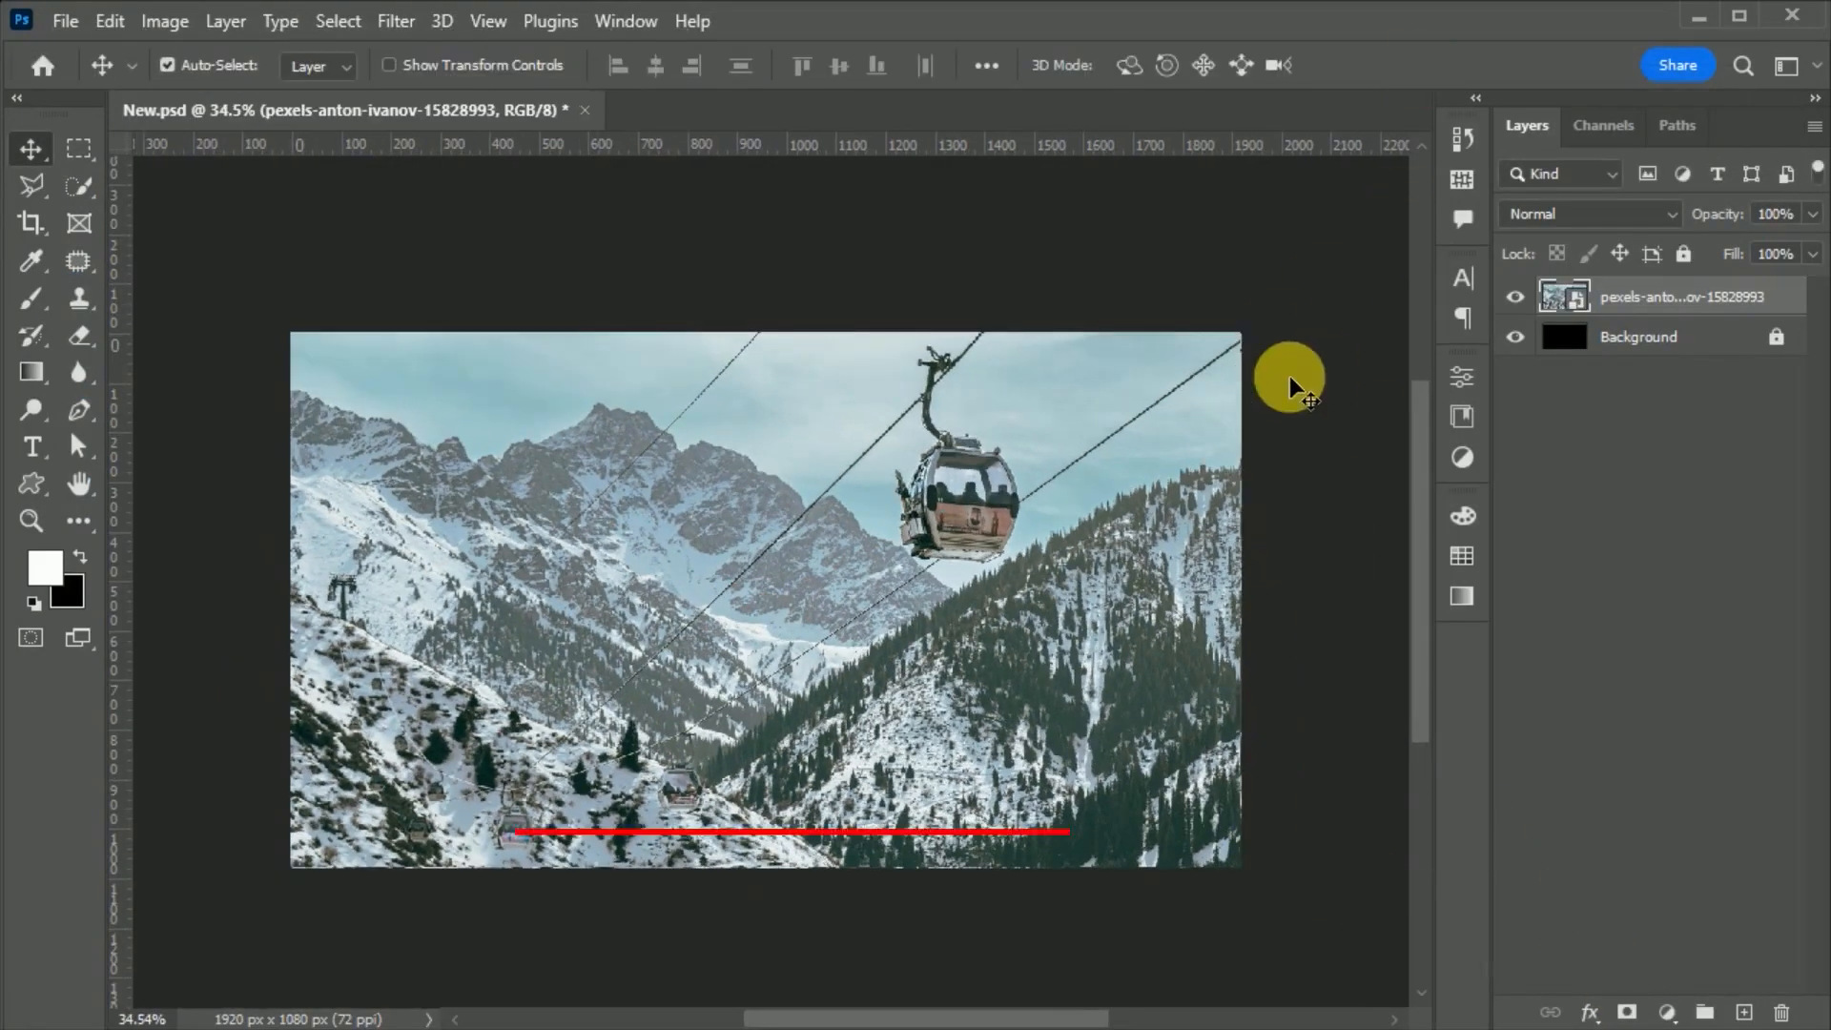
- Rename the placed photo layer to "BG Image"
double_click(1663, 298)
type("BG")
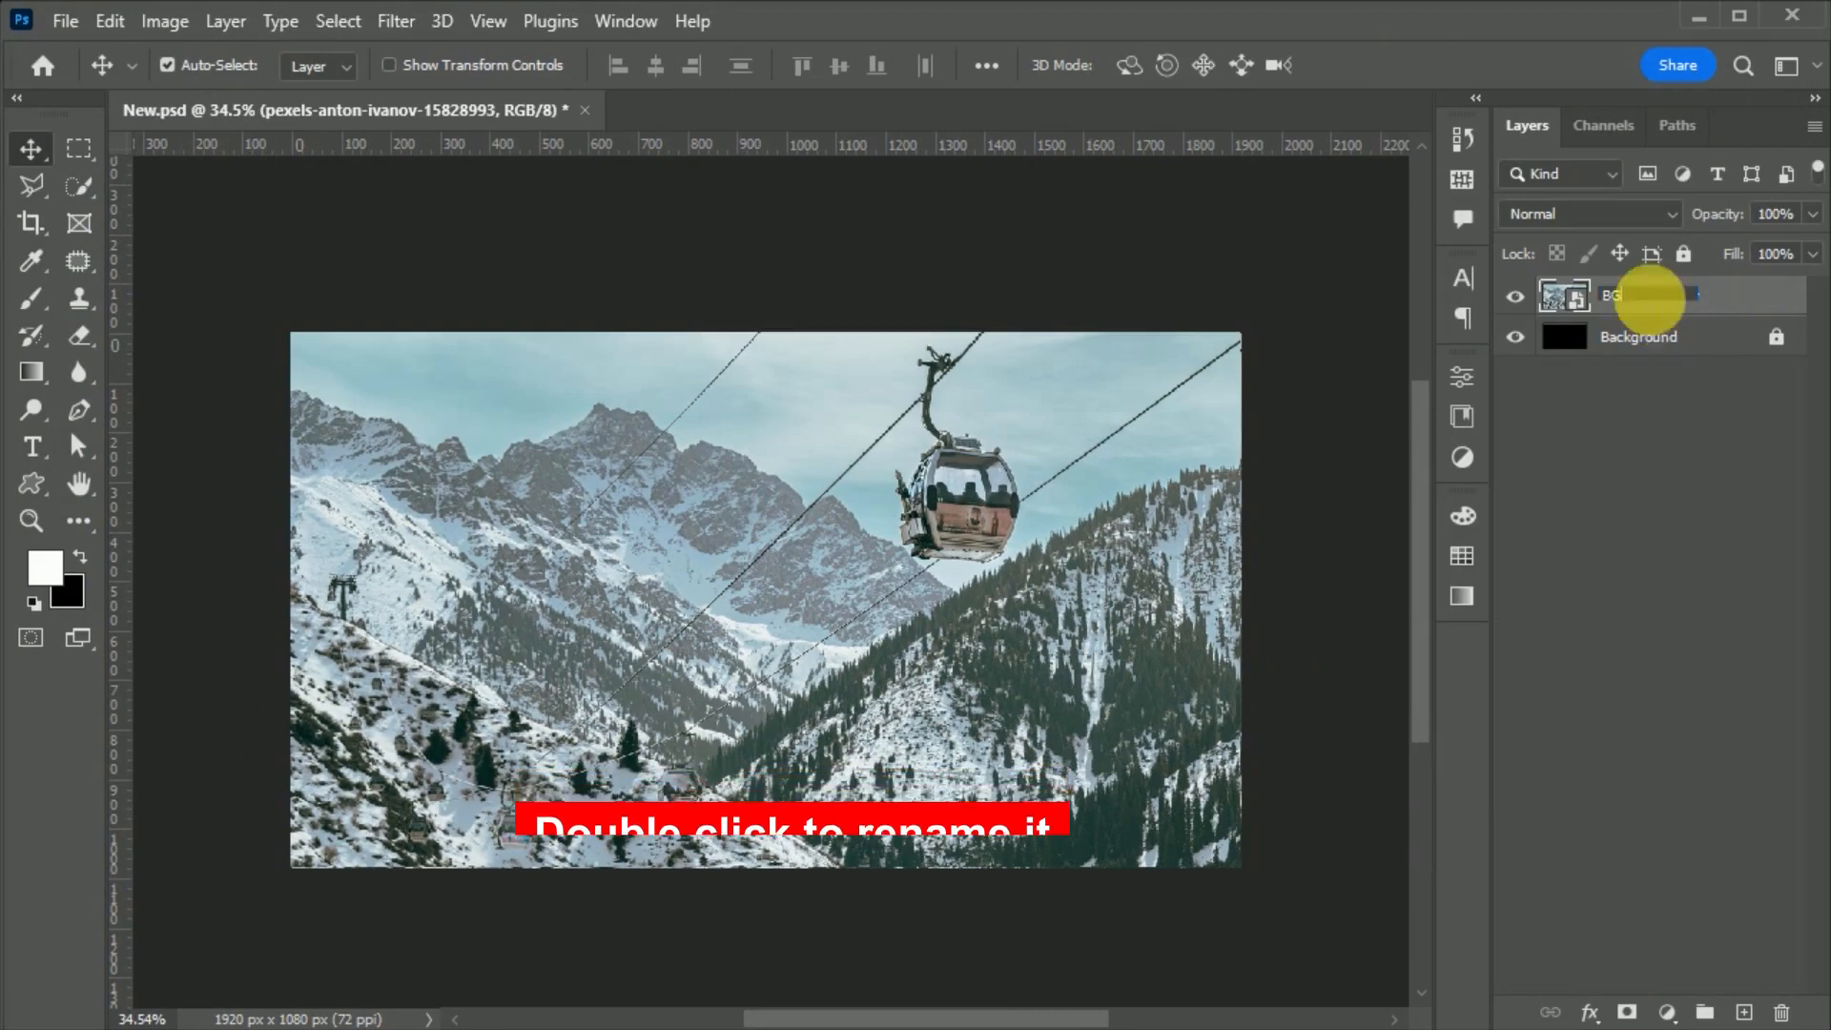
type(" Image")
key("Return")
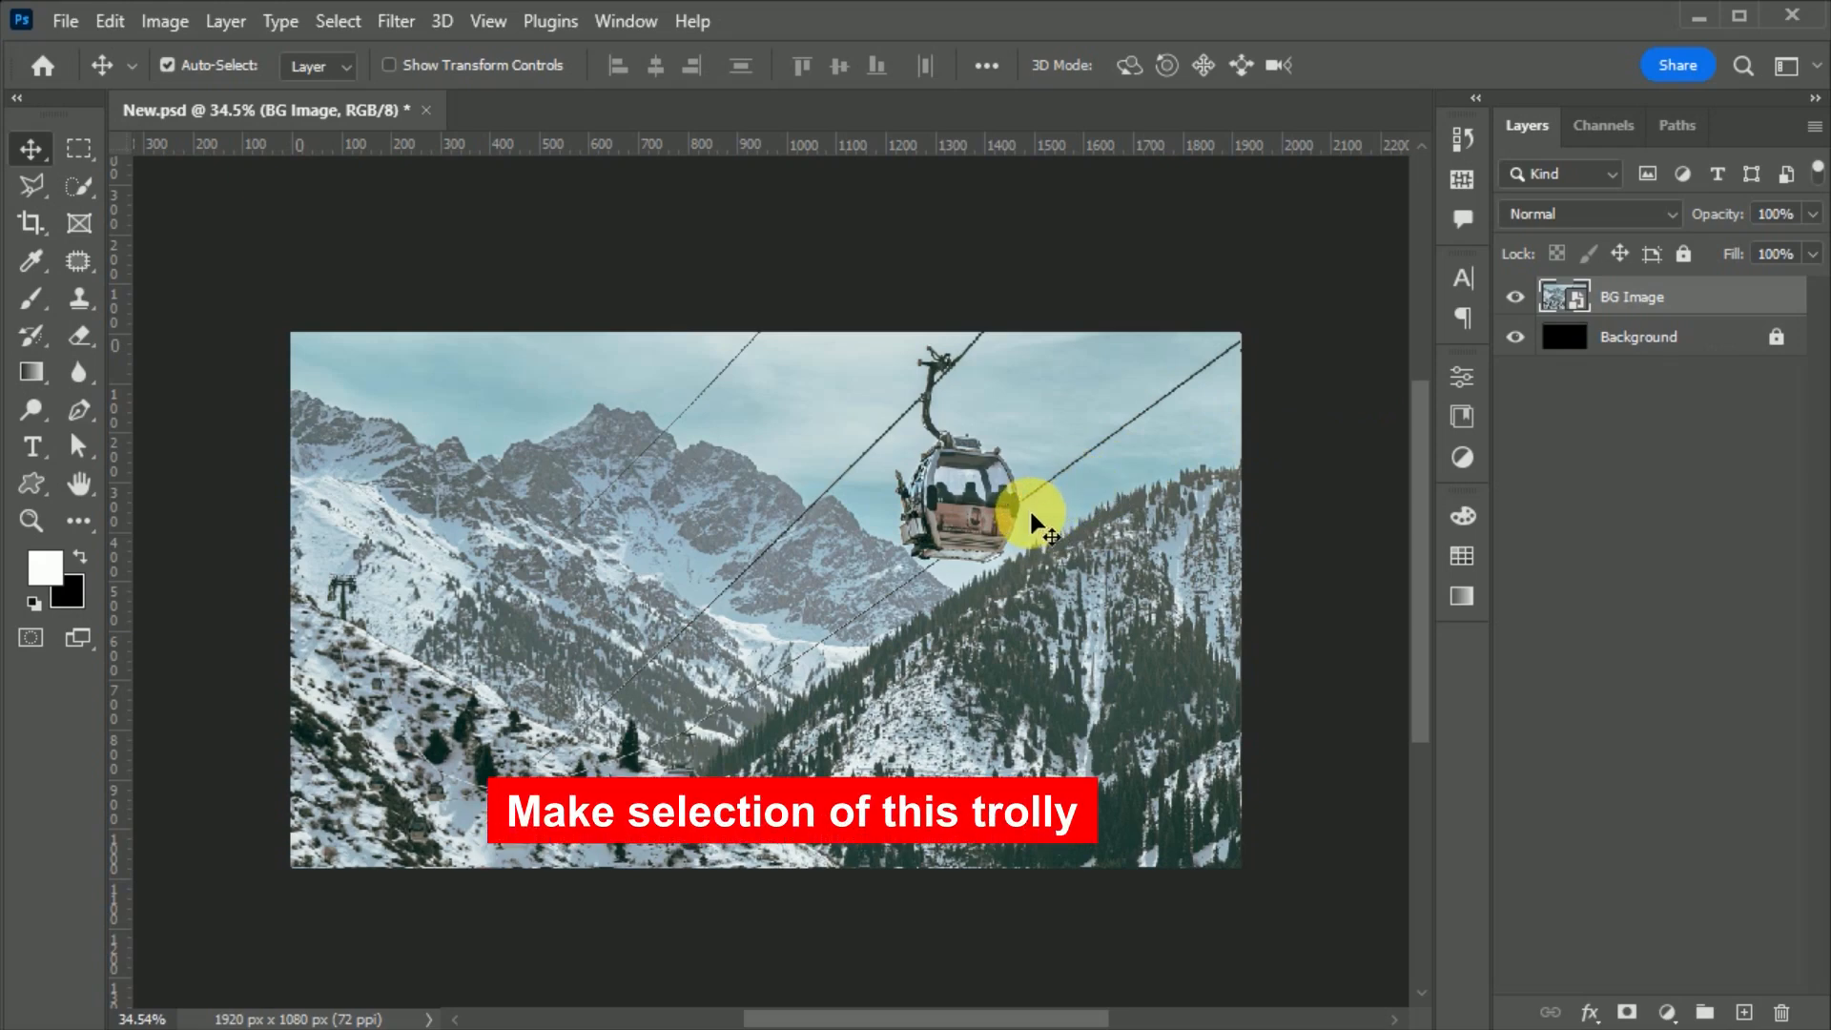
- Select the body of the large cable-car cabin with the Quick Selection tool
left_click(88, 186)
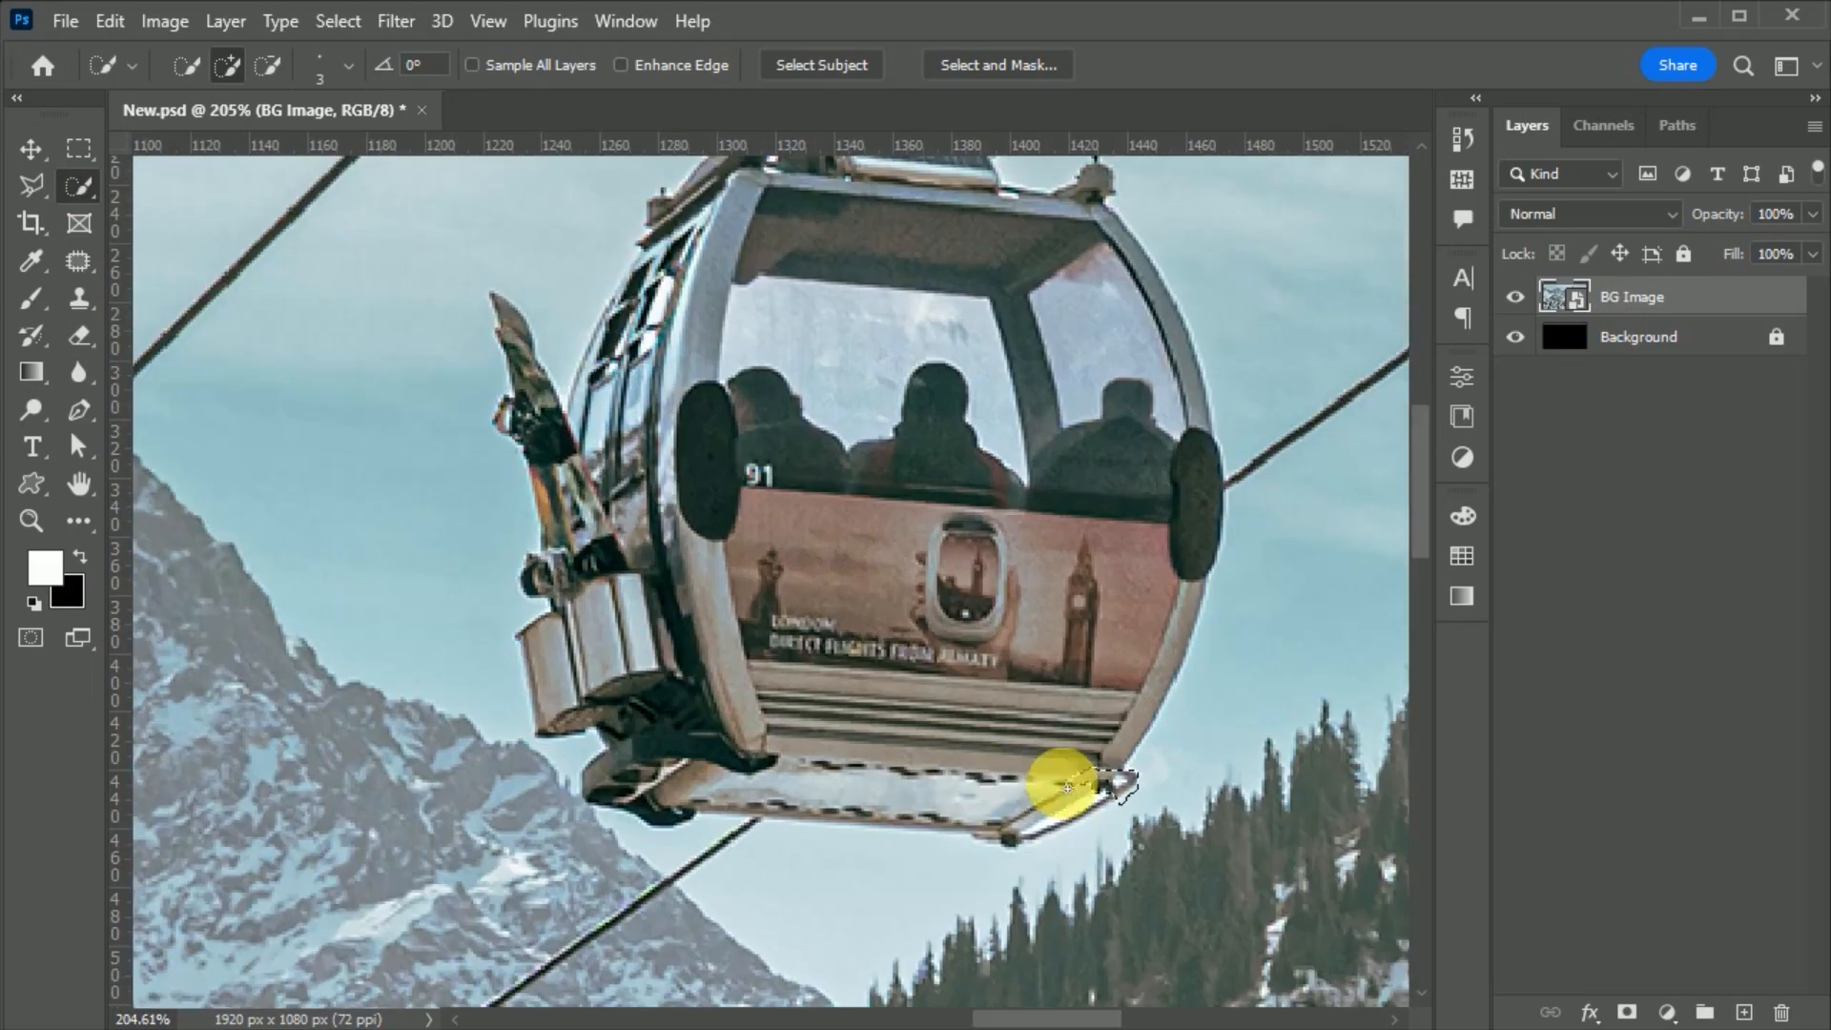
scroll(1055, 776, "up", 2)
scroll(1111, 769, "down", 2)
scroll(603, 639, "up", 3)
mouse_move(626, 831)
left_mouse_down()
mouse_move(483, 396)
mouse_move(562, 962)
mouse_move(584, 591)
left_mouse_up()
scroll(569, 966, "down", 1)
left_click_drag(636, 410, 719, 939)
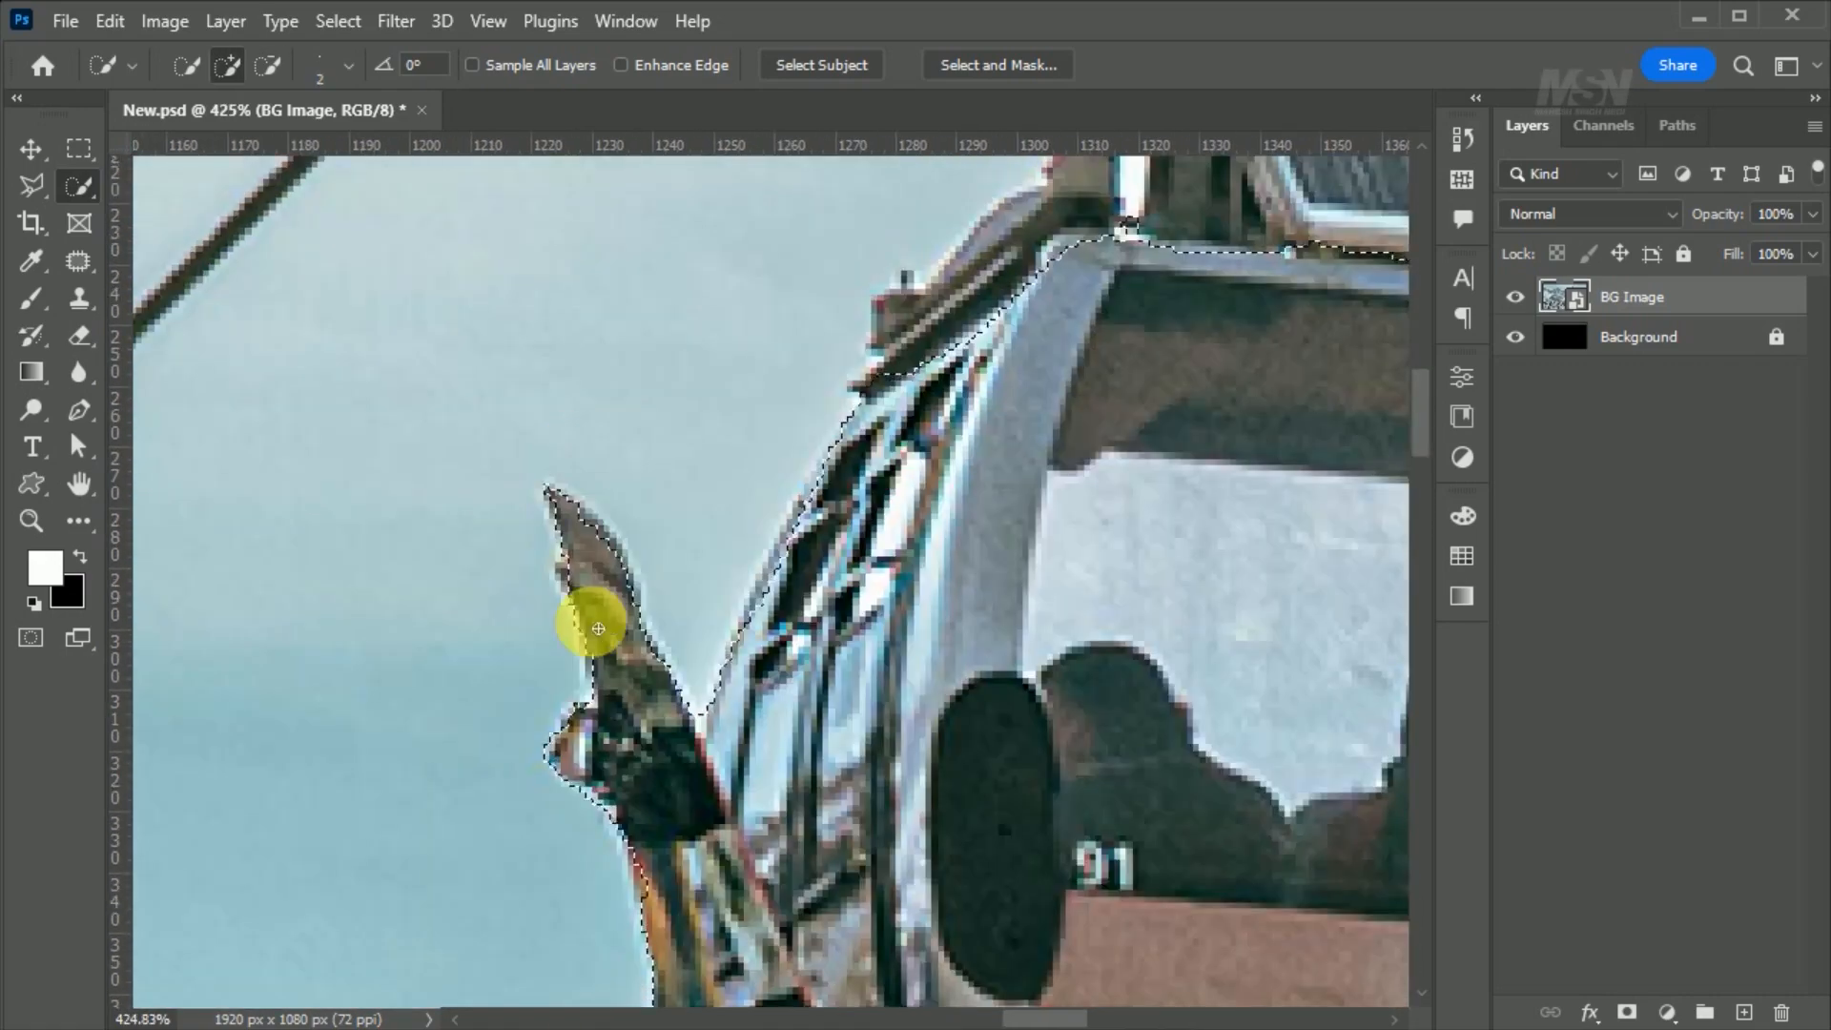
- Add the skis on the large cabin's side and its roof edge and rooftop panel to the selection
scroll(606, 615, "up", 2)
left_click(550, 539)
scroll(809, 633, "down", 4)
scroll(621, 703, "up", 5)
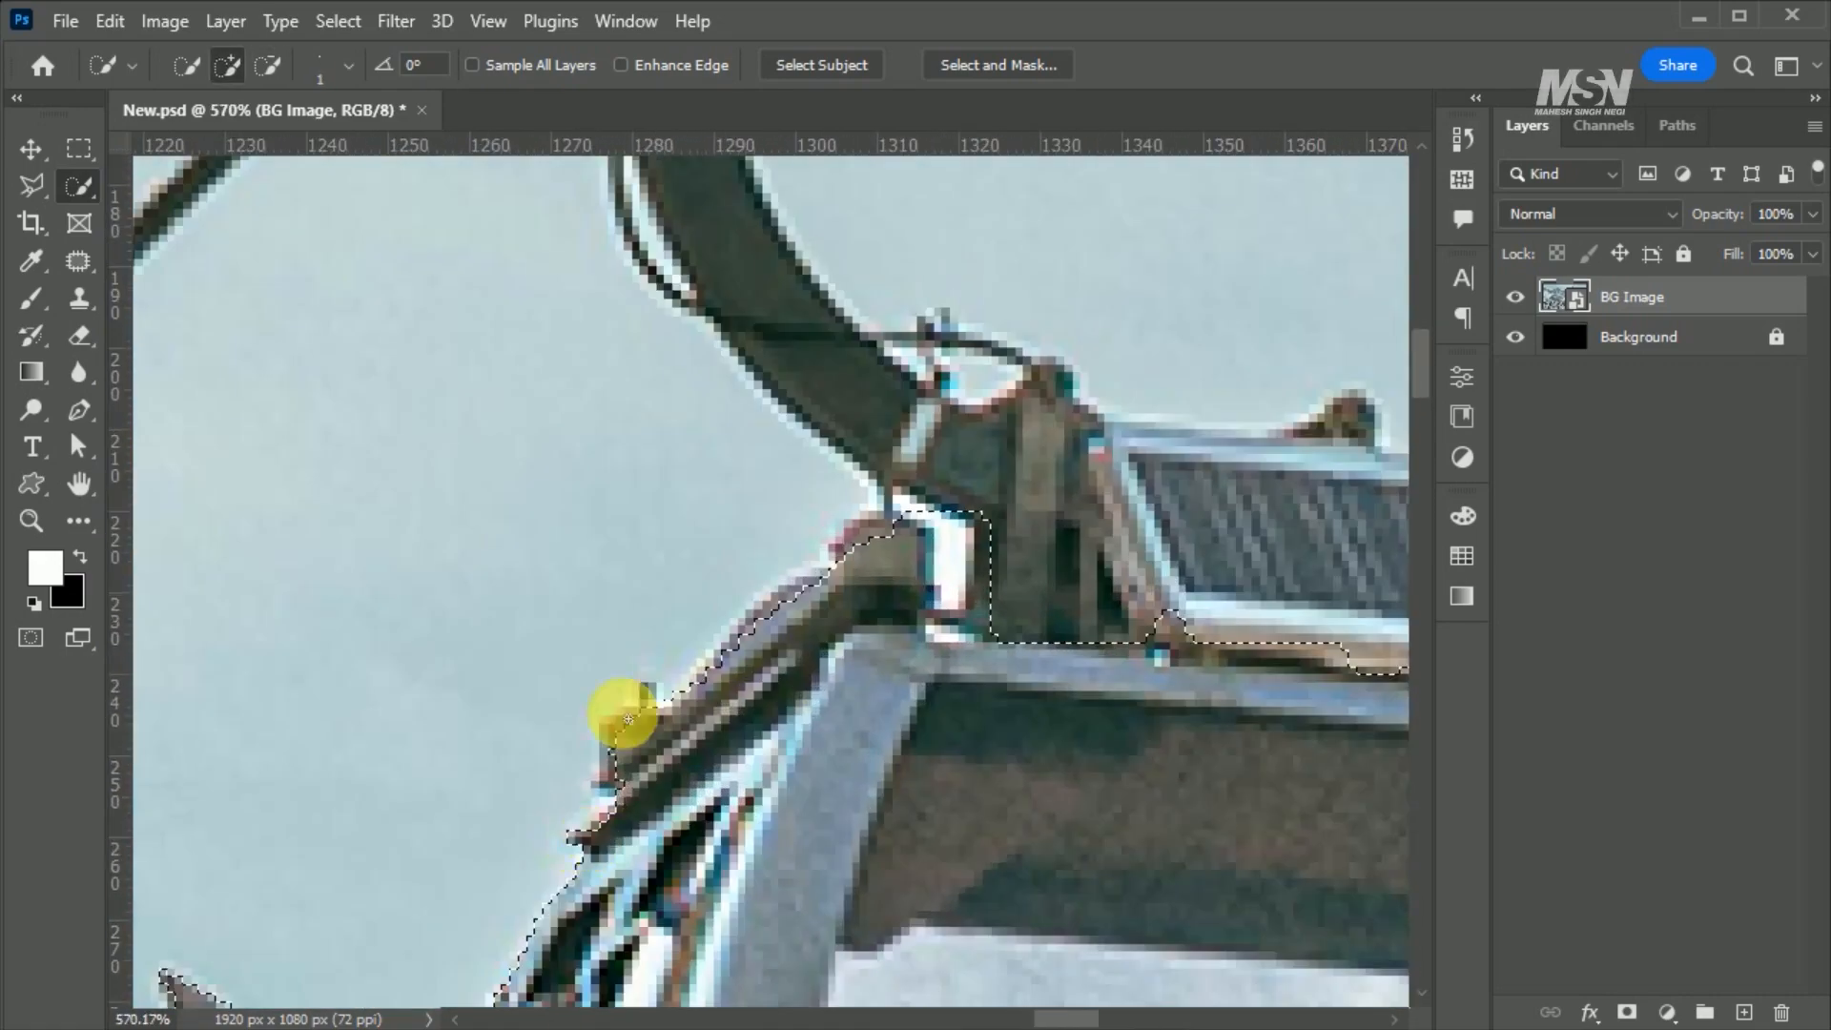
scroll(766, 589, "down", 4)
left_click_drag(858, 562, 1068, 577)
scroll(1182, 642, "up", 3)
scroll(1205, 648, "up", 1)
left_click(552, 420)
left_click_drag(468, 489, 872, 681)
left_click(830, 601)
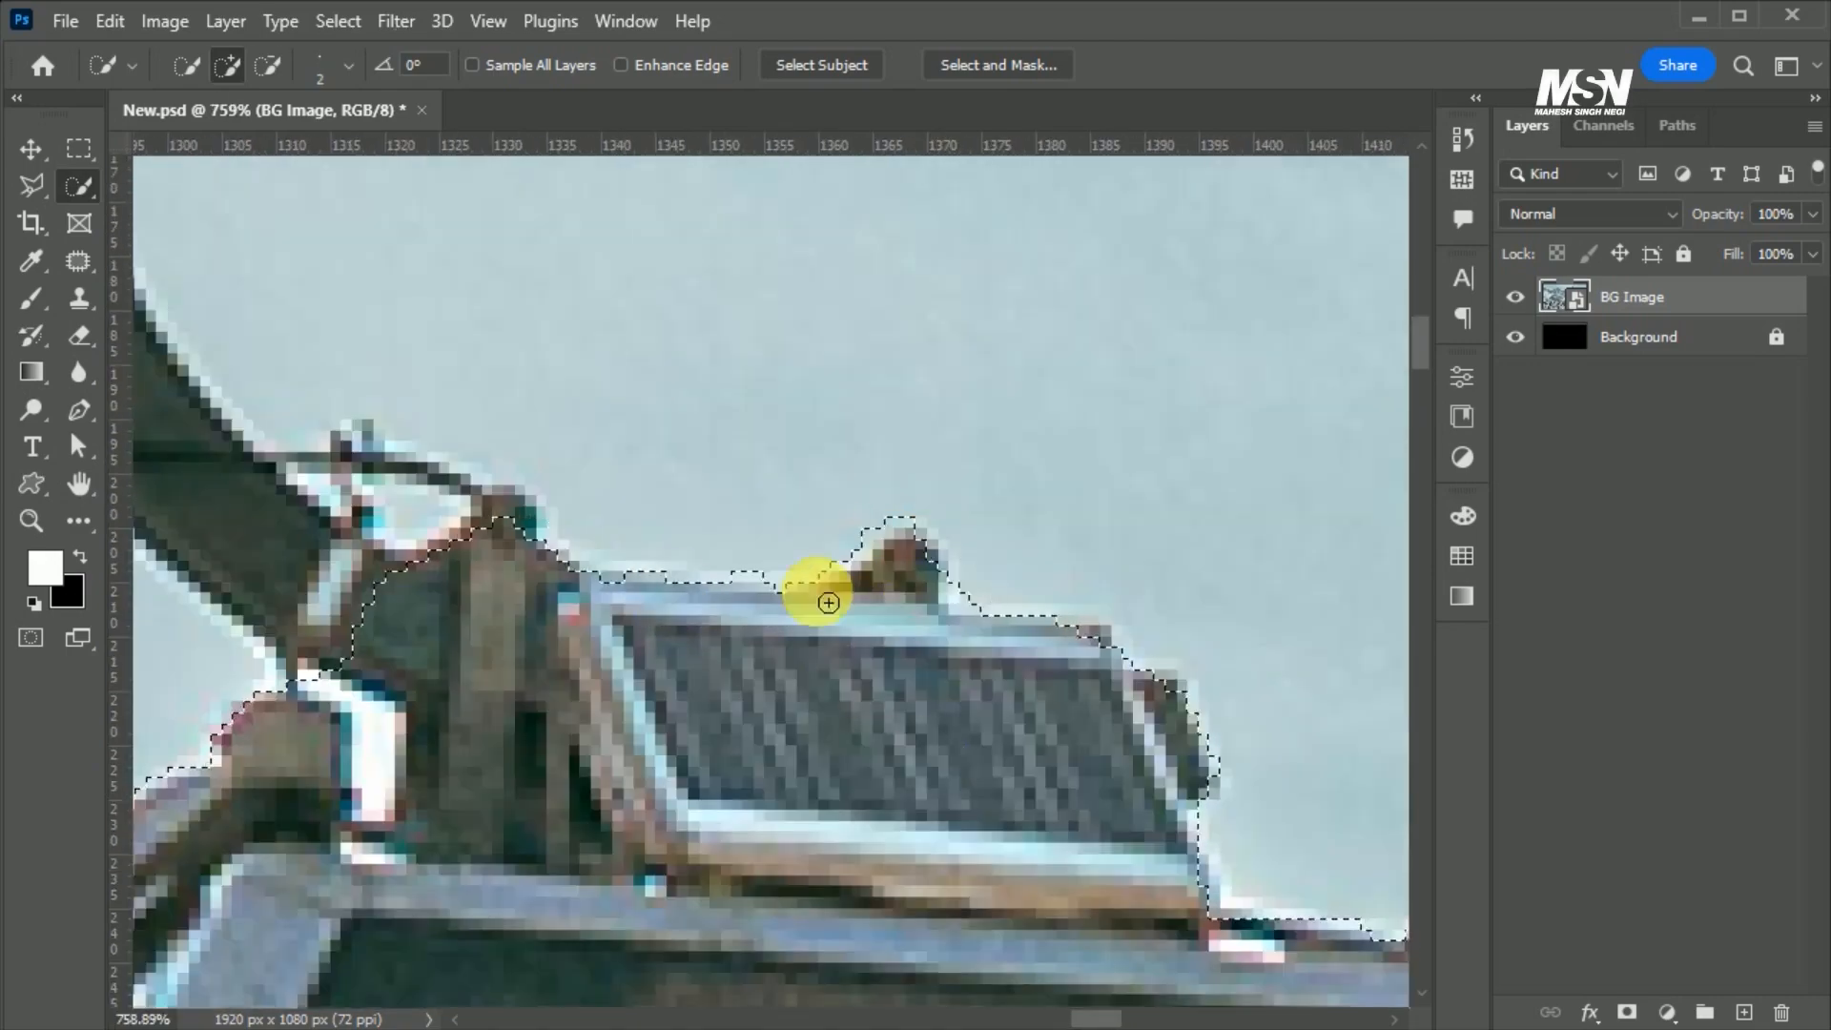
- Extend the selection from the large cabin's roof up the curved hanger arm to the cable grip
scroll(1076, 624, "up", 1)
left_click_drag(202, 599, 839, 737)
scroll(825, 744, "down", 3)
scroll(670, 484, "up", 3)
left_click(710, 956)
scroll(539, 544, "down", 4)
scroll(656, 641, "up", 4)
scroll(654, 642, "down", 3)
left_click_drag(512, 210, 578, 733)
scroll(578, 749, "up", 2)
scroll(708, 434, "up", 2)
- Add the thin prongs of the cable grip to the selection and refine its outline around them
left_click_drag(682, 534, 585, 686)
scroll(591, 667, "down", 3)
scroll(539, 429, "up", 2)
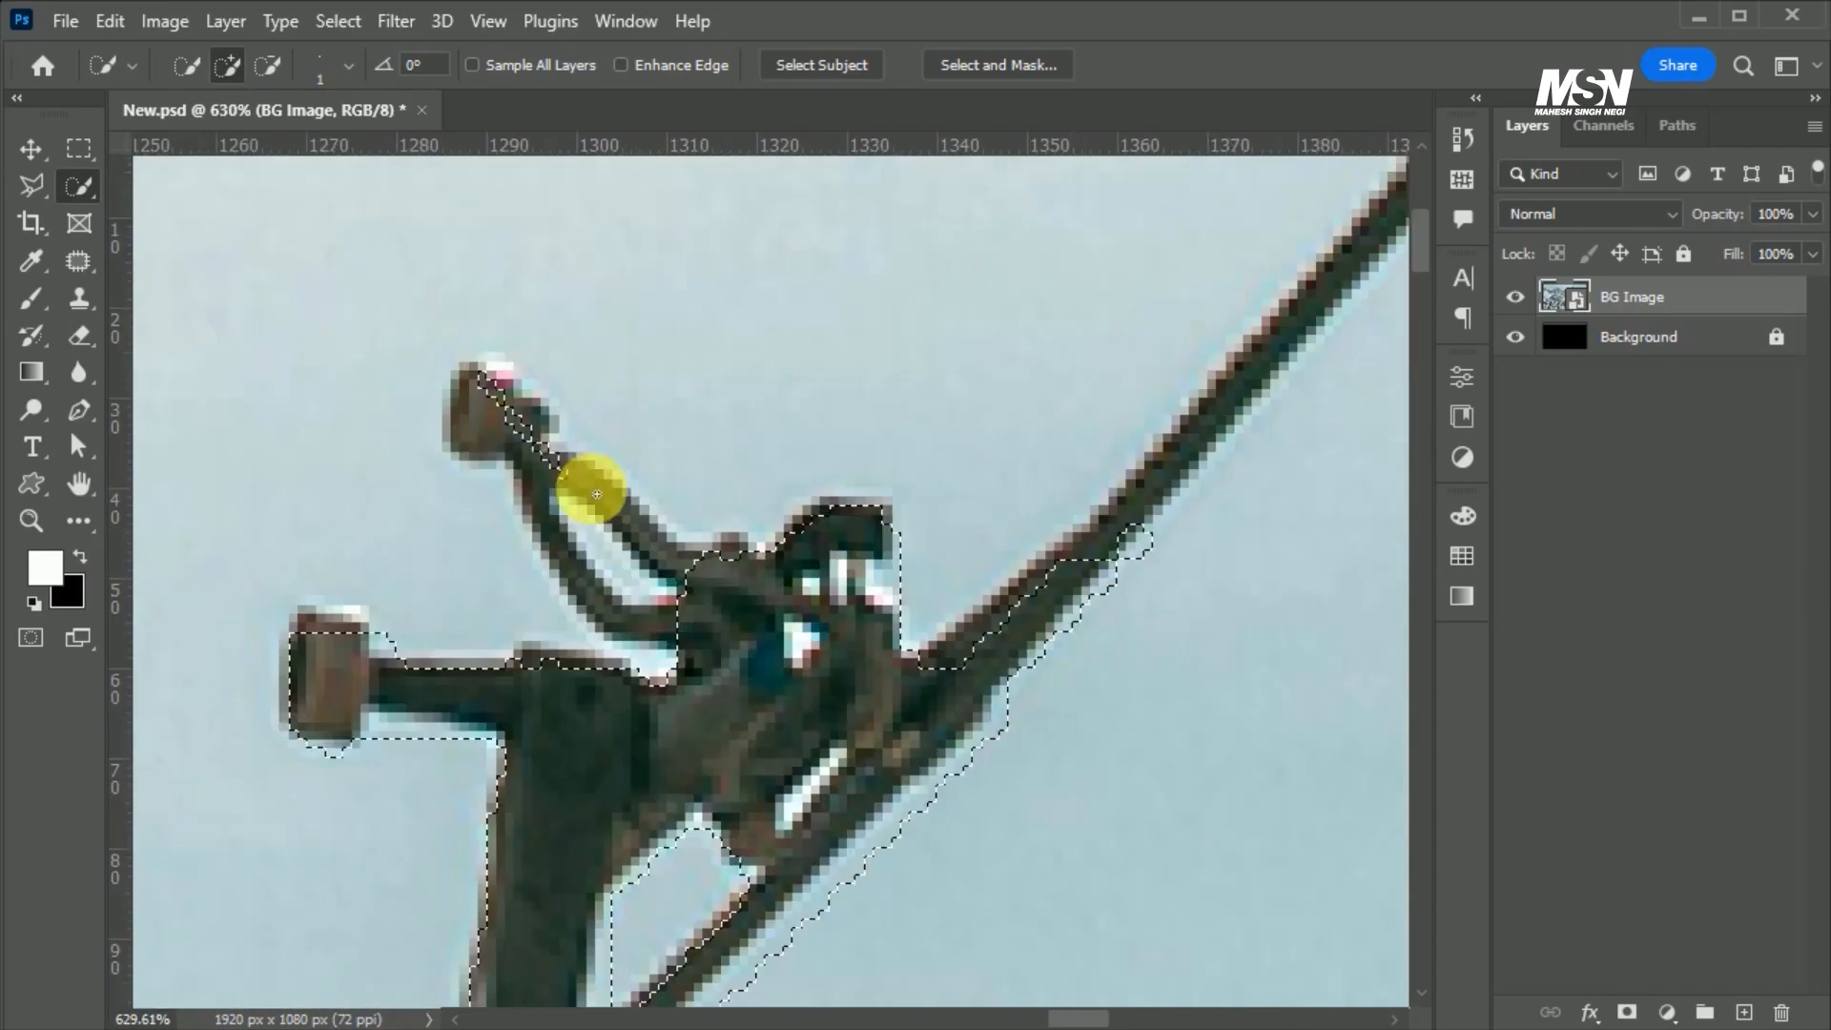
left_click_drag(516, 425, 534, 455)
scroll(519, 453, "up", 2)
scroll(1050, 683, "down", 3)
scroll(992, 776, "down", 3)
scroll(592, 747, "up", 2)
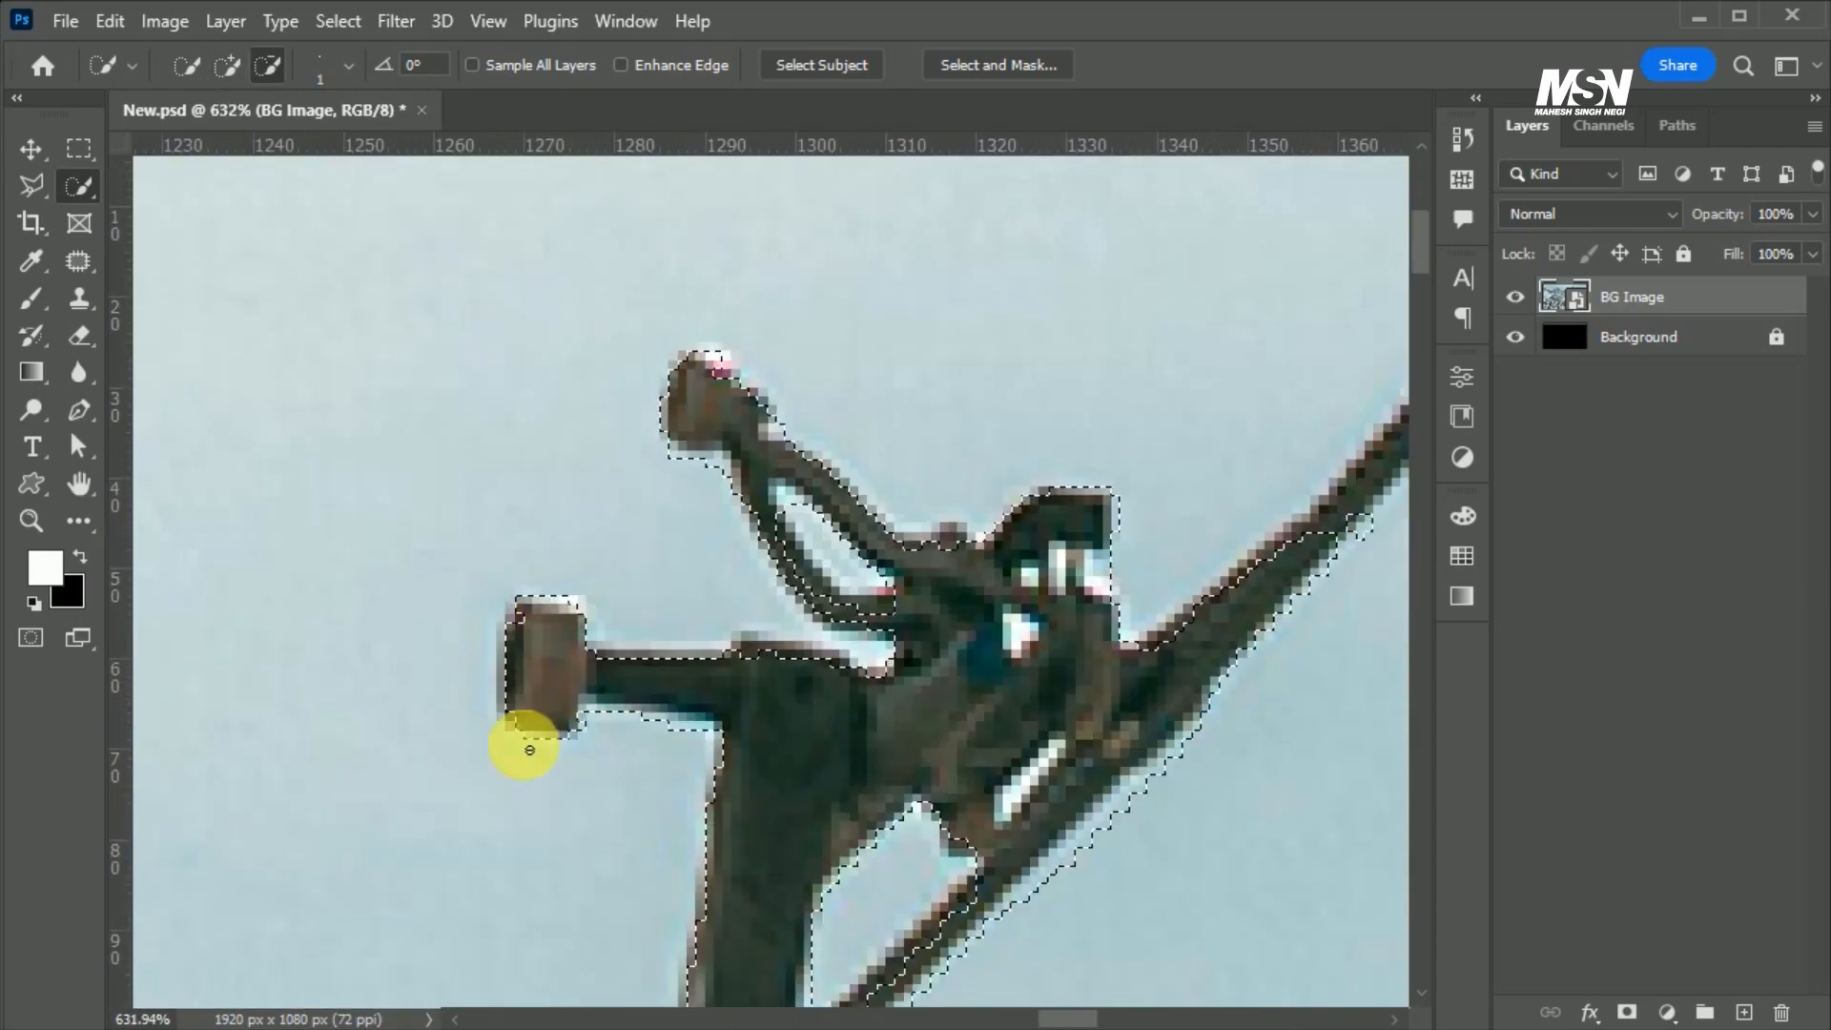
scroll(848, 705, "down", 6)
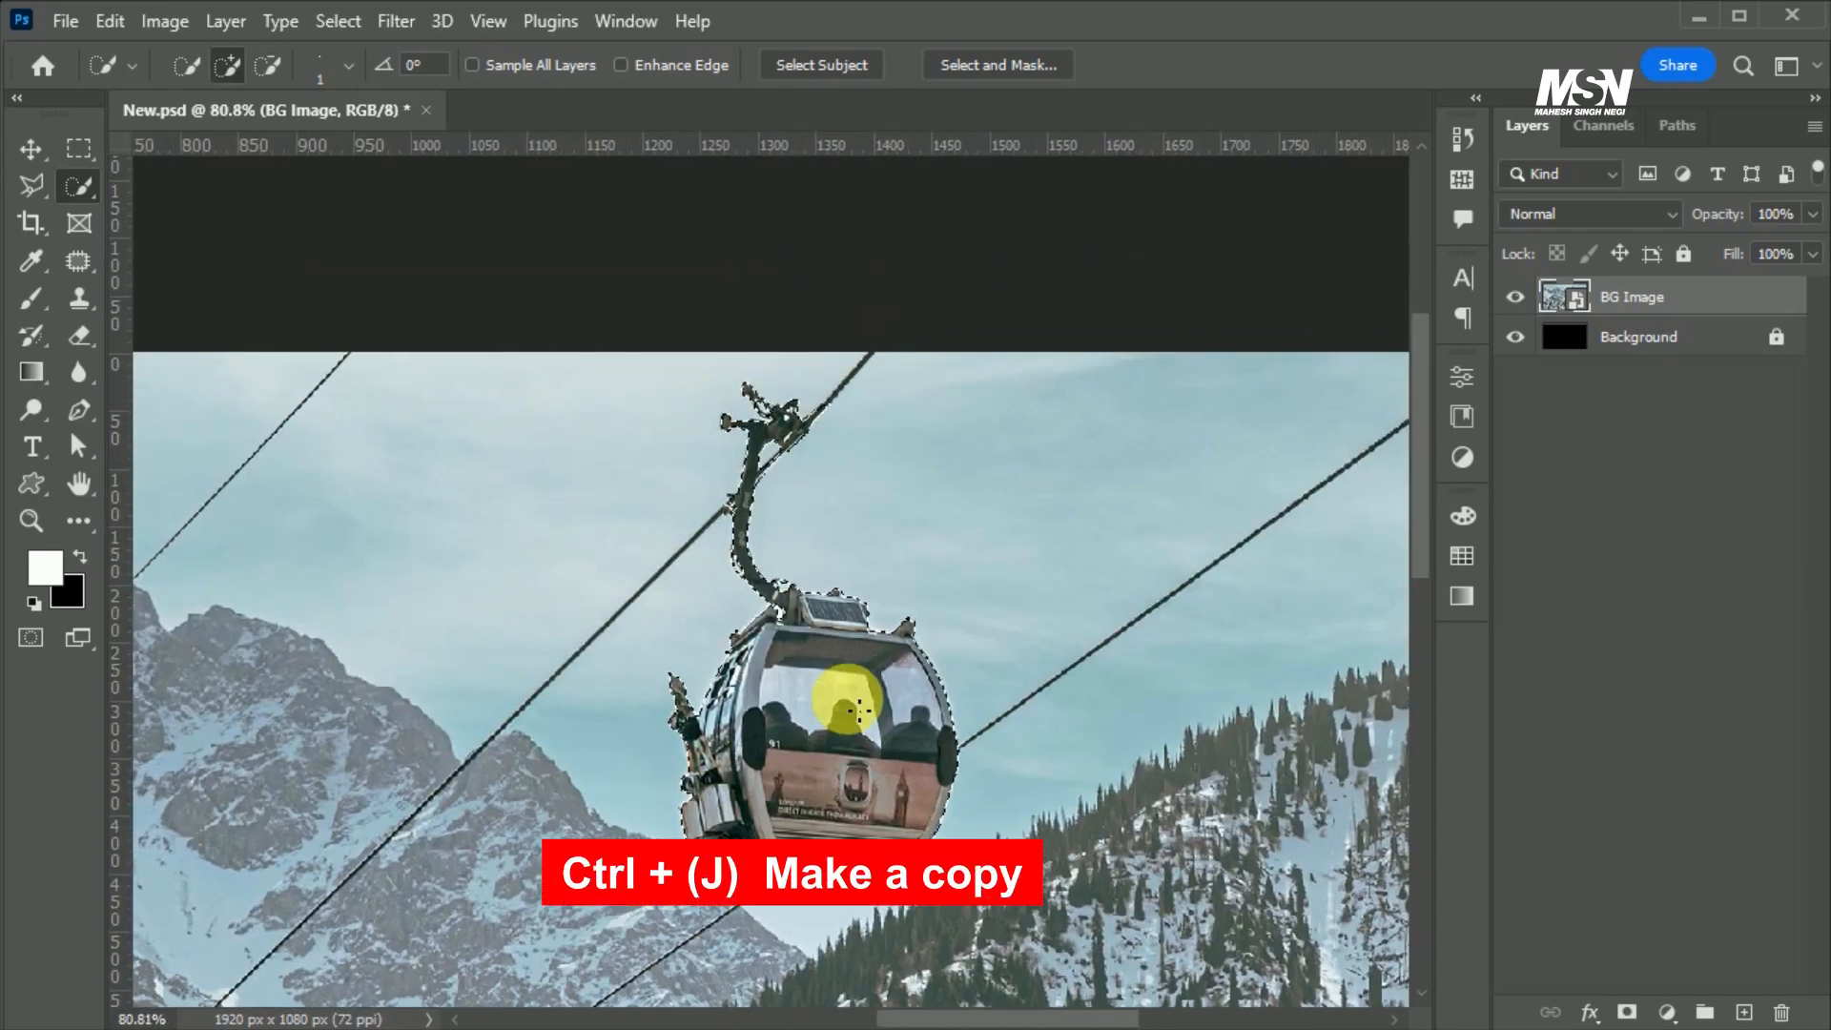
- Copy the selected large cable car to a new layer and rename that layer "Trolly 1"
key("ctrl+j")
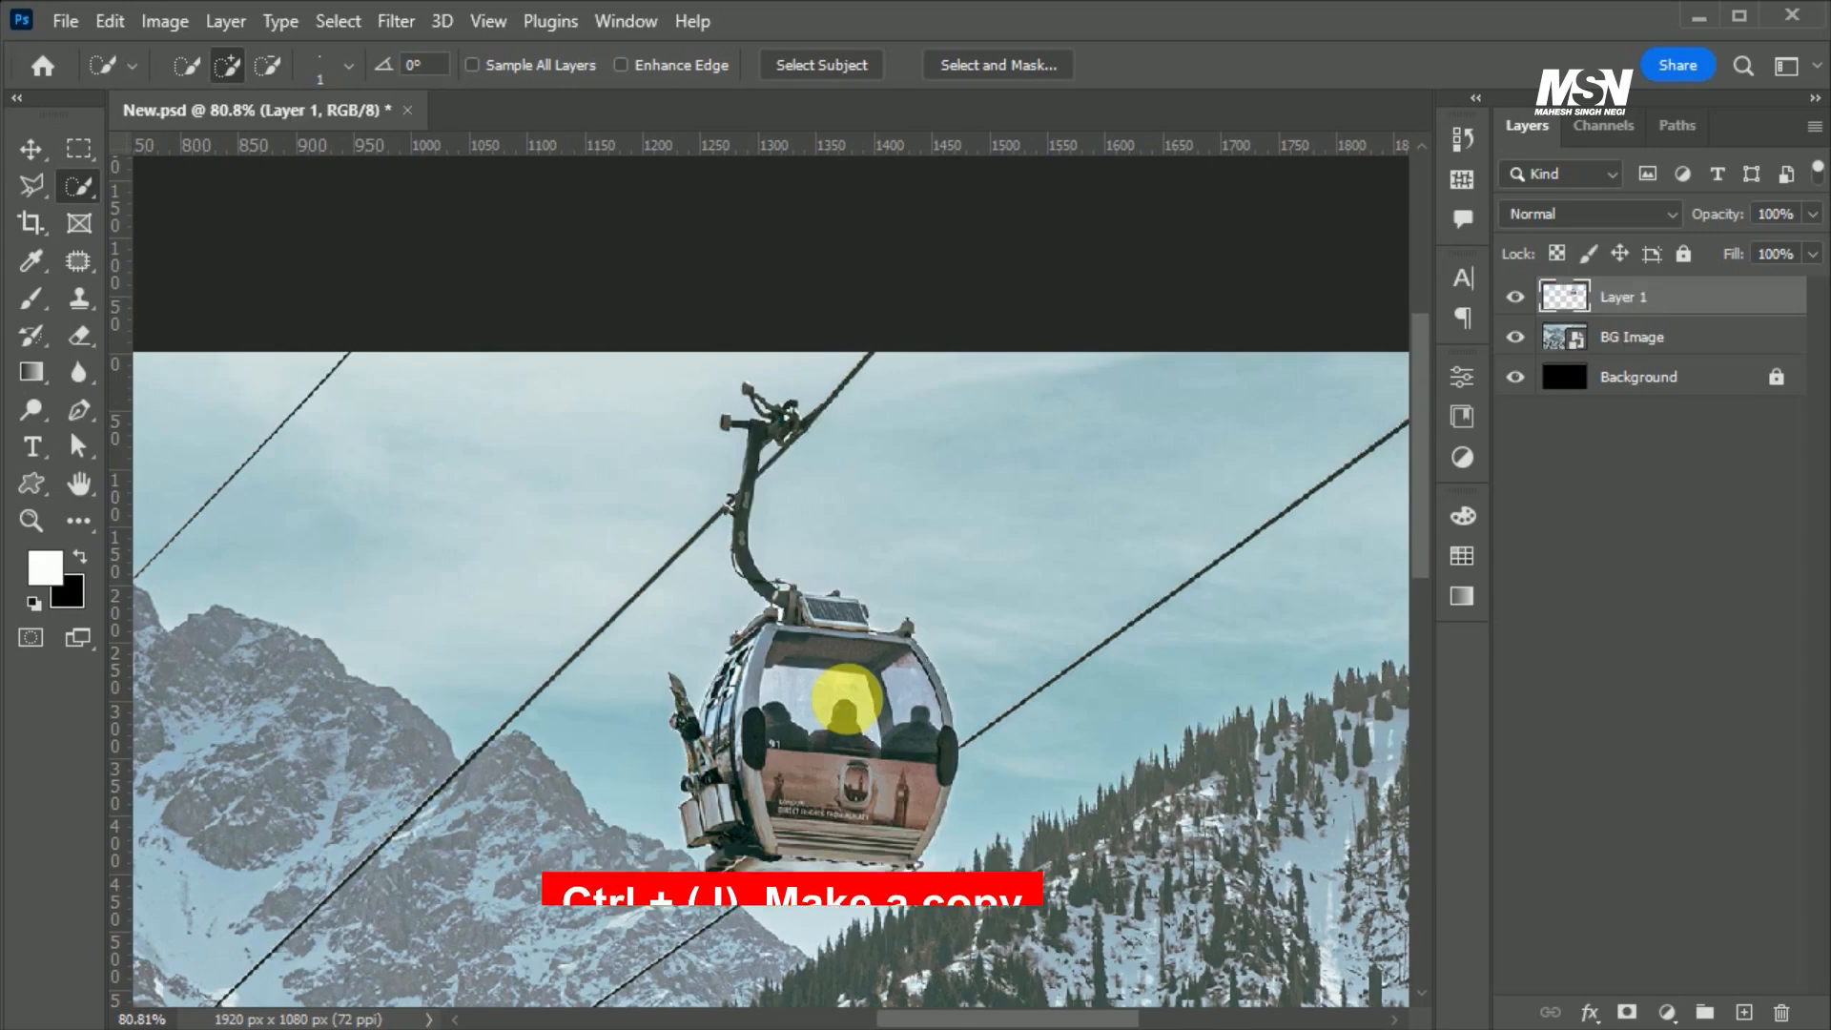
left_click(31, 149)
left_click_drag(996, 676, 1169, 740)
key("ctrl+z")
double_click(1647, 307)
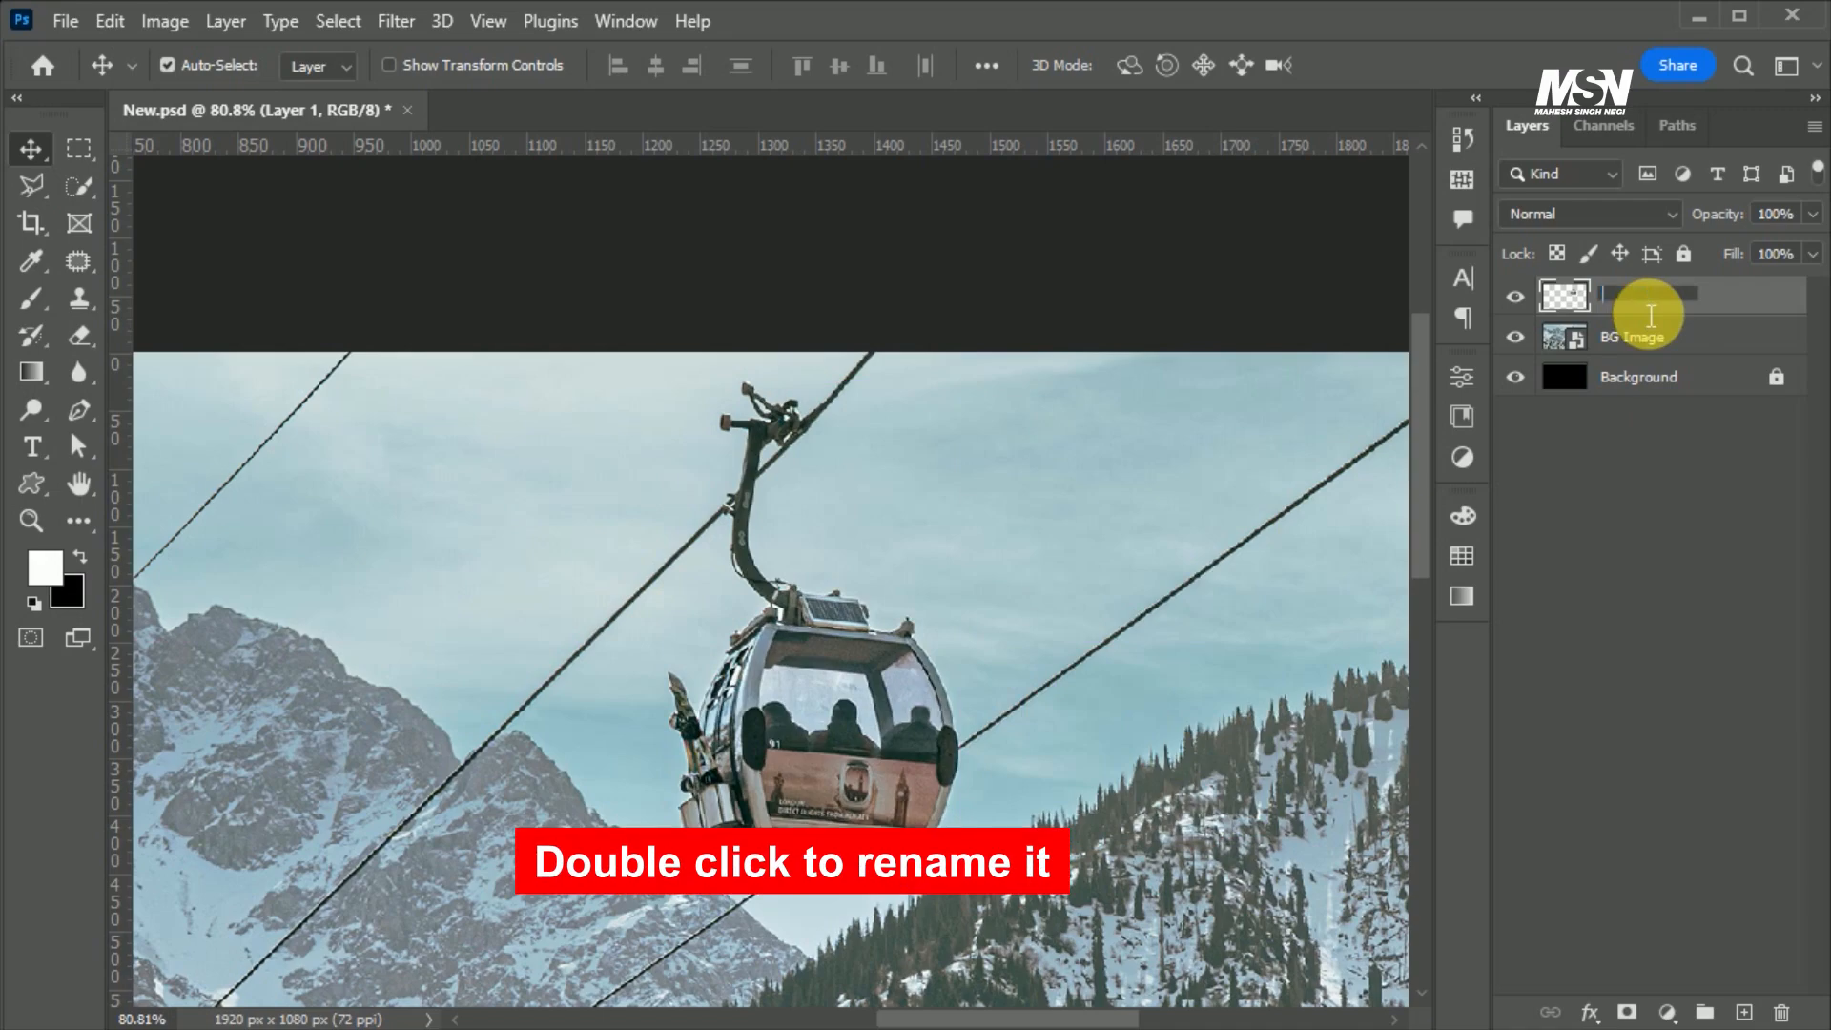
type("Trolly 1")
key("Return")
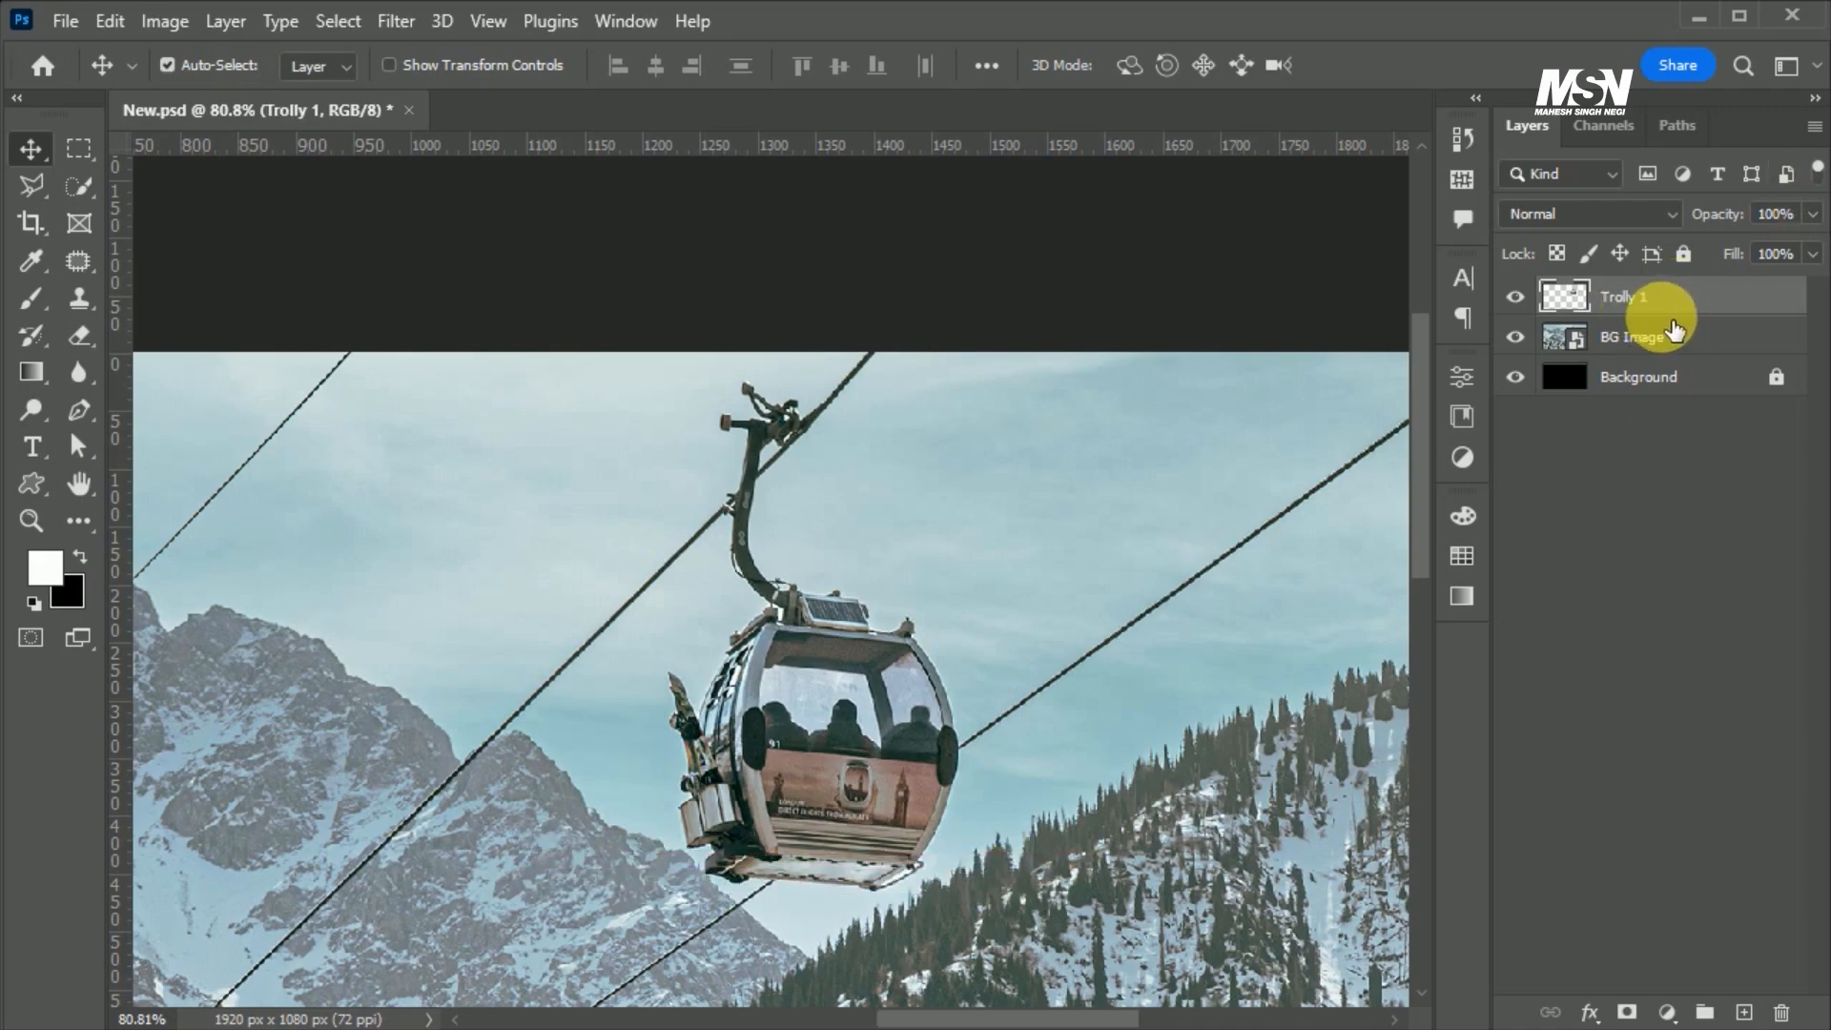
- Select the body of the smaller cable-car cabin above the snowy slope on the BG Image layer with the Quick Selection tool
scroll(1085, 395, "down", 7)
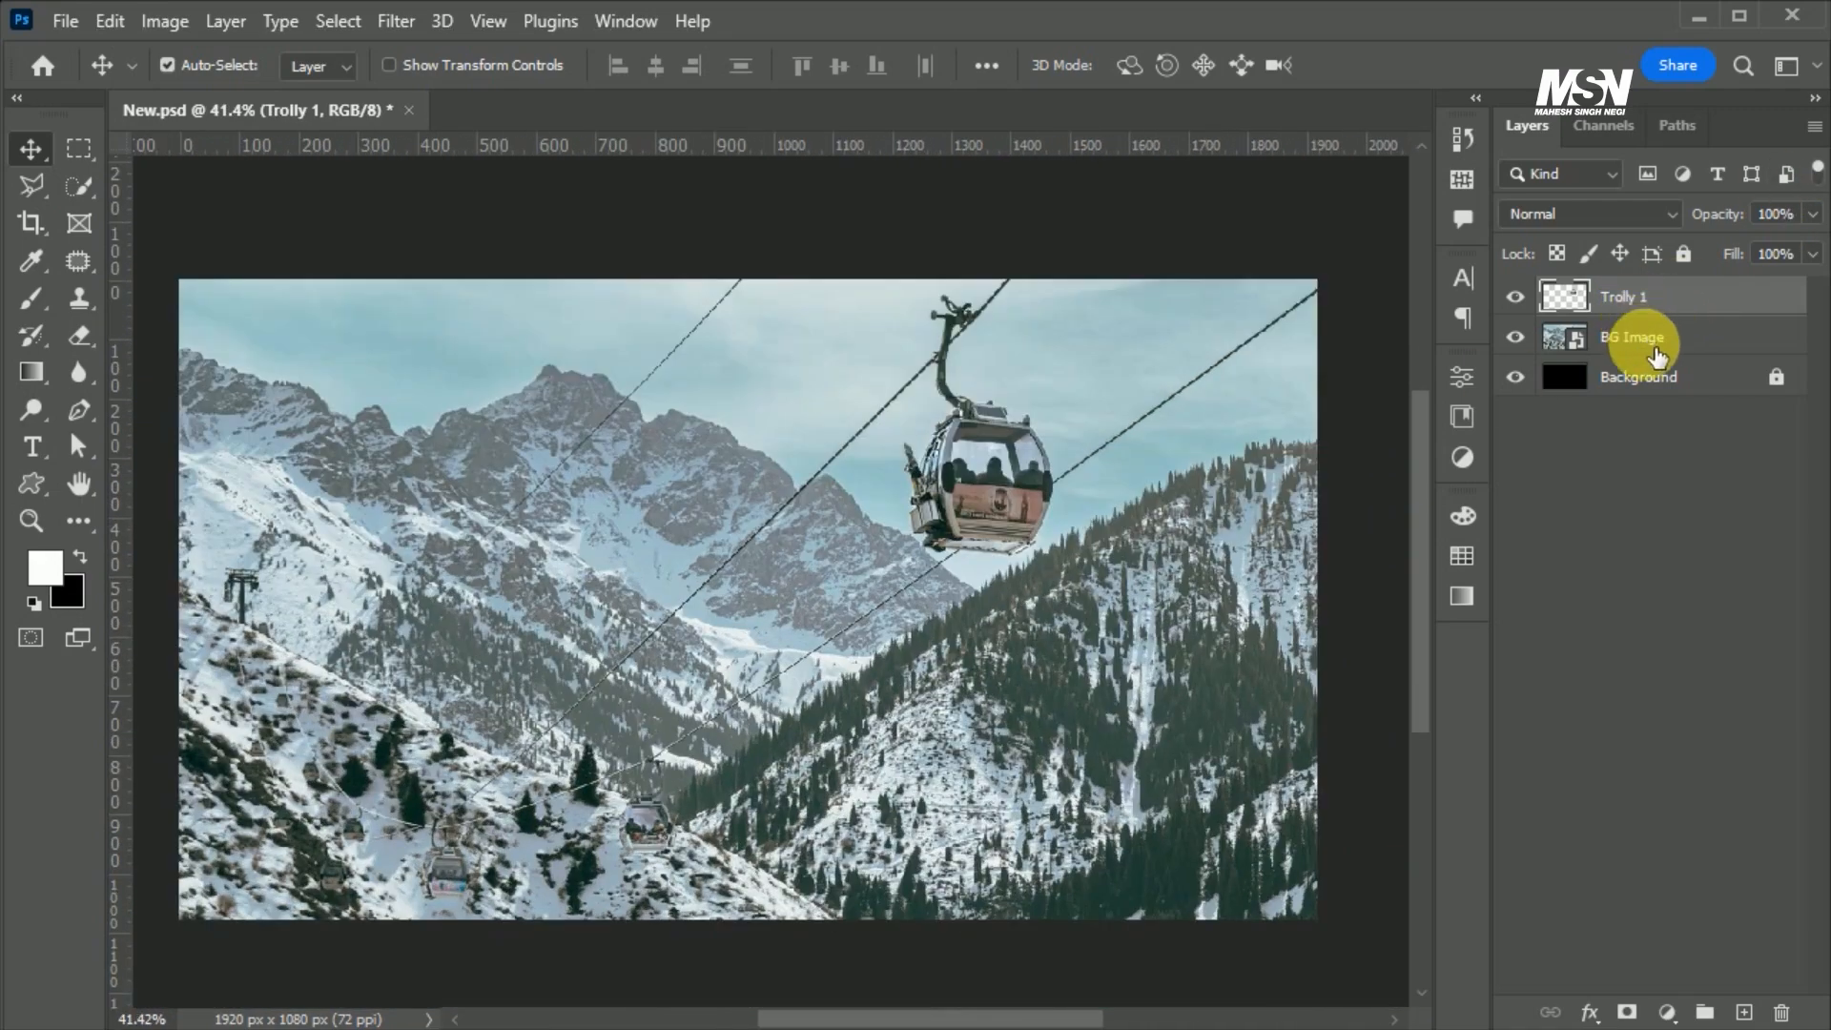
left_click(1657, 355)
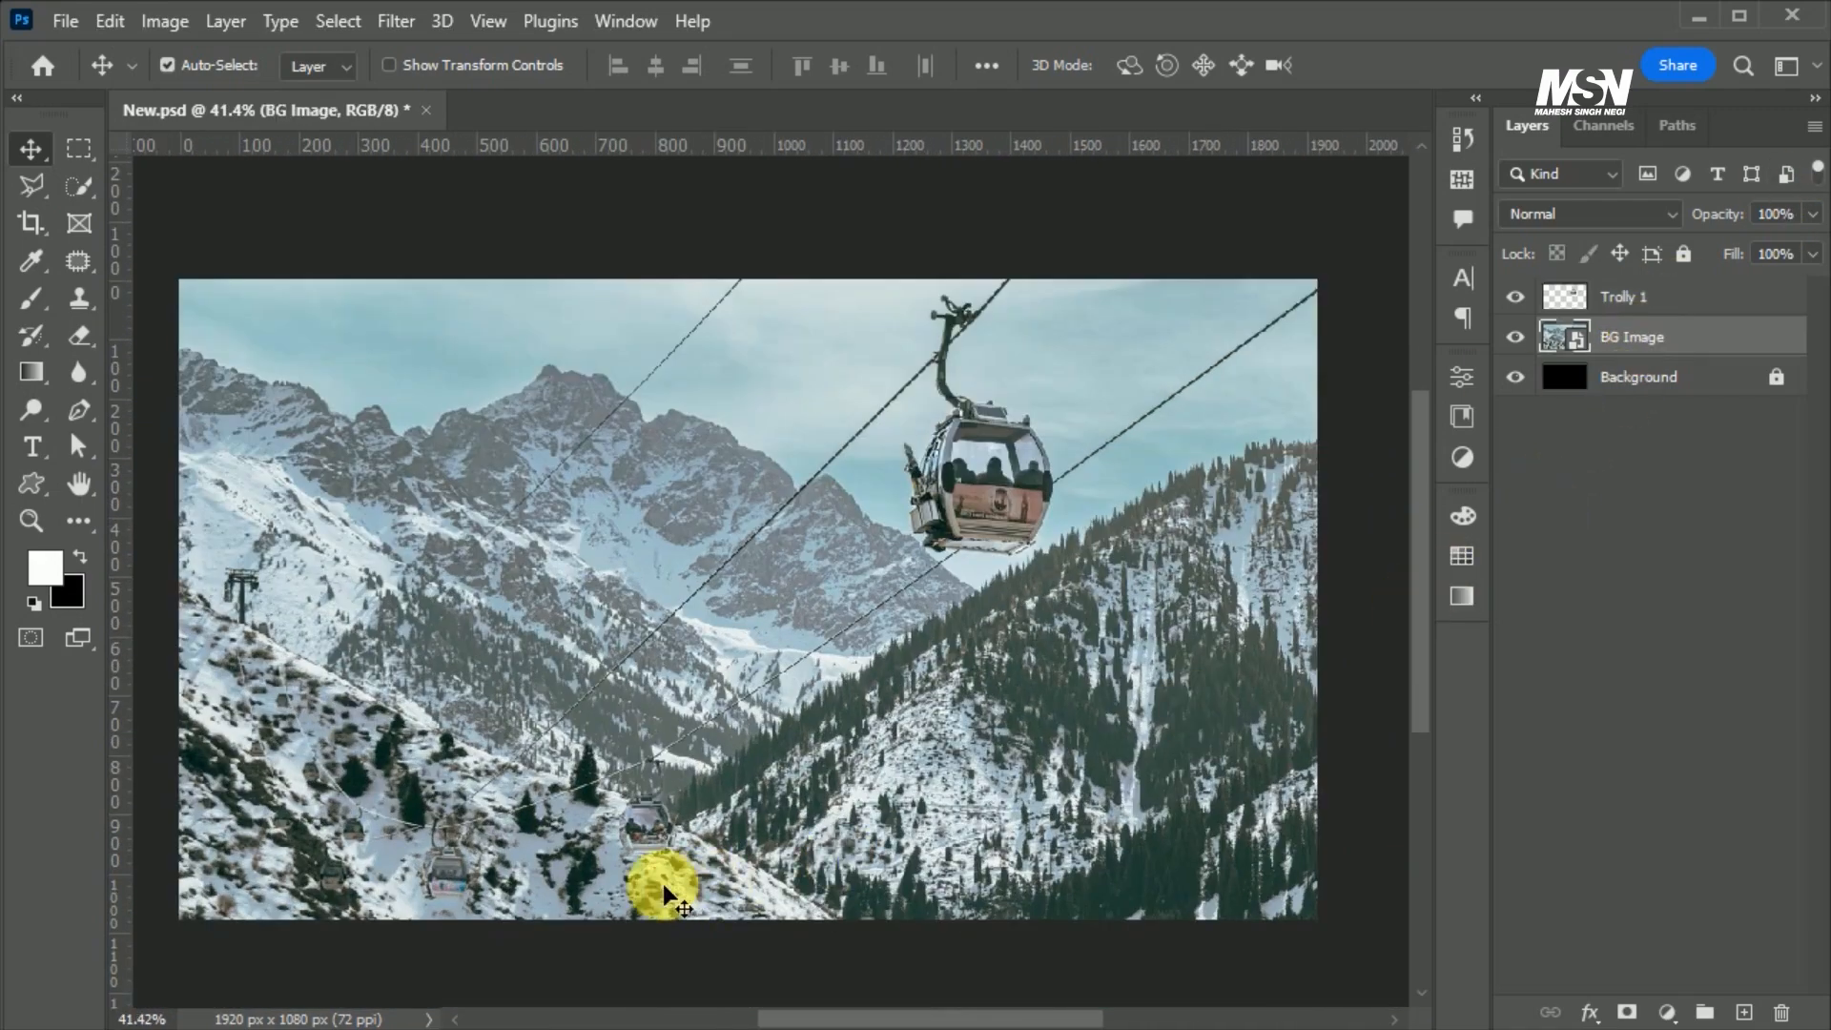
scroll(660, 884, "up", 5)
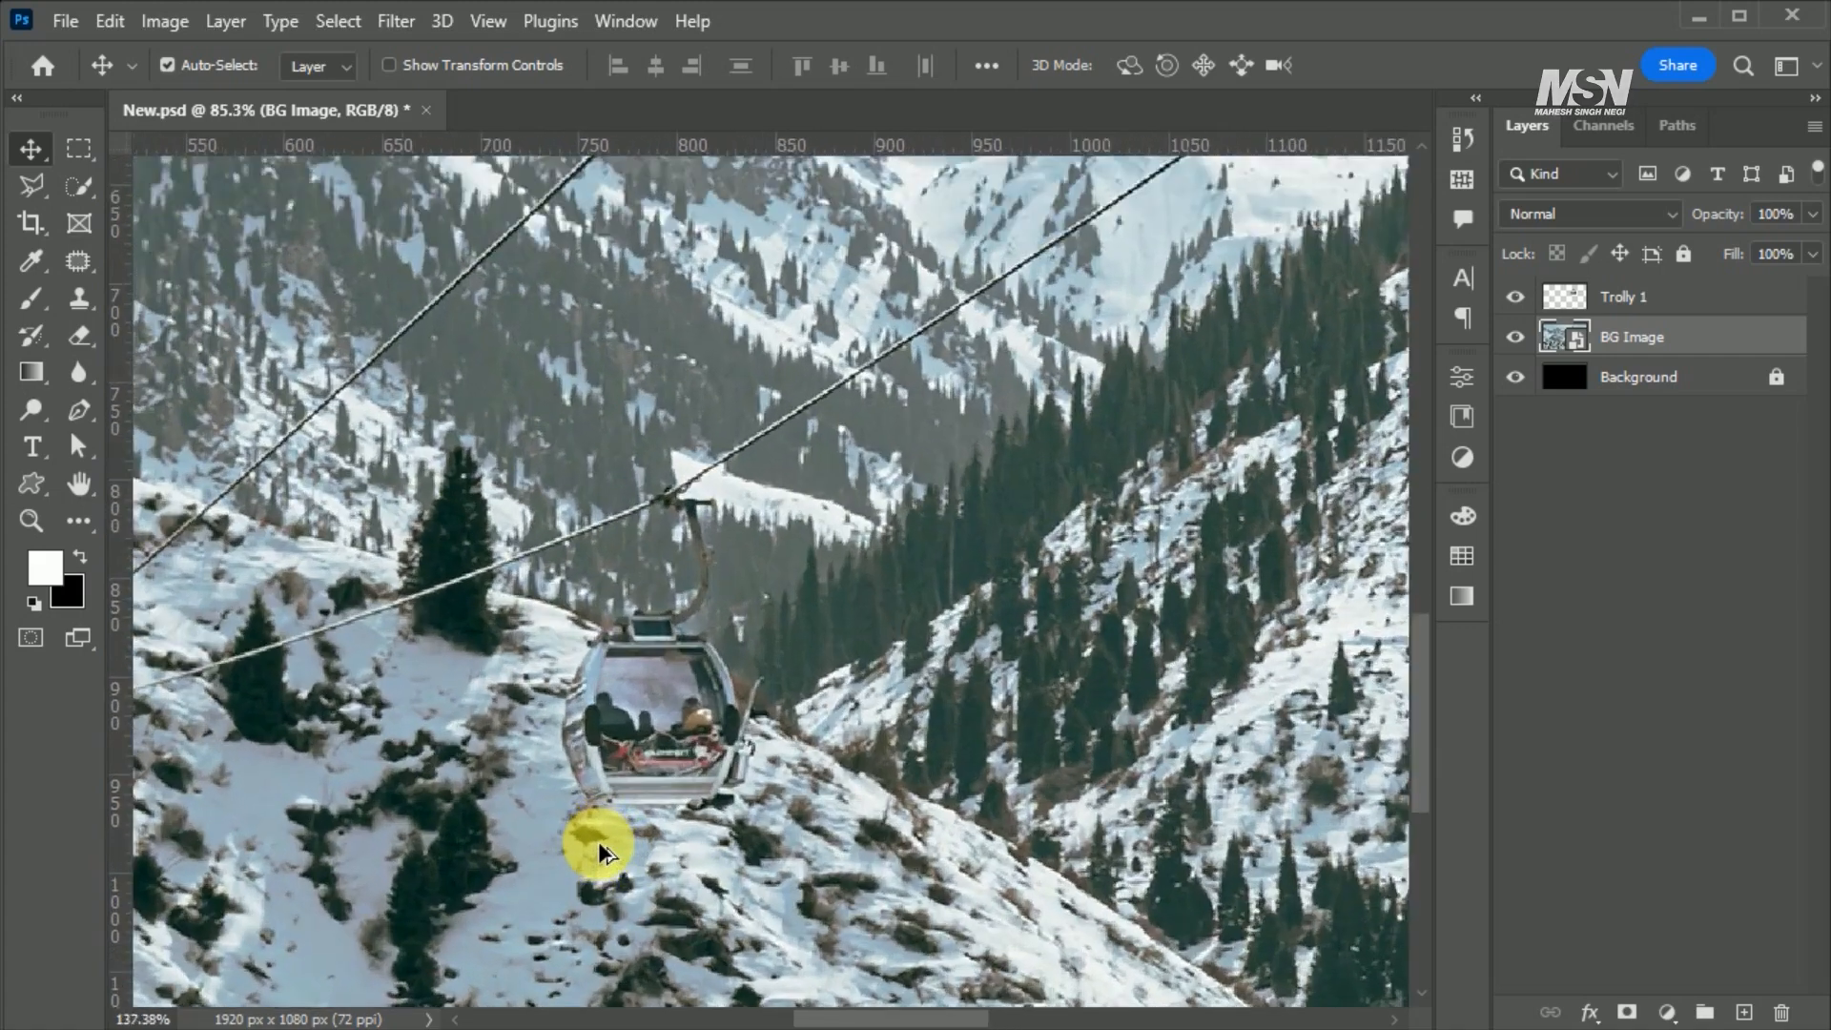
scroll(597, 841, "up", 5)
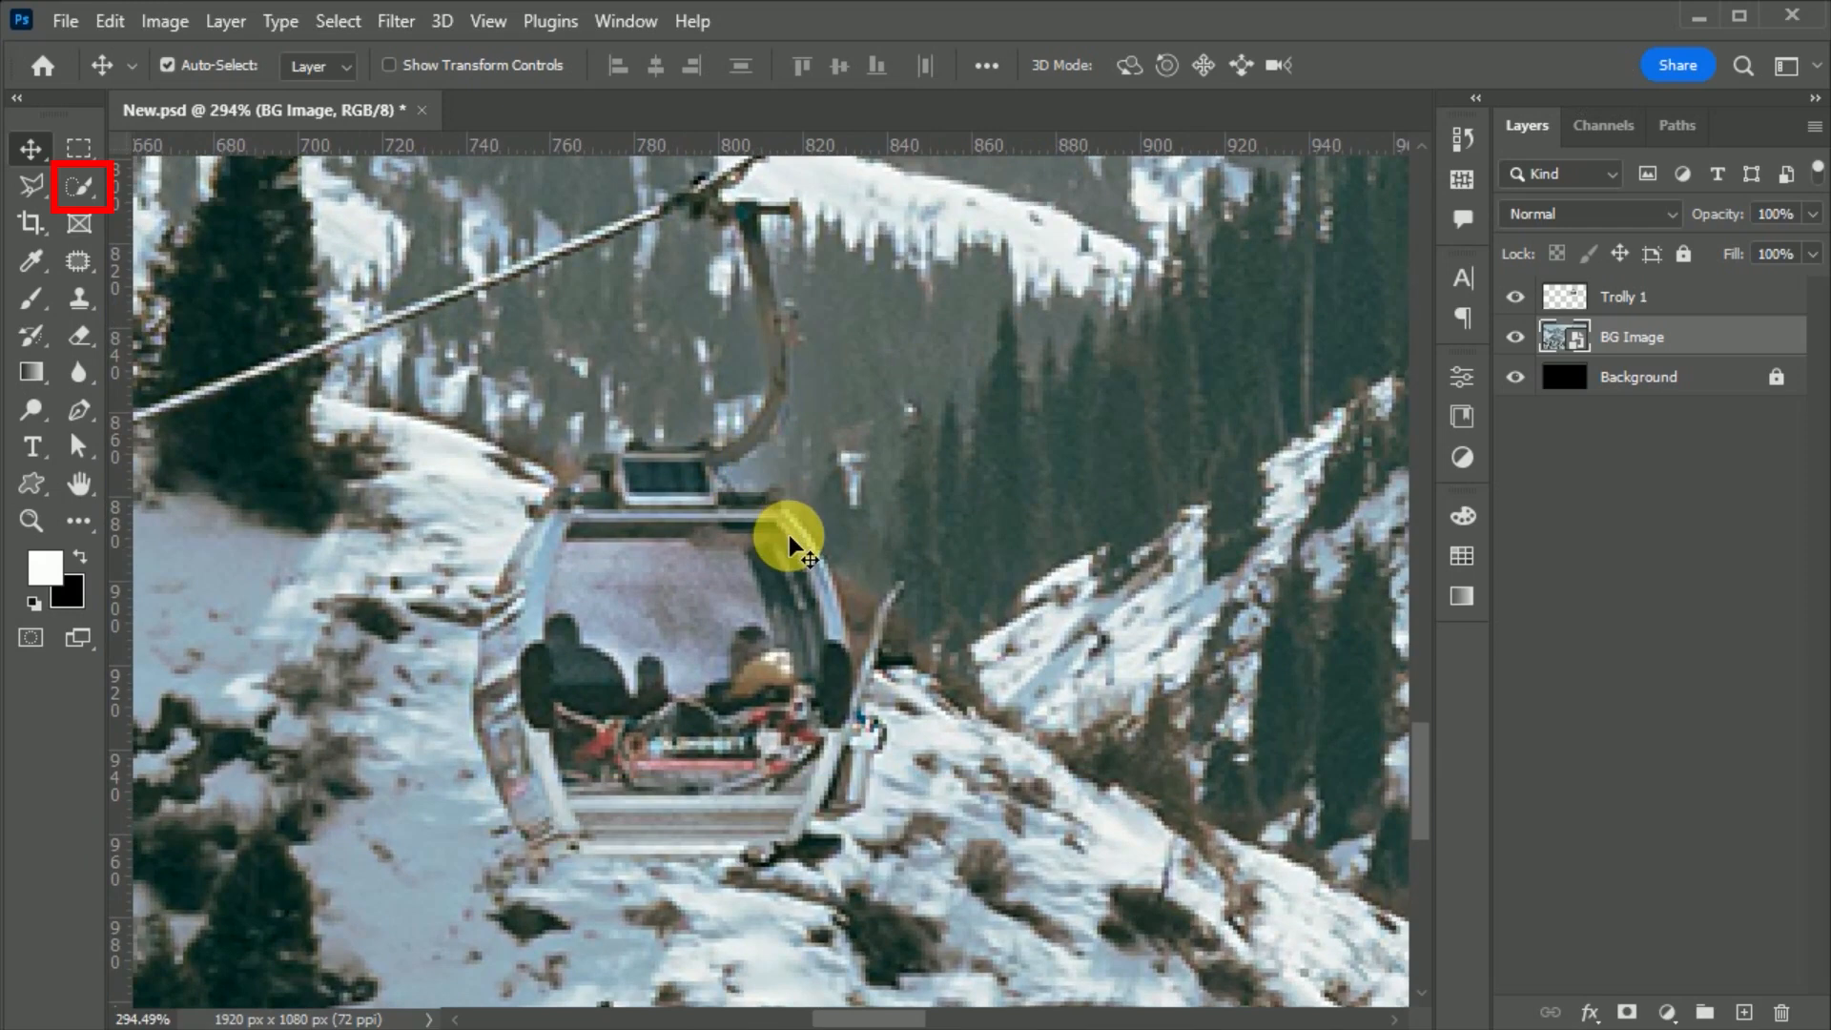
left_click(79, 198)
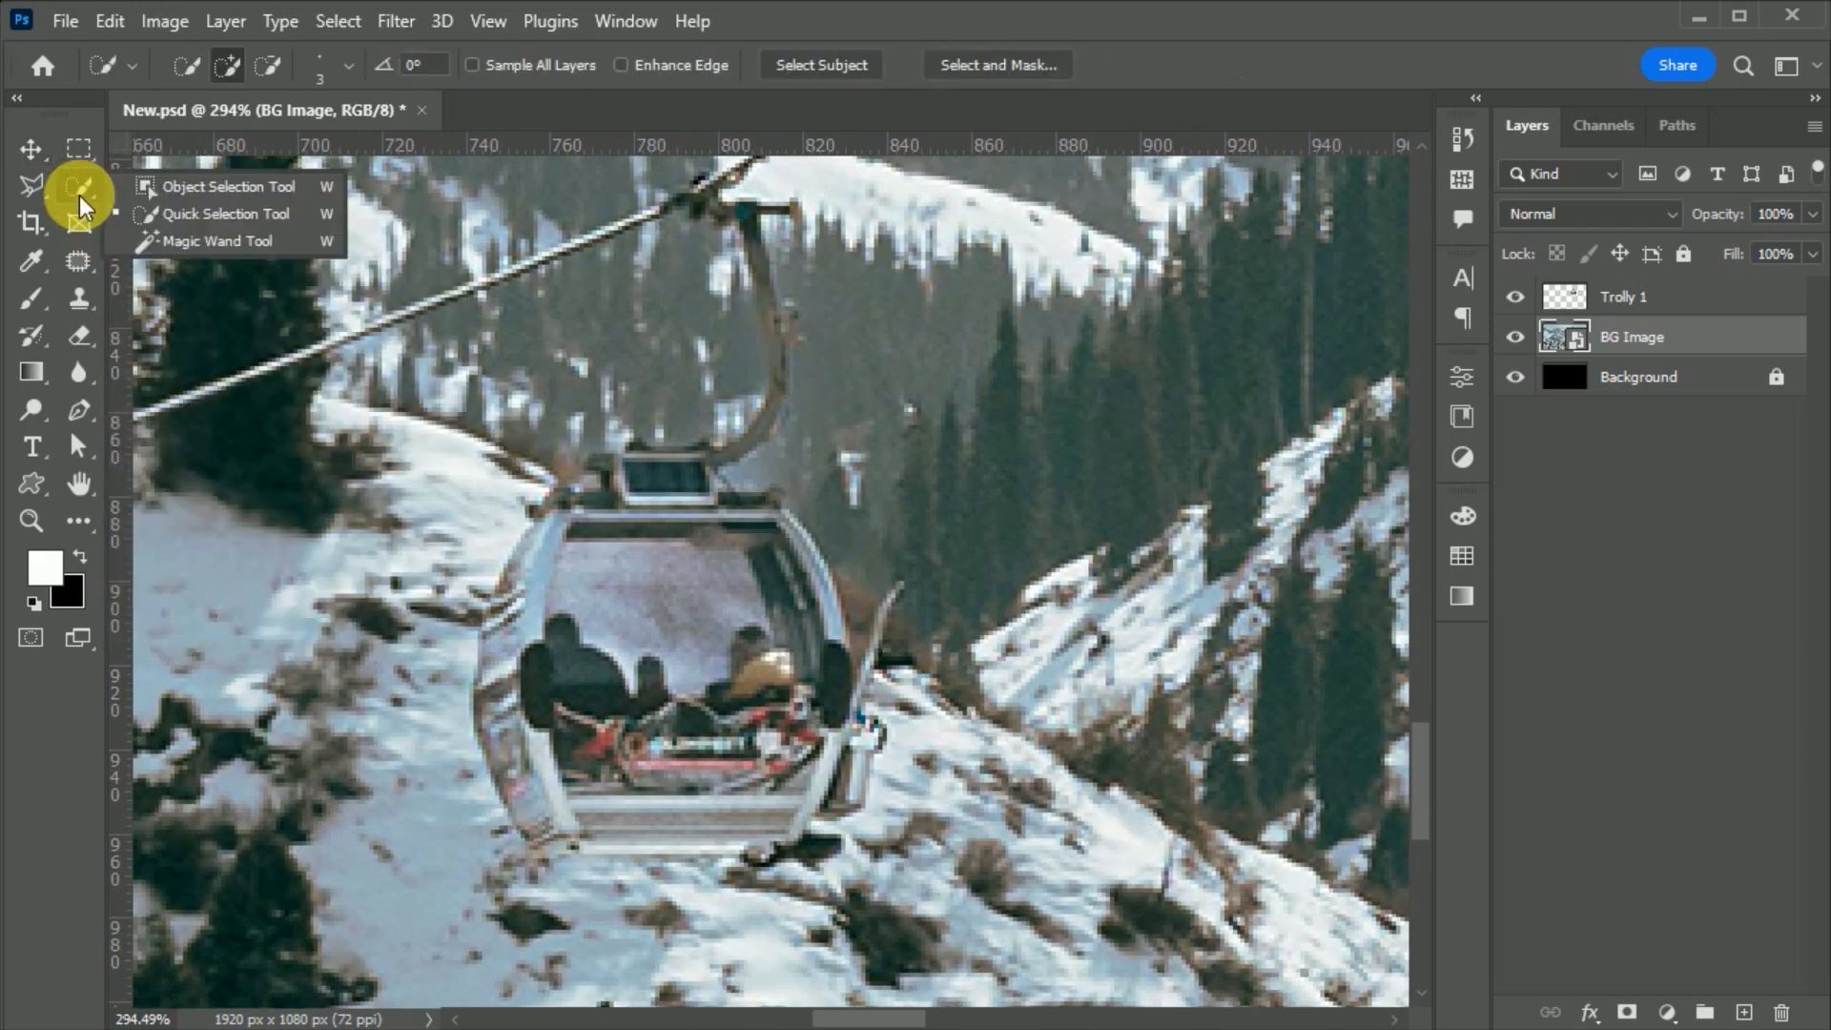
left_click(225, 216)
left_click_drag(578, 625, 549, 658)
scroll(749, 925, "up", 1)
left_click_drag(801, 868, 555, 875)
scroll(892, 694, "up", 3)
left_click_drag(875, 757, 865, 761)
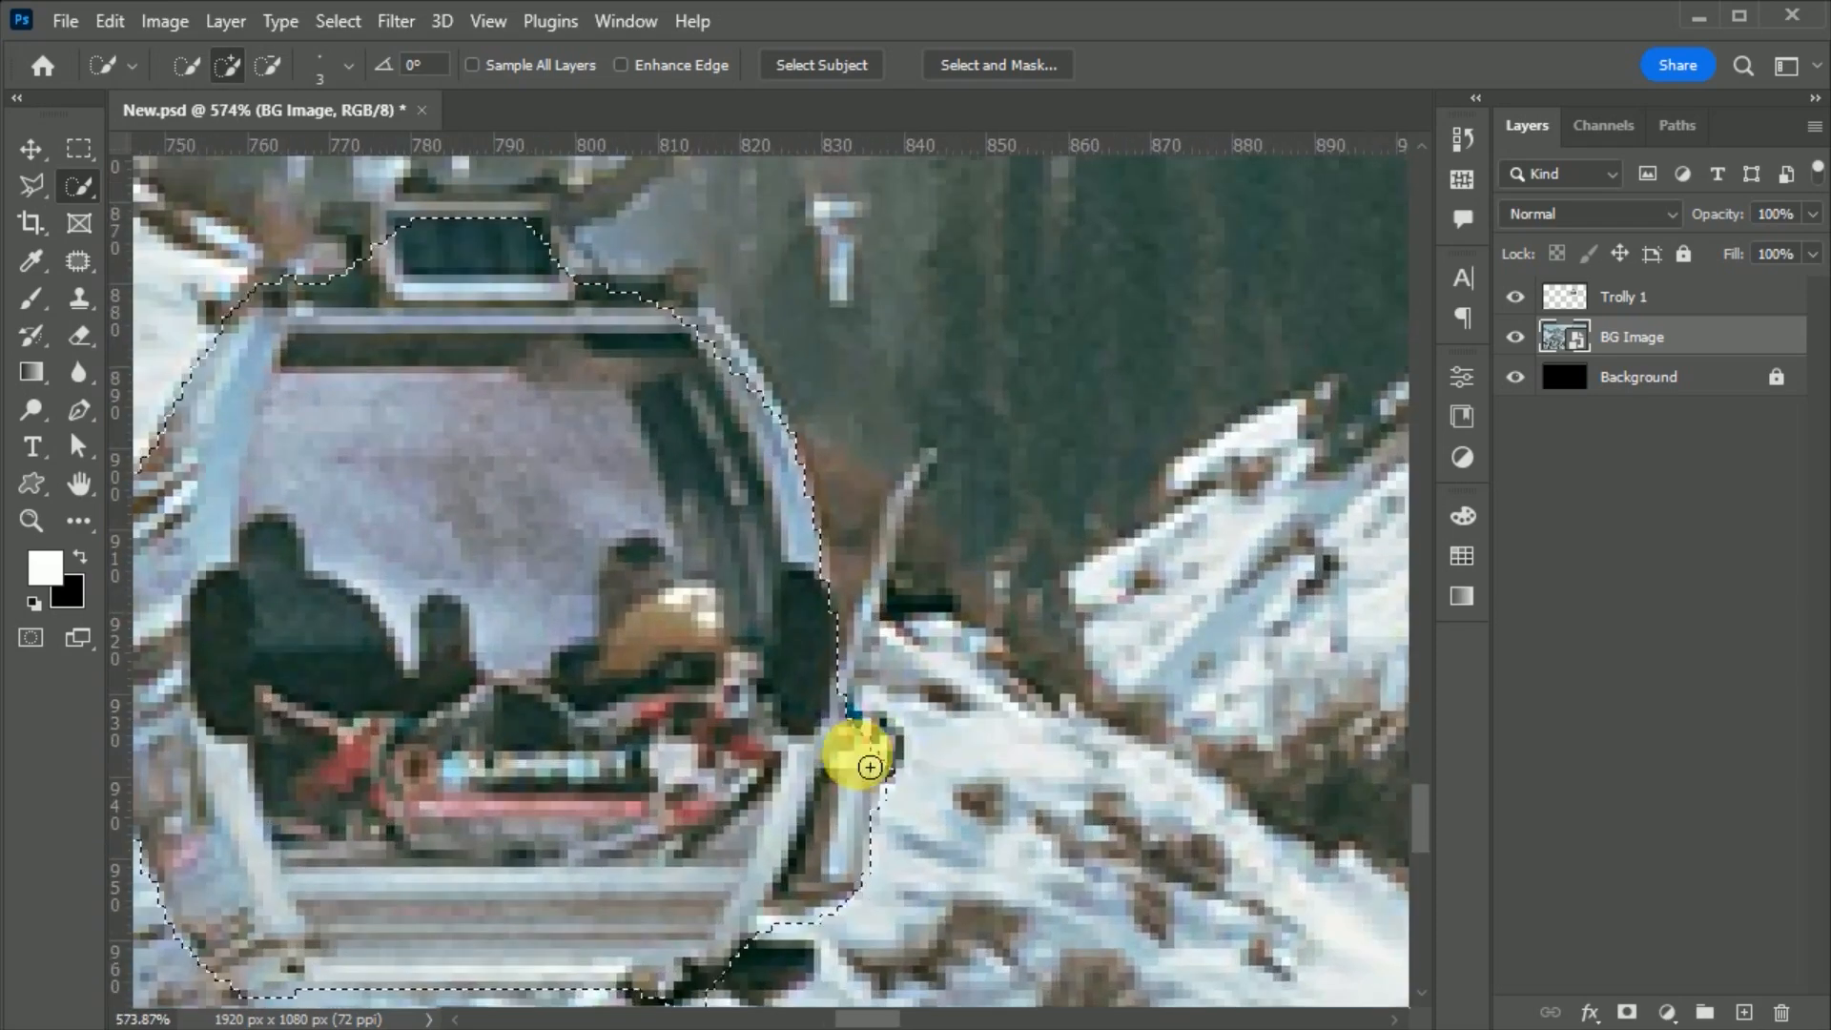
- Add the thin ski beside the smaller cabin to the selection using a 1-pixel brush and refine the cabin's edge
scroll(887, 639, "up", 2)
key("bracketleft")
key("bracketleft")
left_click_drag(845, 640, 920, 431)
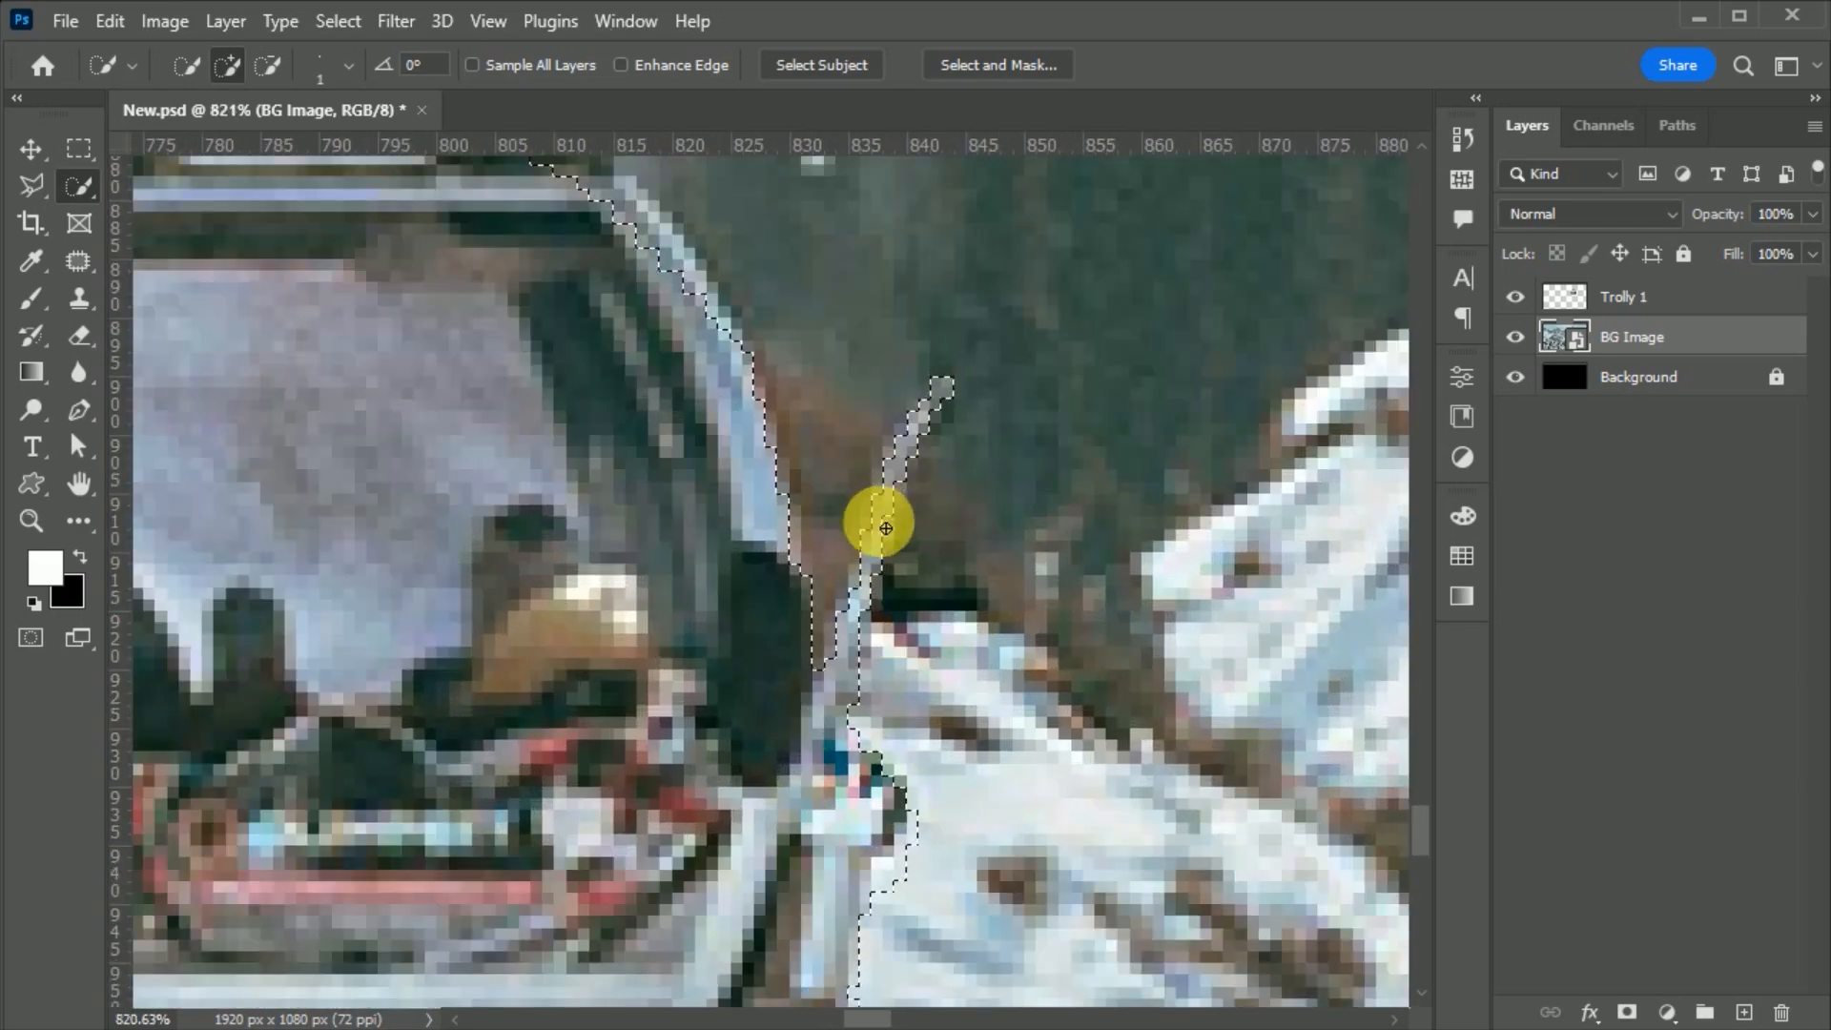
scroll(789, 751, "down", 1)
left_click_drag(687, 305, 821, 578)
scroll(838, 735, "down", 4)
scroll(524, 482, "up", 4)
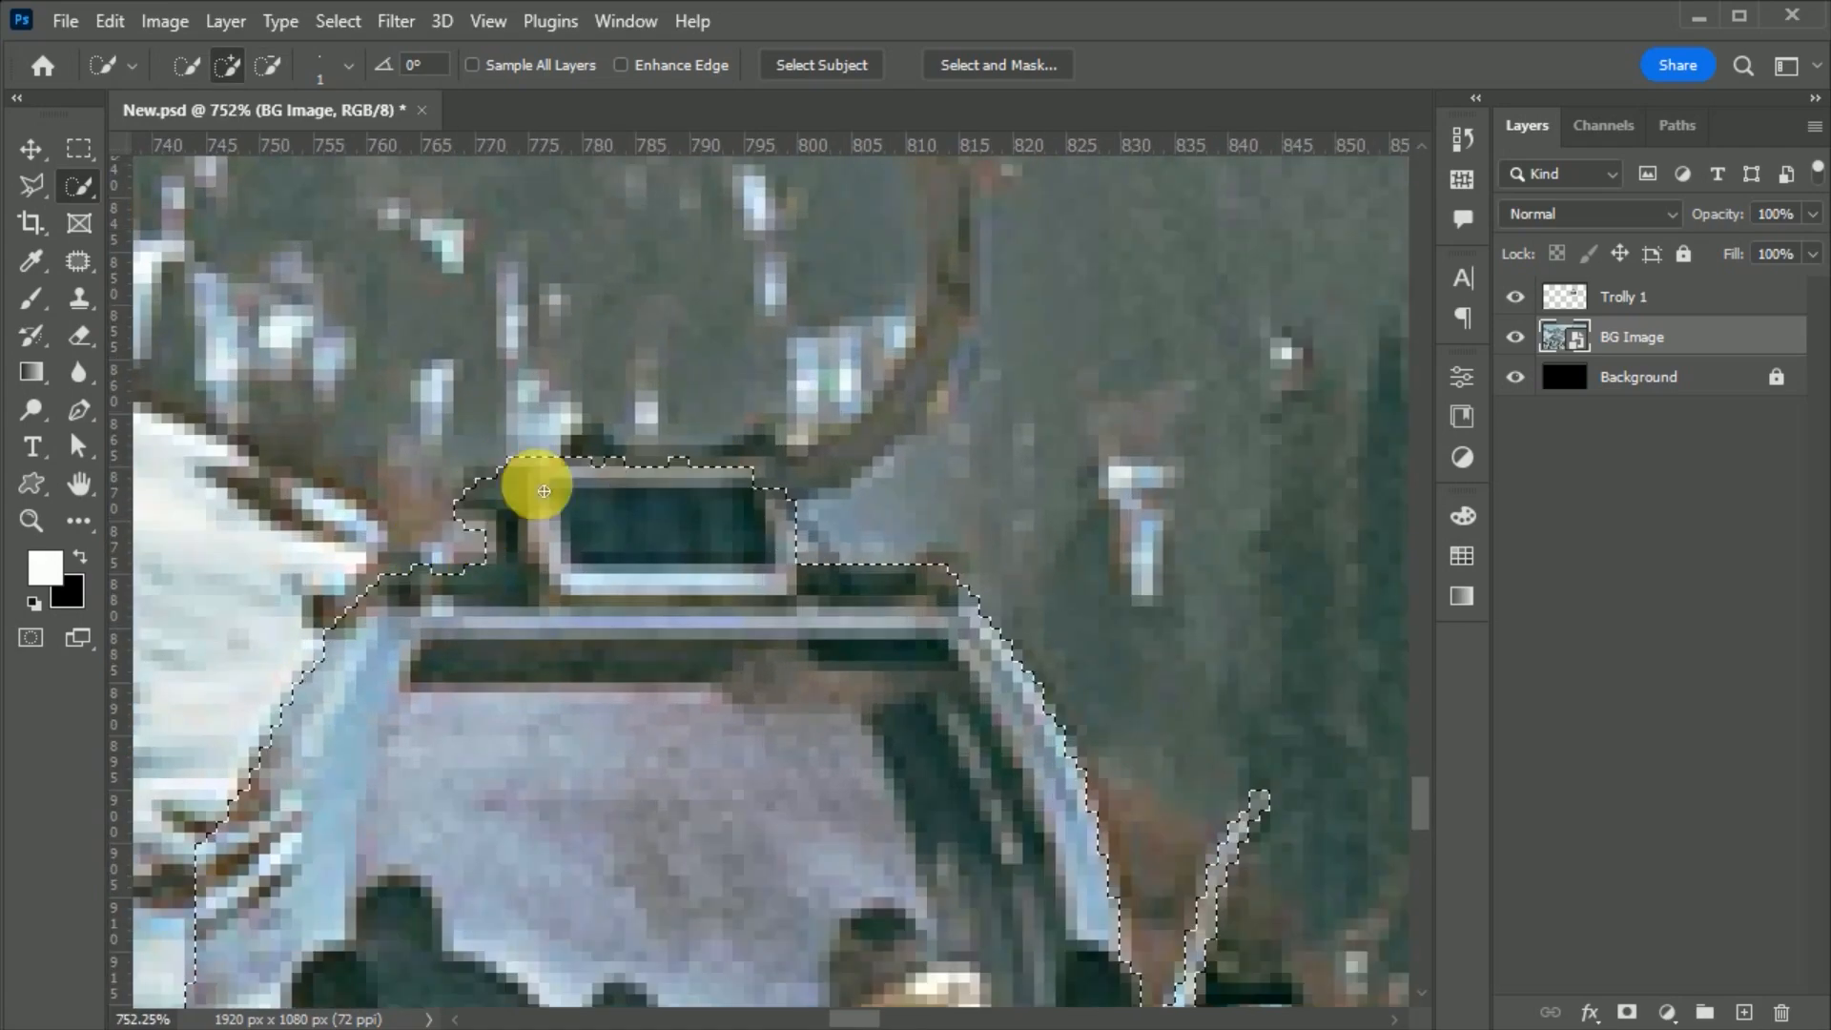
- Add the smaller cabin's roof unit and the base of its hanger arm to the selection
scroll(364, 698, "down", 4)
scroll(610, 286, "up", 3)
mouse_move(660, 238)
left_mouse_down()
mouse_move(721, 565)
mouse_move(442, 706)
left_mouse_up()
left_click_drag(590, 738, 684, 667)
scroll(658, 743, "up", 3)
scroll(630, 777, "up", 2)
left_click_drag(642, 482, 674, 532)
key("ctrl+z")
- Extend the selection along the smaller cabin's hanger arm to the cable clamp and trim the excess around it
scroll(658, 524, "down", 2)
scroll(622, 244, "up", 2)
mouse_move(598, 319)
left_mouse_down()
mouse_move(633, 535)
mouse_move(596, 957)
left_mouse_up()
scroll(661, 610, "down", 4)
scroll(648, 481, "up", 4)
left_click_drag(707, 527, 489, 465)
left_click_drag(764, 576, 654, 576)
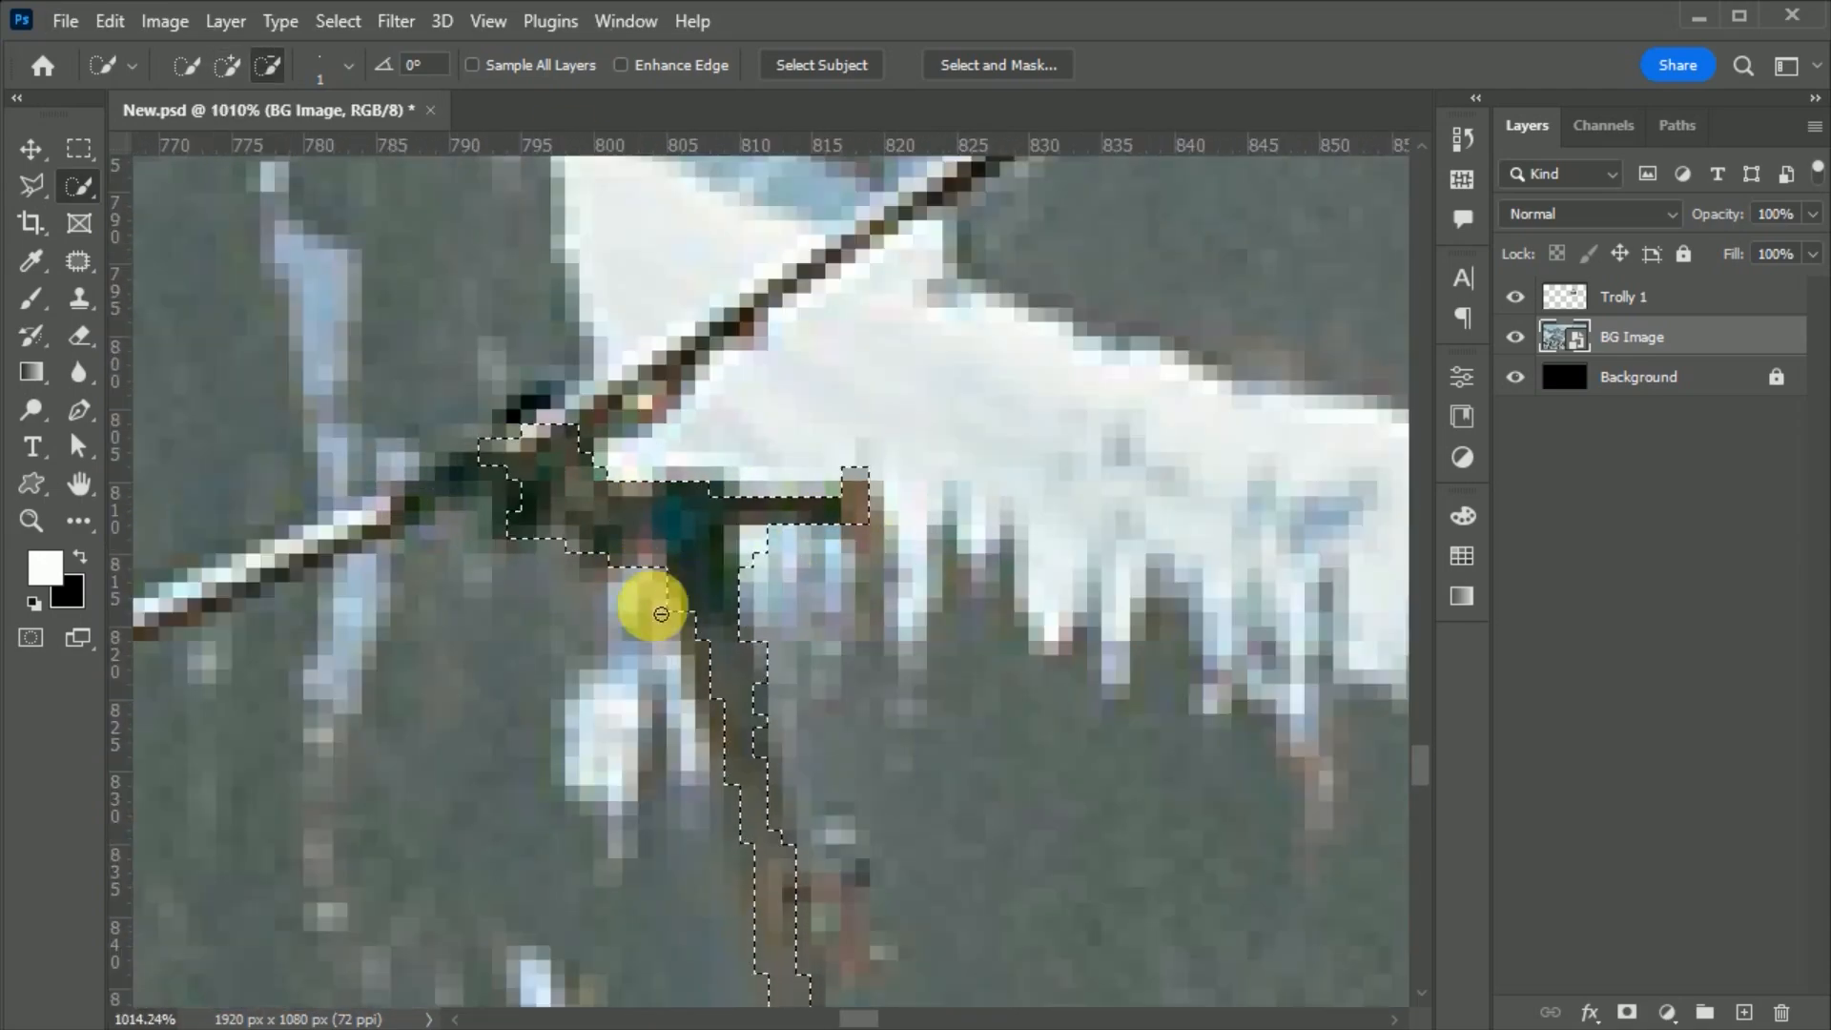
scroll(764, 458, "down", 10)
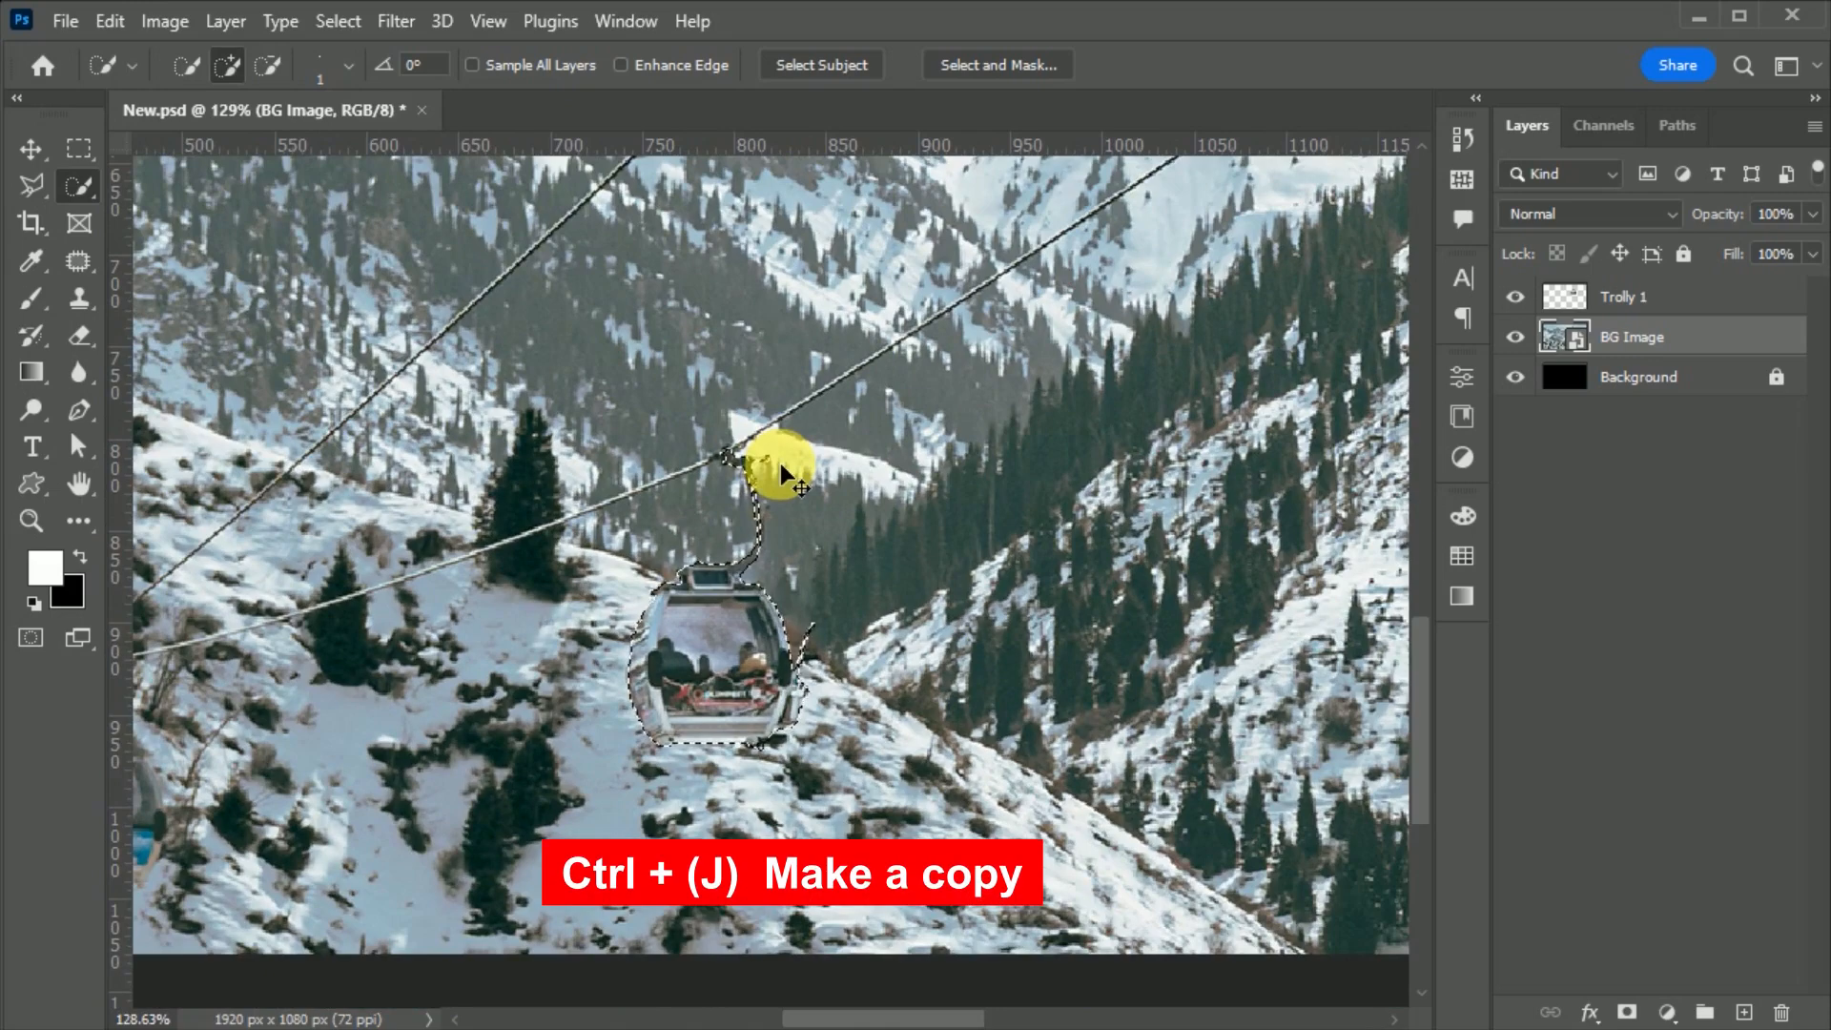
- Copy the selected smaller cable car to a new layer and rename that layer "Trolly 2"
key("ctrl+j")
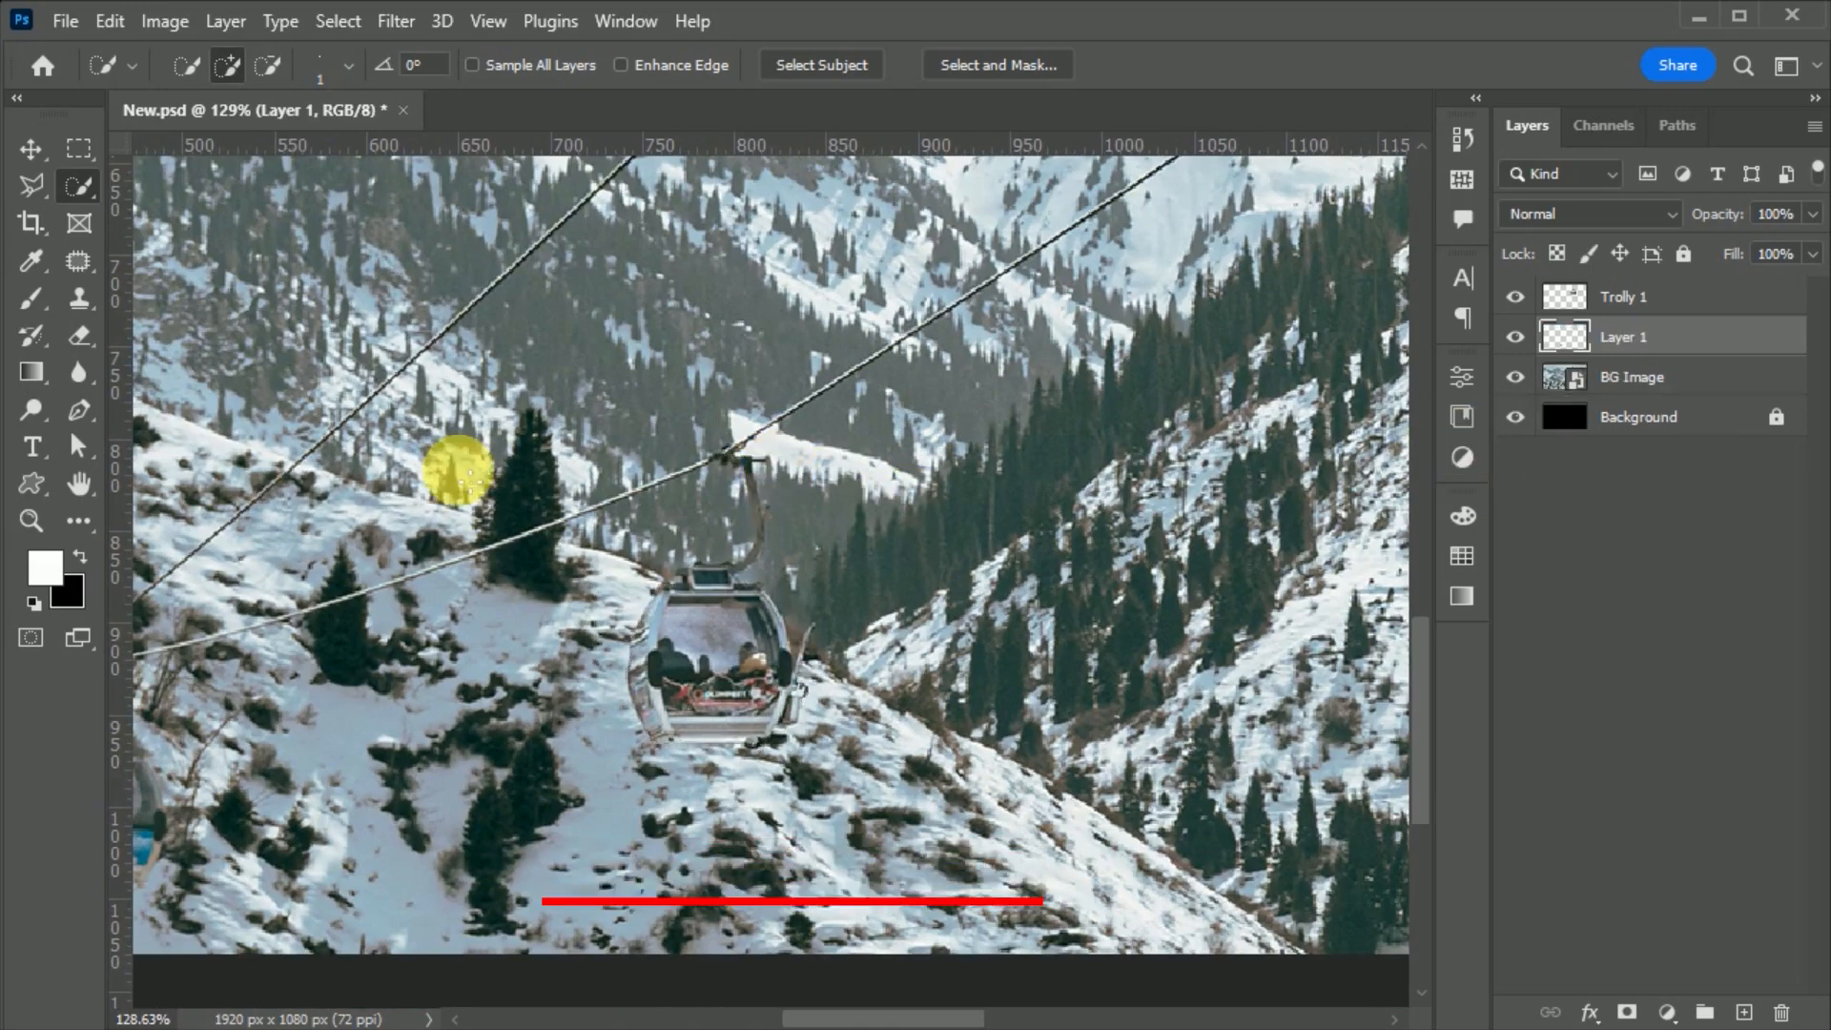
left_click(31, 149)
left_click_drag(748, 673, 921, 684)
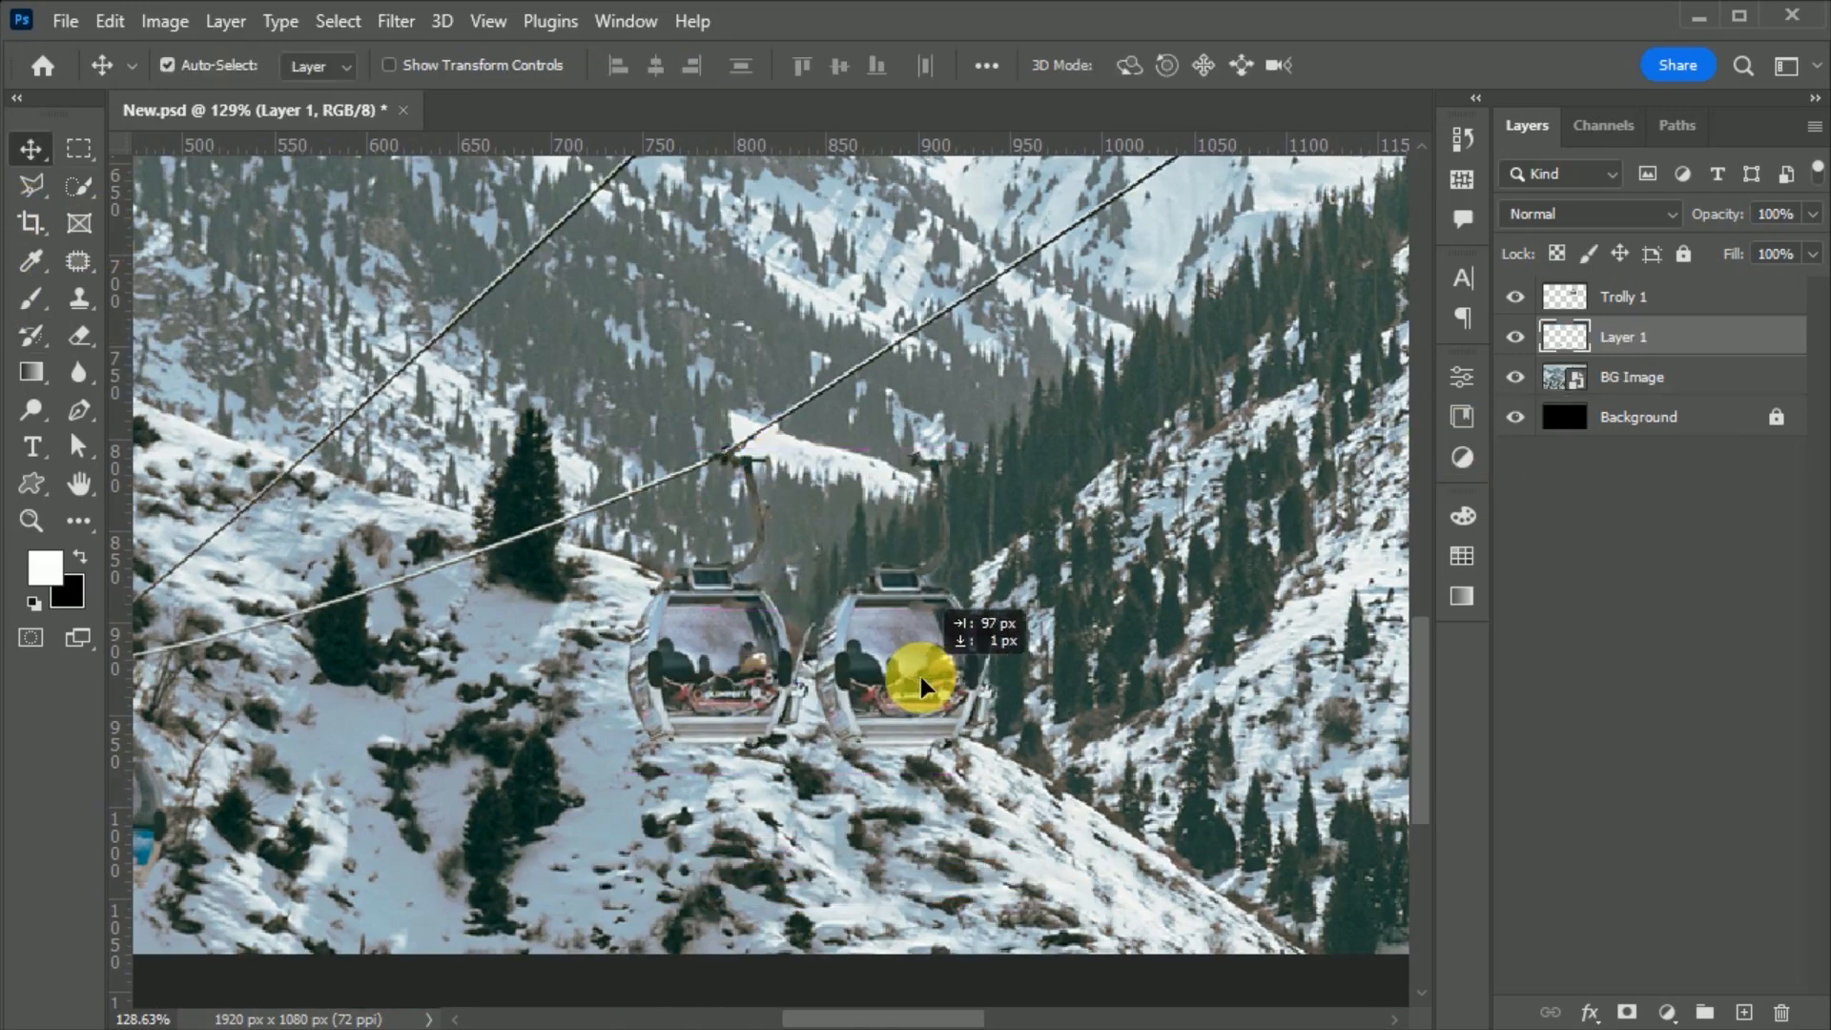
double_click(1625, 337)
type("Trolly ")
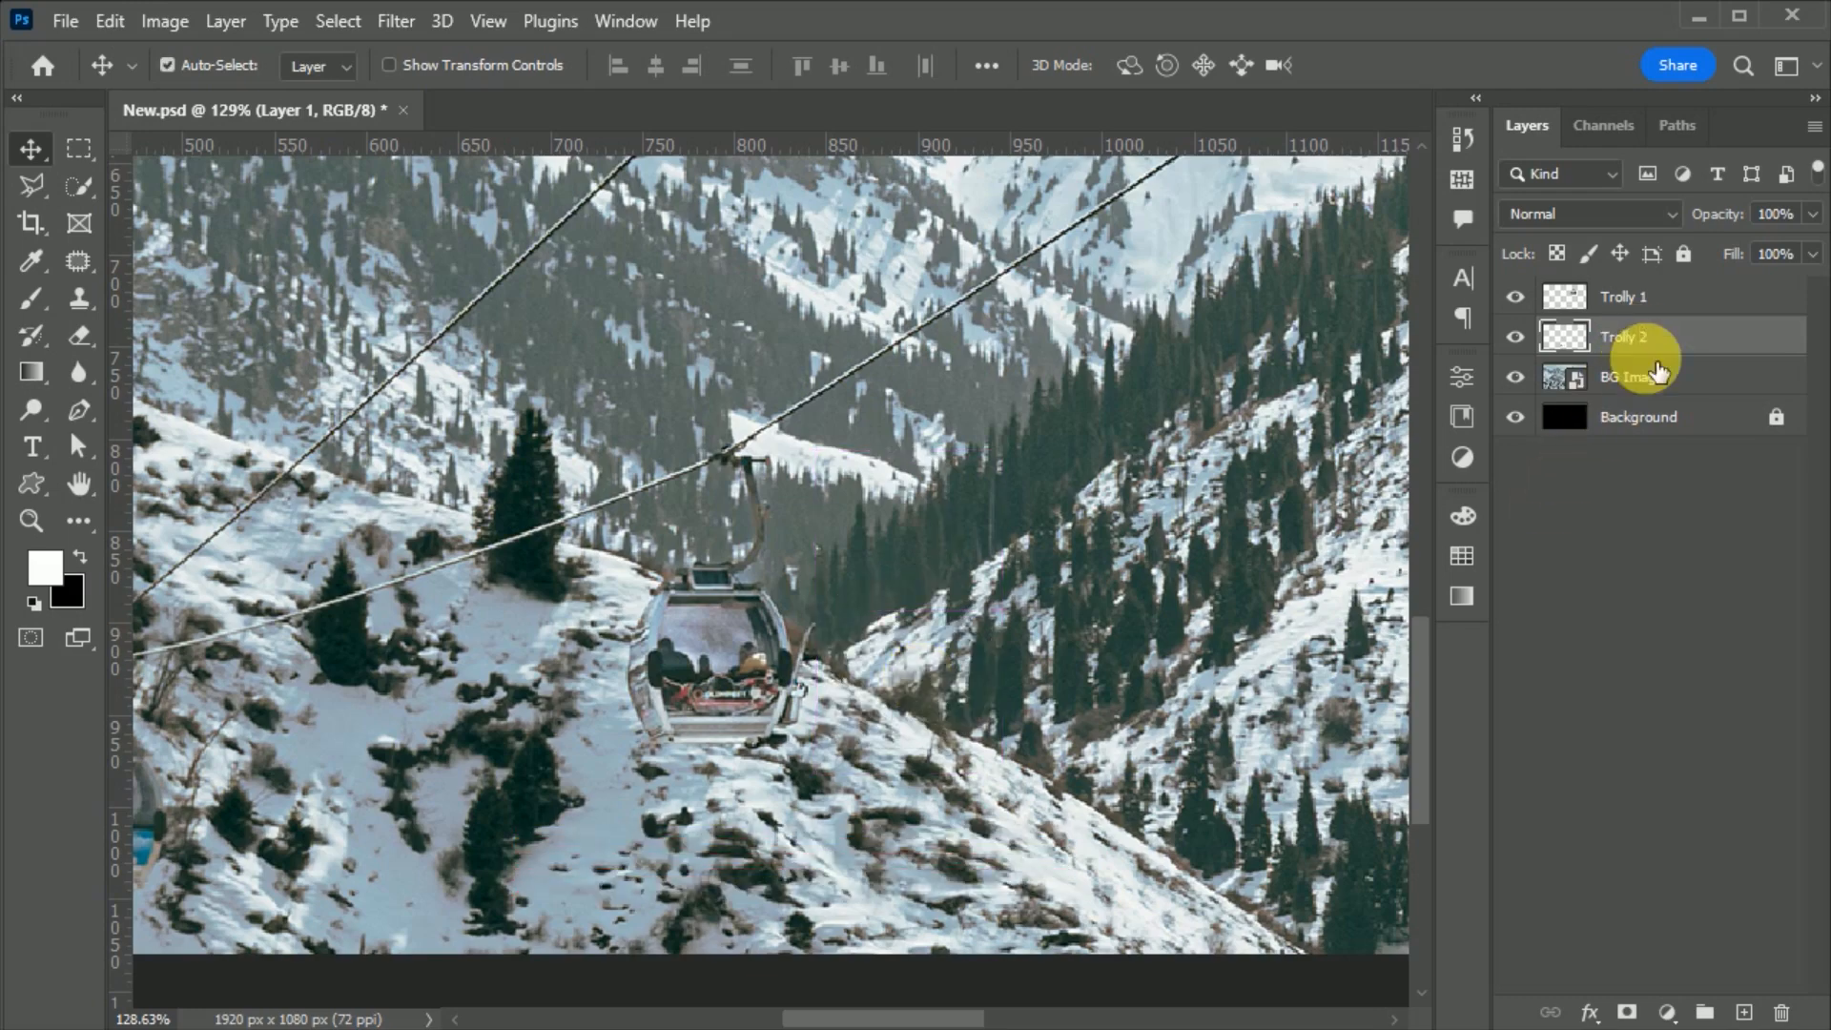
type("2")
key("Return")
- Load the outline of the Trolly 1 layer as a selection and expand it by 7 pixels
scroll(689, 685, "down", 15)
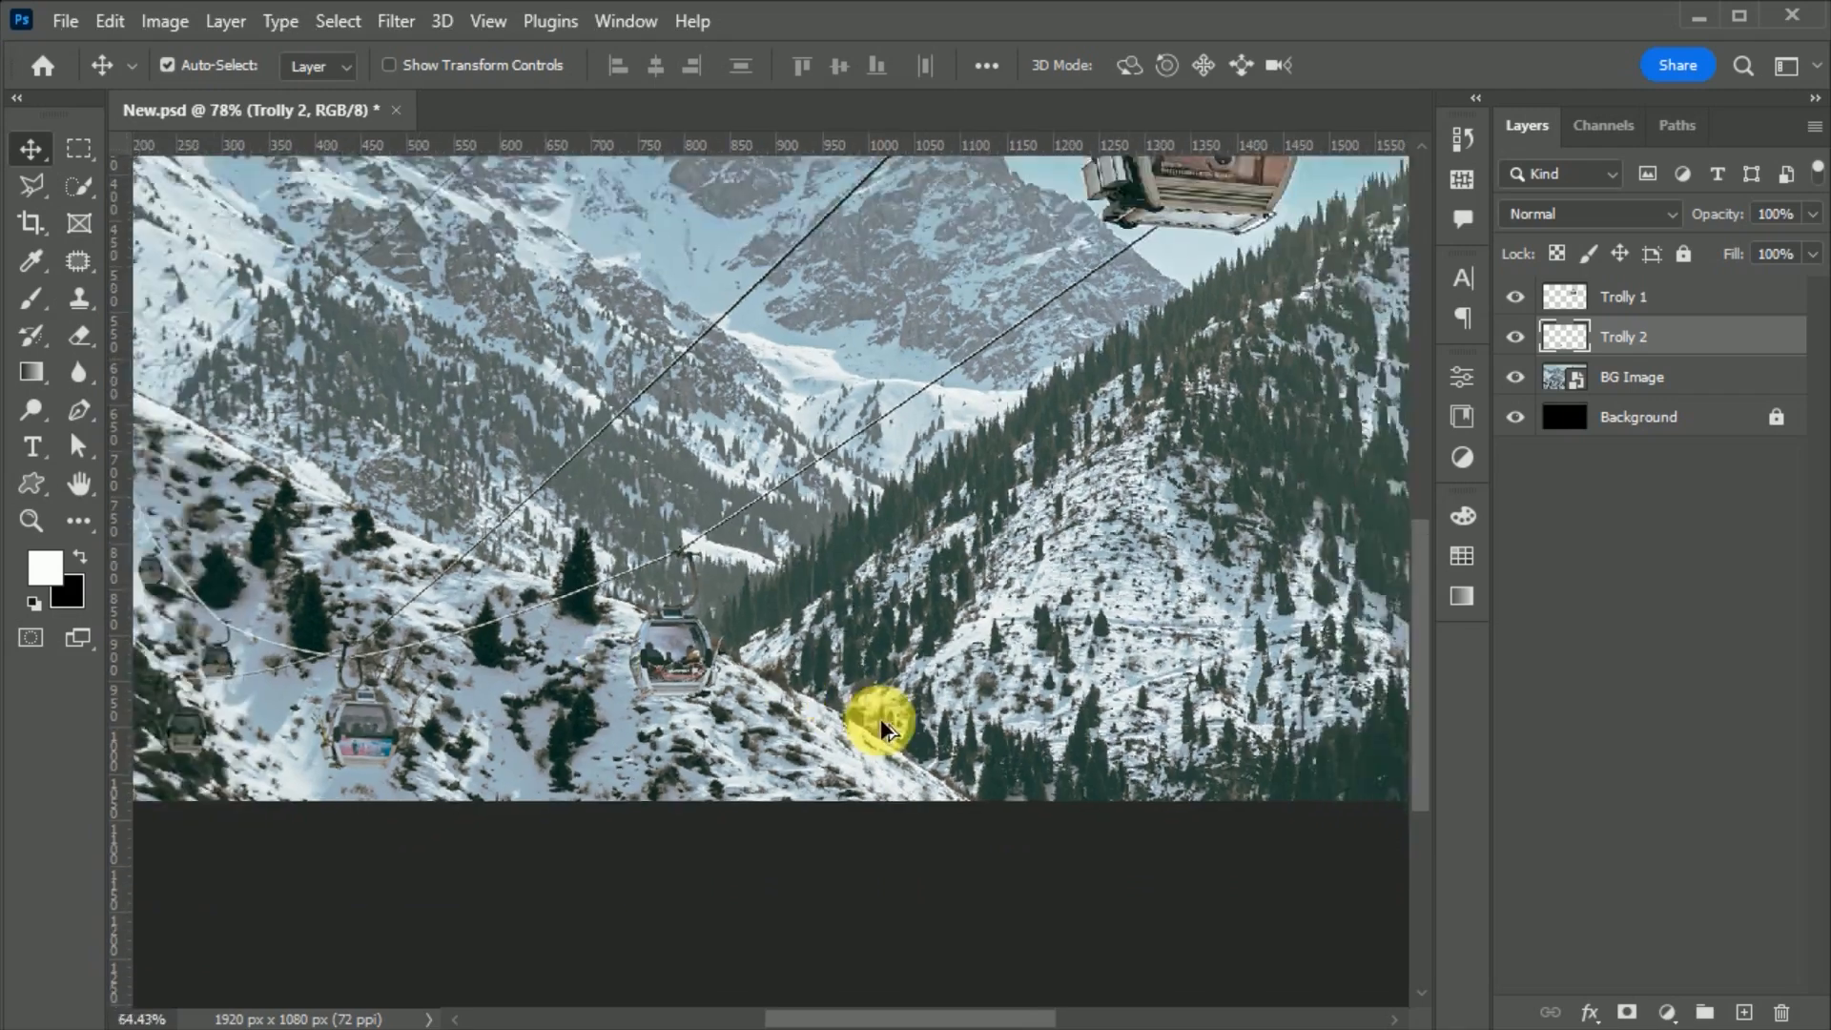
scroll(1097, 519, "up", 4)
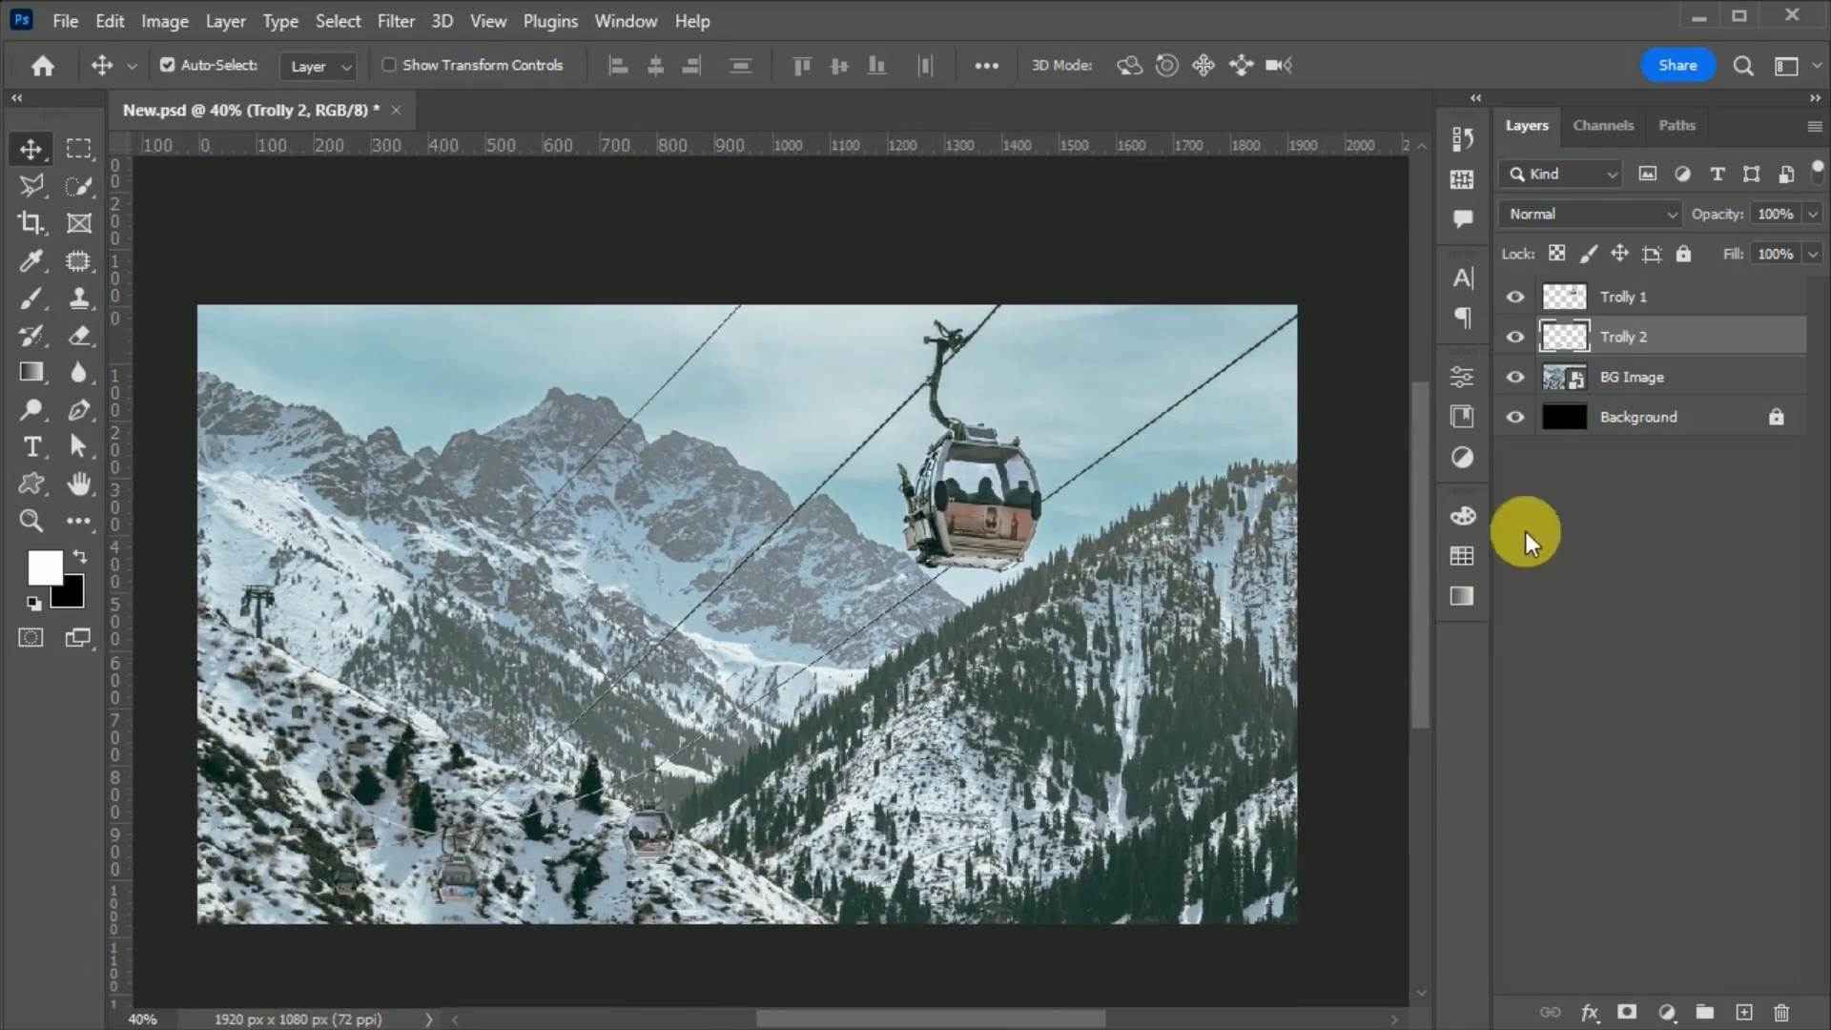
left_click(1634, 304)
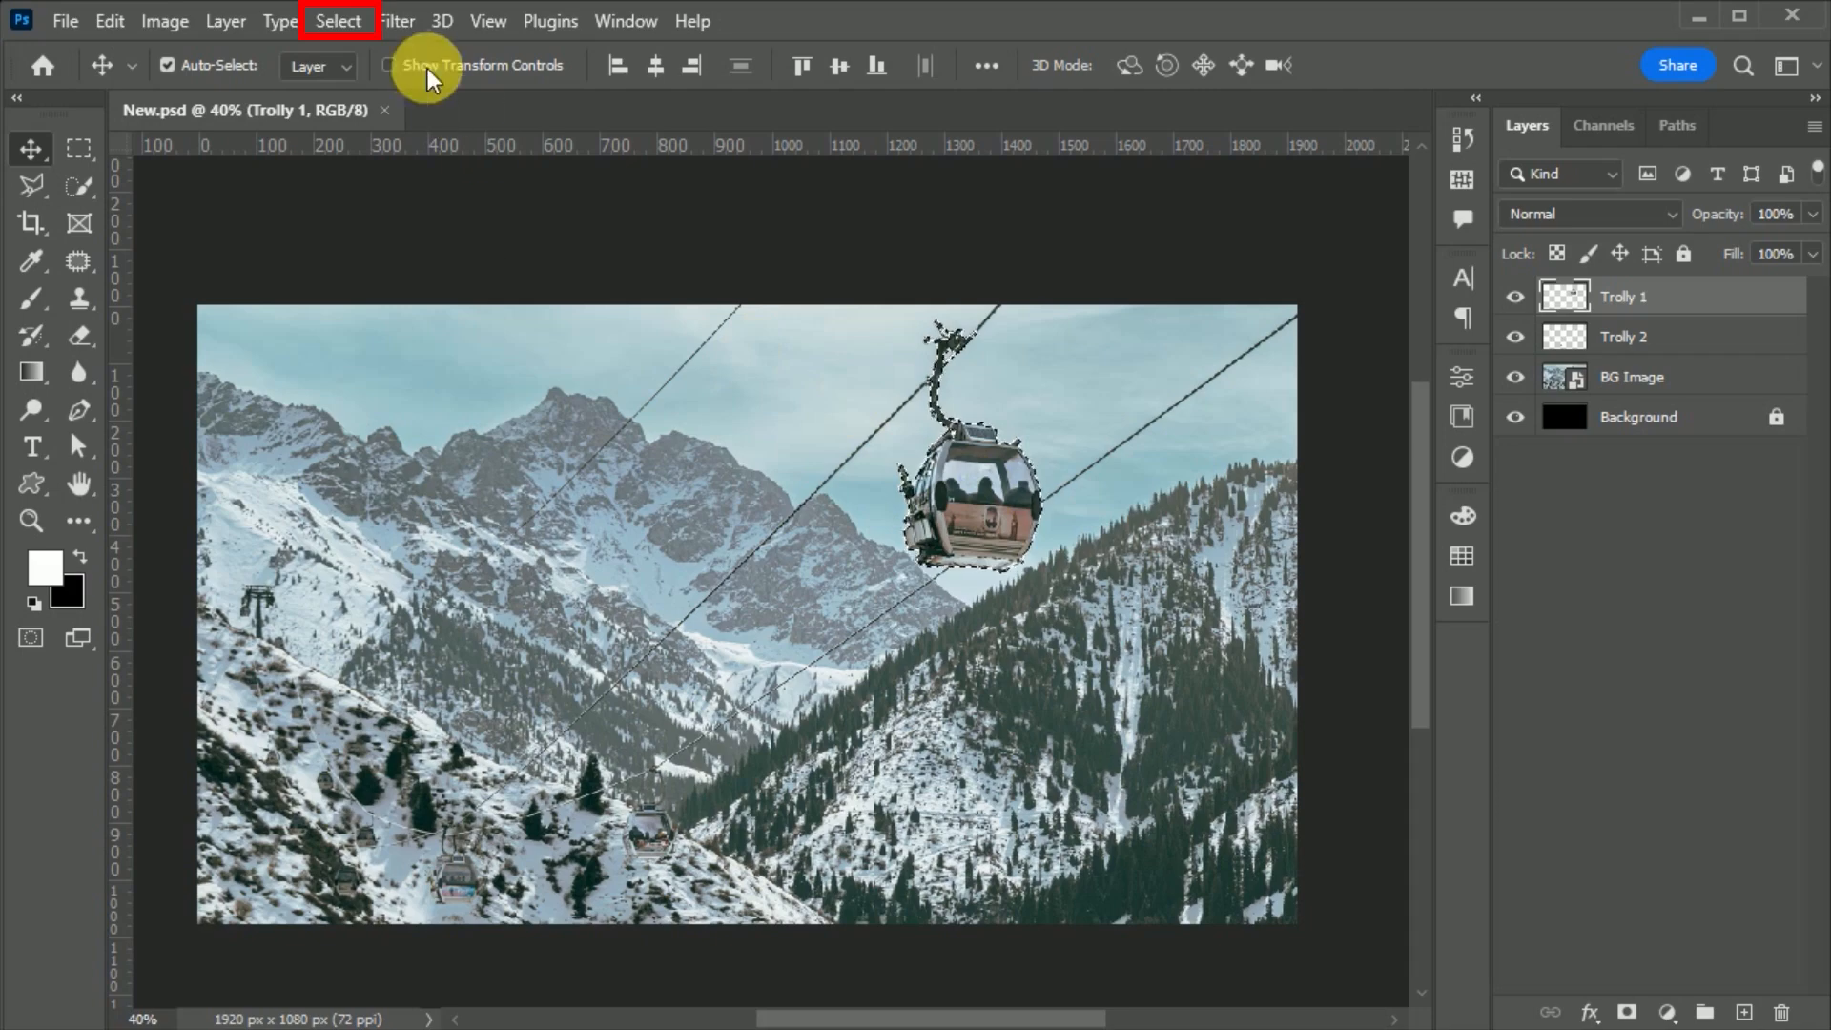
left_click(349, 30)
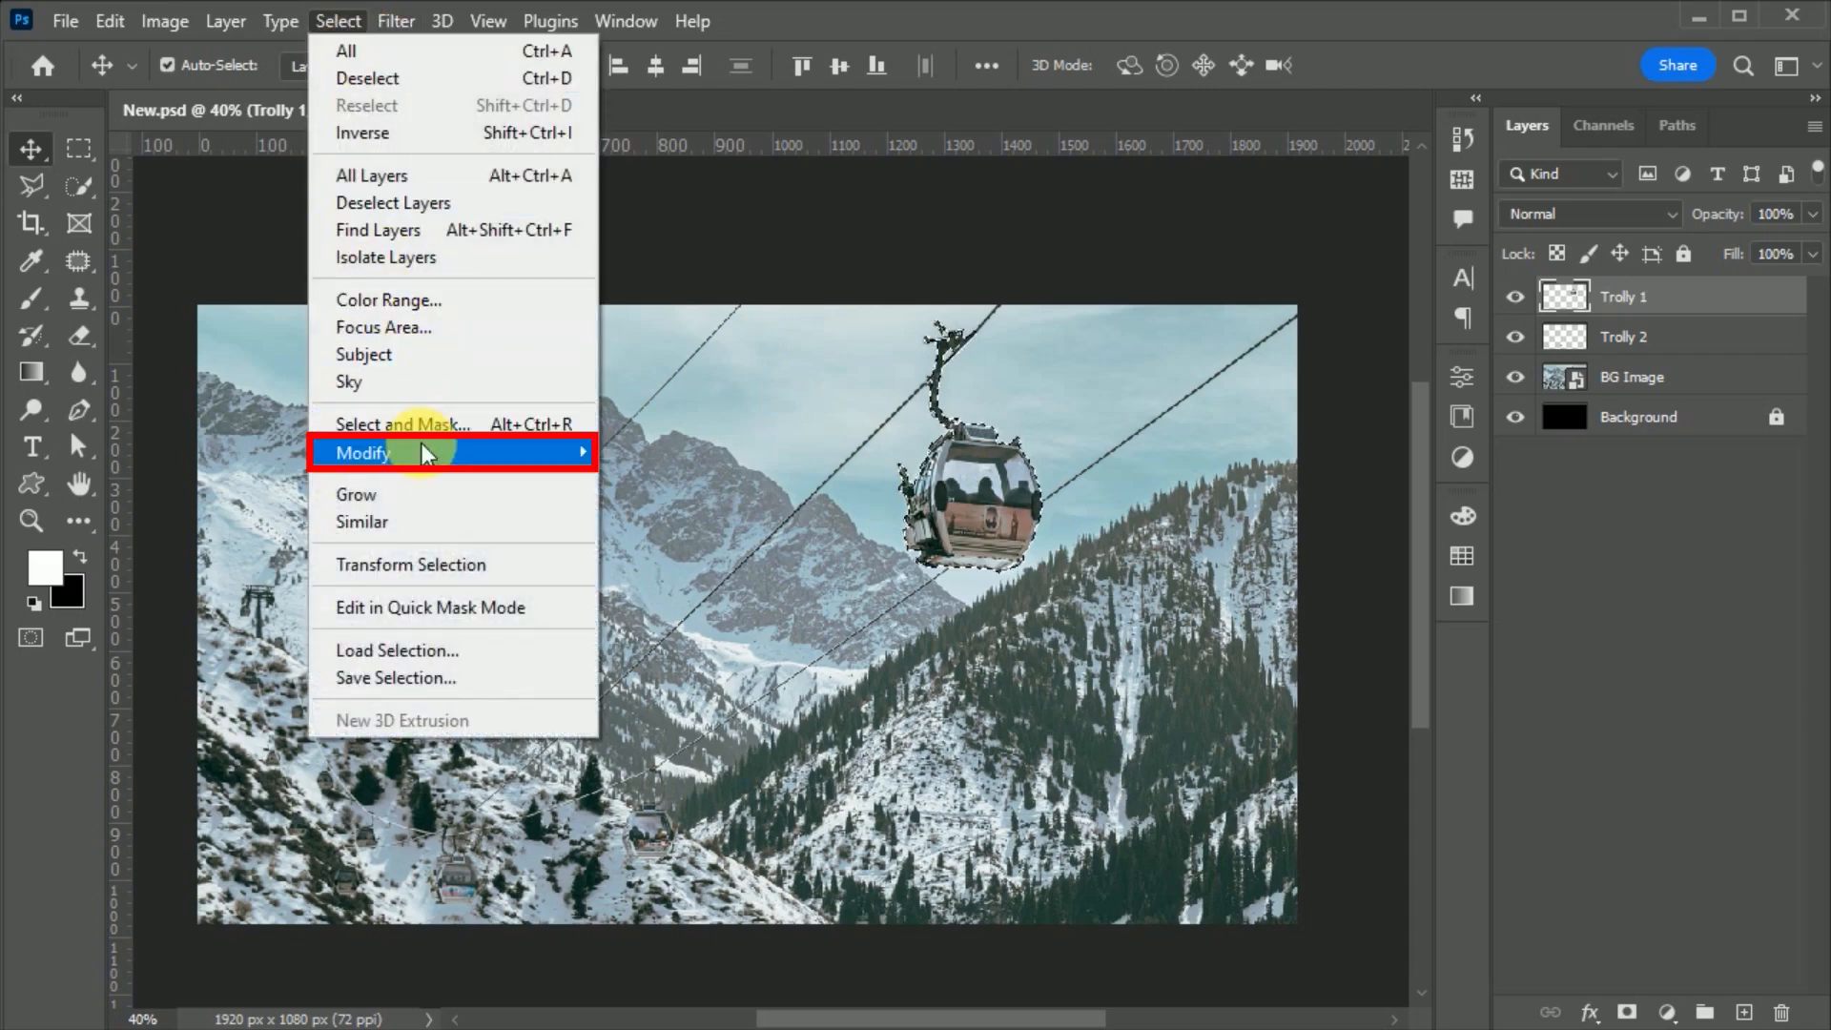
mouse_move(422, 465)
left_click(713, 506)
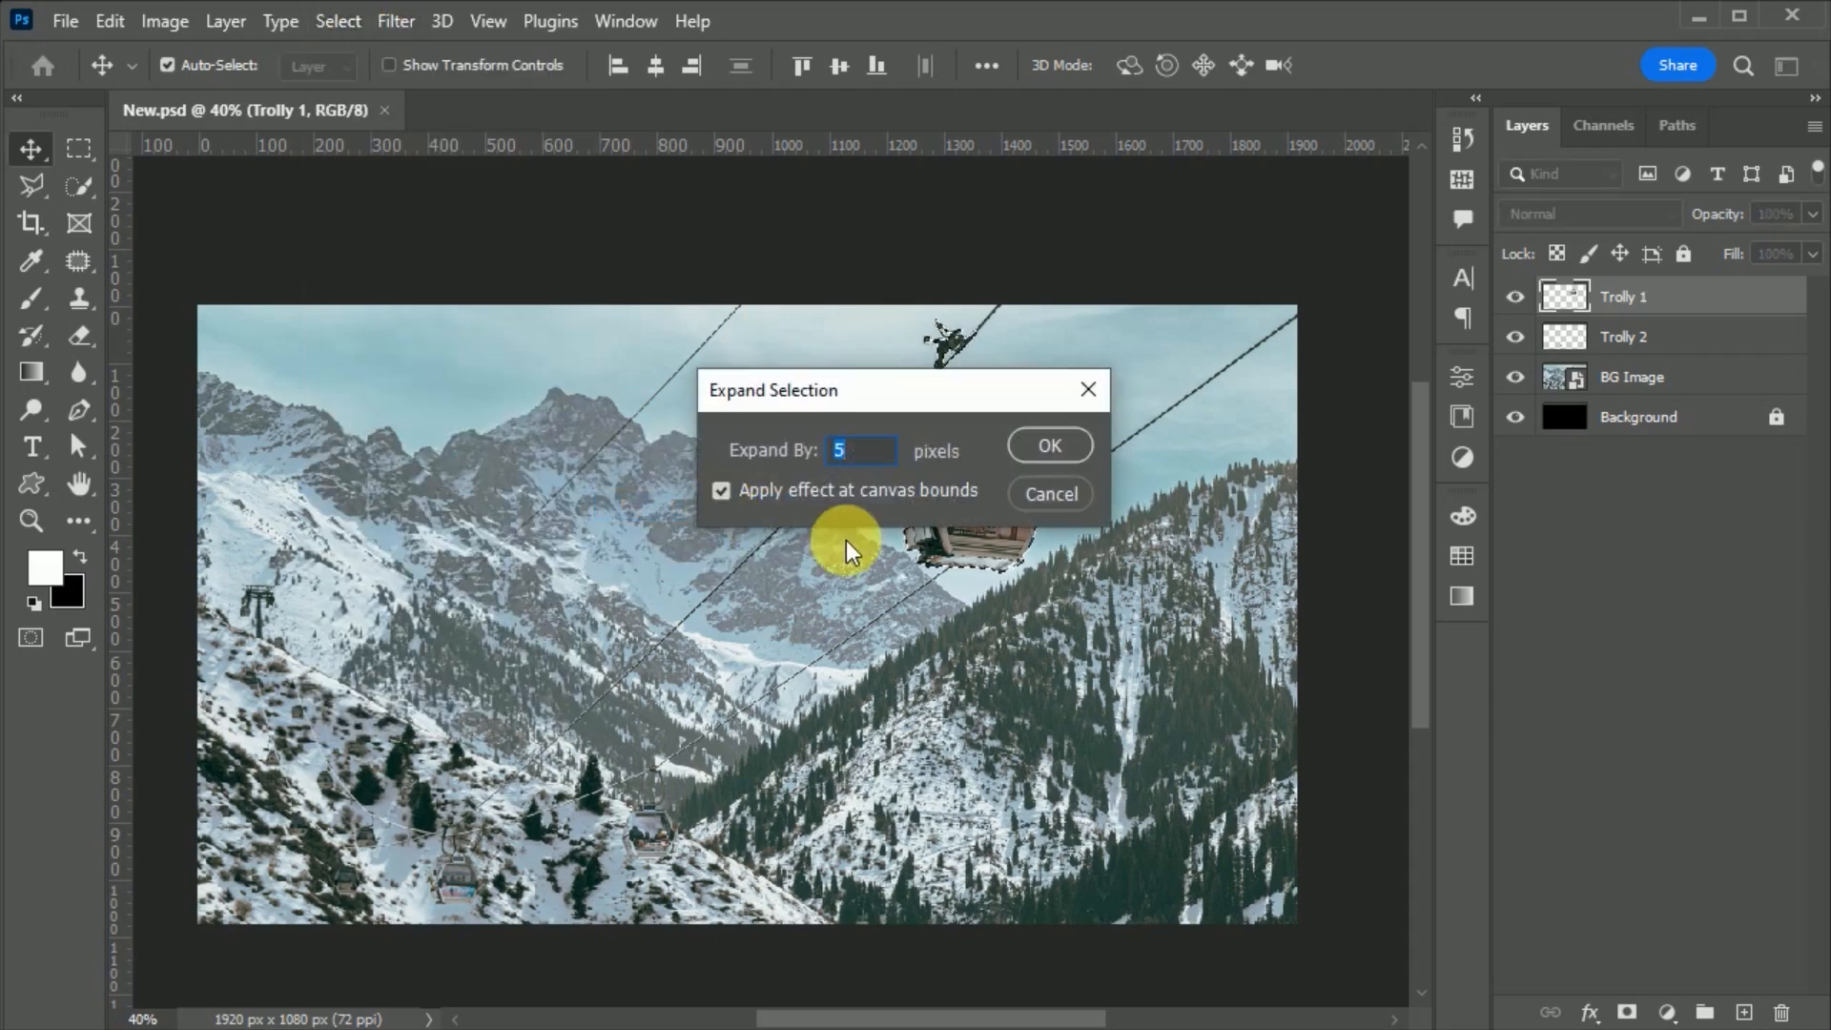
type("7")
left_click(1049, 445)
scroll(1050, 440, "up", 5)
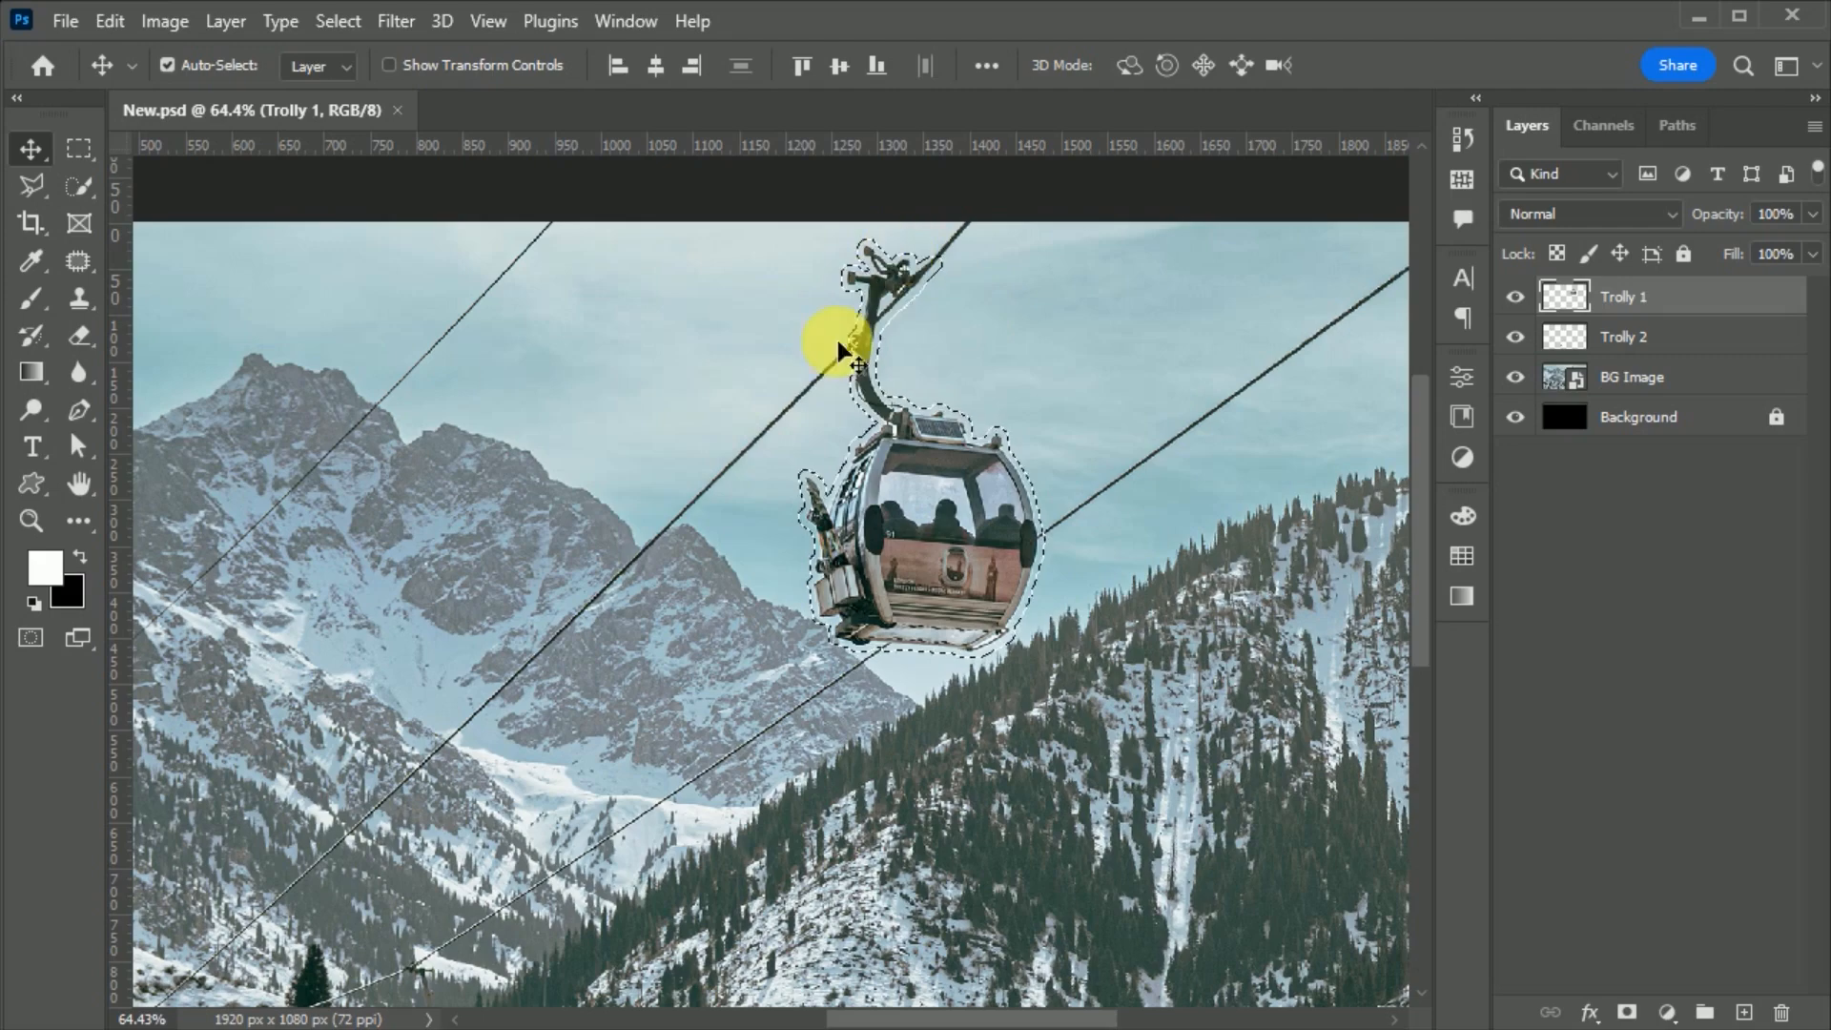
- Rasterize the BG Image layer
left_click(1631, 381)
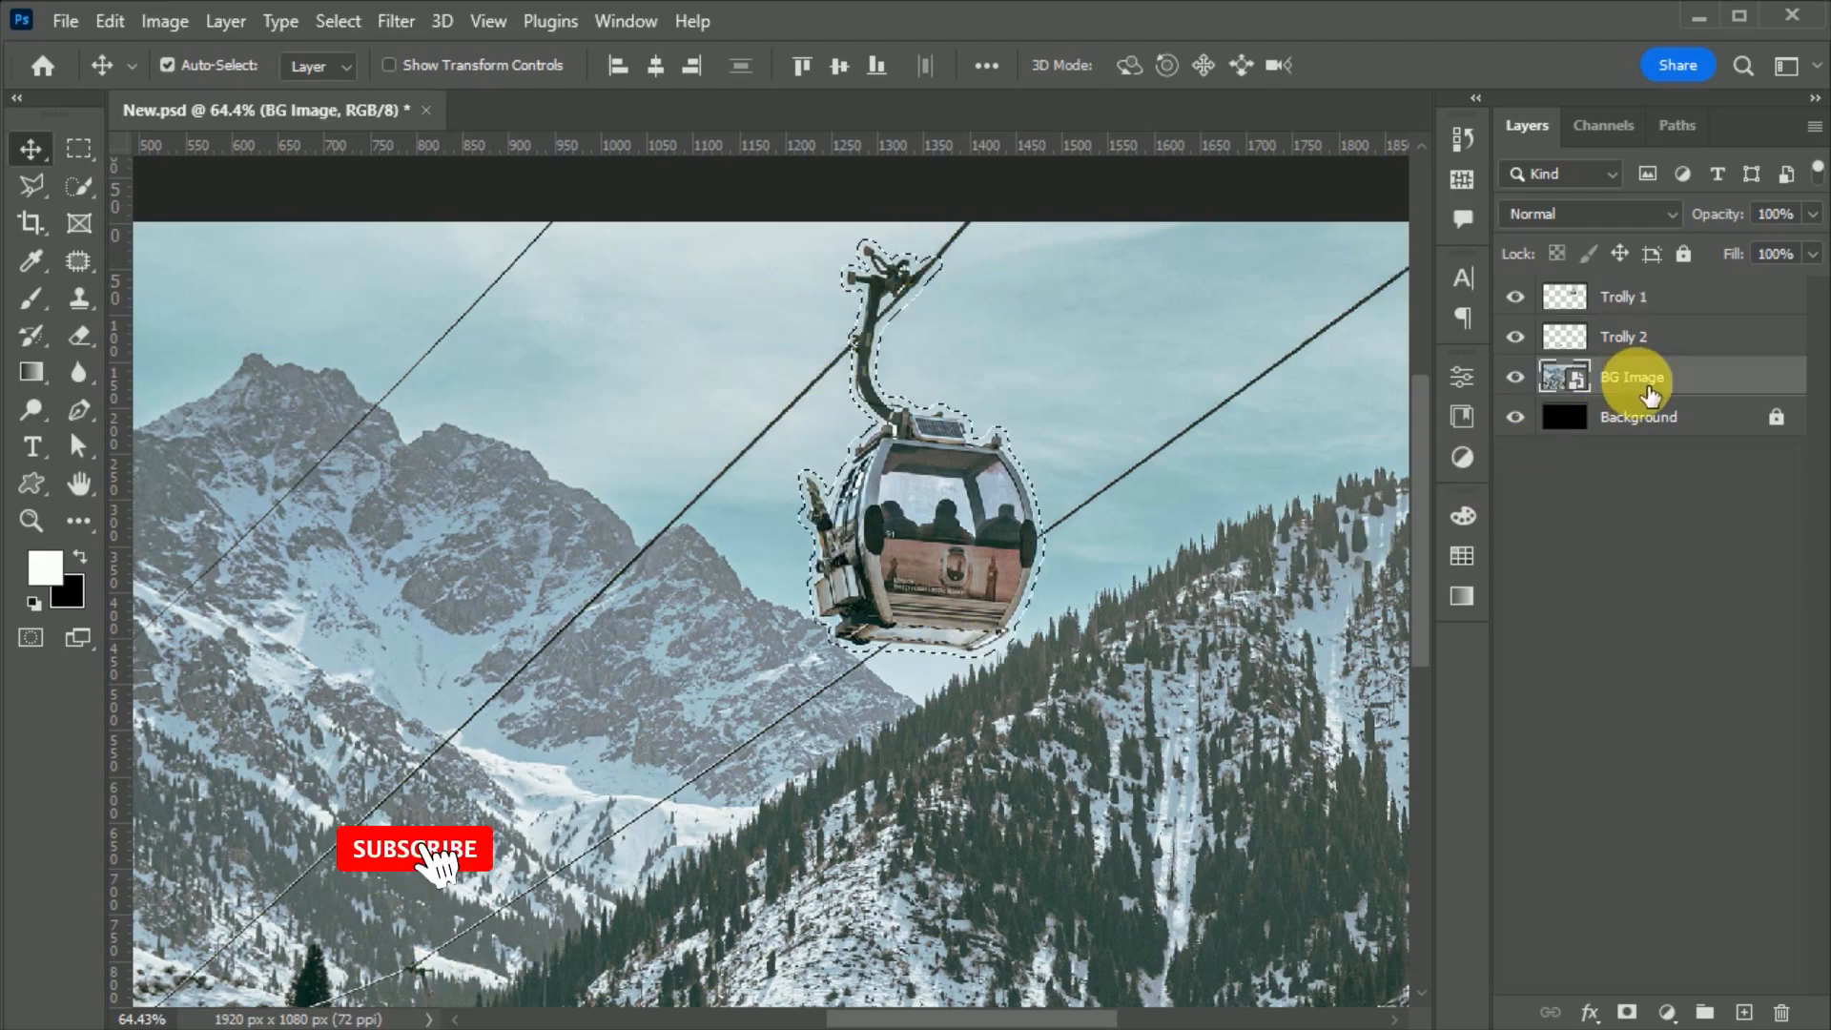
right_click(1697, 374)
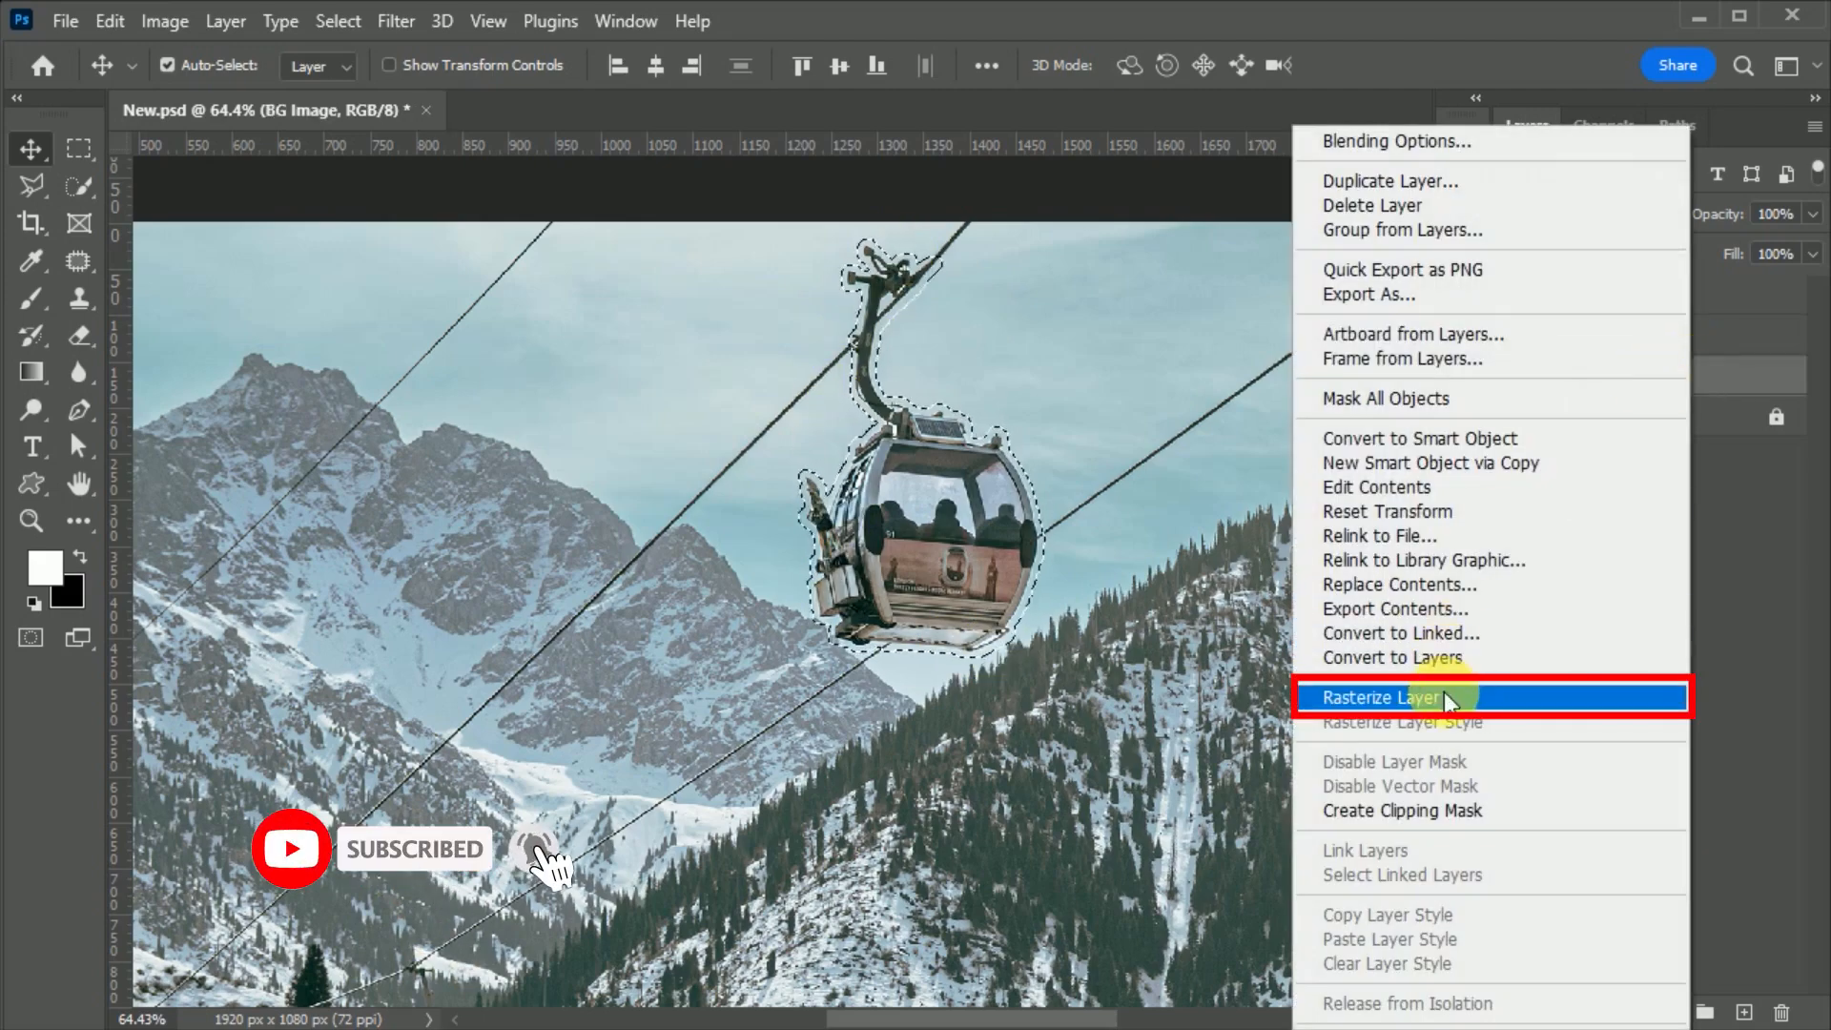
left_click(1382, 697)
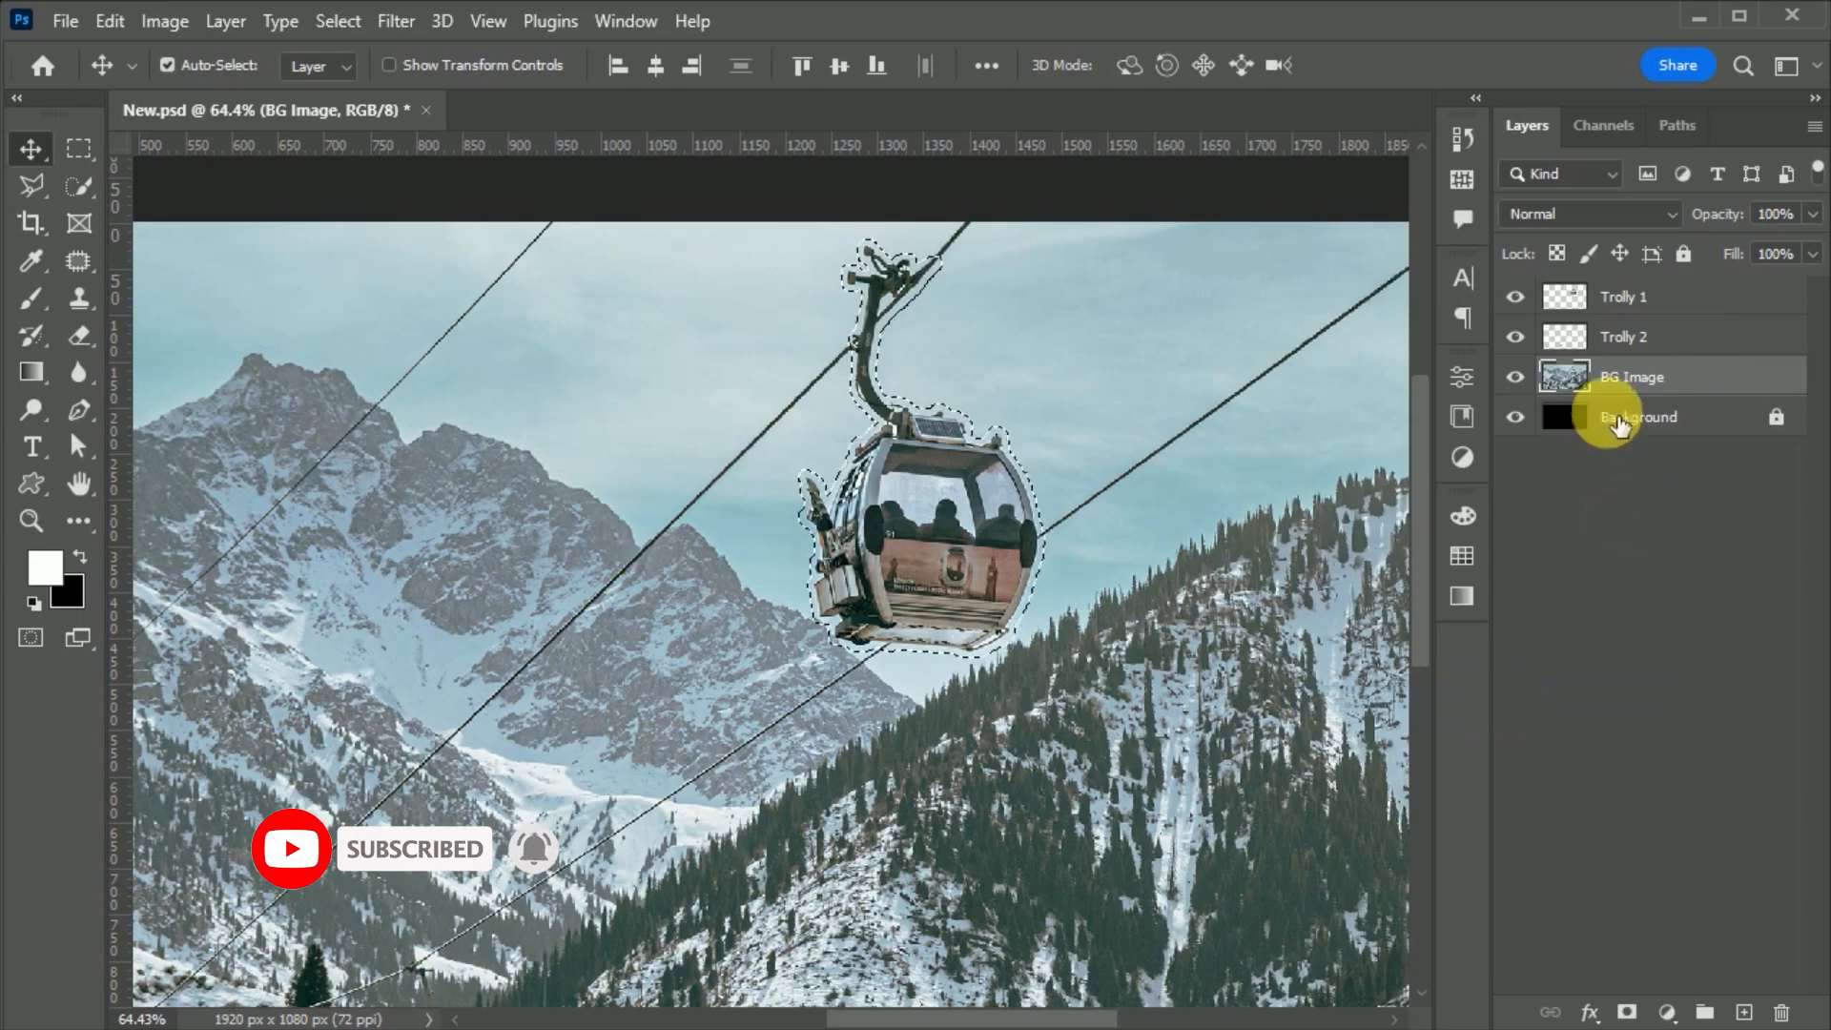
- Hide the Trolly 1 layer, fill the selected large cabin on BG Image with Content-Aware at 100% opacity, and deselect
left_click(1515, 297)
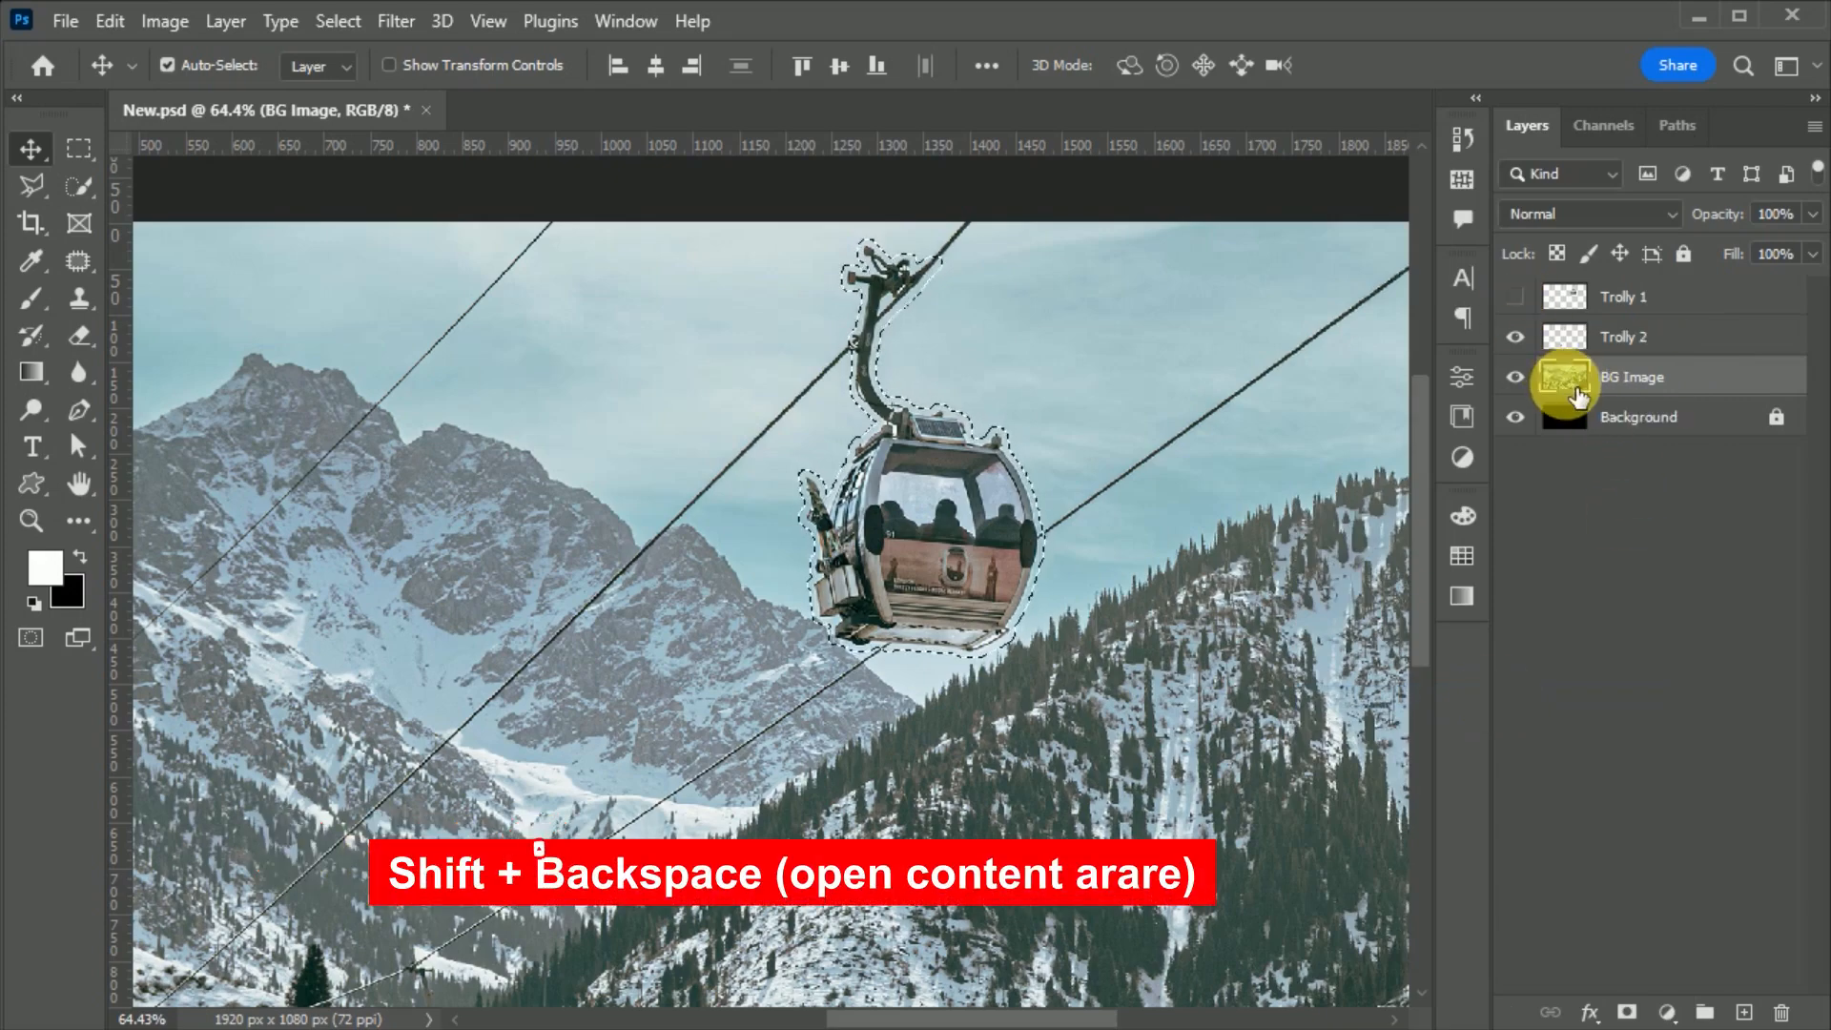
key("shift+BackSpace")
left_click_drag(1015, 305, 1476, 385)
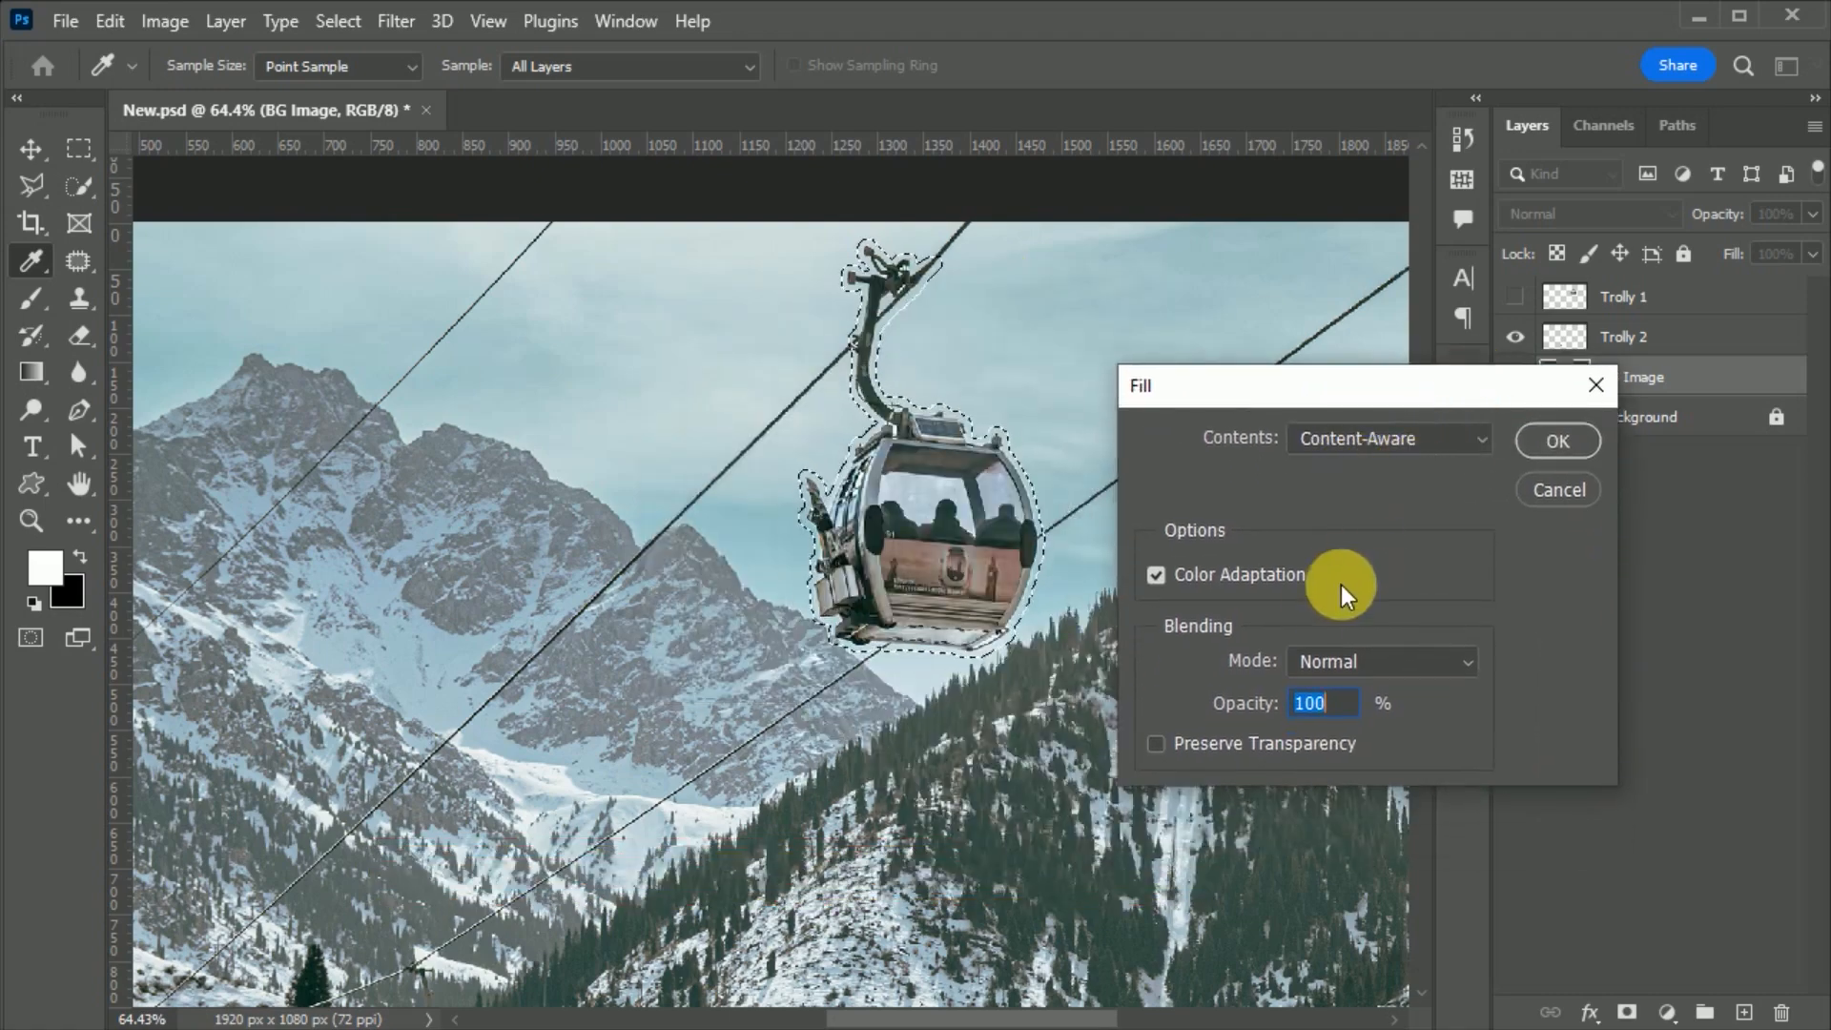
left_click(1531, 446)
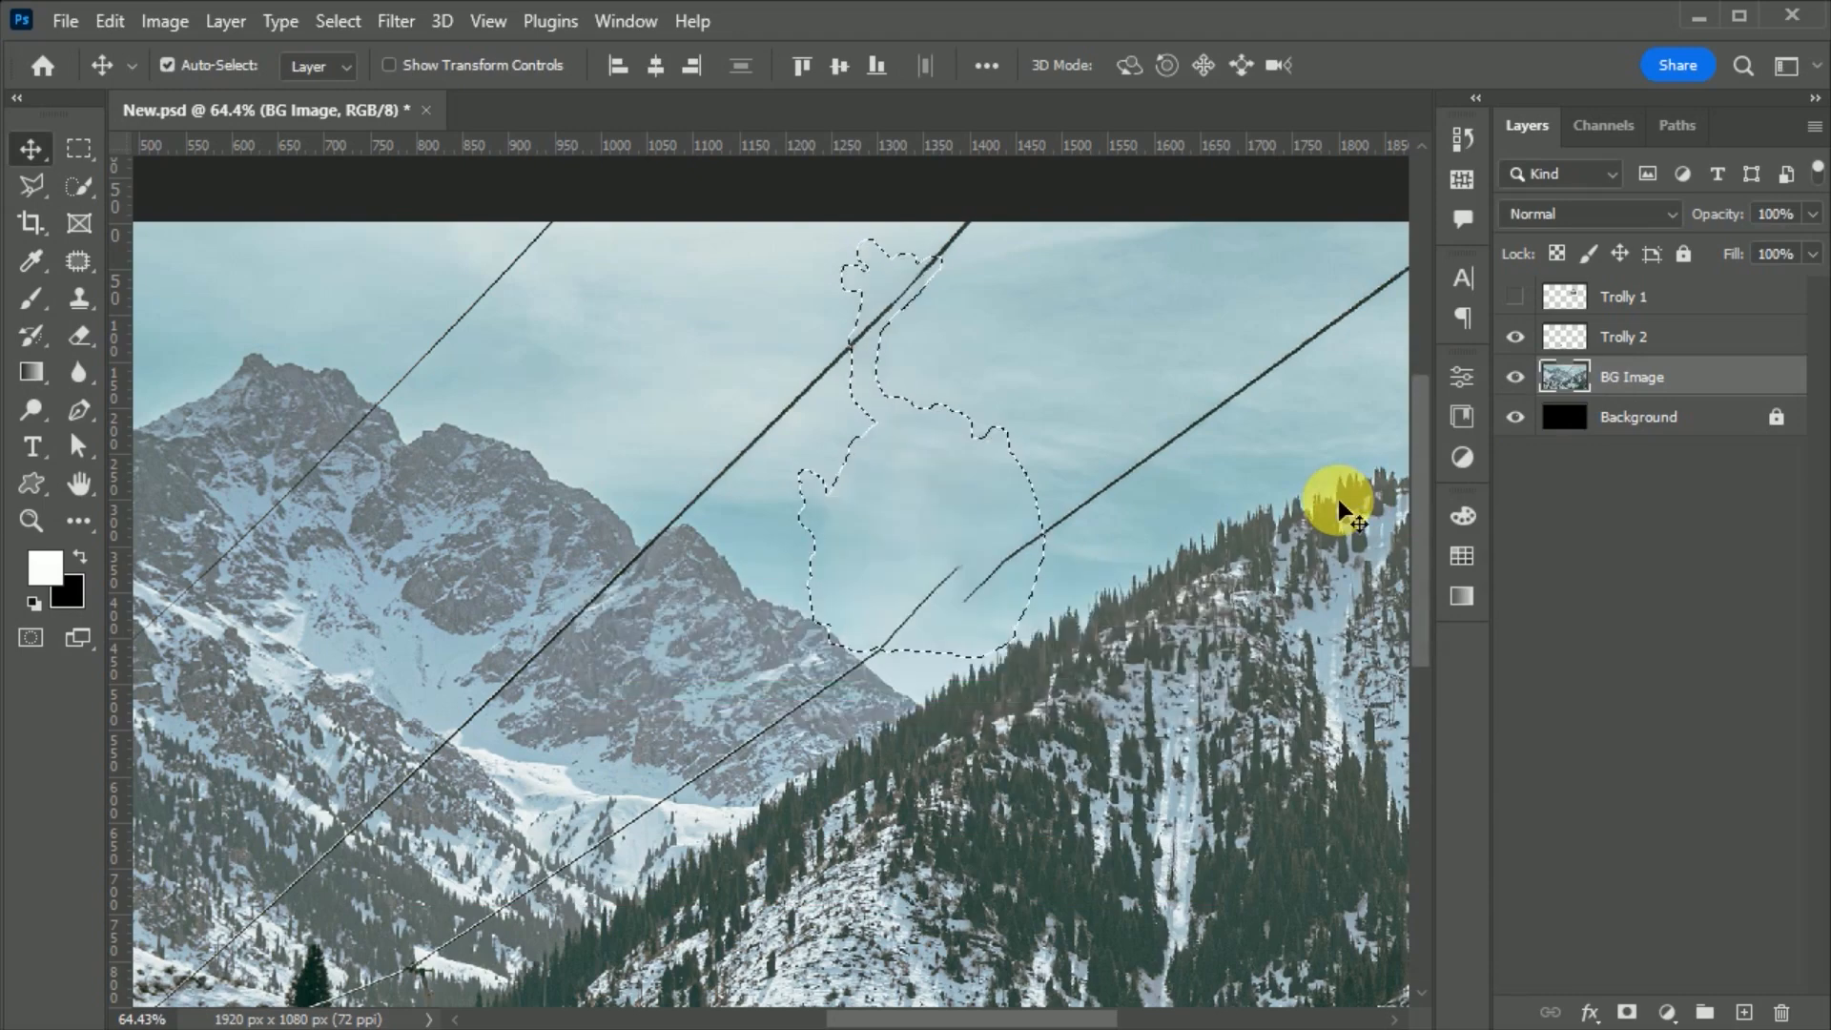
key("ctrl+d")
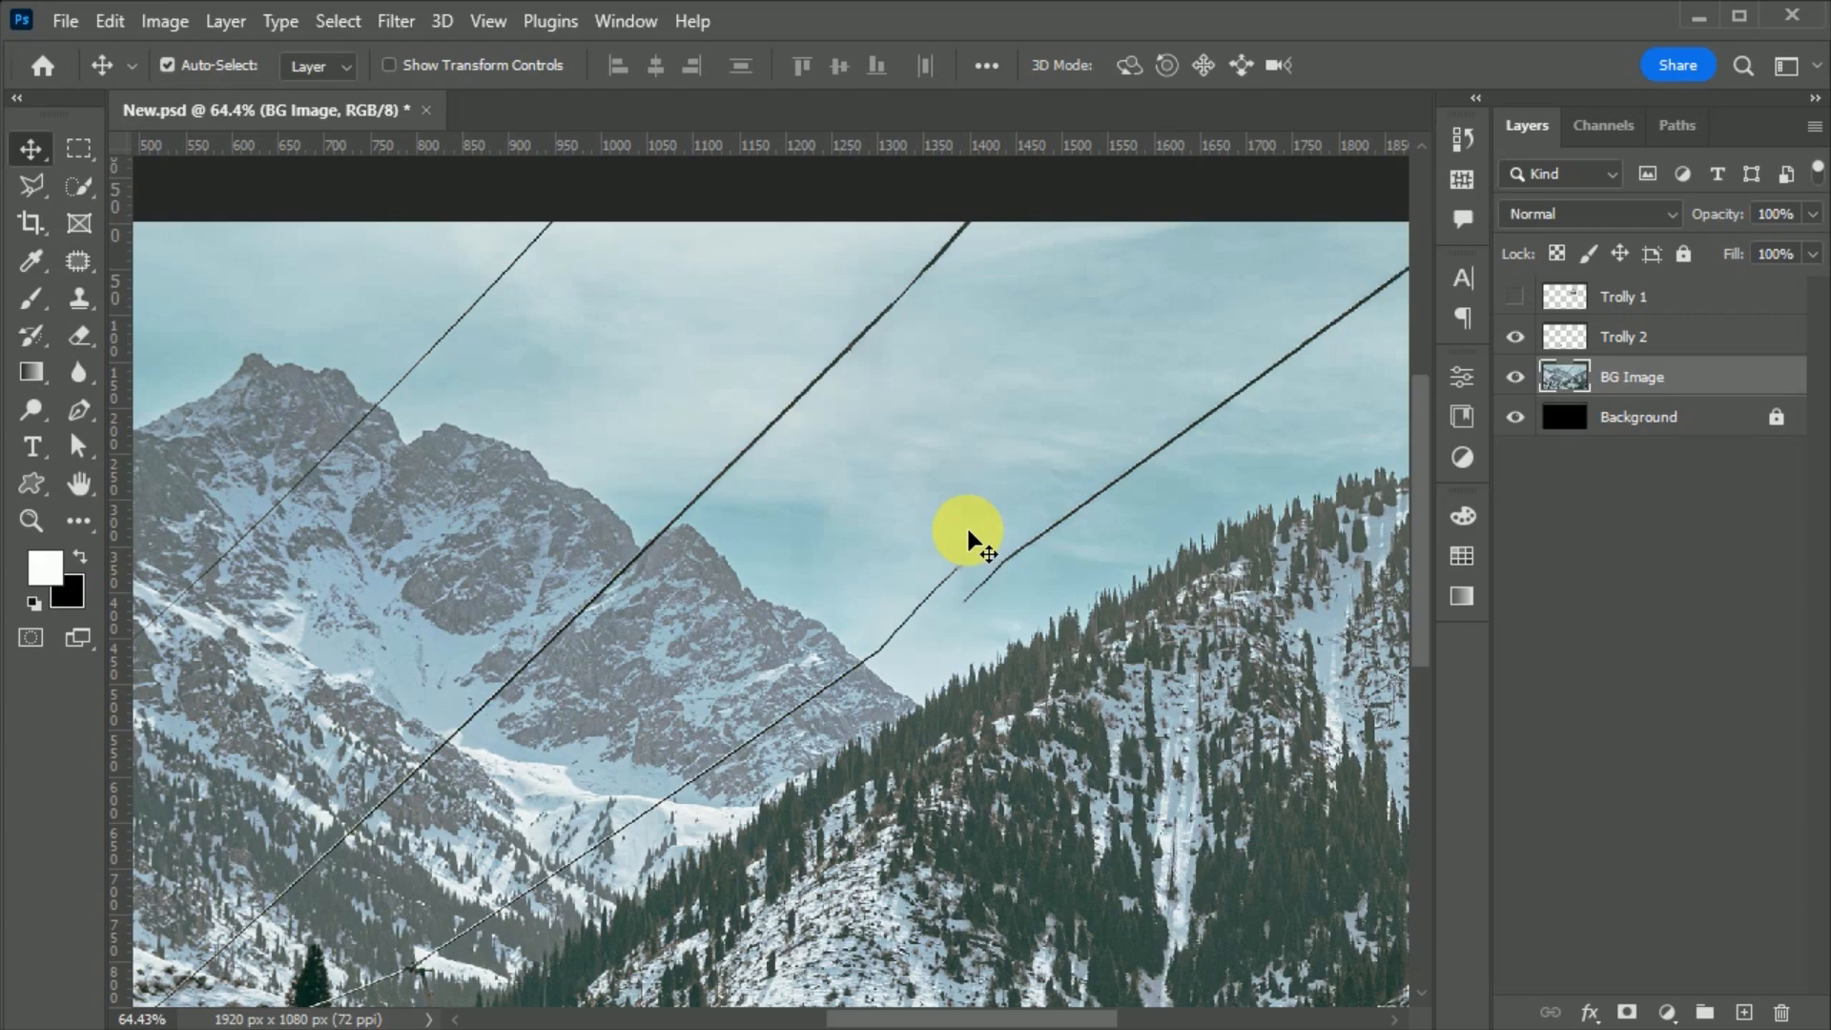
- Repair the broken cable where the large cabin was with the Patch tool, sampling the intact cable farther up, and deselect
left_click(78, 260)
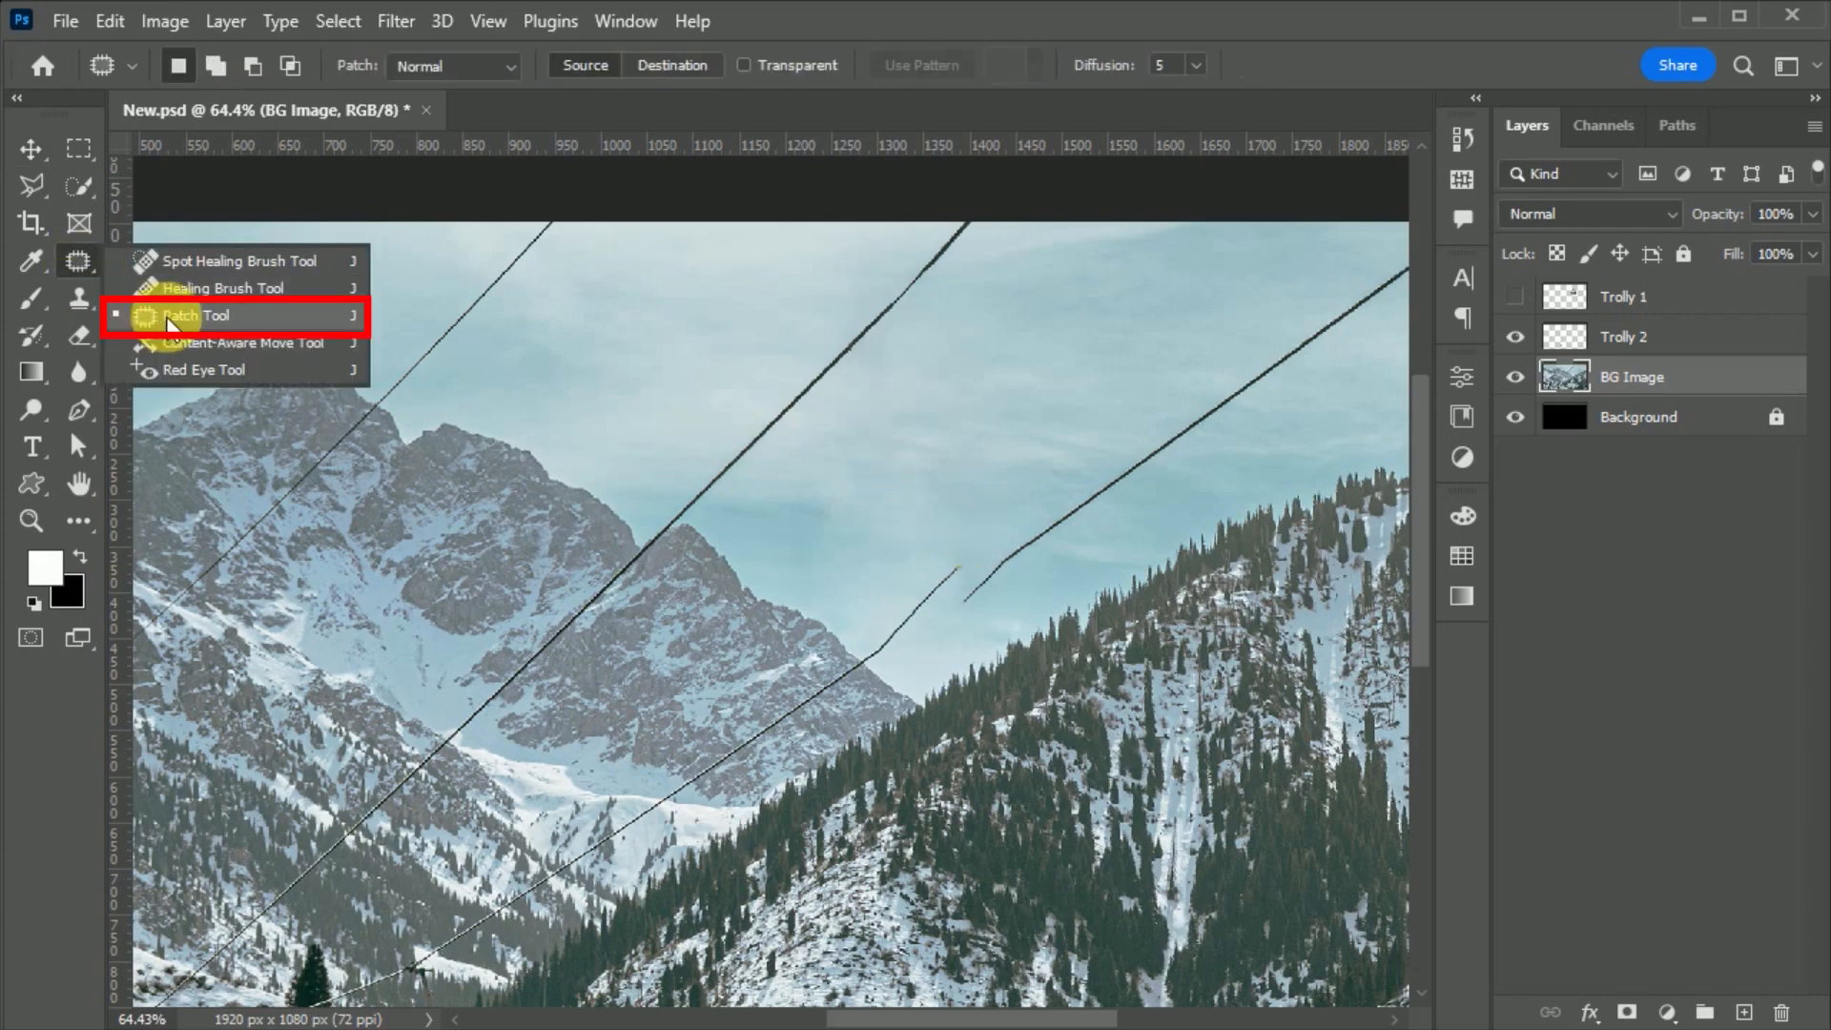
left_click(178, 322)
mouse_move(879, 631)
left_mouse_down()
mouse_move(909, 585)
mouse_move(999, 547)
mouse_move(986, 627)
mouse_move(908, 653)
mouse_move(911, 613)
left_mouse_up()
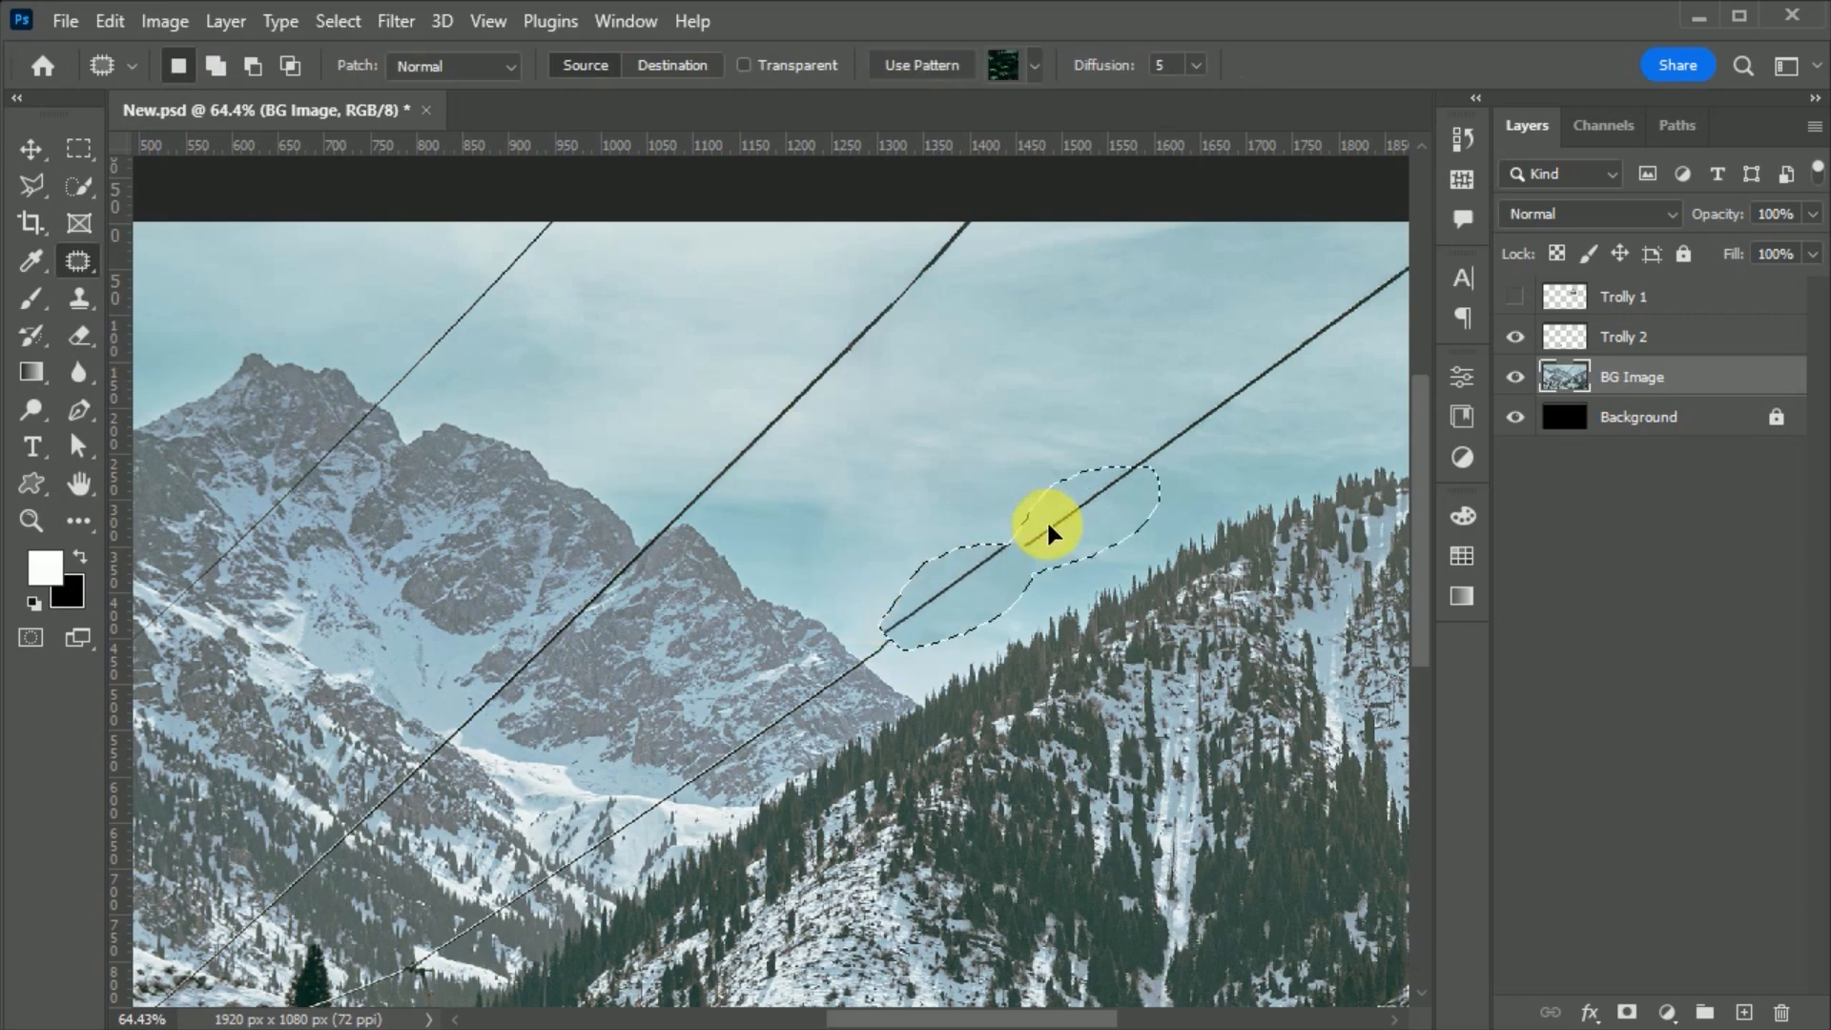
left_click_drag(1080, 483, 1079, 488)
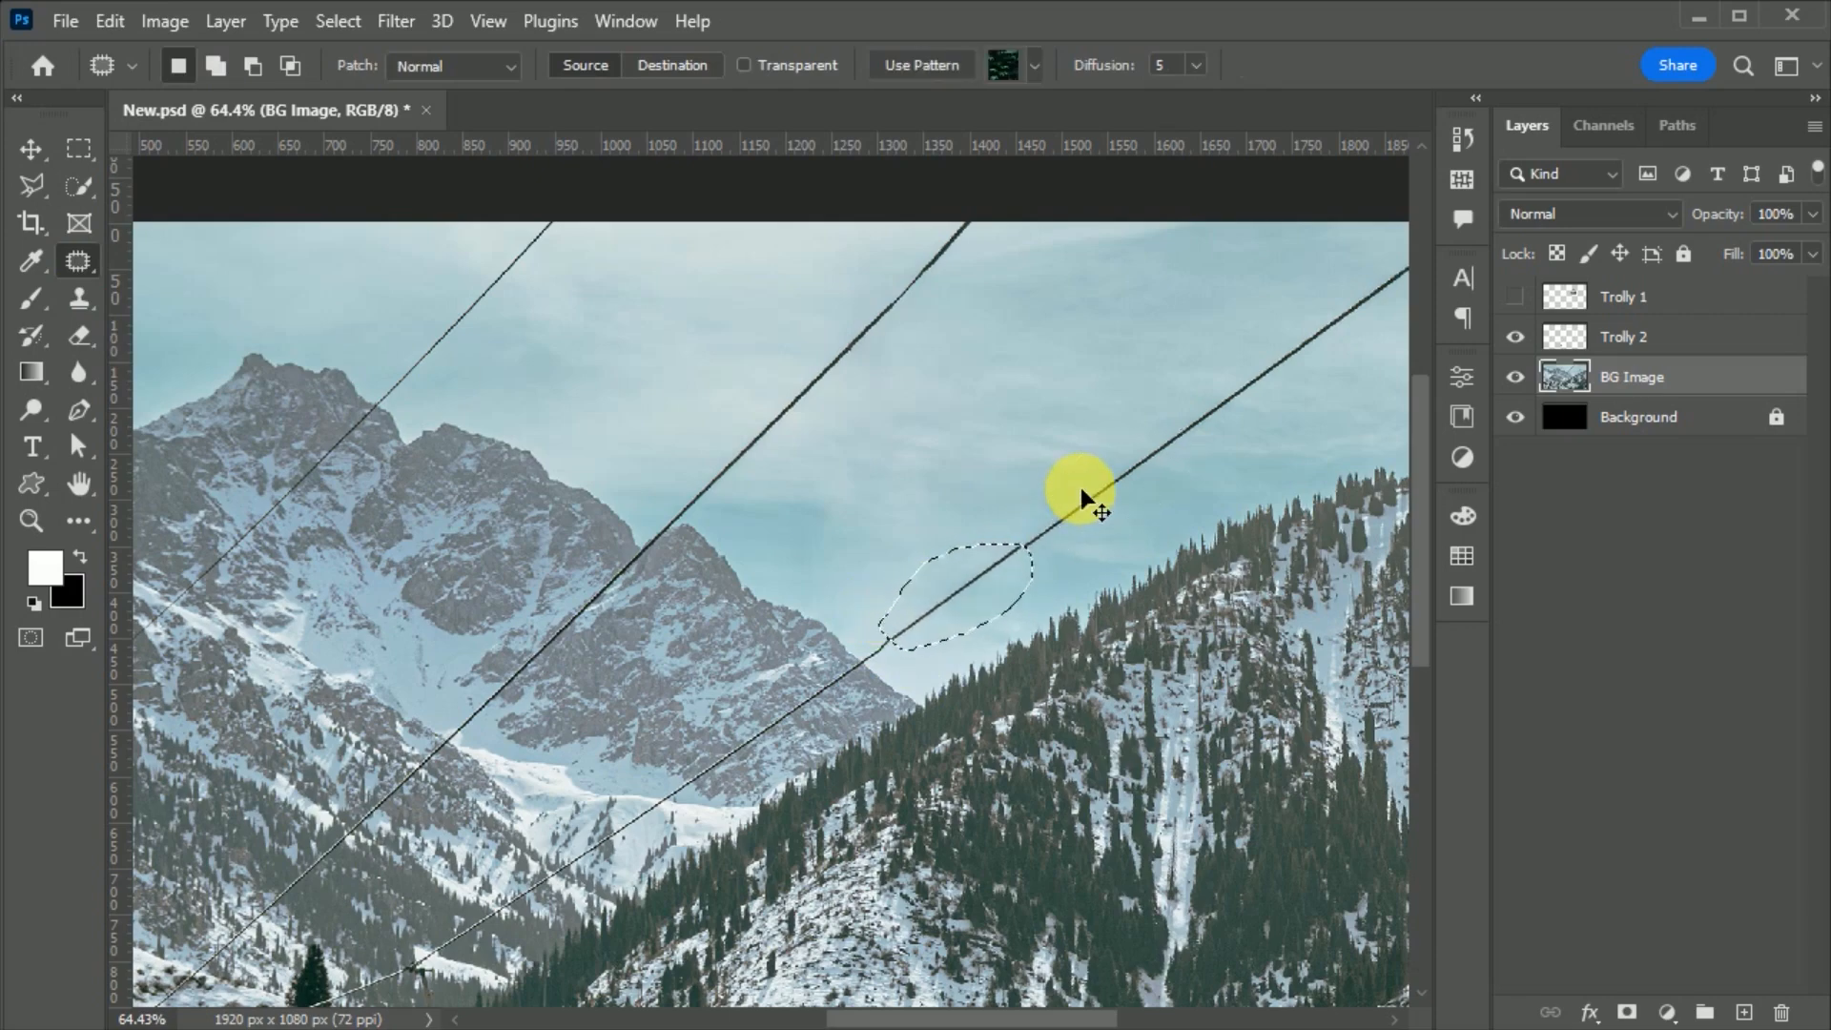
key("ctrl+d")
- Load the outline of the Trolly 2 layer as a selection and expand it by 7 pixels
scroll(1118, 459, "down", 3)
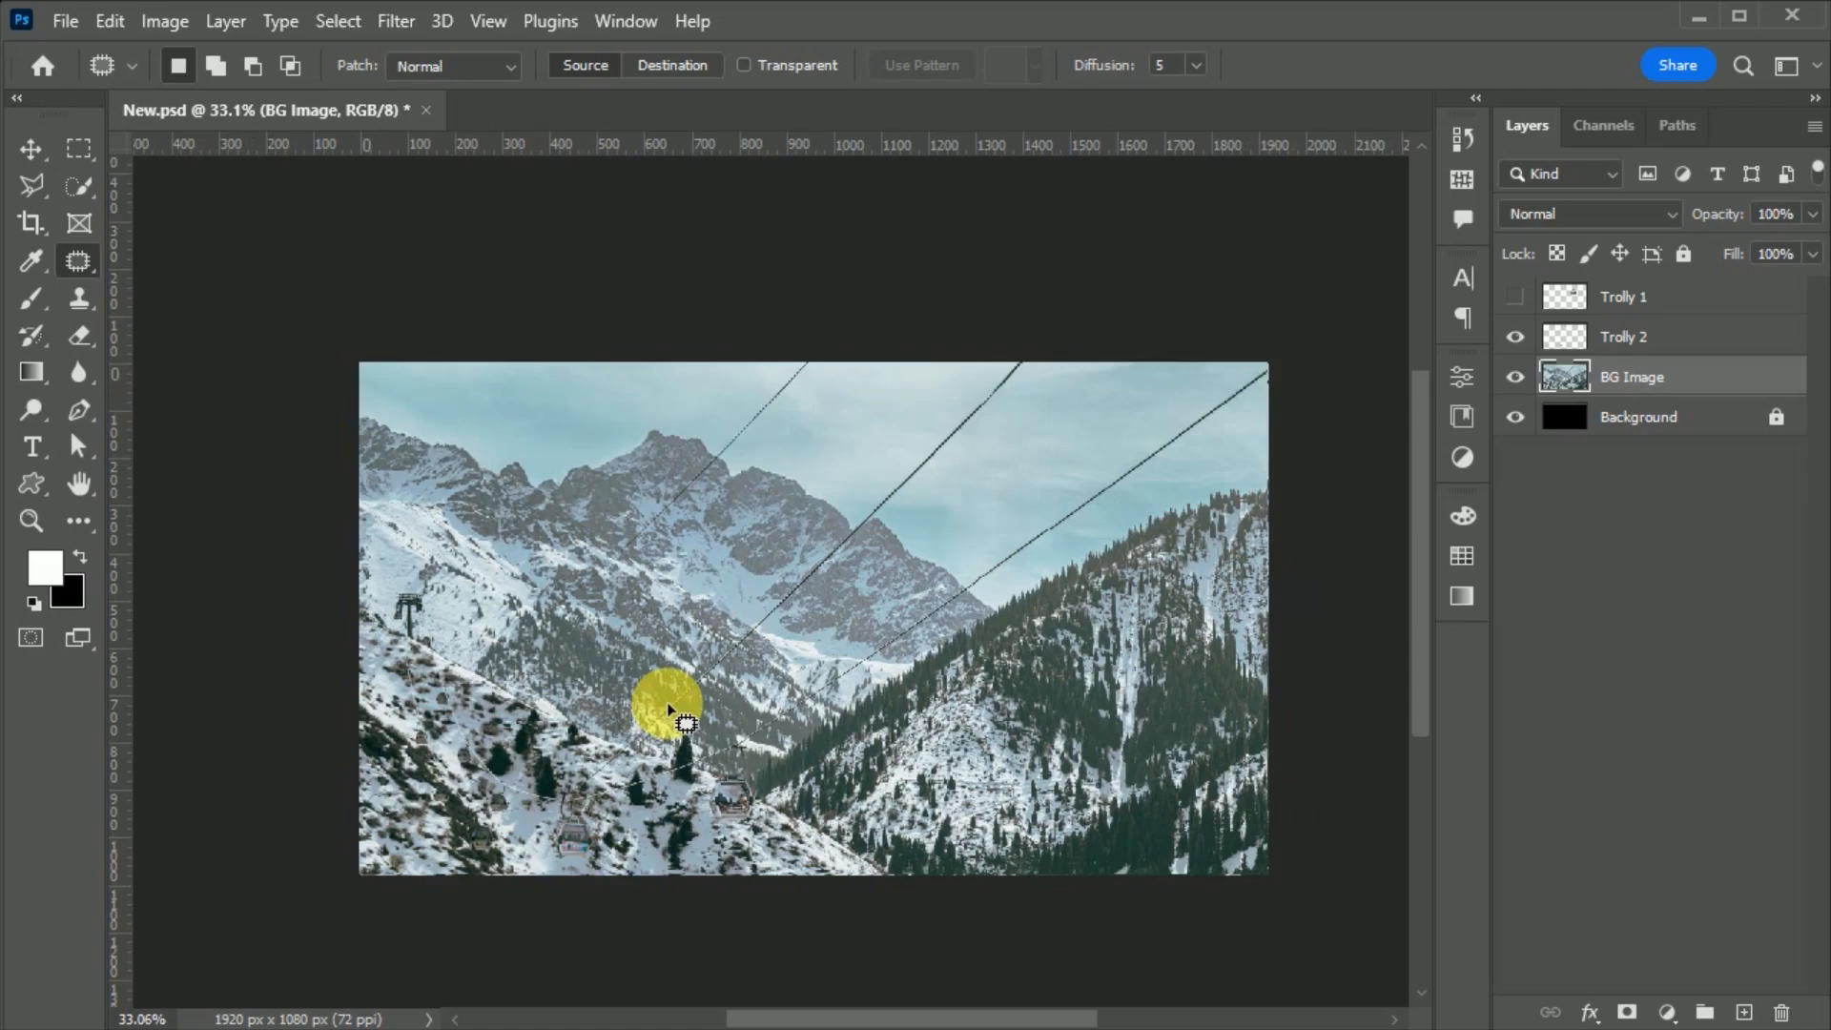
scroll(735, 839, "up", 3)
scroll(740, 843, "up", 2)
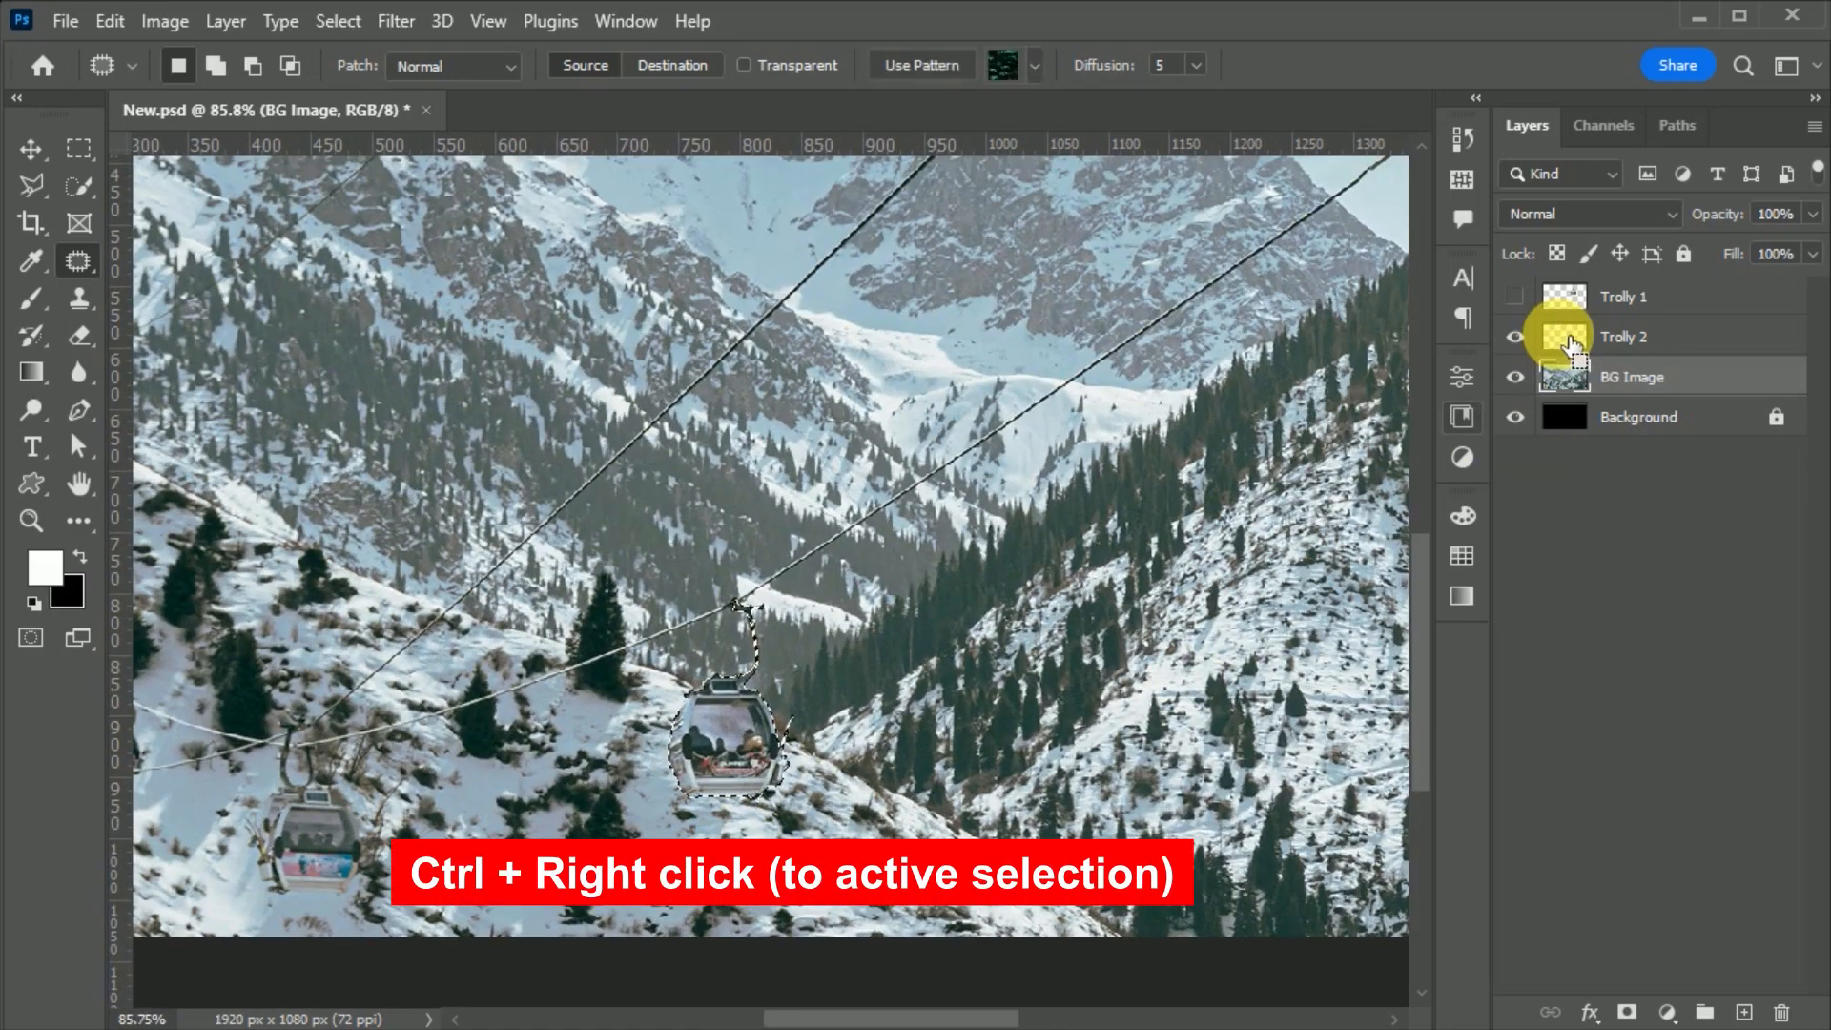
left_click(1568, 345)
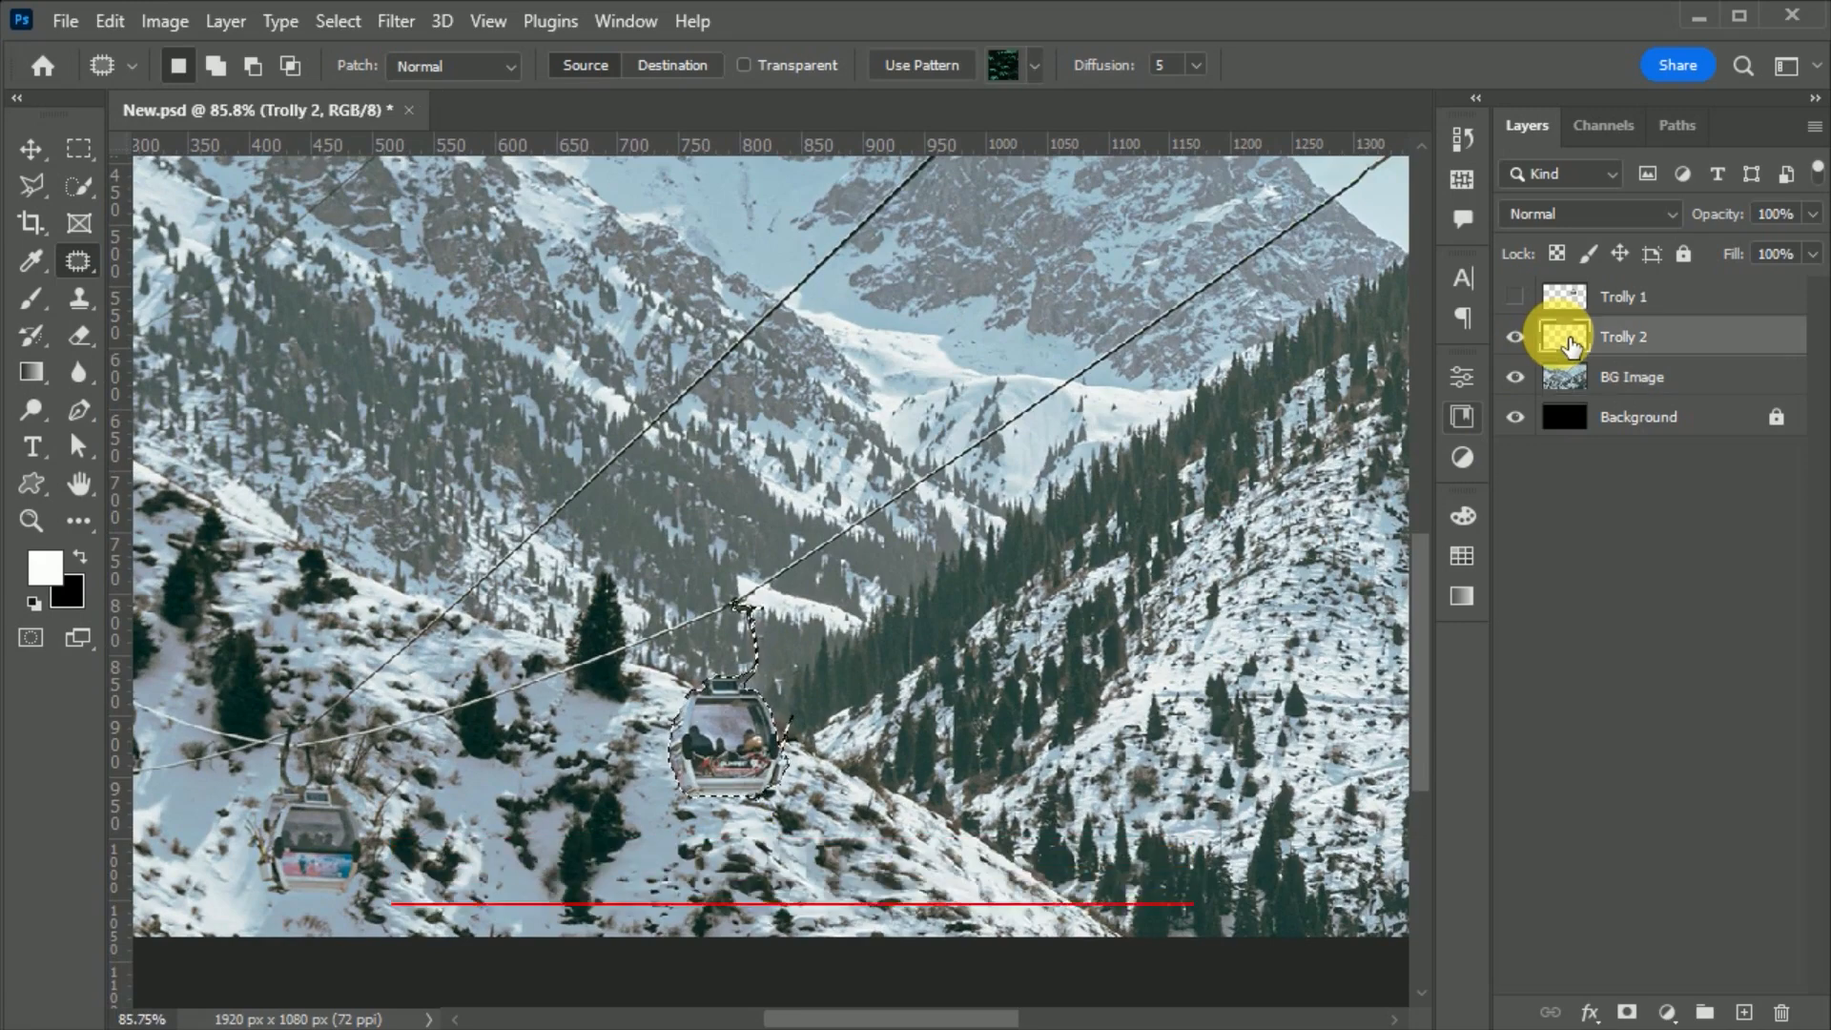
left_click(351, 22)
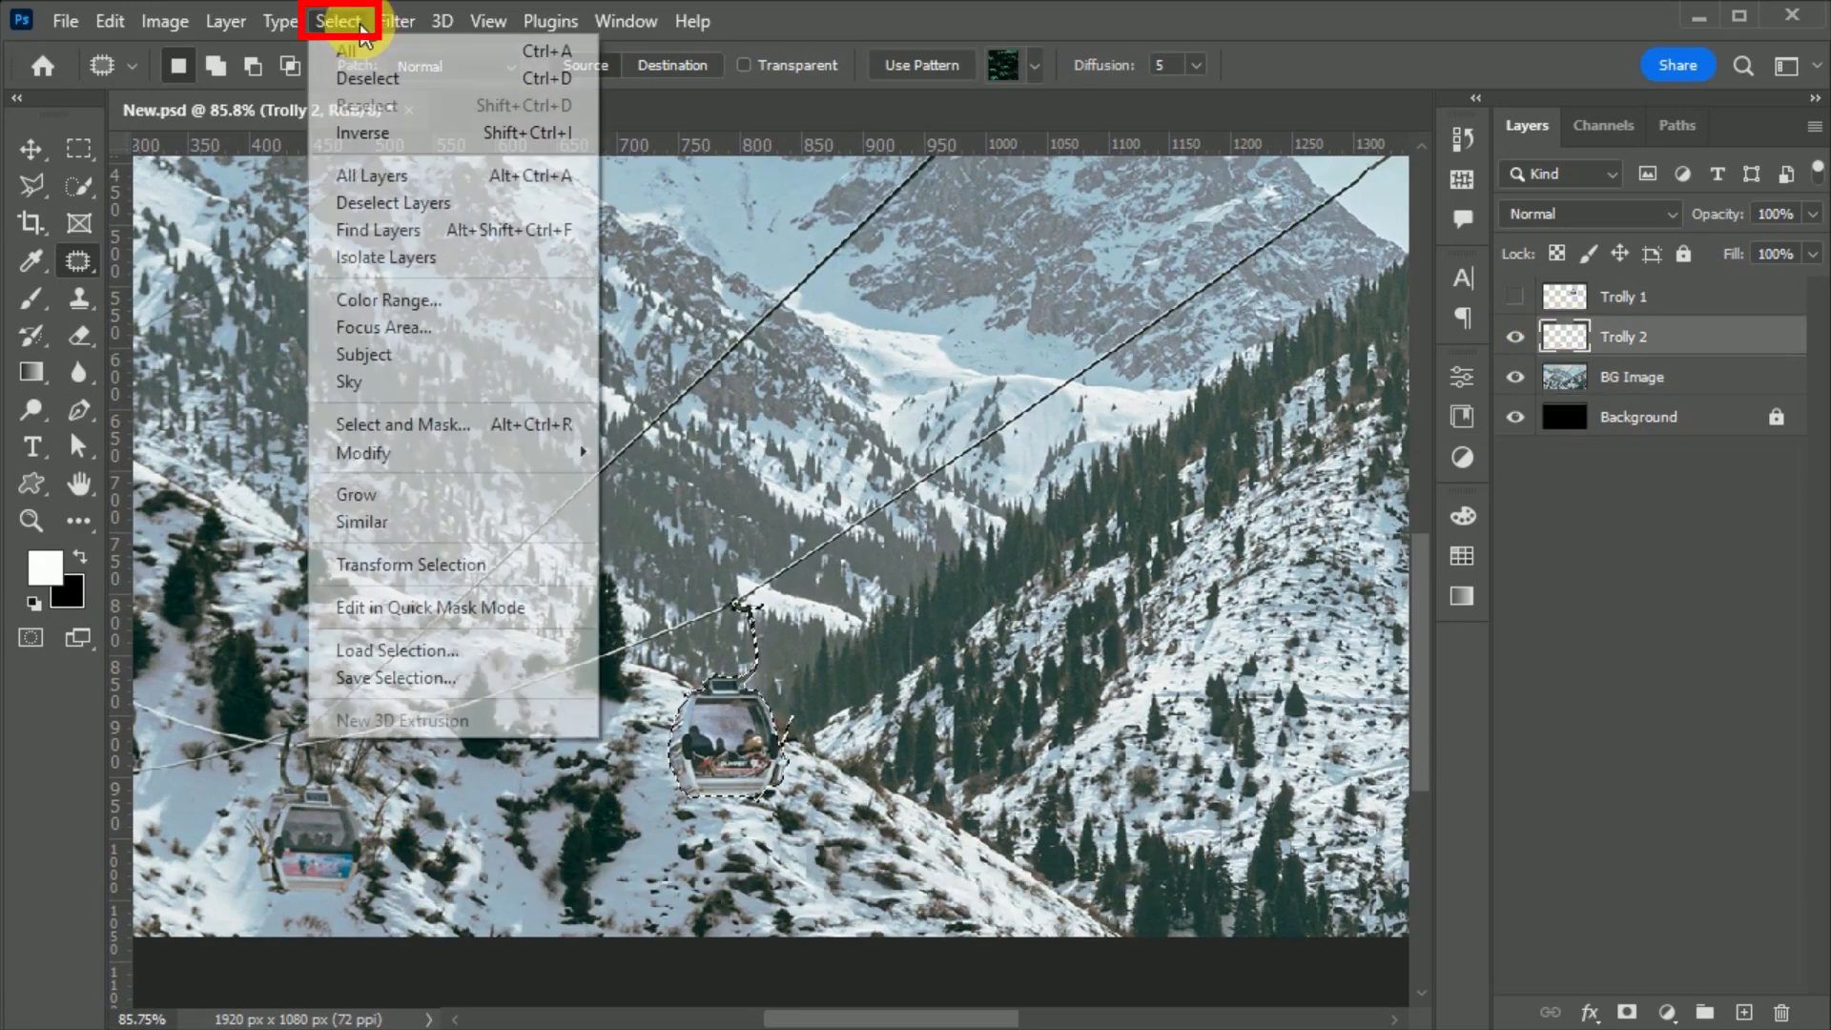
mouse_move(424, 457)
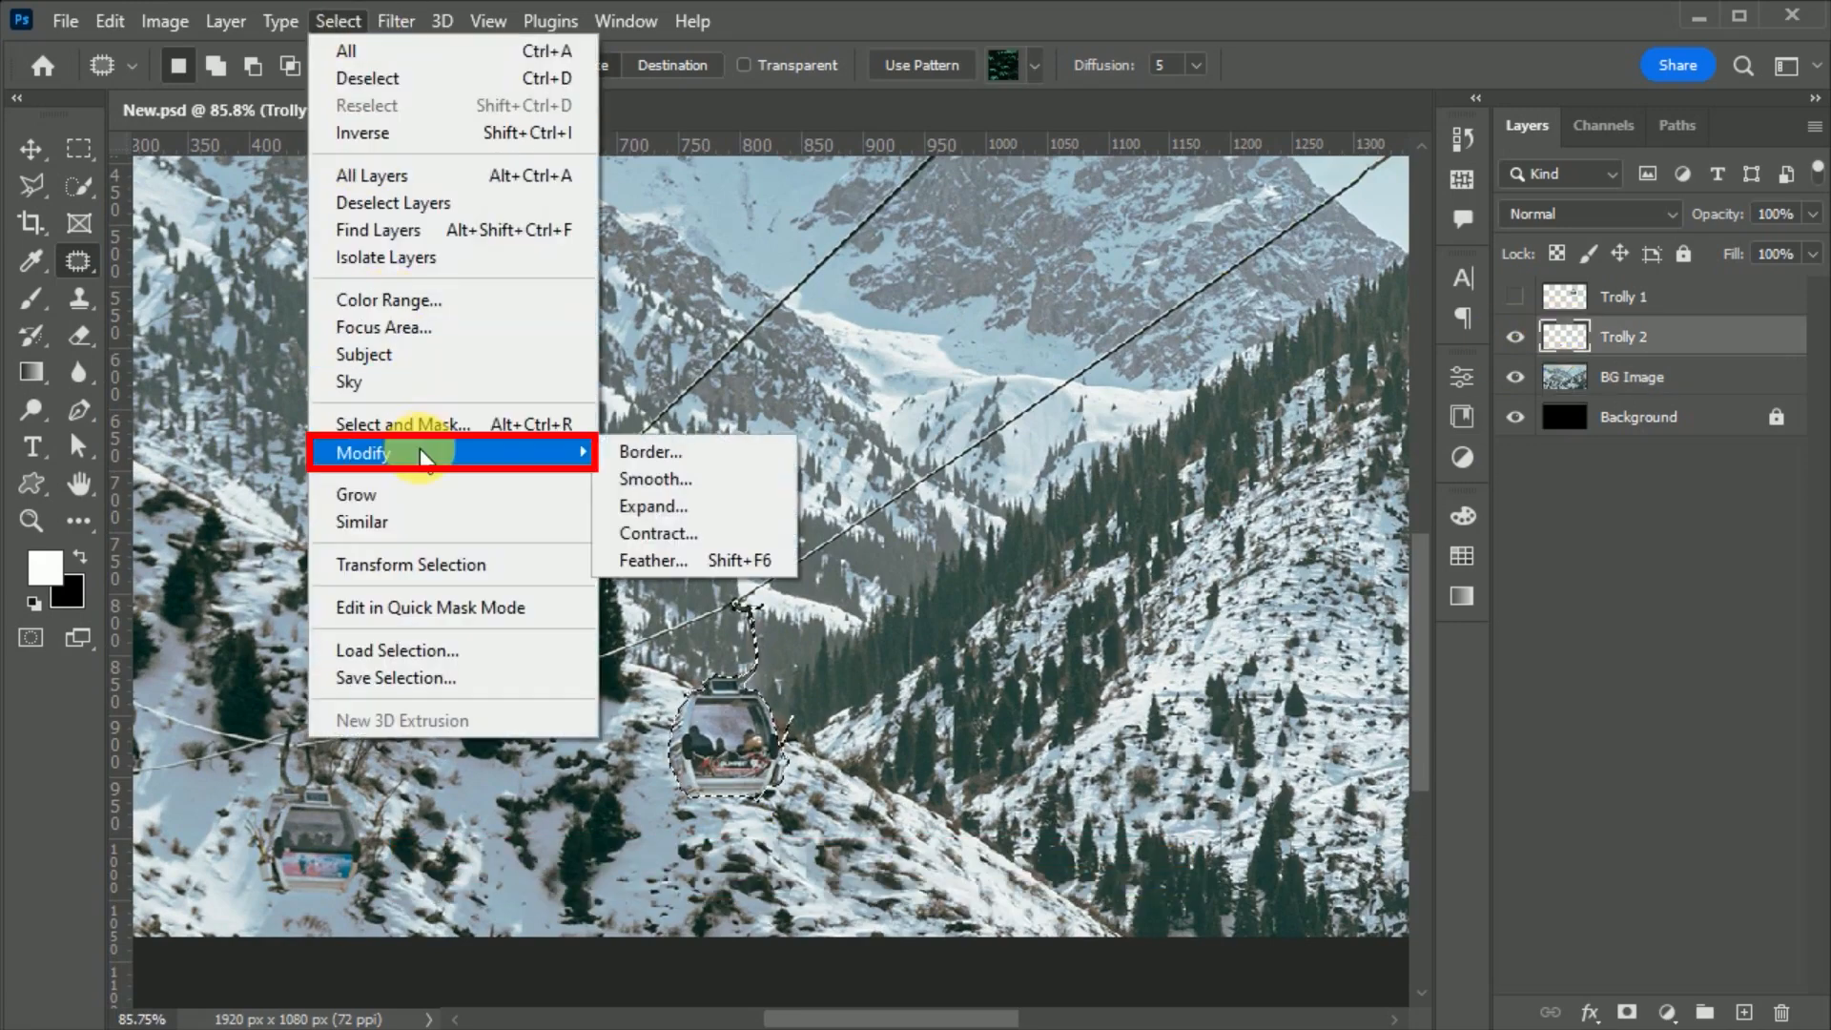
left_click(700, 506)
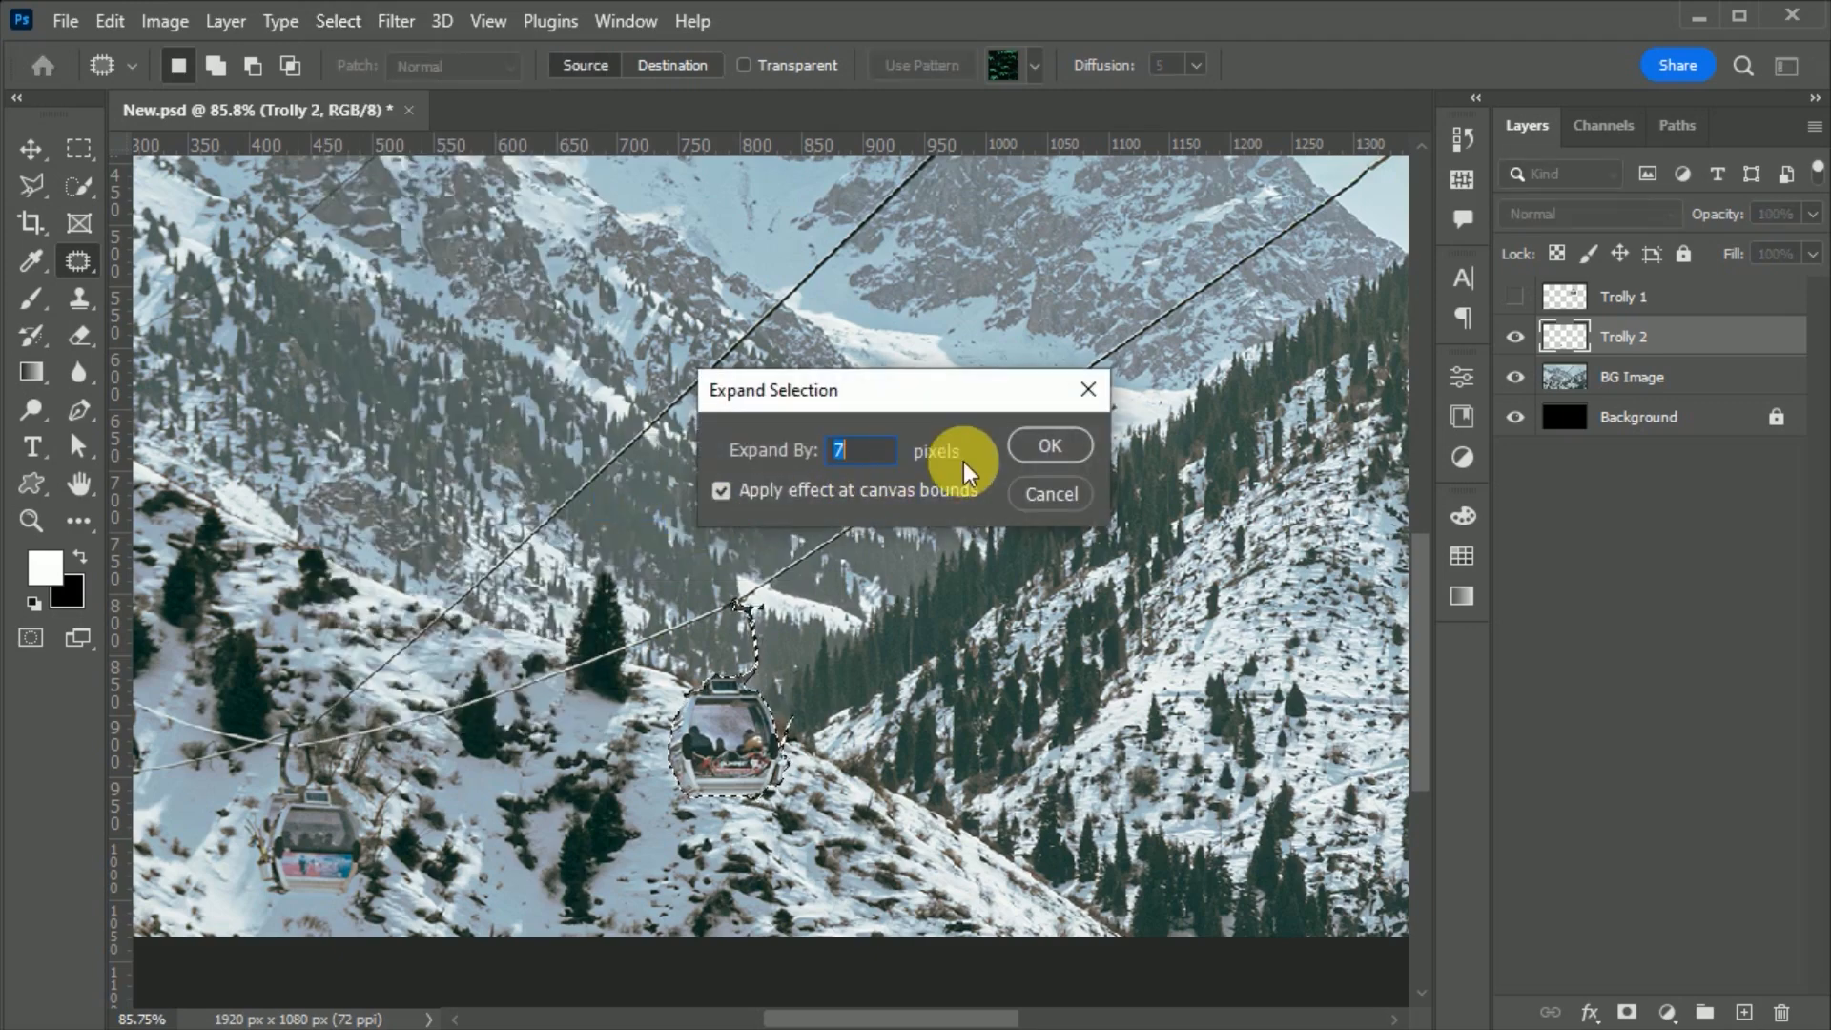
left_click(1048, 456)
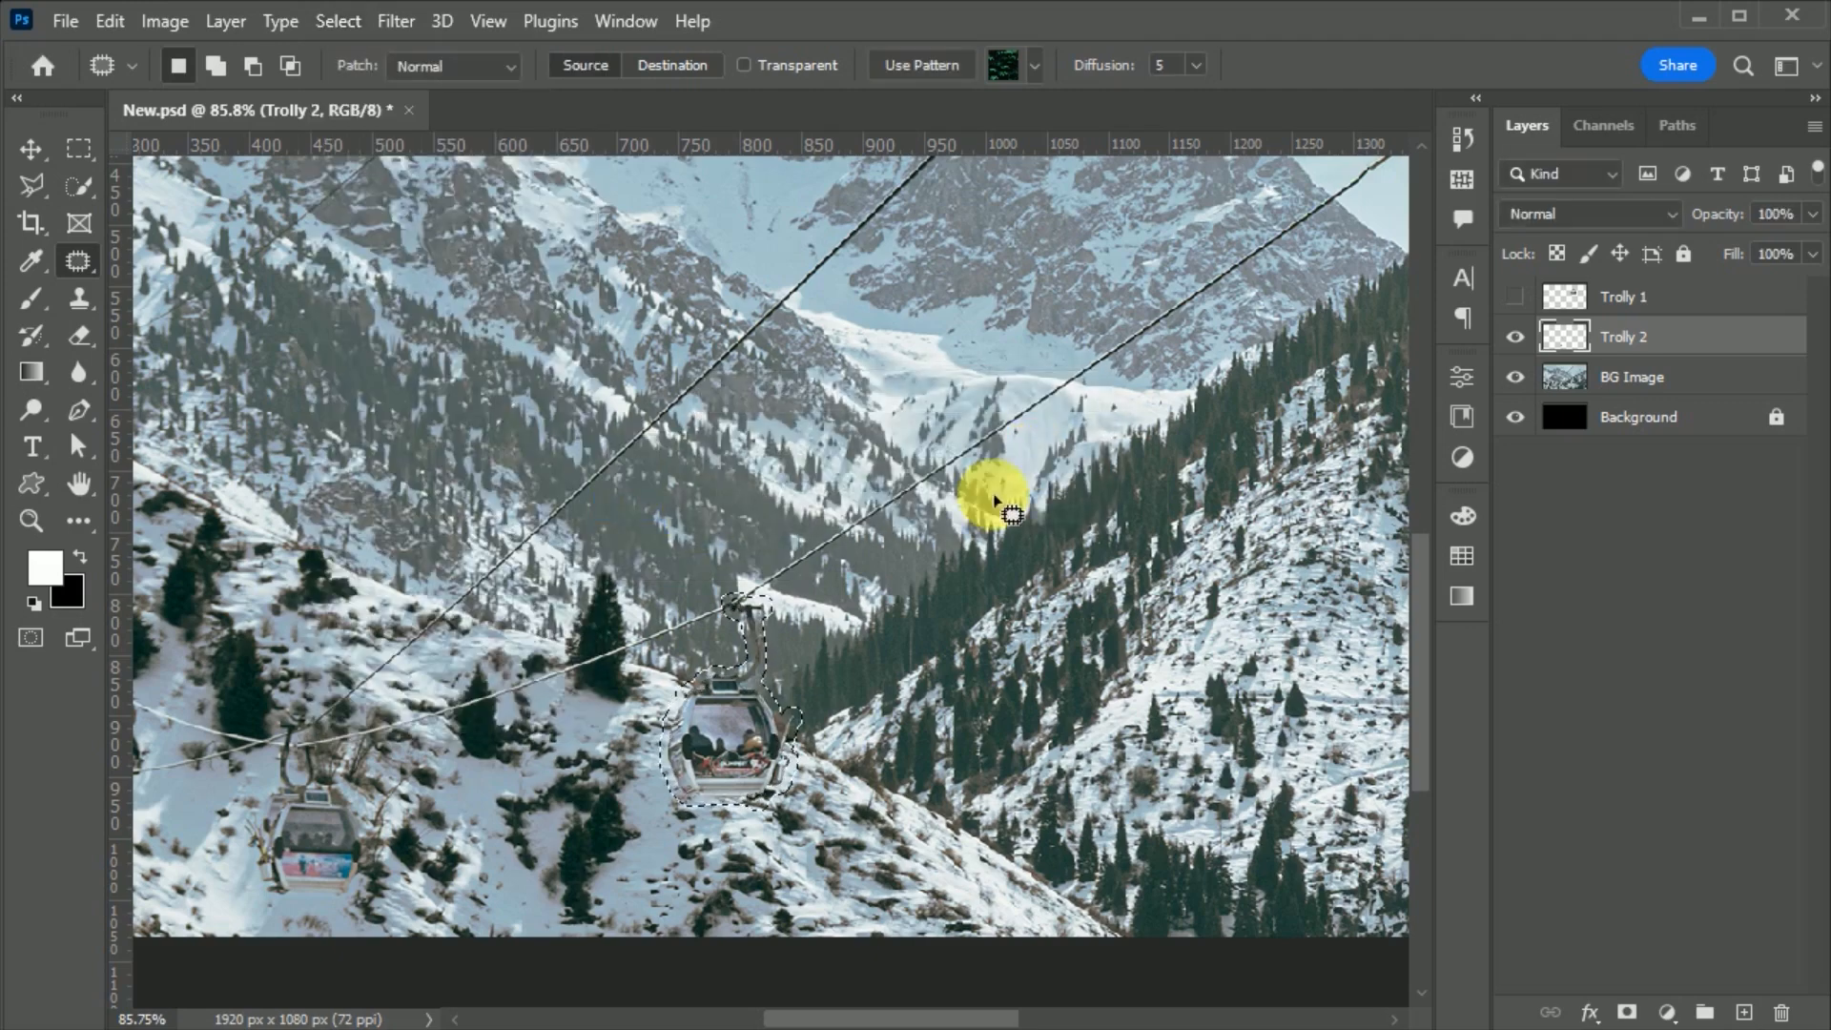
- Hide the Trolly 2 layer, fill the selected small cabin on BG Image with Content-Aware at 100% opacity, and deselect
scroll(774, 816, "up", 2)
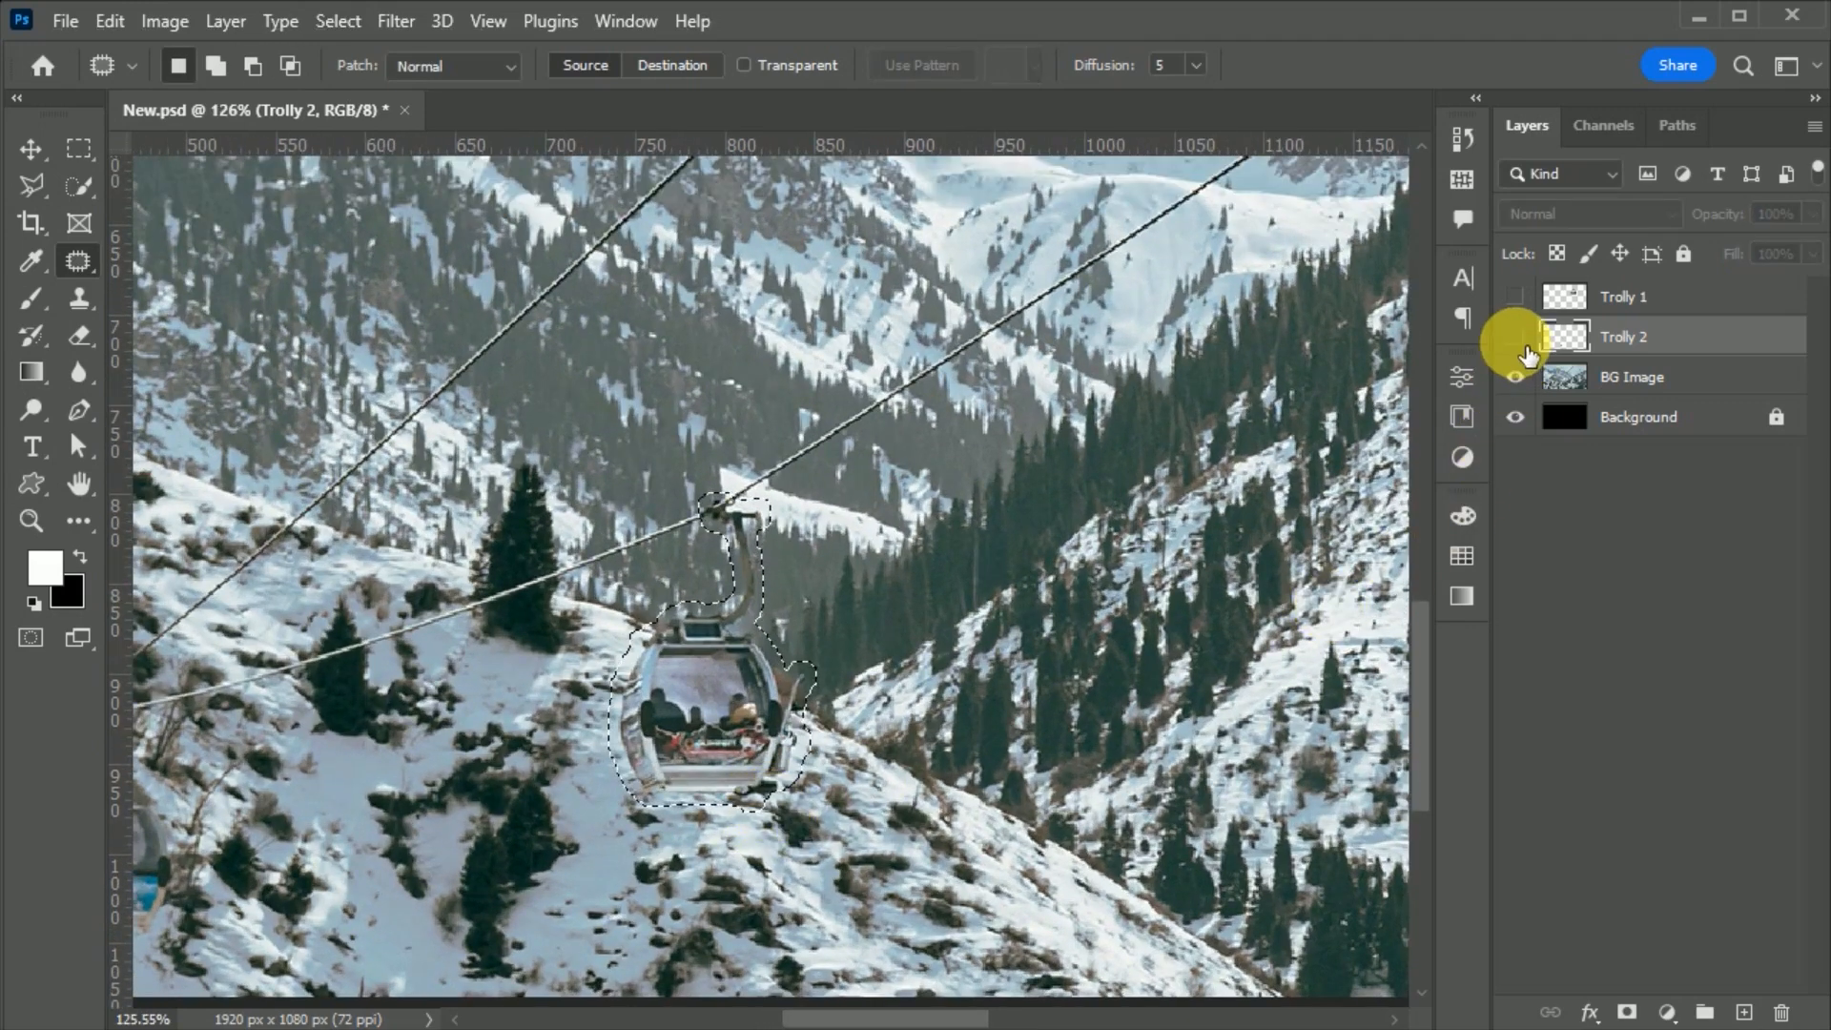
left_click(1582, 382)
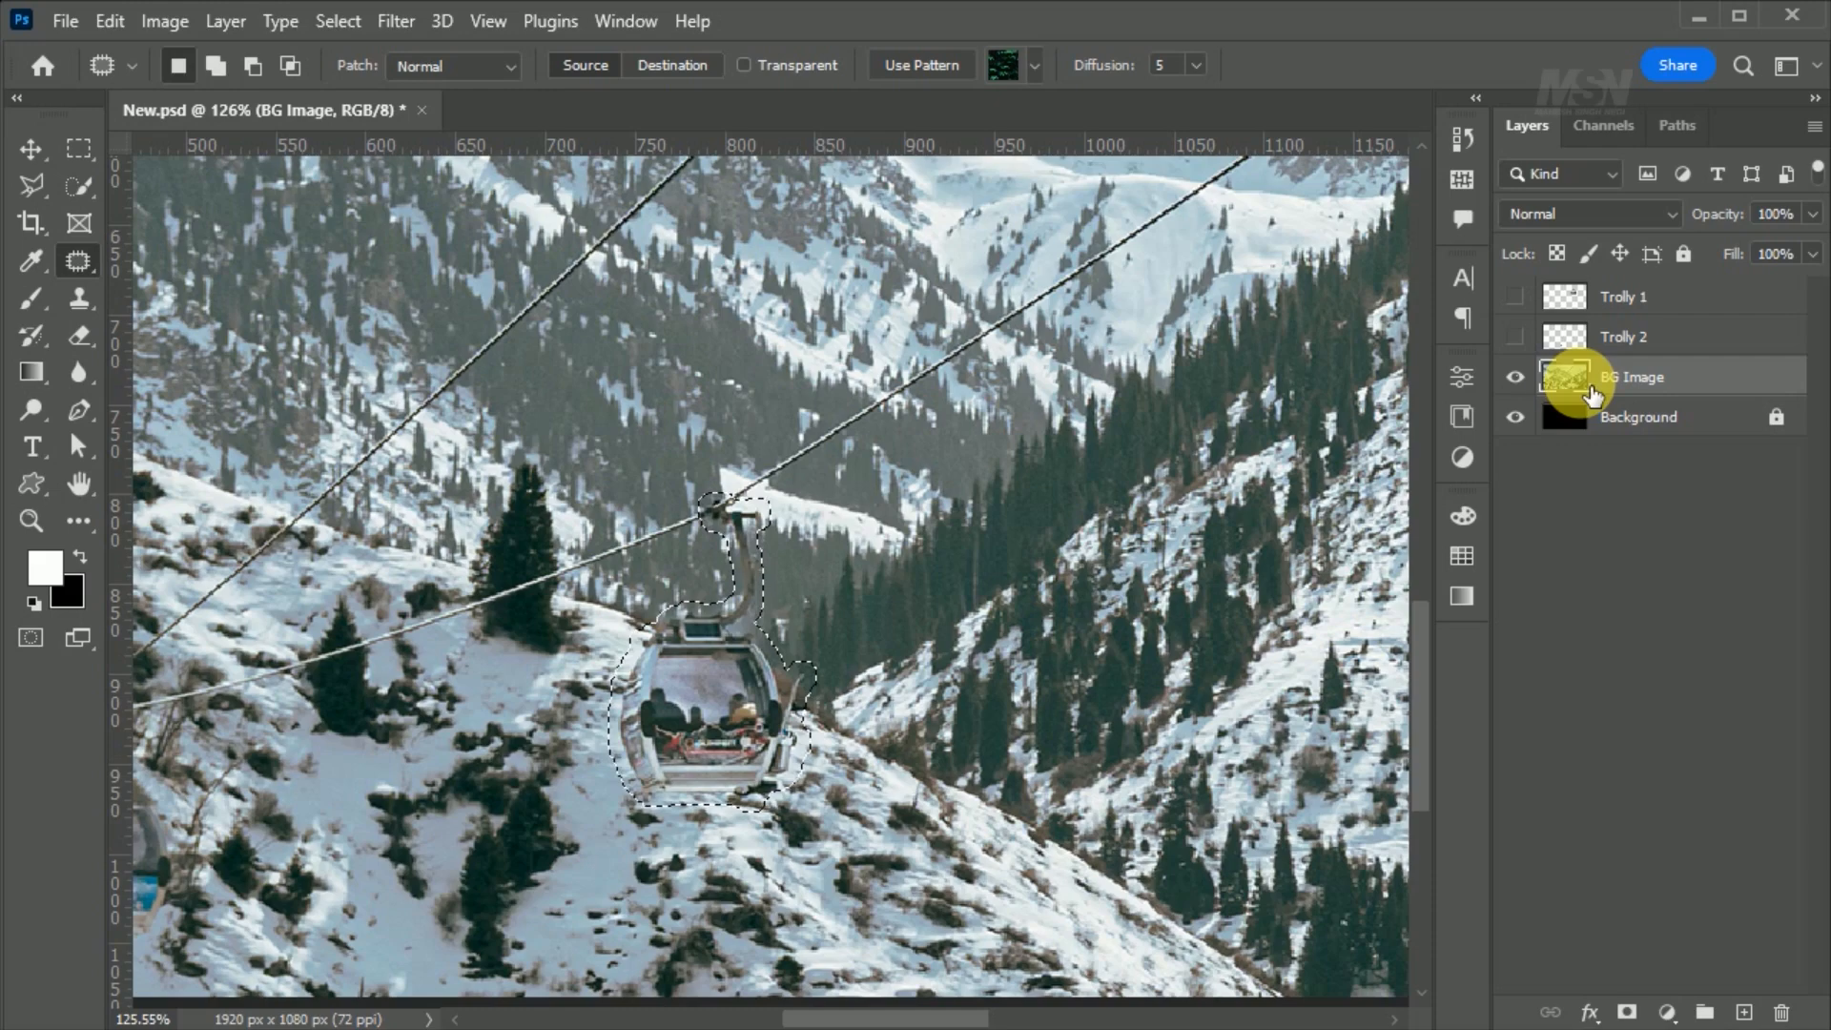
key("shift+BackSpace")
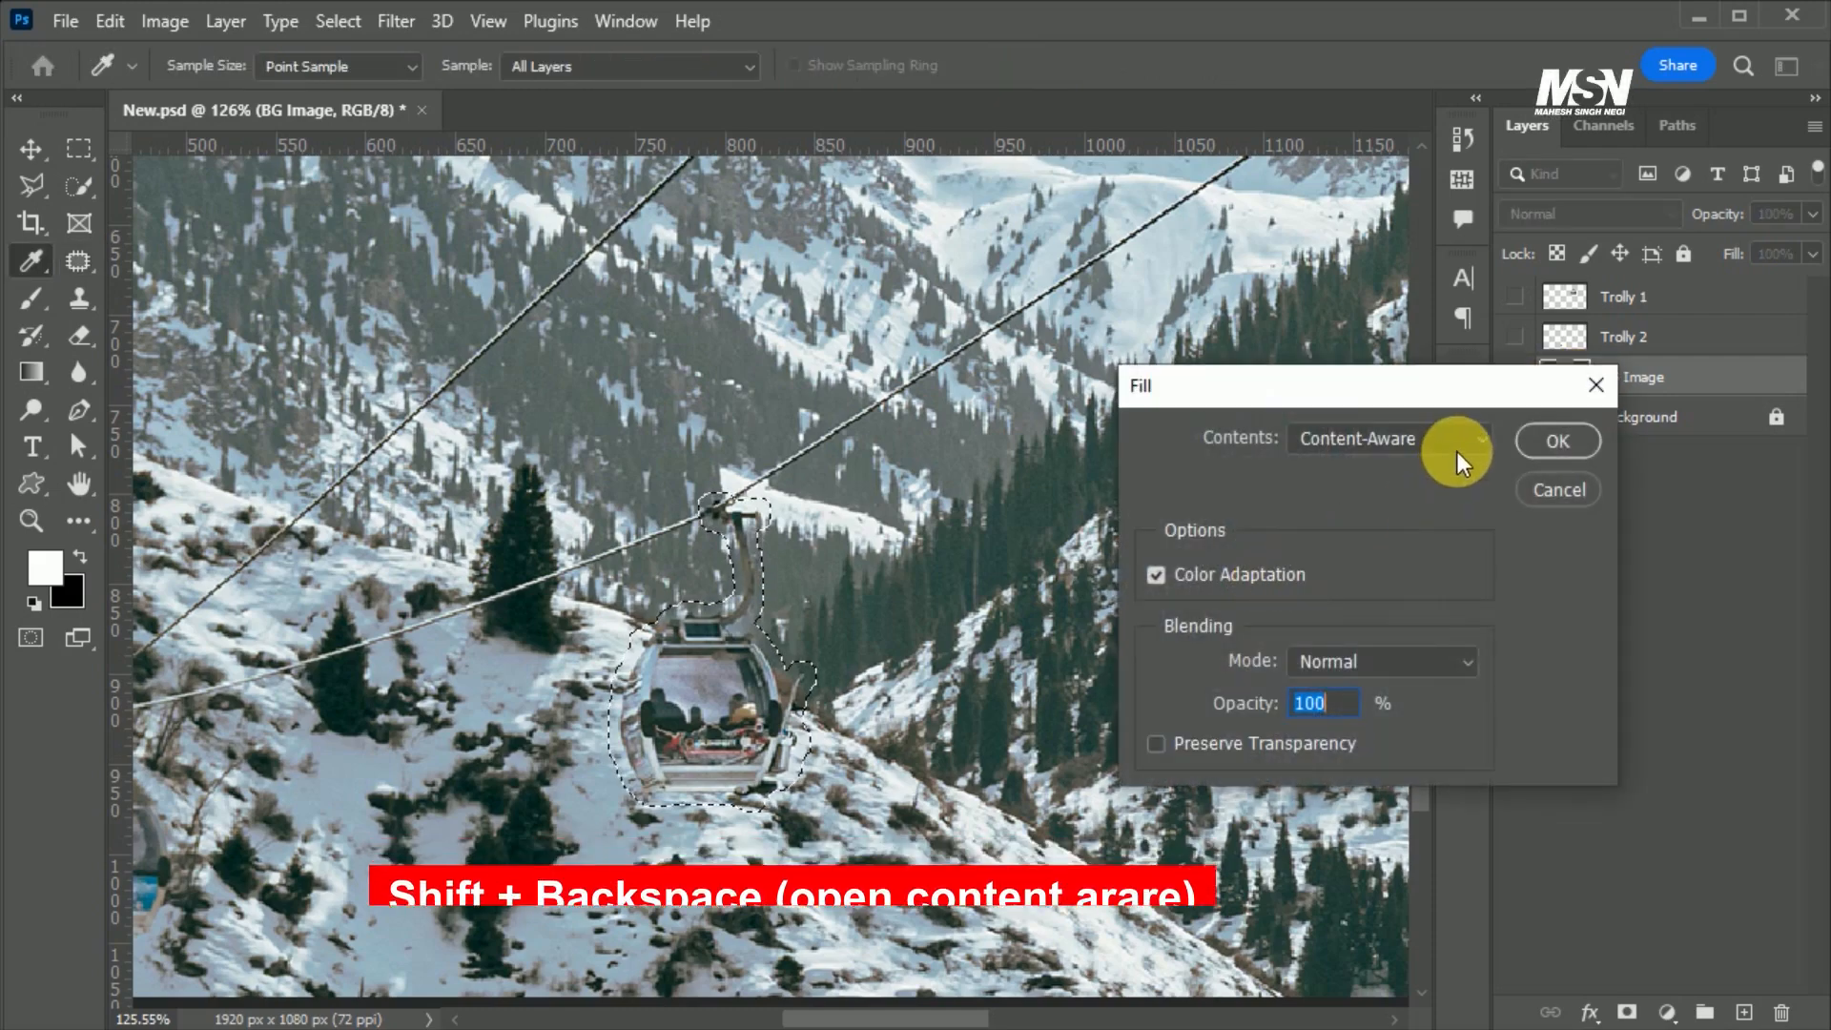
left_click(1550, 446)
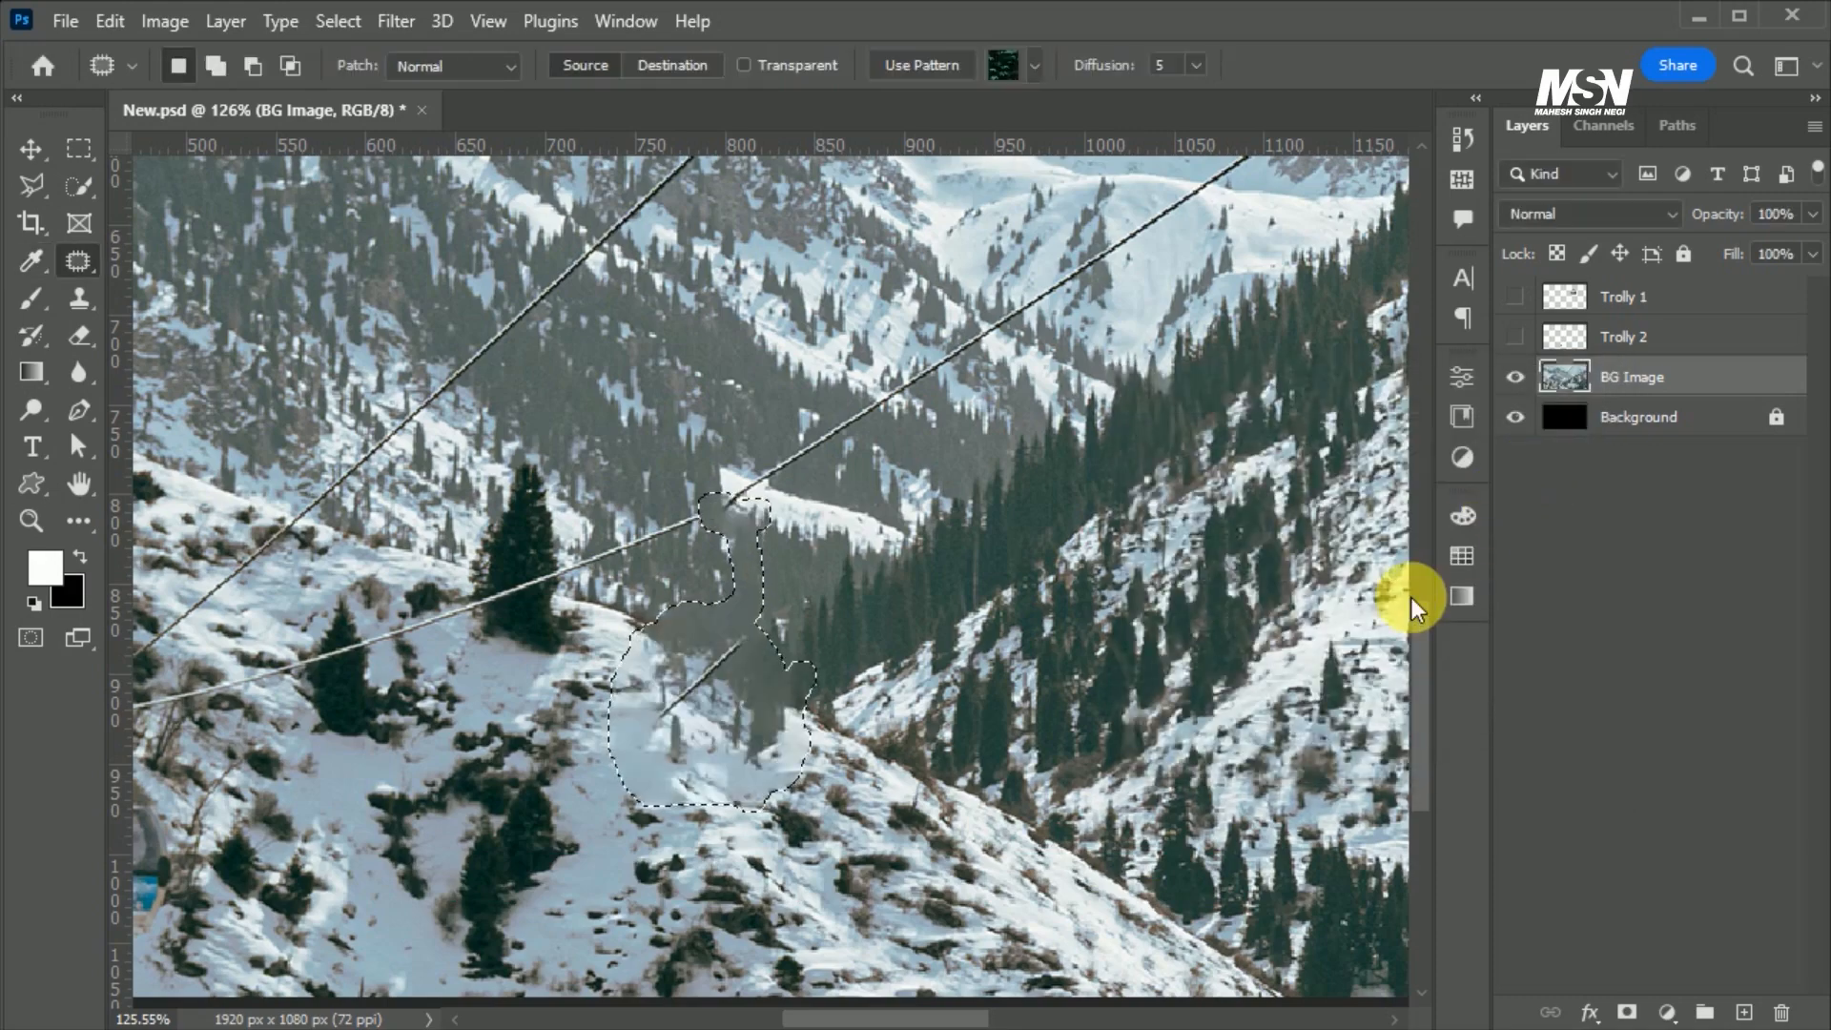
key("ctrl+d")
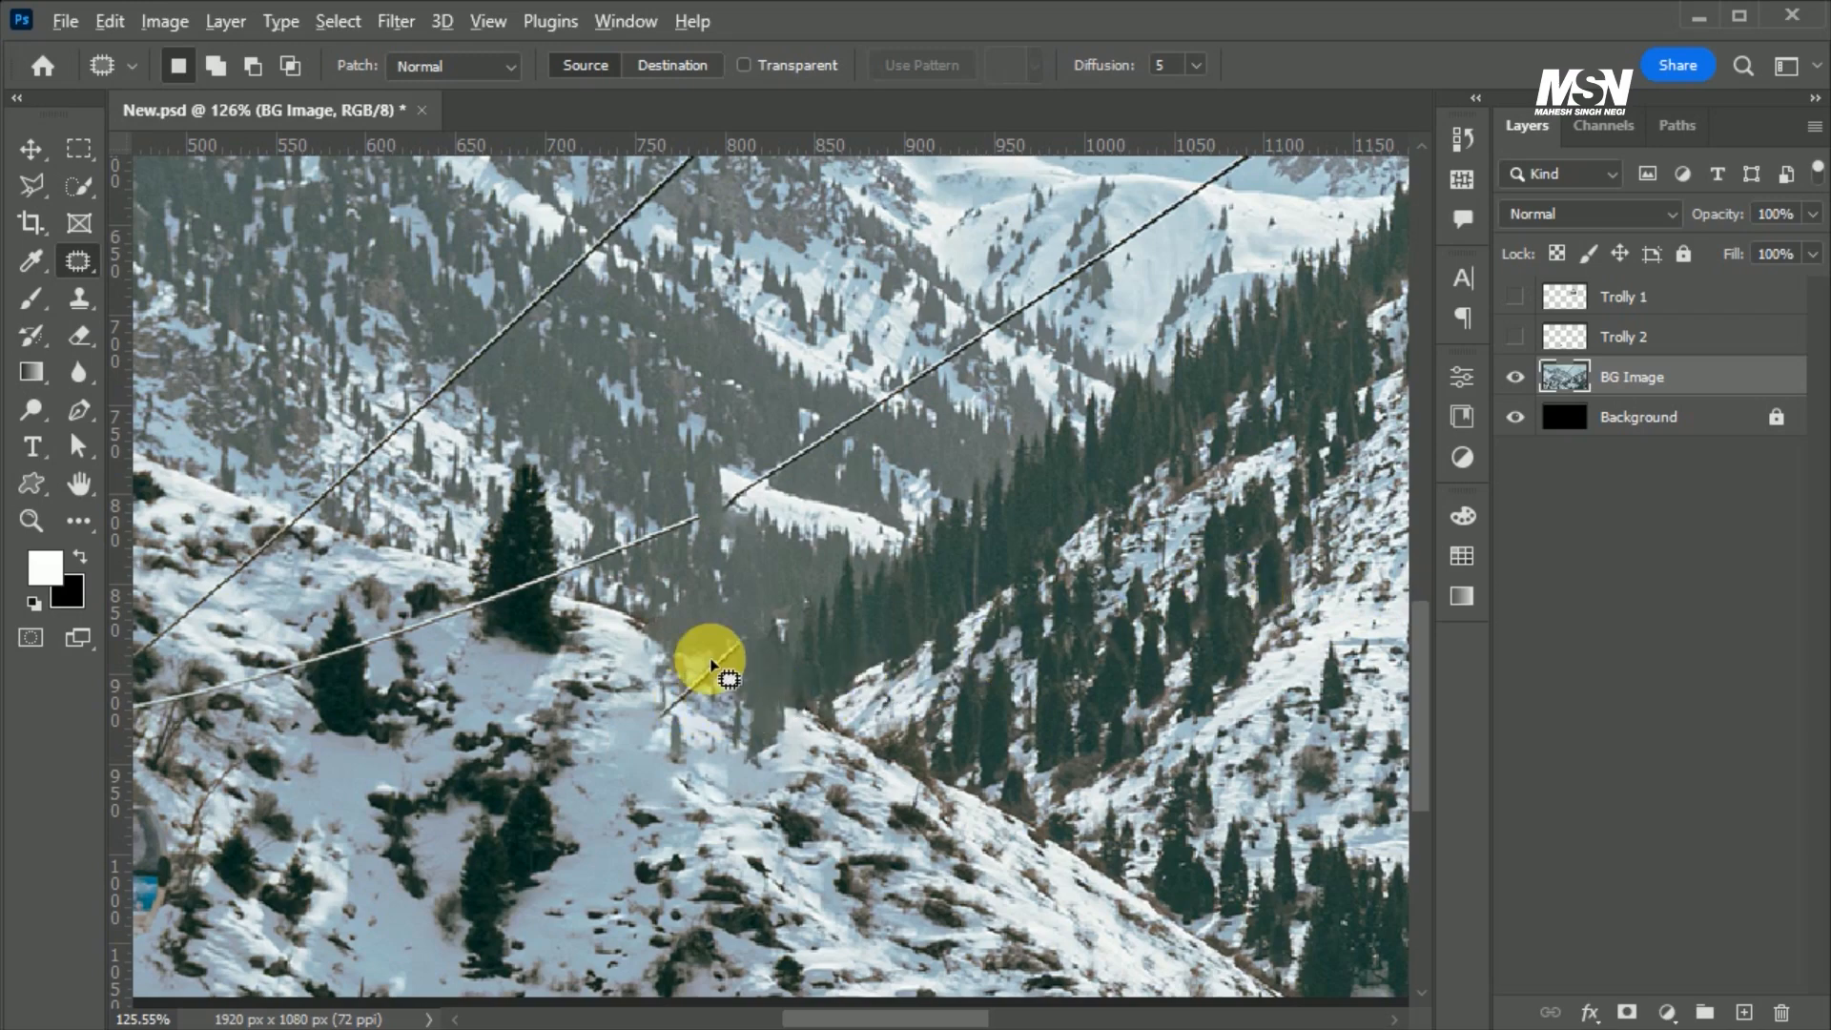
- Bridge the gap in the cable above the removed small cabin with the Clone Stamp, sampling the adjacent cable
scroll(696, 529, "up", 3)
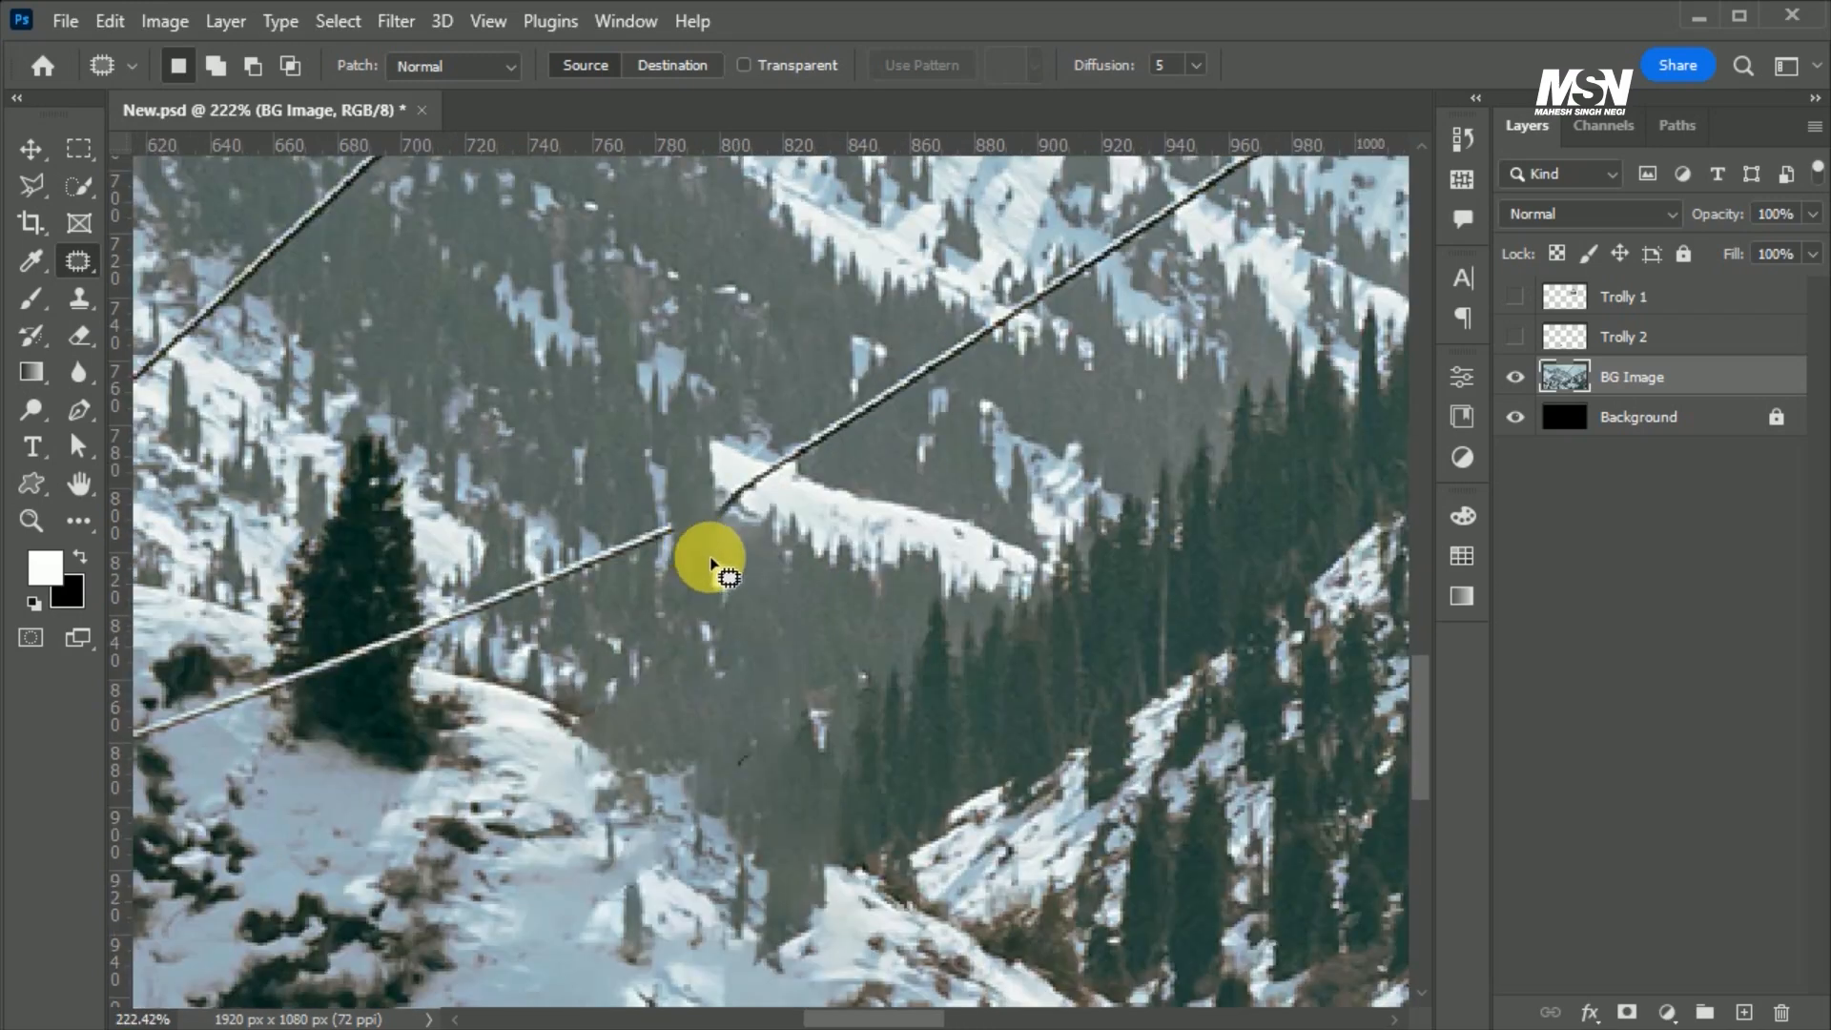
left_click(82, 303)
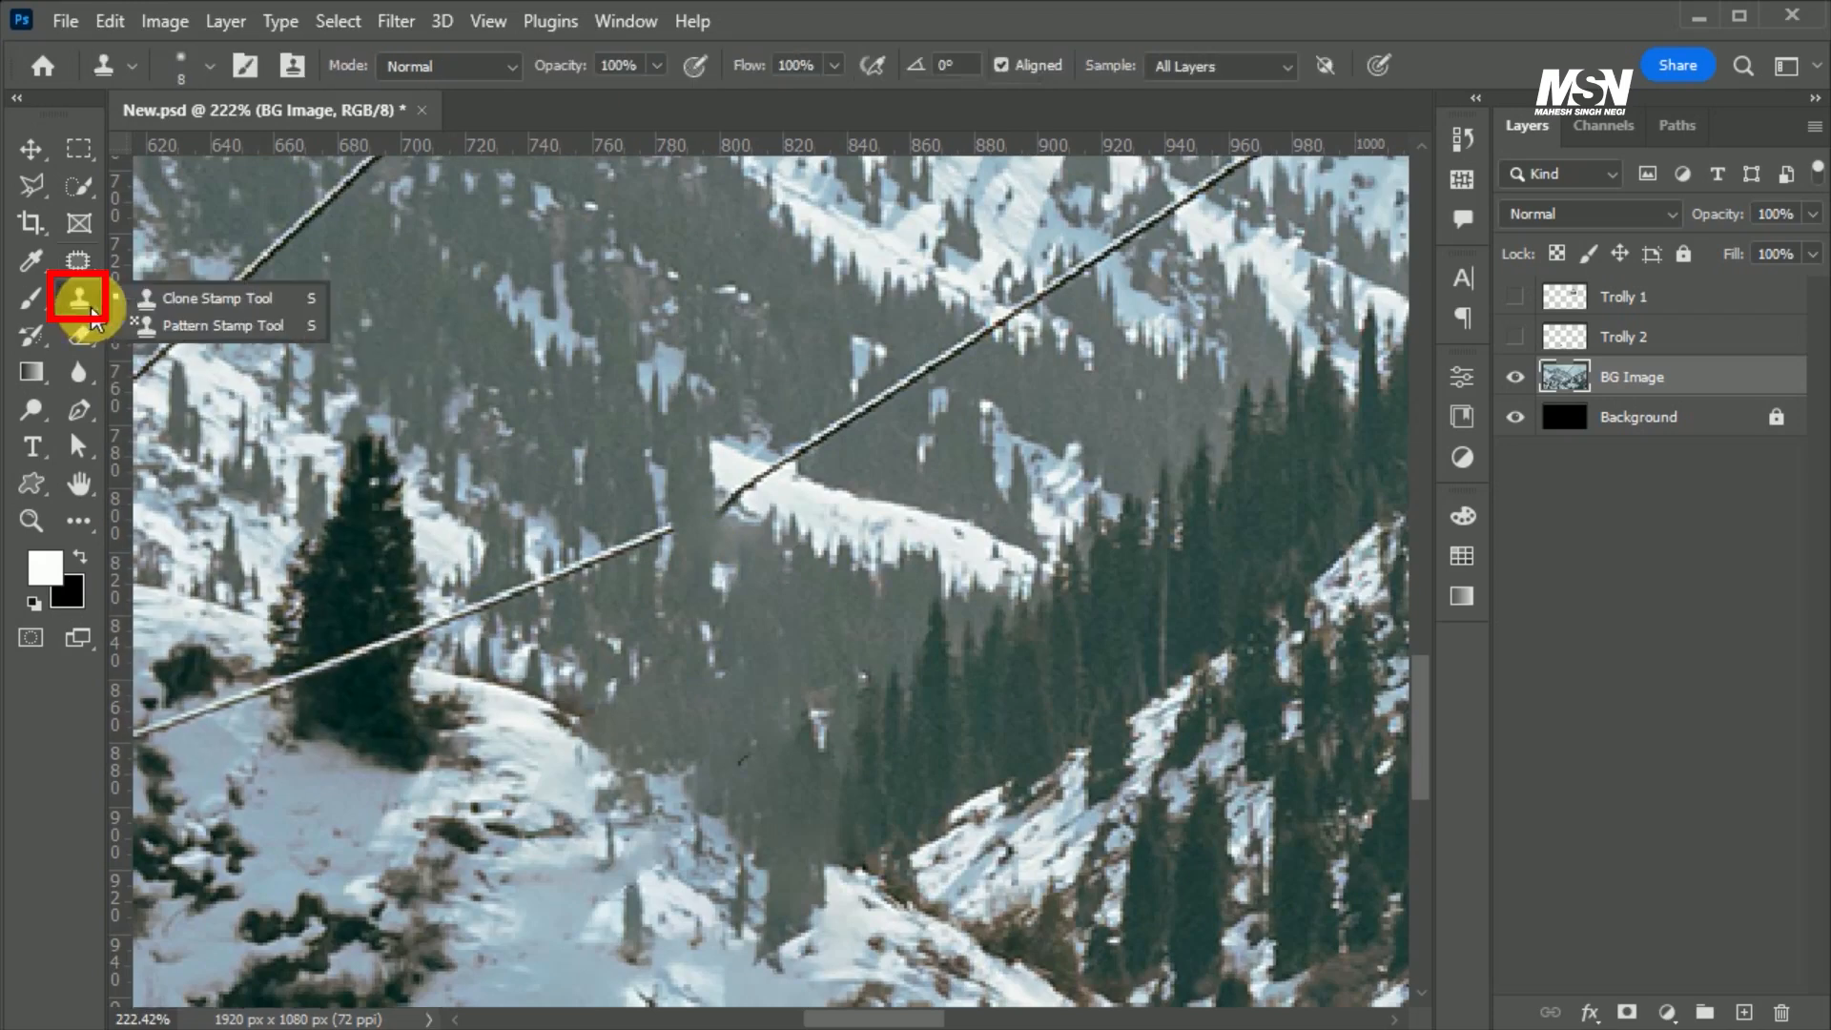
left_click(611, 558, "alt")
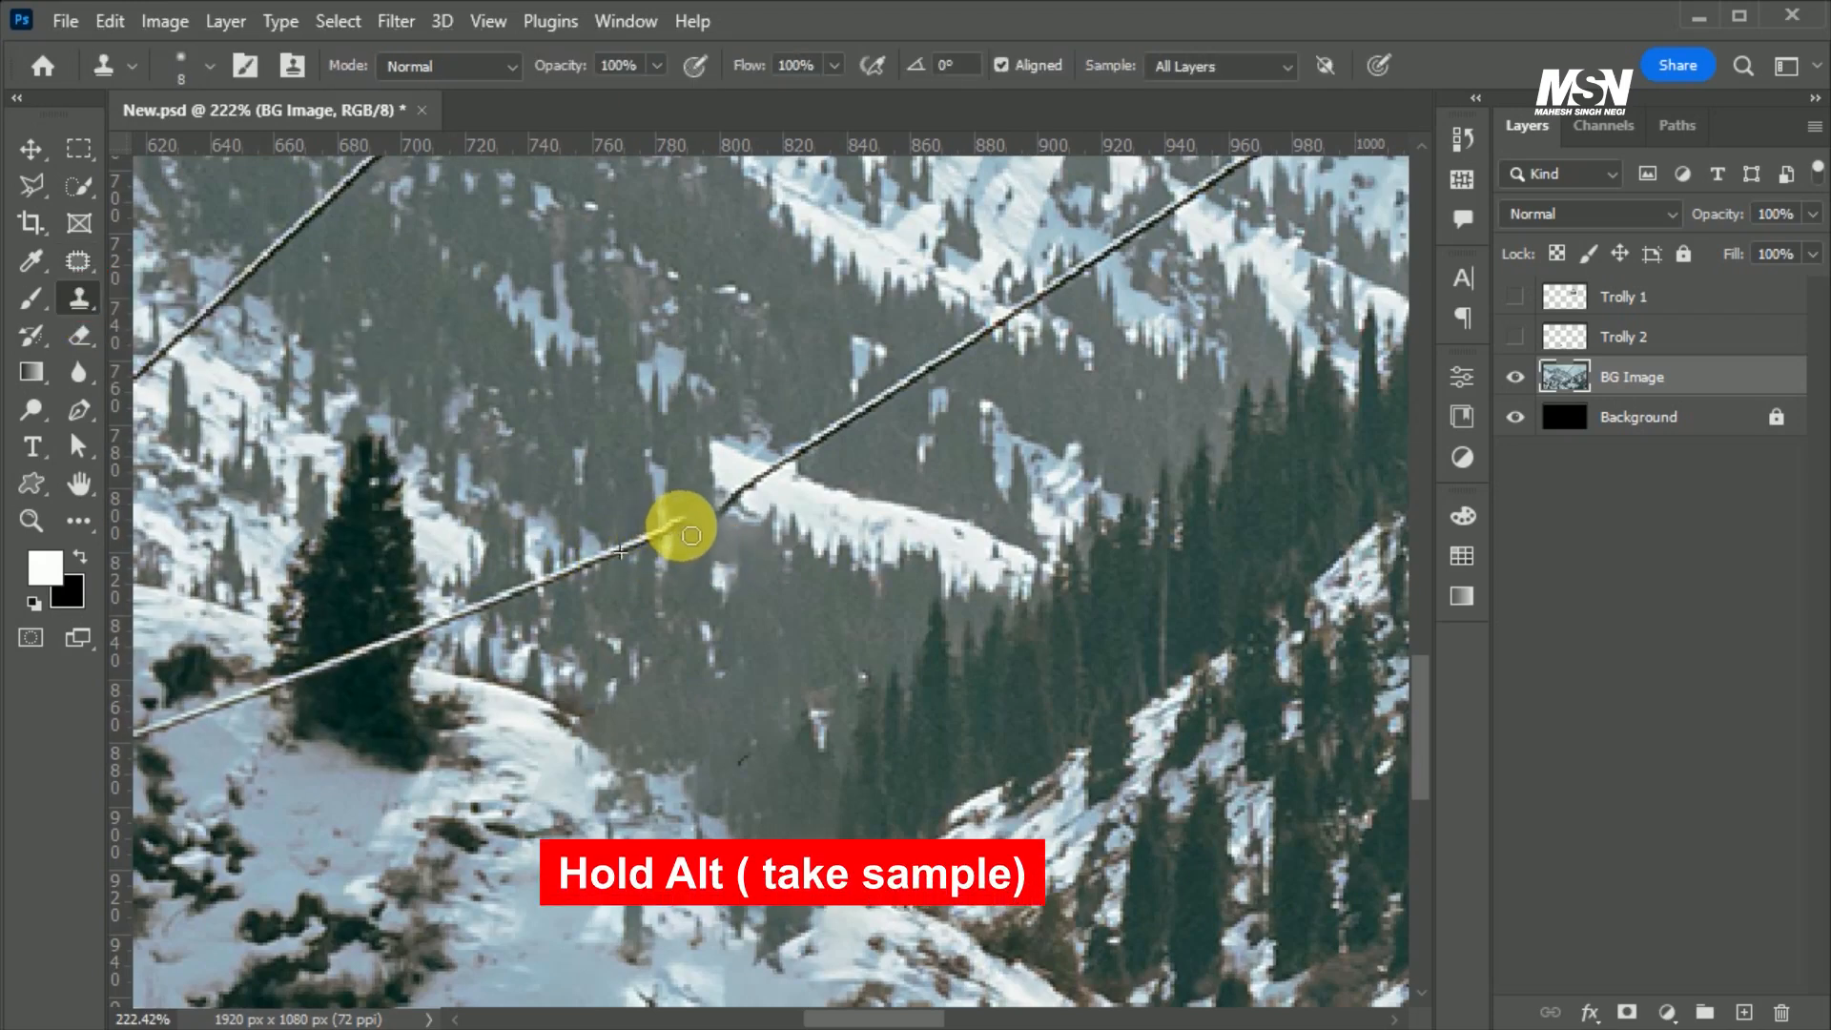
left_click_drag(702, 527, 729, 513)
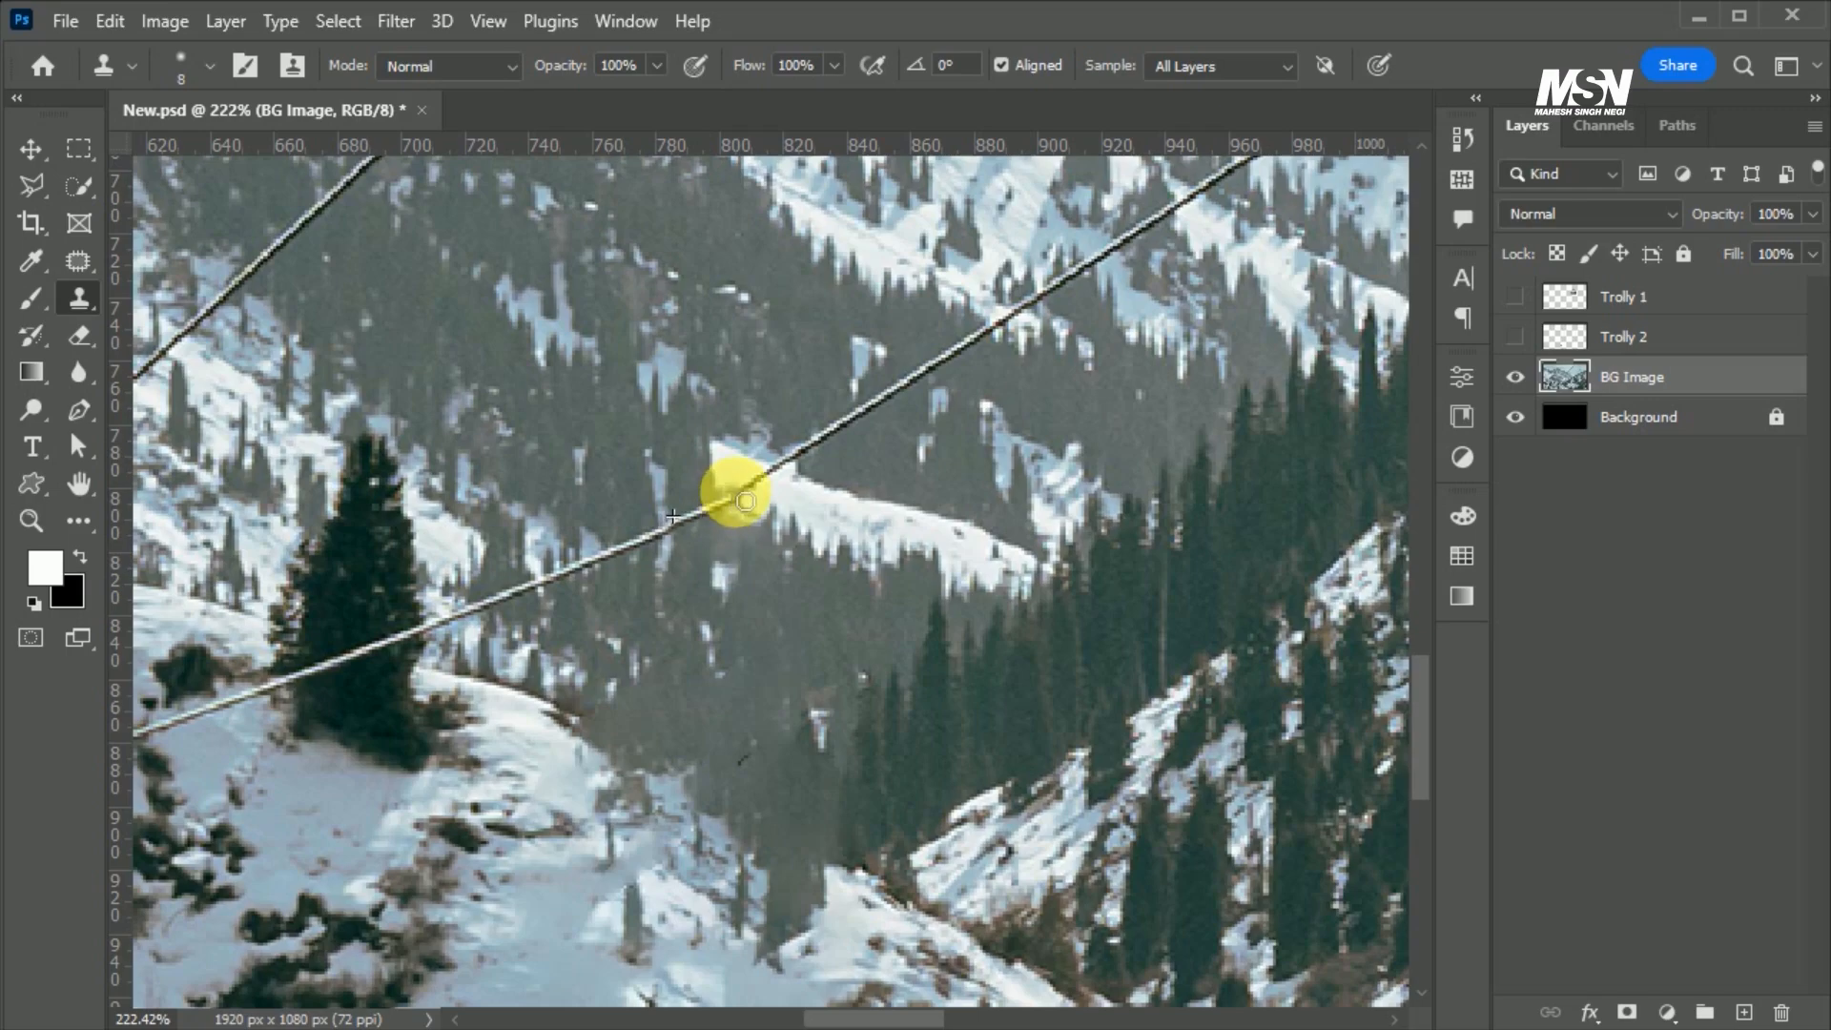
scroll(801, 560, "down", 5)
scroll(816, 577, "down", 1)
- Unlock the Background layer and delete it, leaving BG Image selected
left_click(31, 149)
left_click(1218, 838)
scroll(1429, 673, "up", 1)
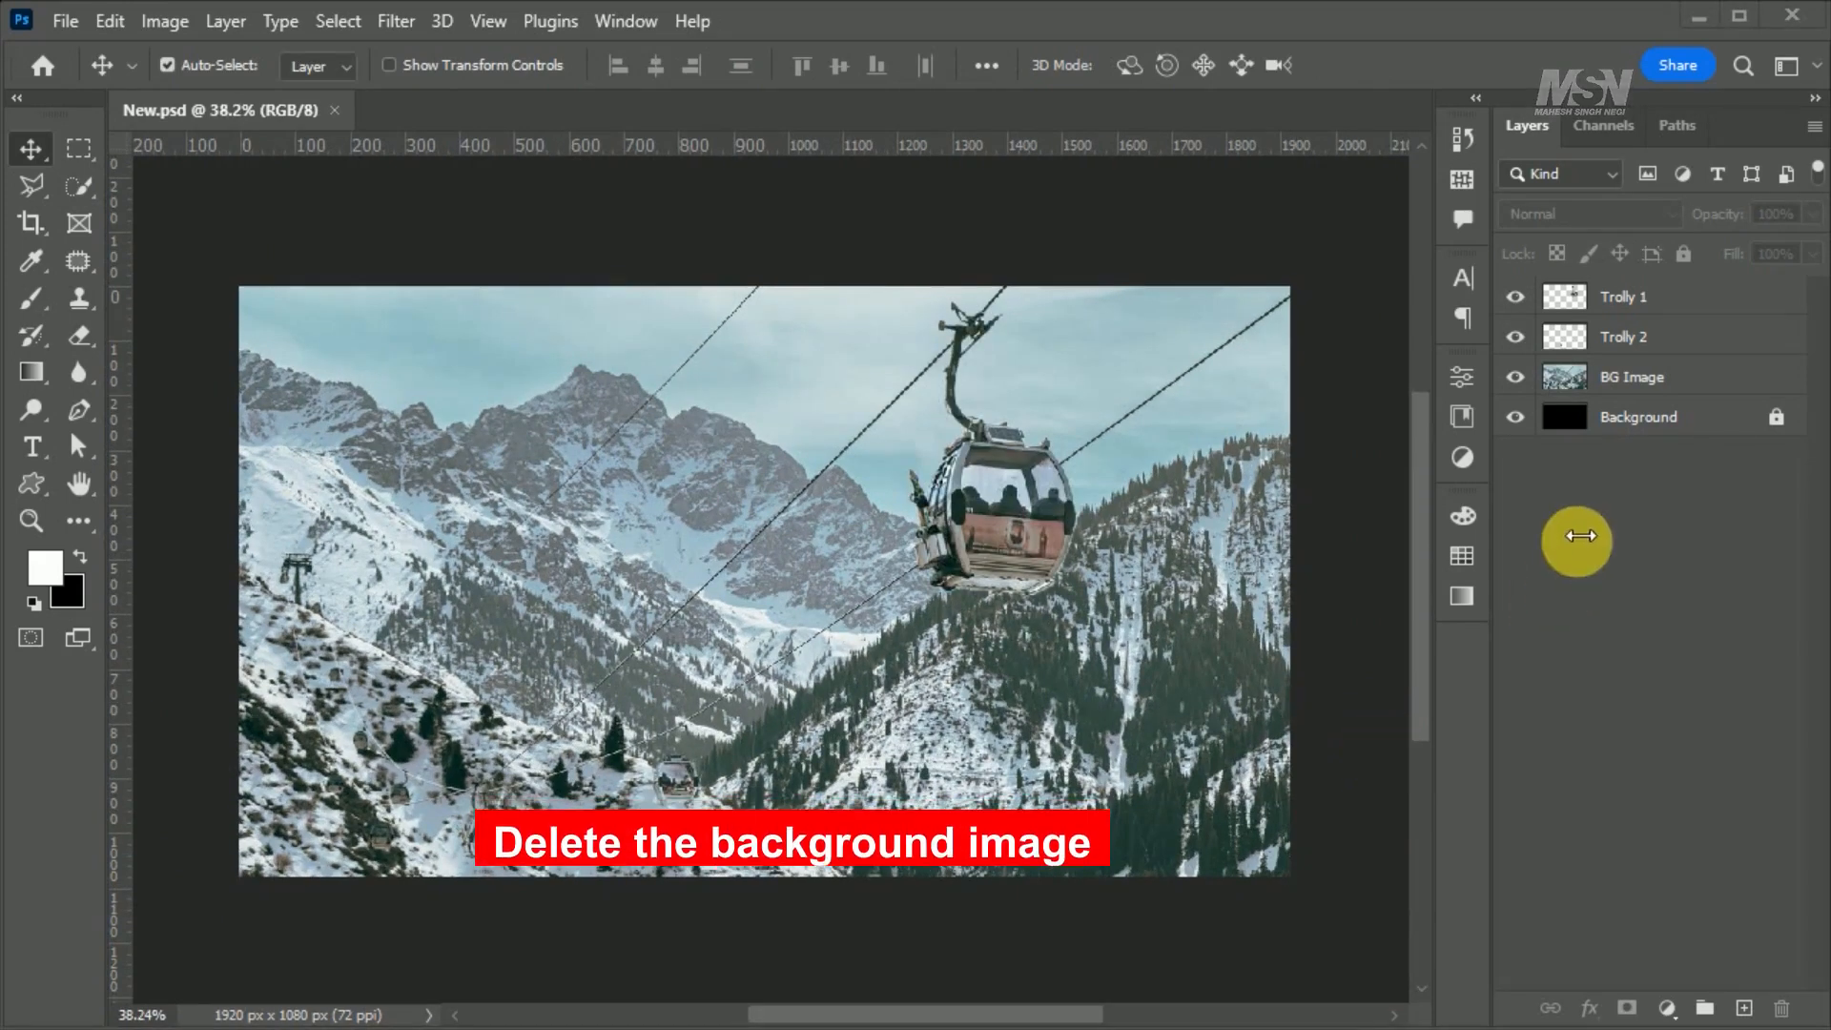
left_click(1642, 419)
left_click(1683, 256)
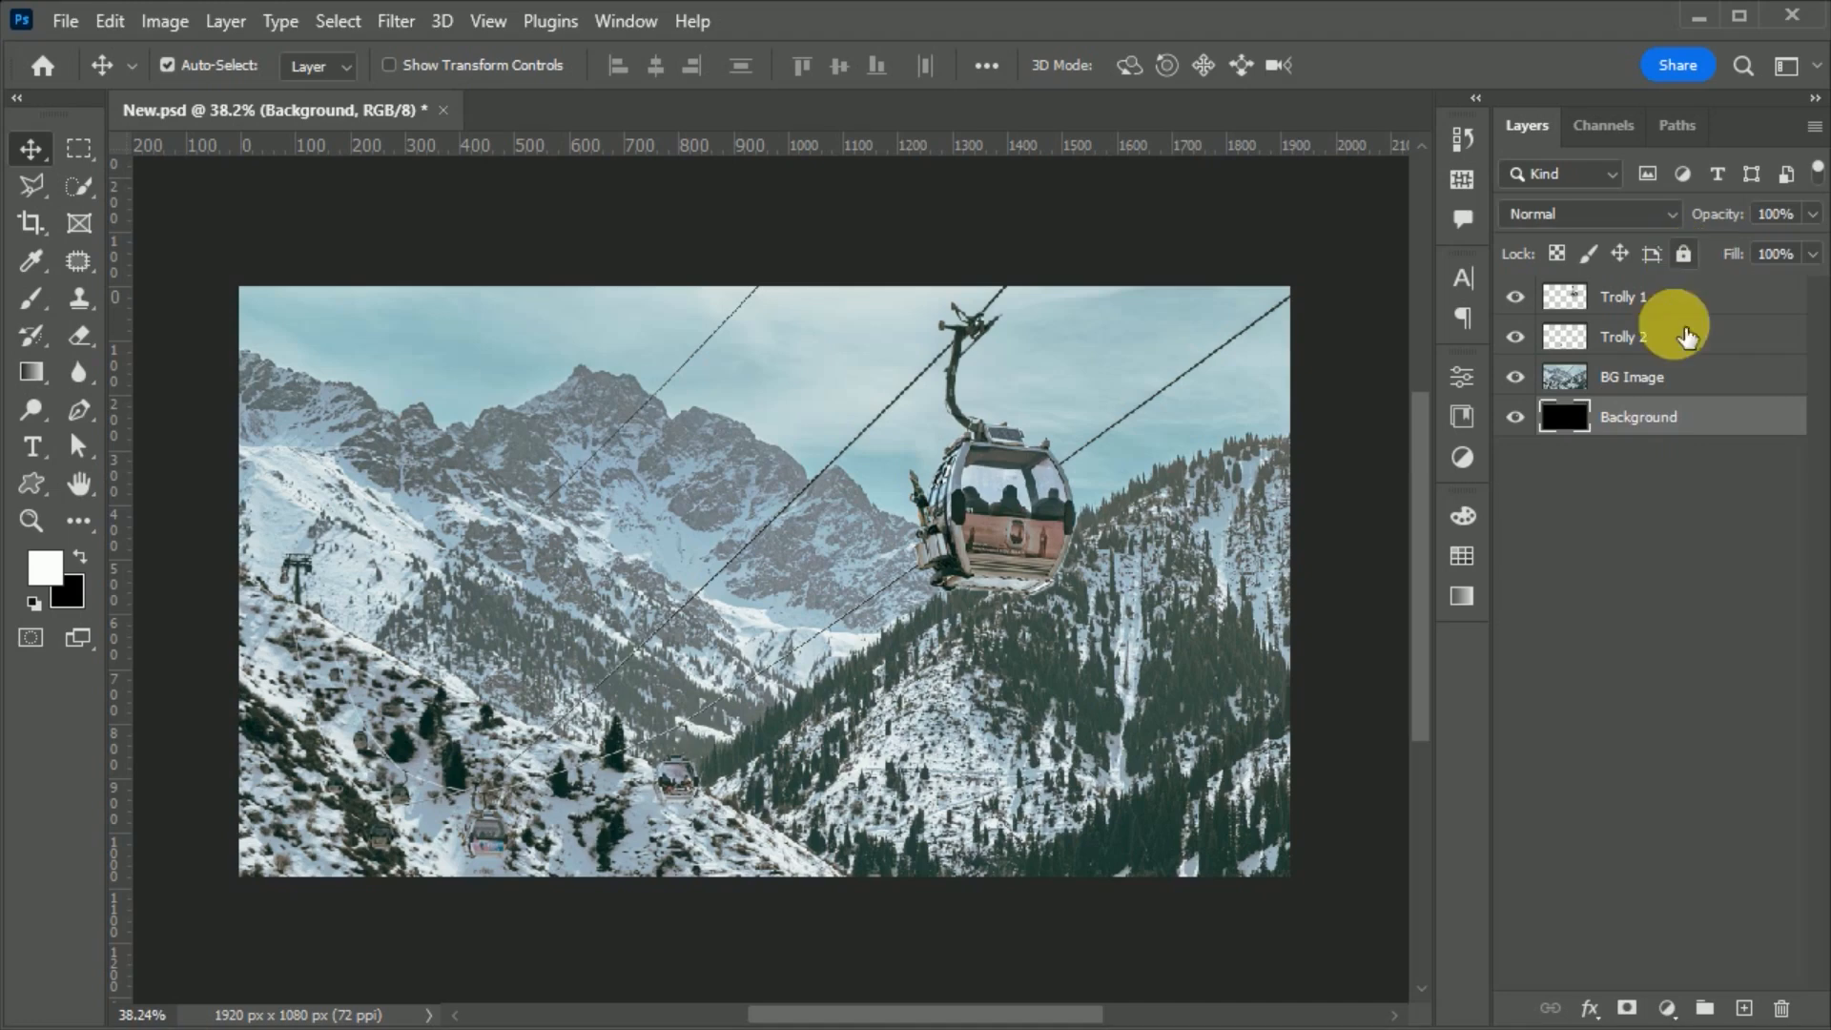
left_click(1783, 1011)
left_click(770, 531)
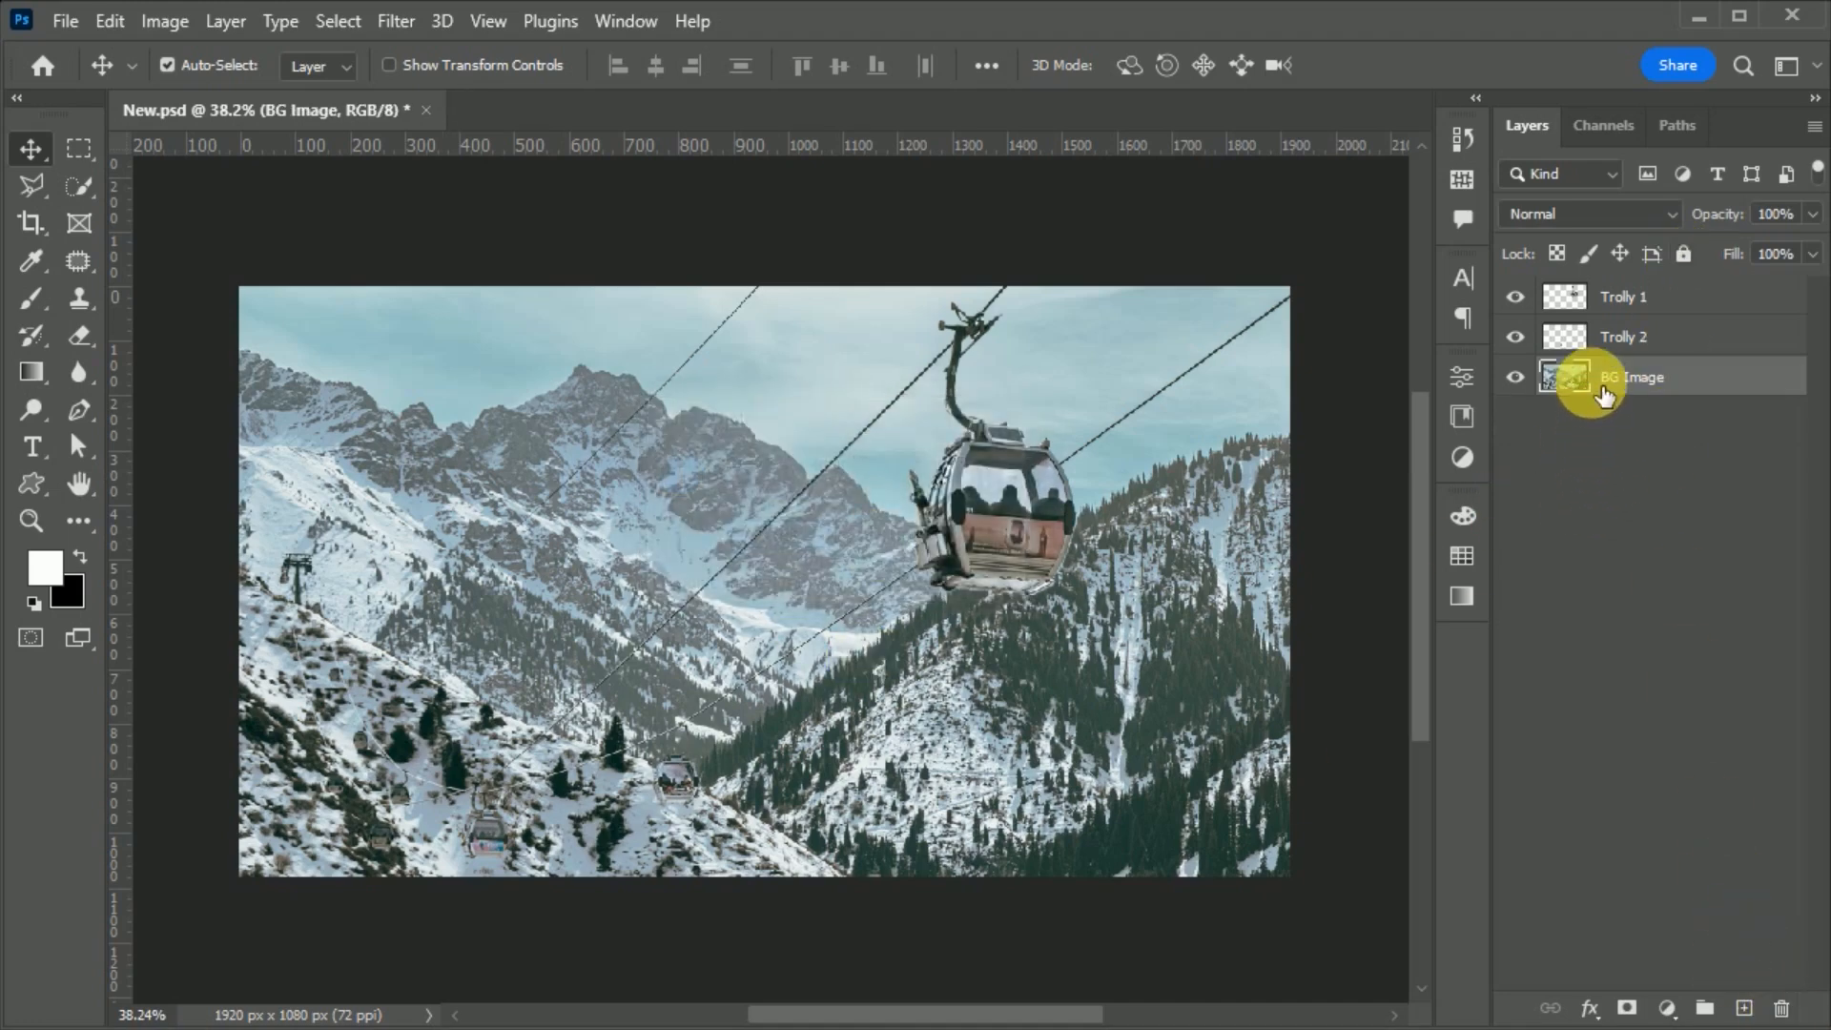
- Move the Trolly 1 layer below Trolly 2 and convert it to a smart object
left_click_drag(1564, 295, 1569, 372)
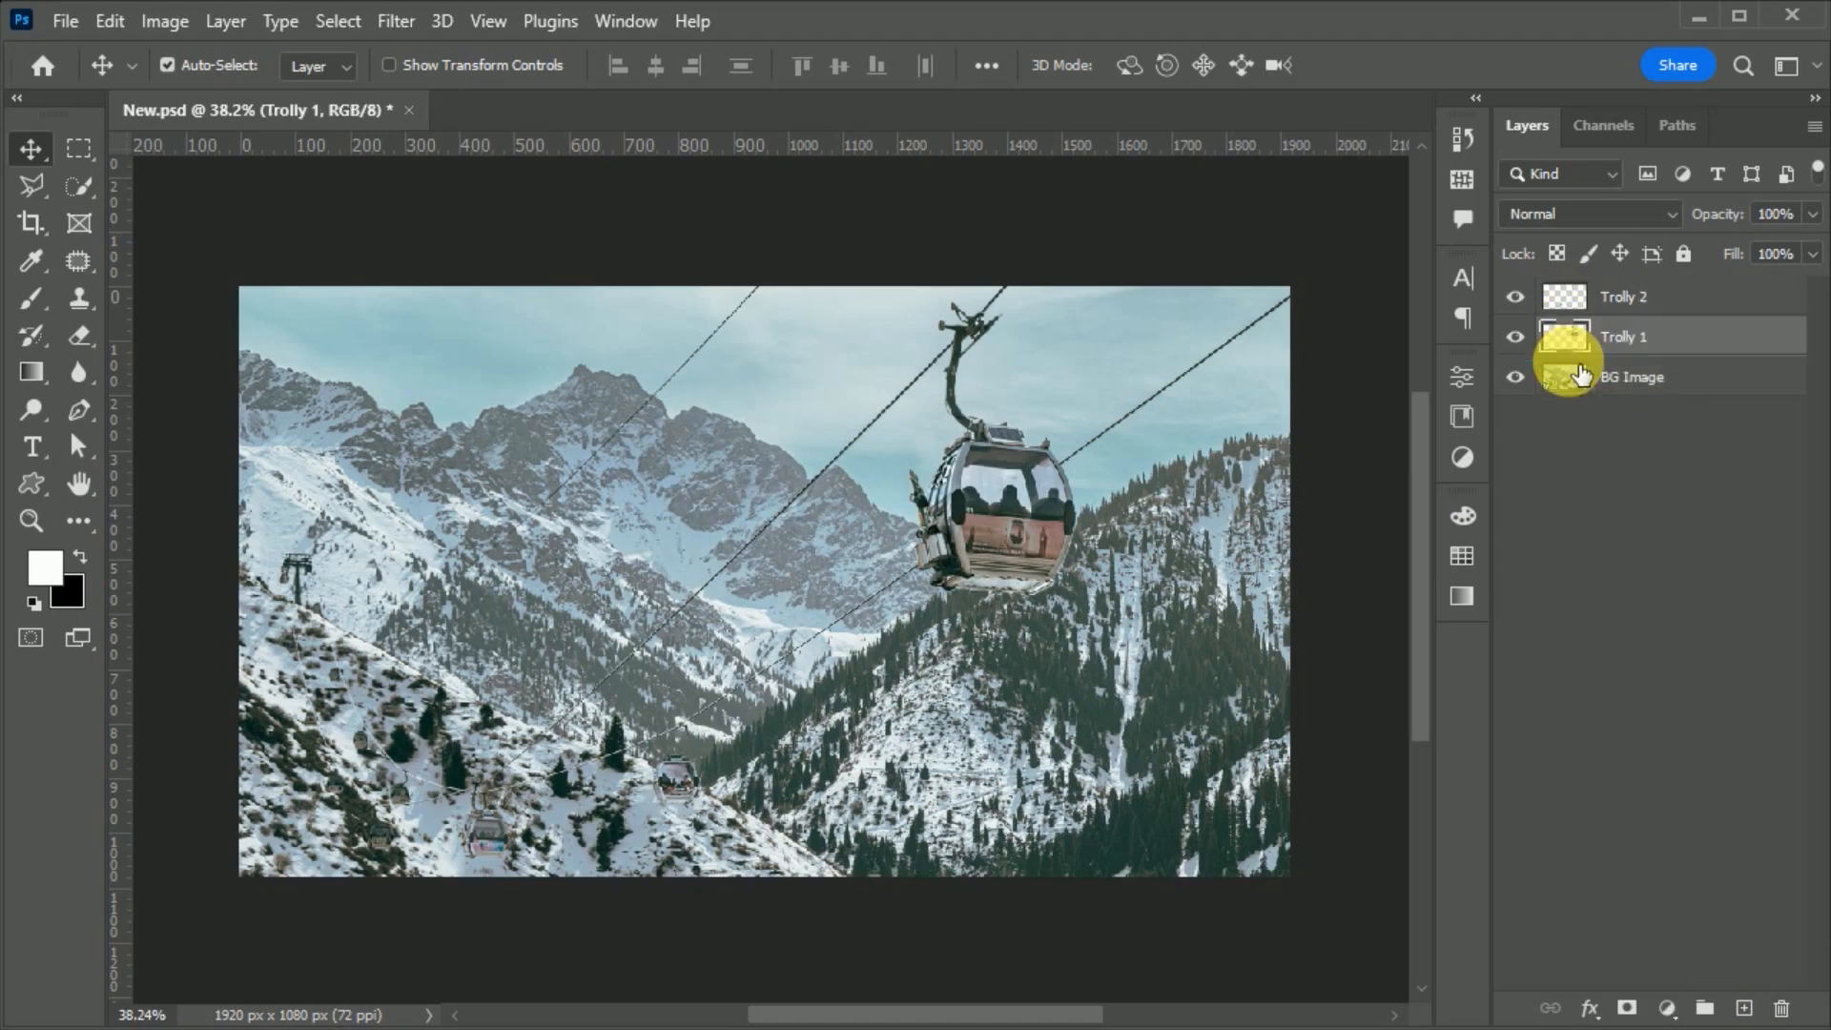
right_click(1676, 340)
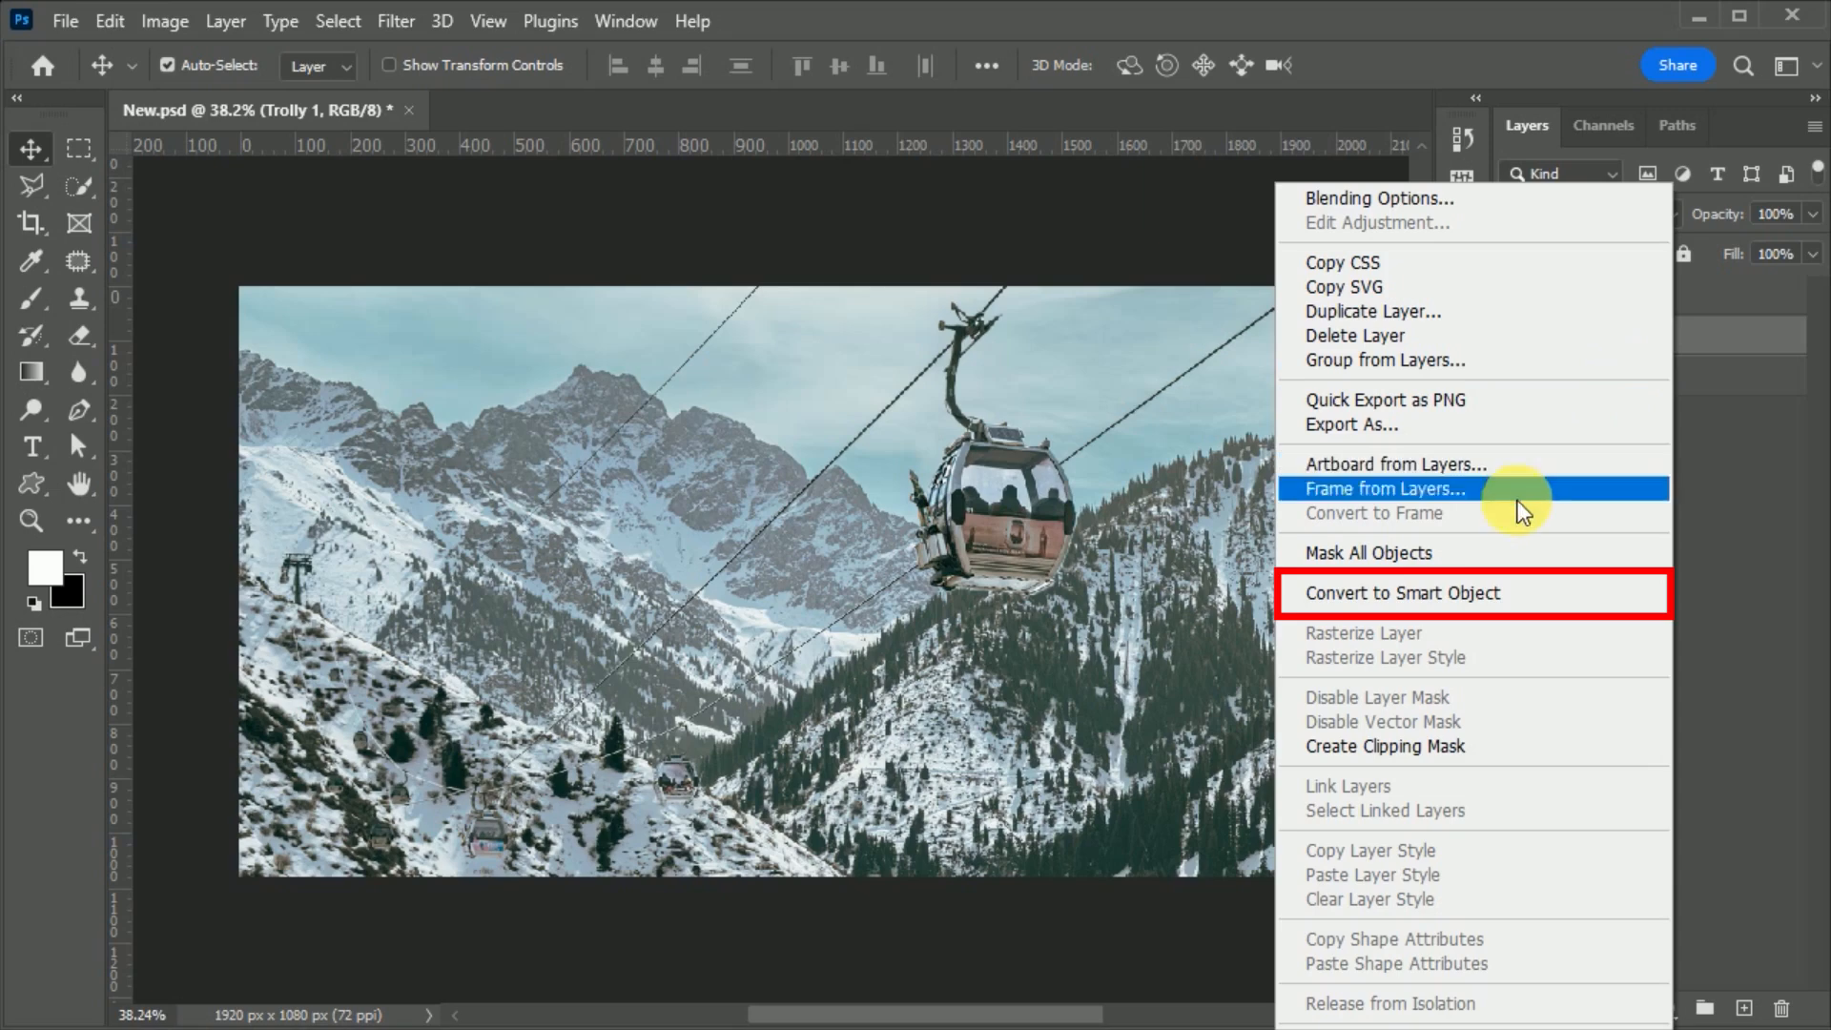
left_click(1507, 593)
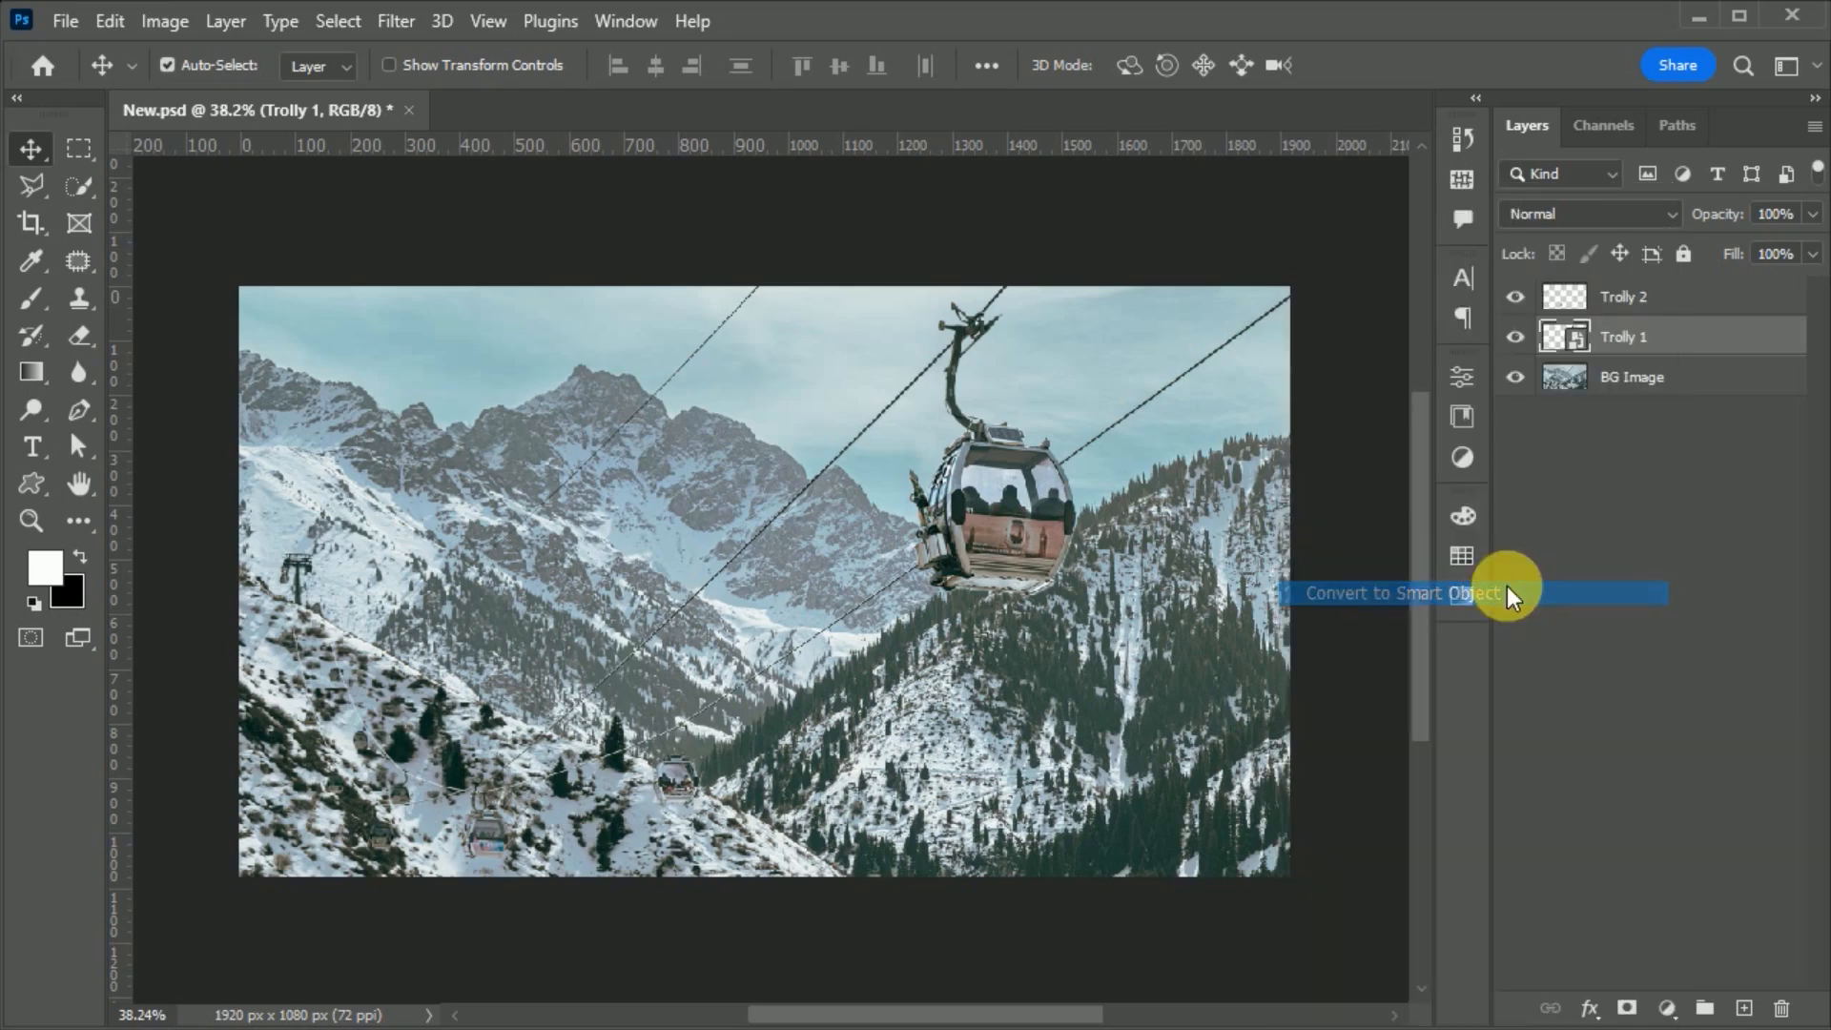
- Convert the Trolly 2 layer to a smart object
left_click(1668, 307)
right_click(1664, 297)
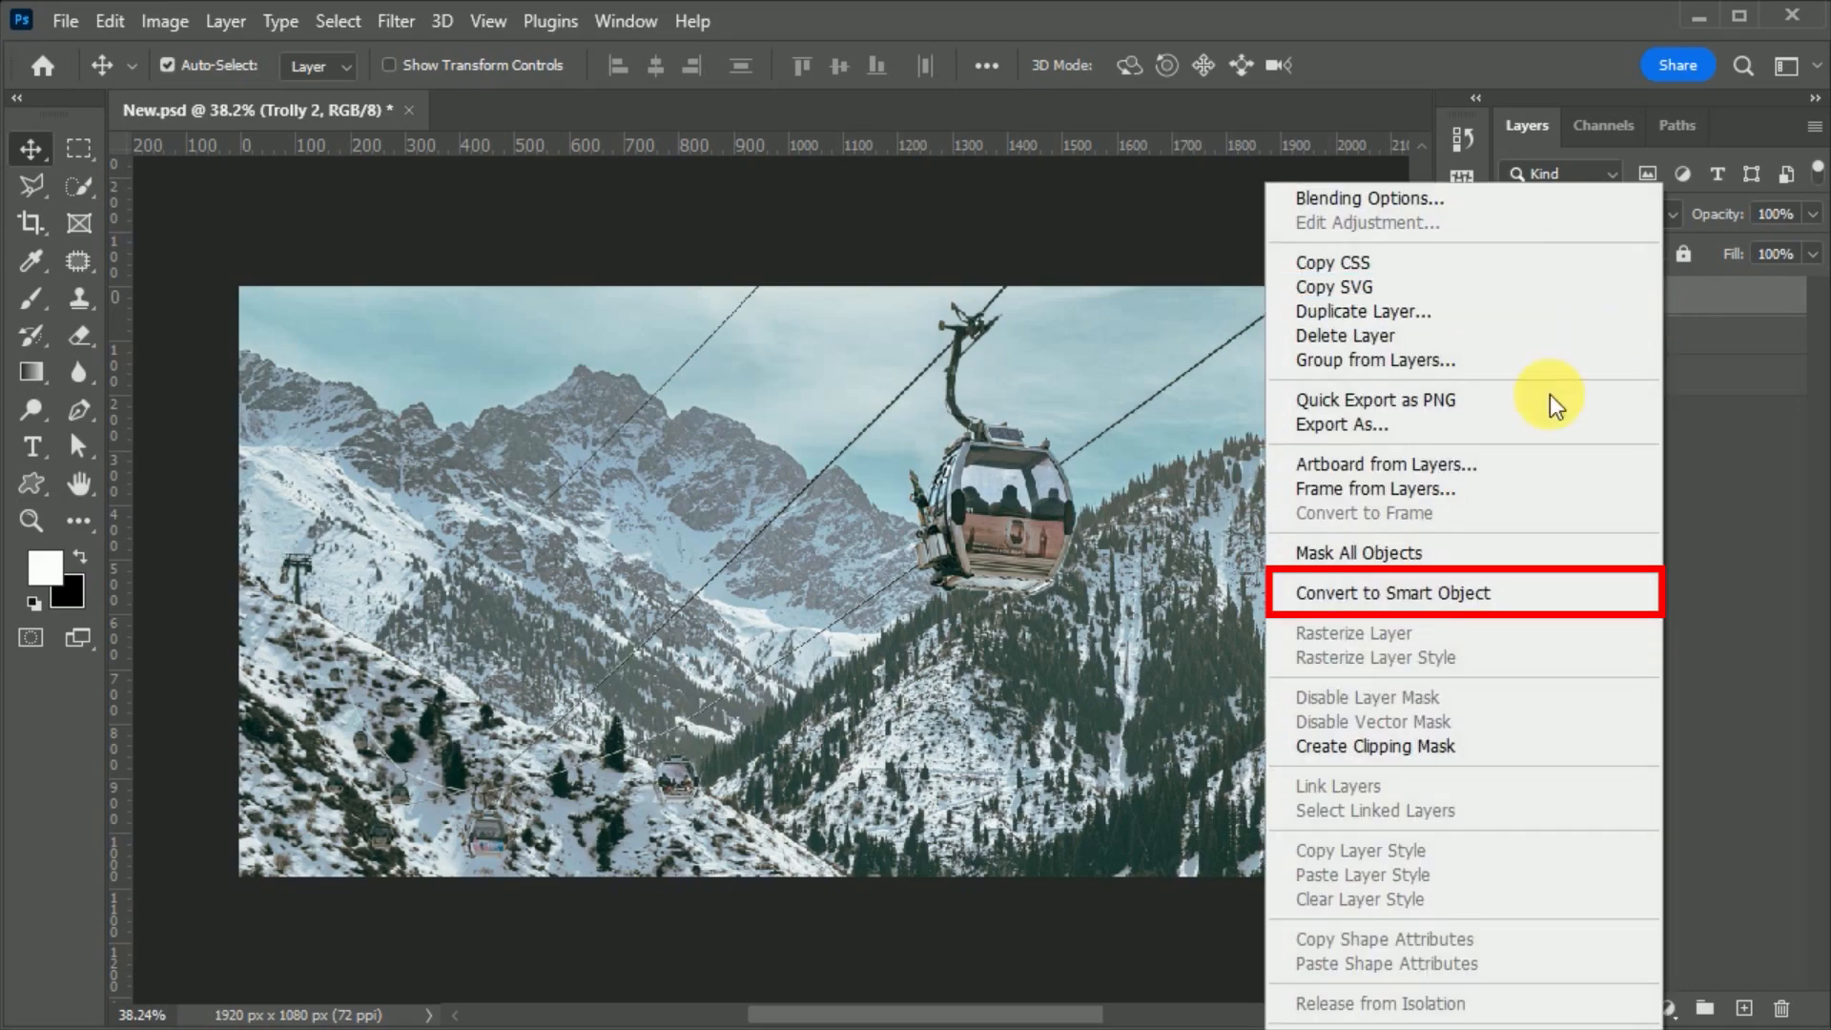
left_click(1518, 595)
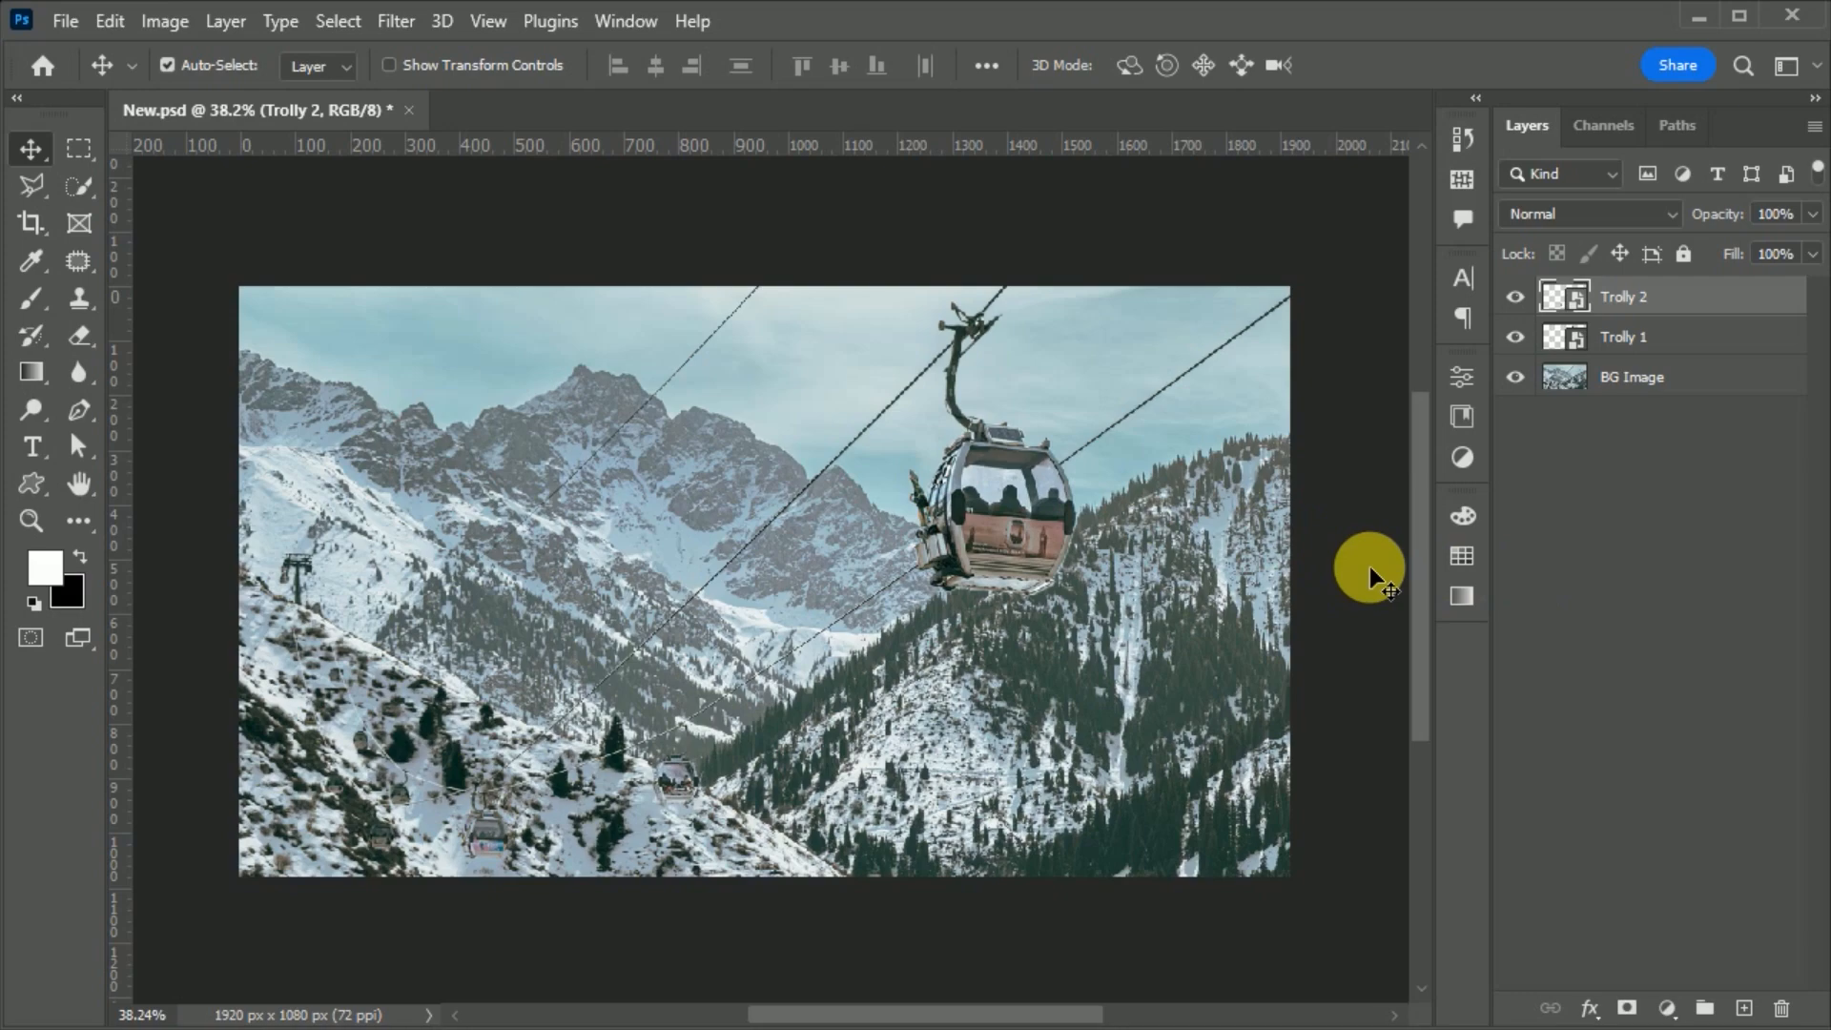
- Show the Timeline, convert the frame animation to a video timeline, and save the document
left_click(625, 21)
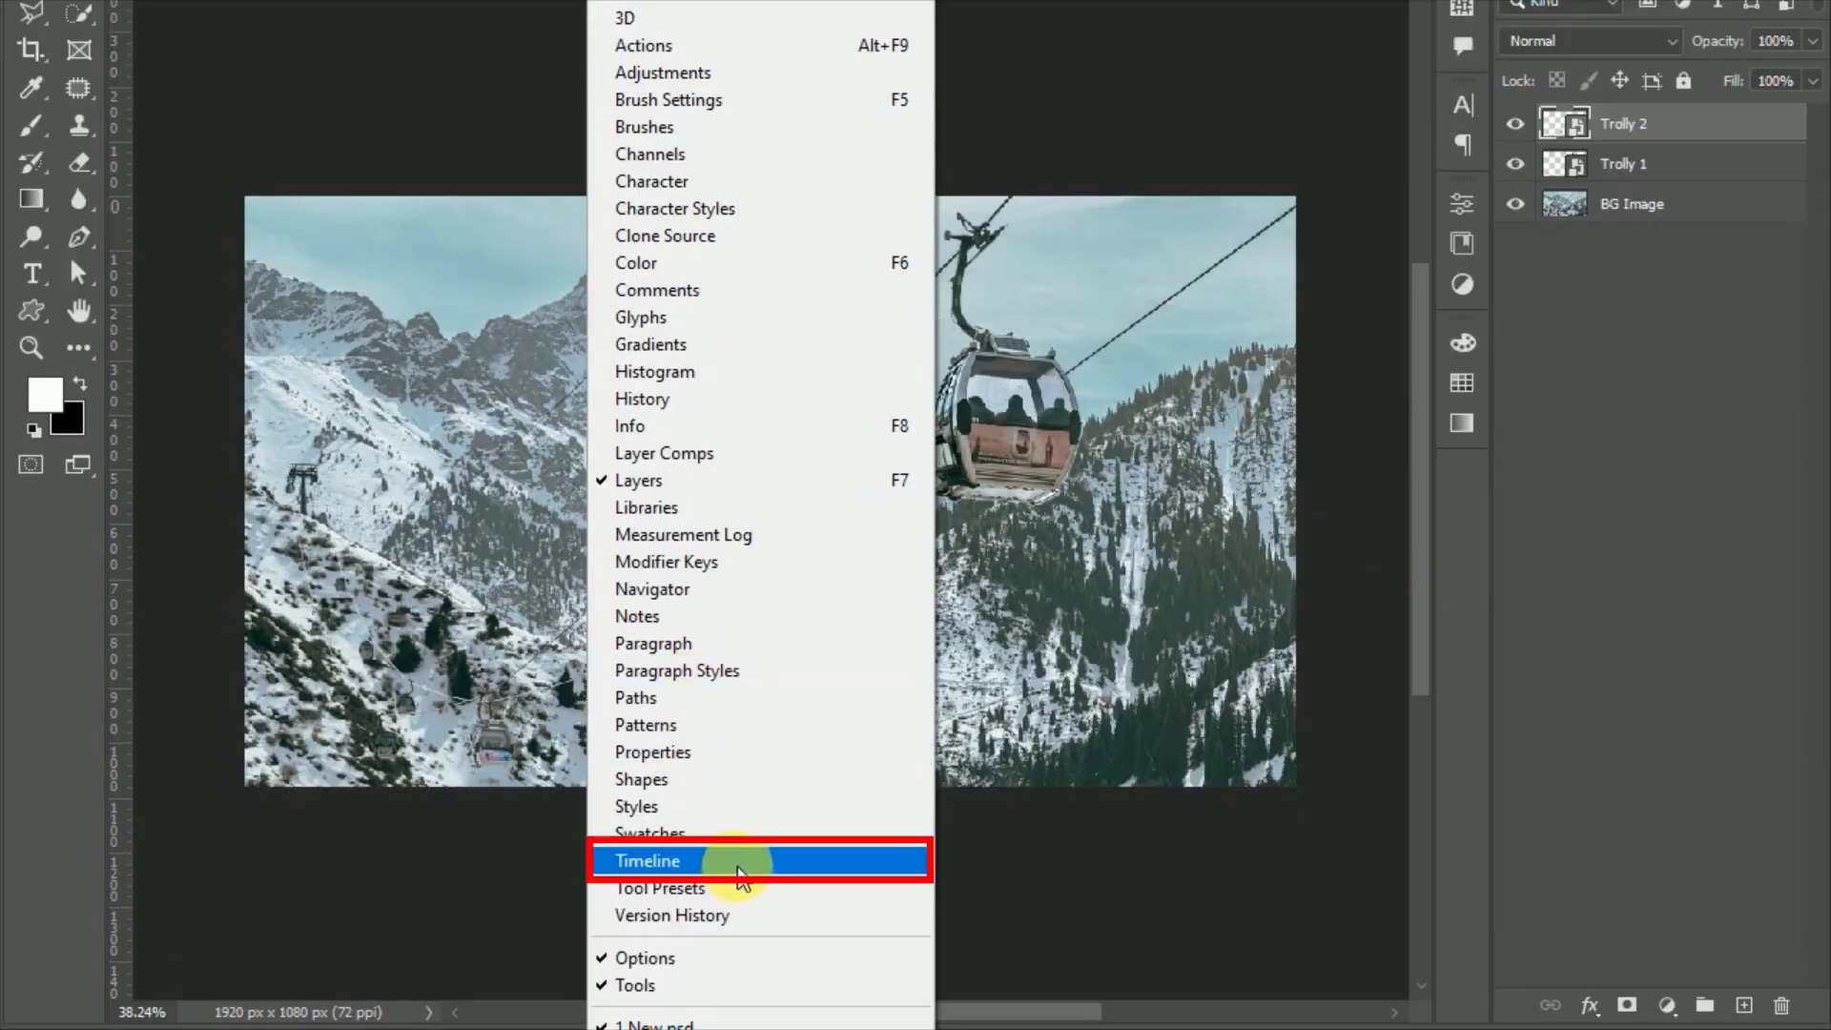
left_click(743, 862)
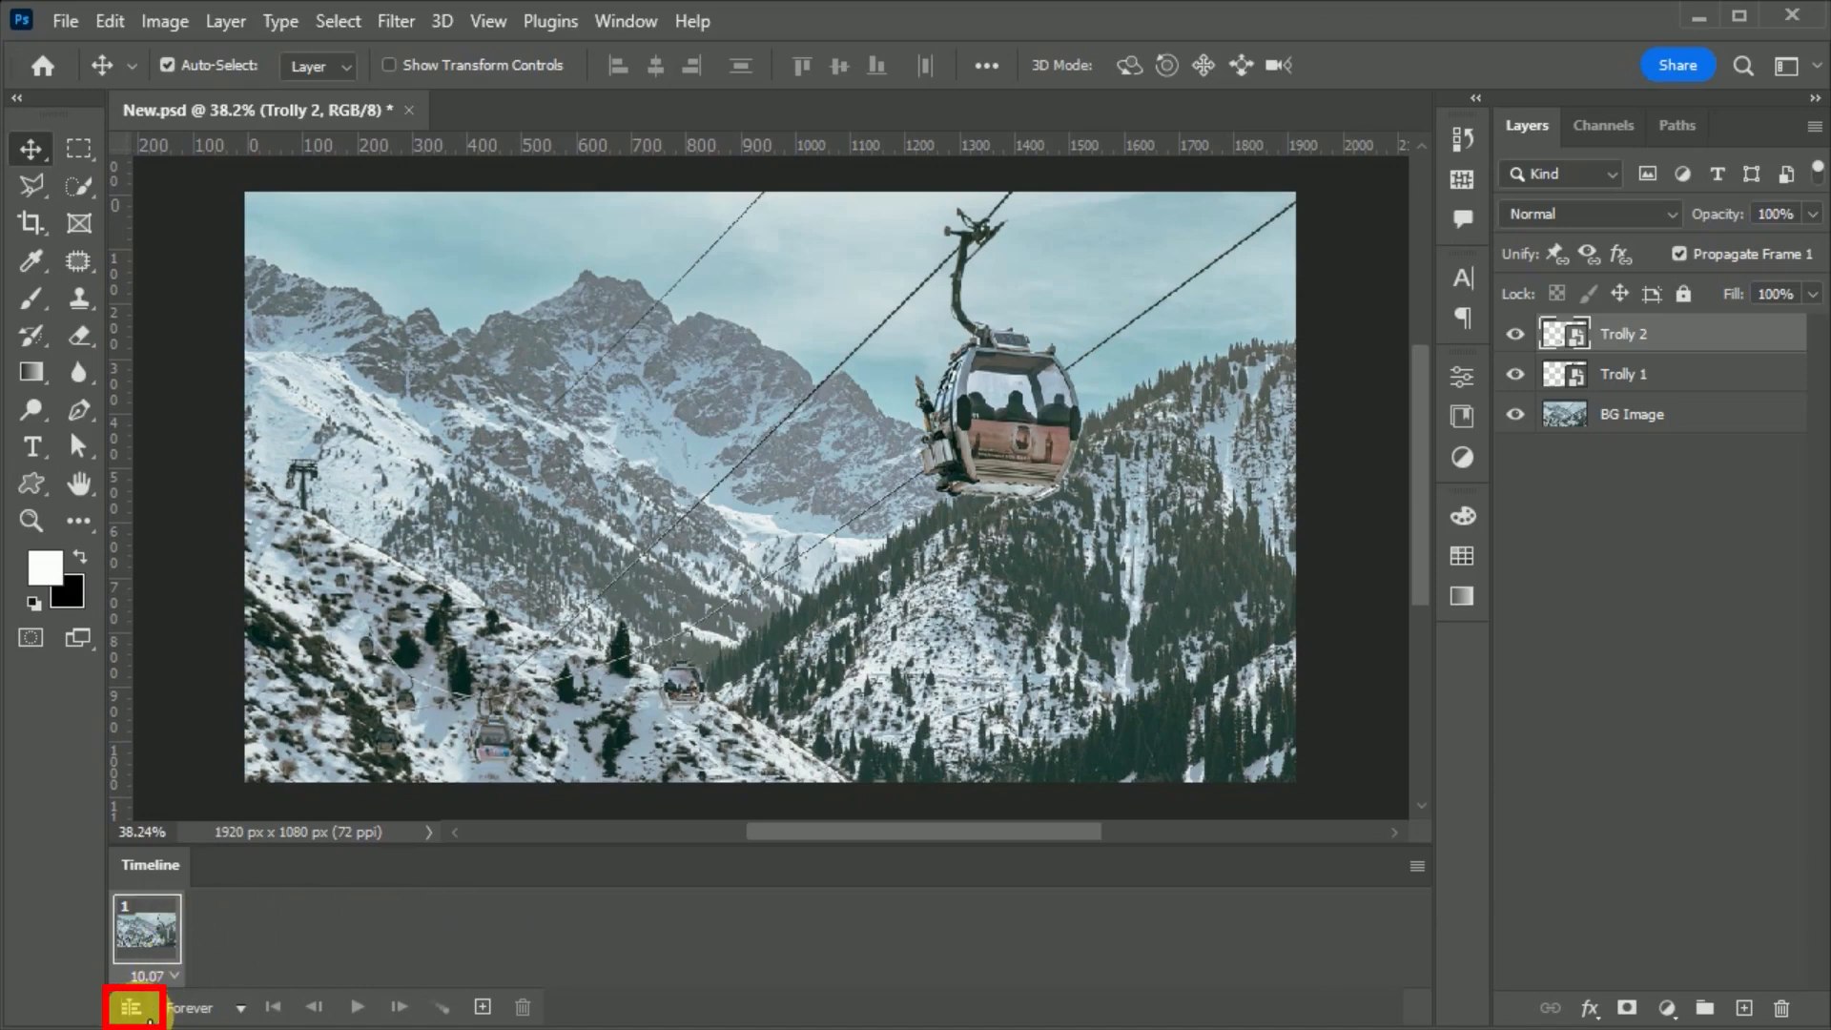
left_click(147, 1017)
left_click_drag(817, 686, 804, 774)
scroll(809, 280, "down", 3)
key("ctrl+s")
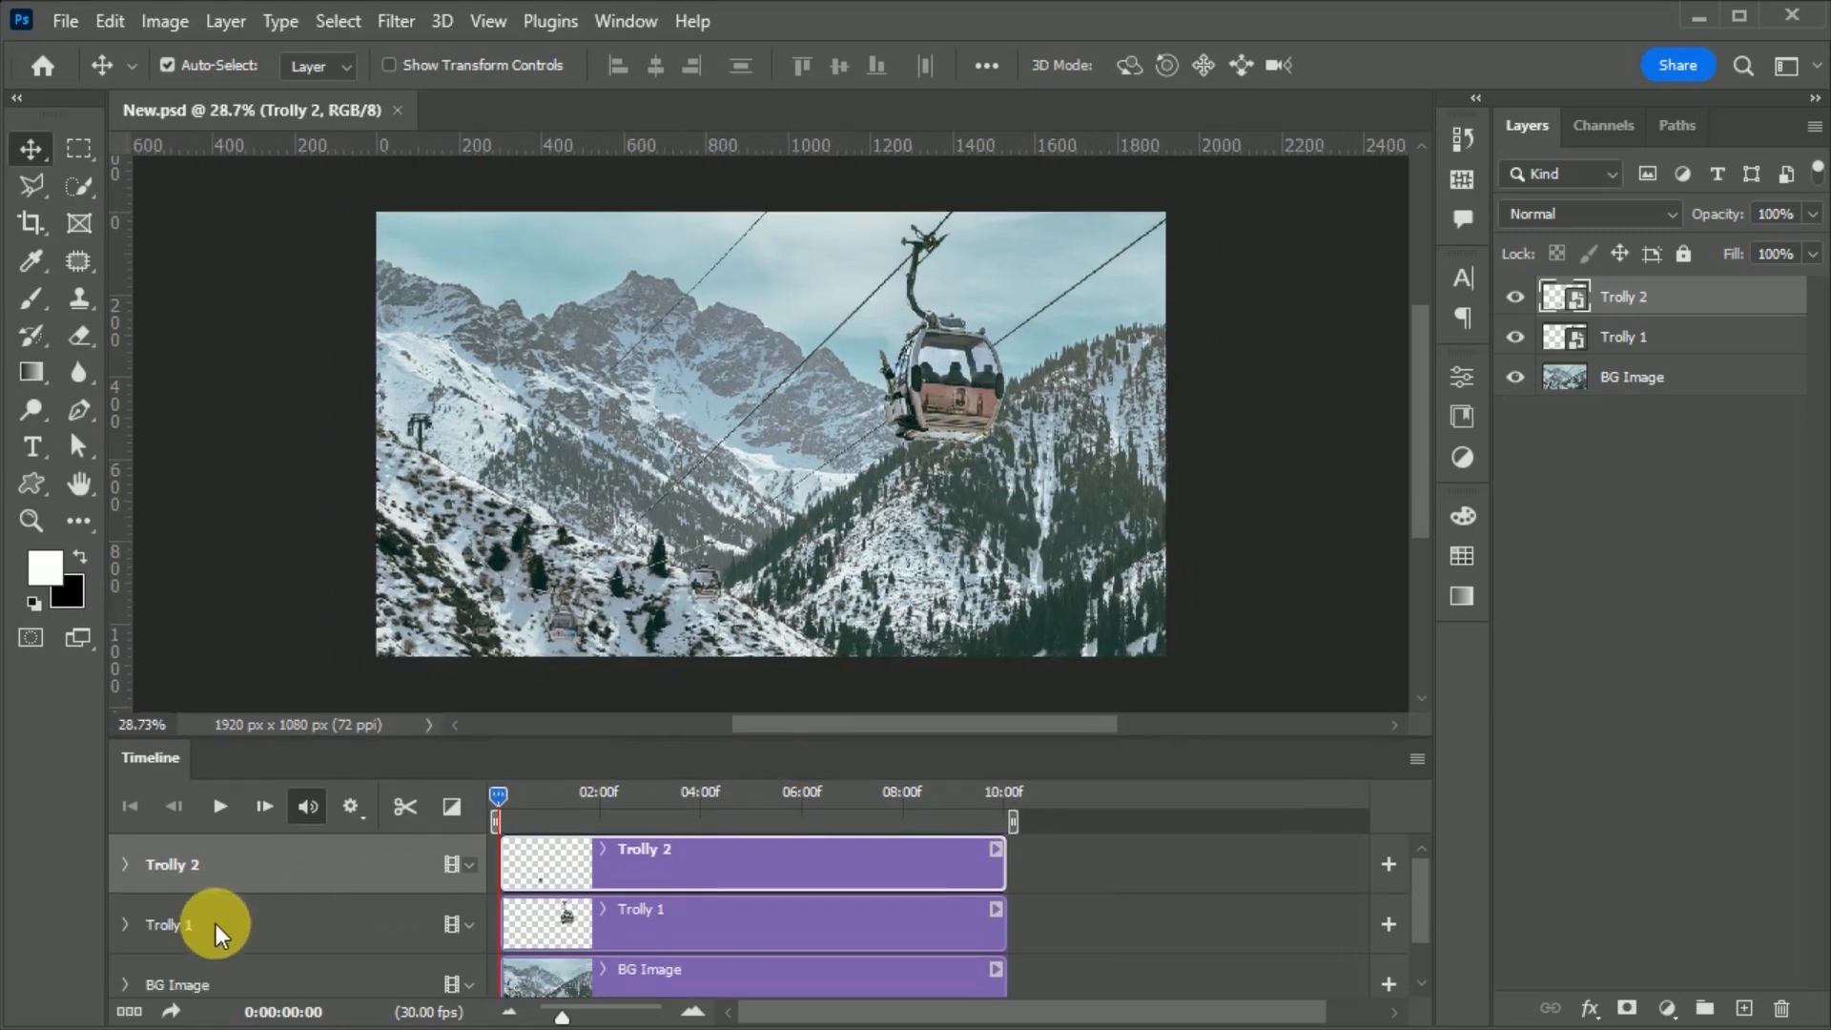
- Expand the Trolly 1 track and enable Transform keyframing with a keyframe at the timeline start
left_click(614, 924)
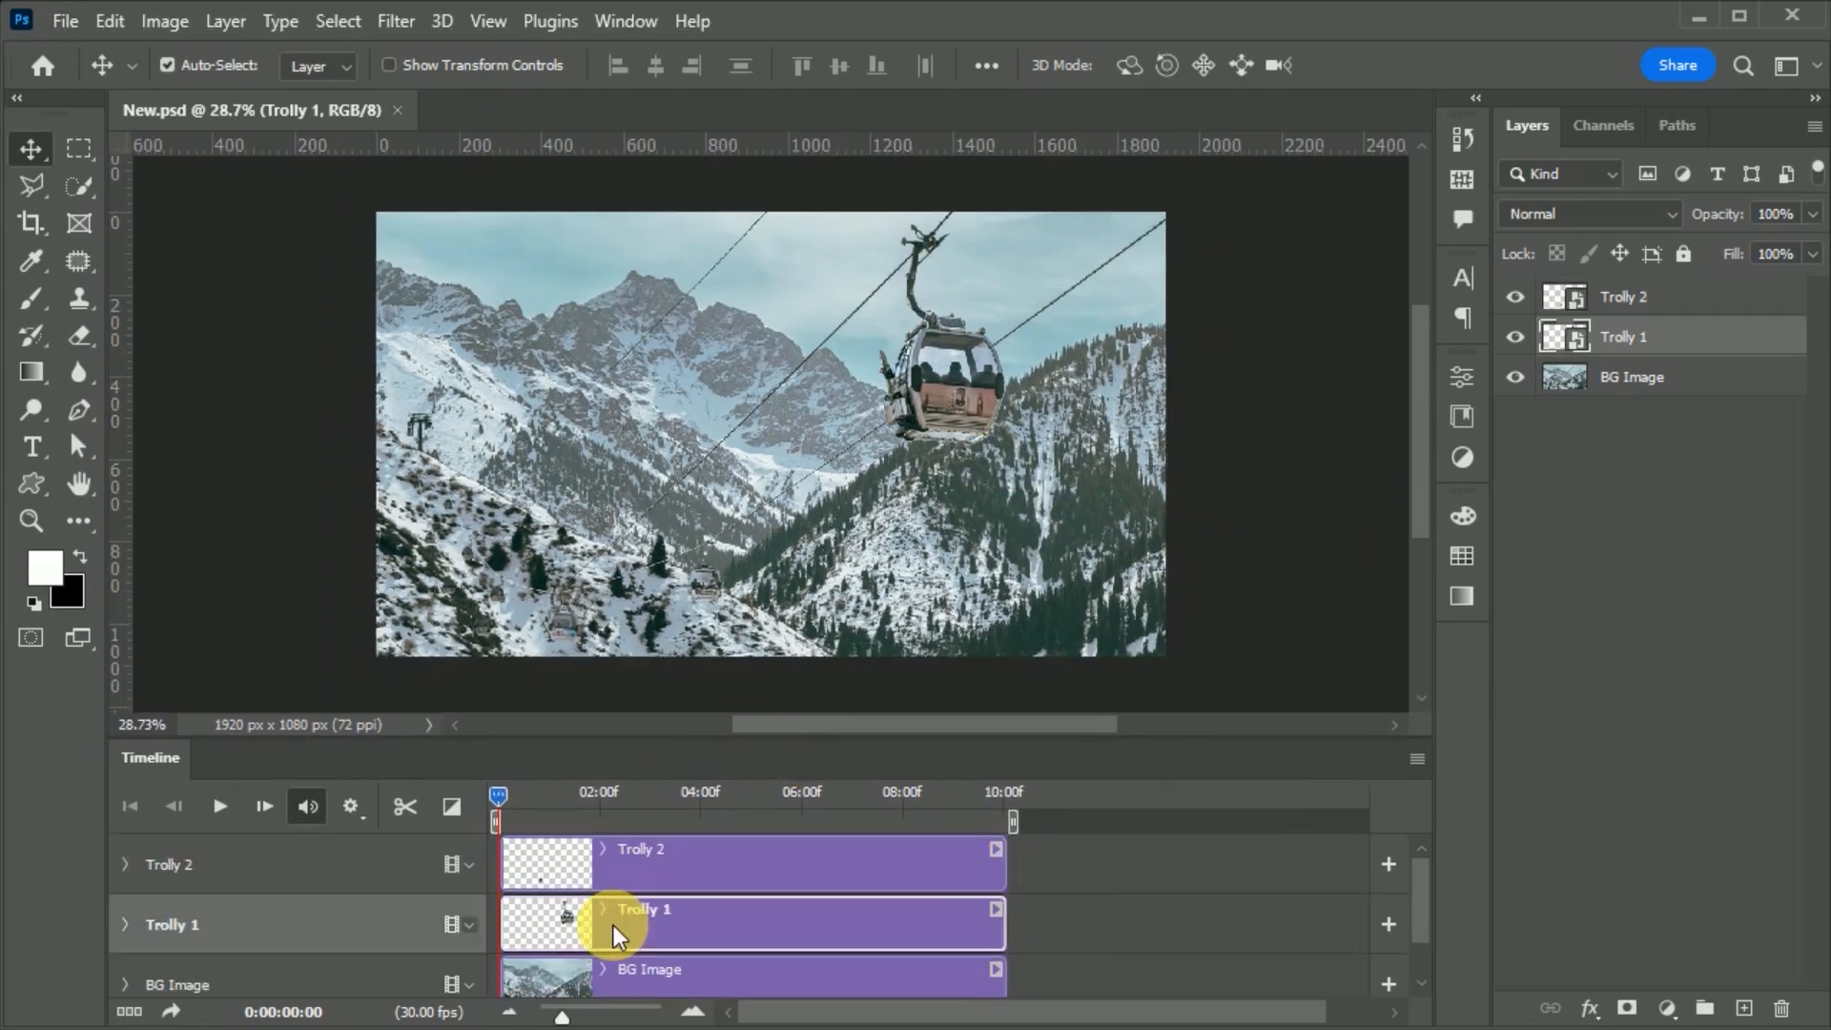
left_click(124, 924)
scroll(347, 877, "down", 1)
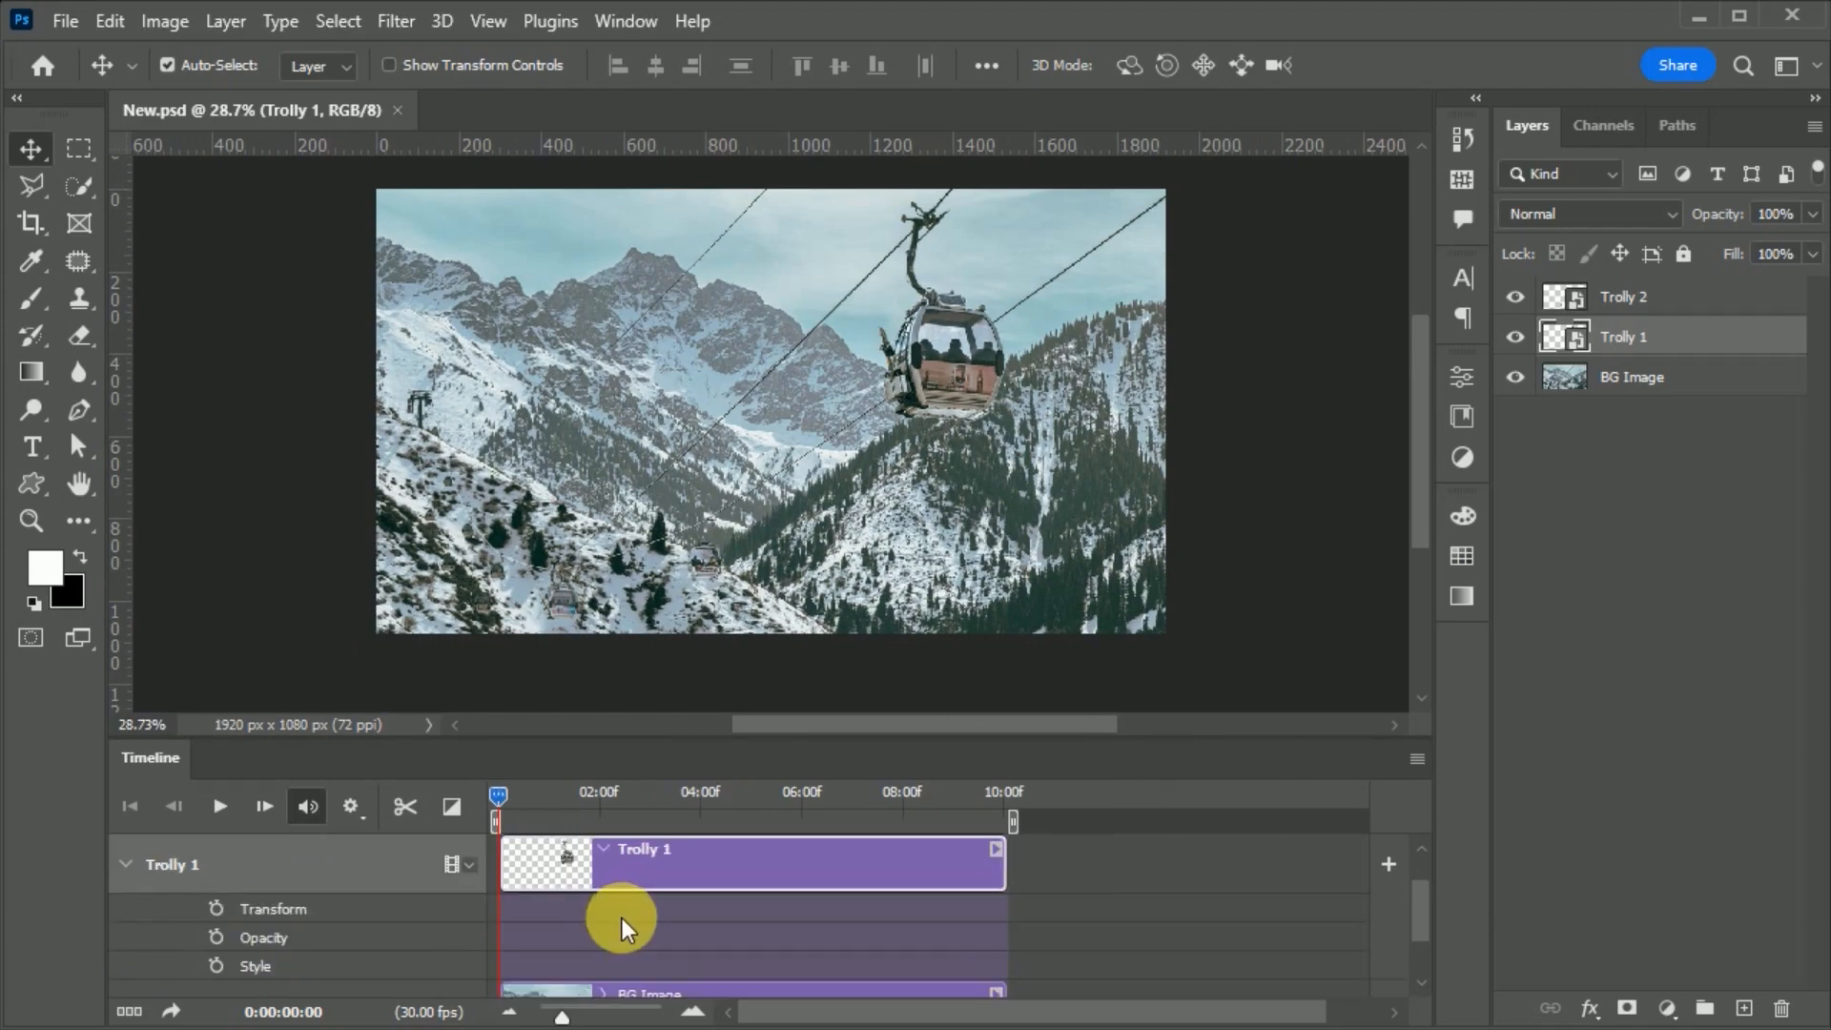
left_click(216, 911)
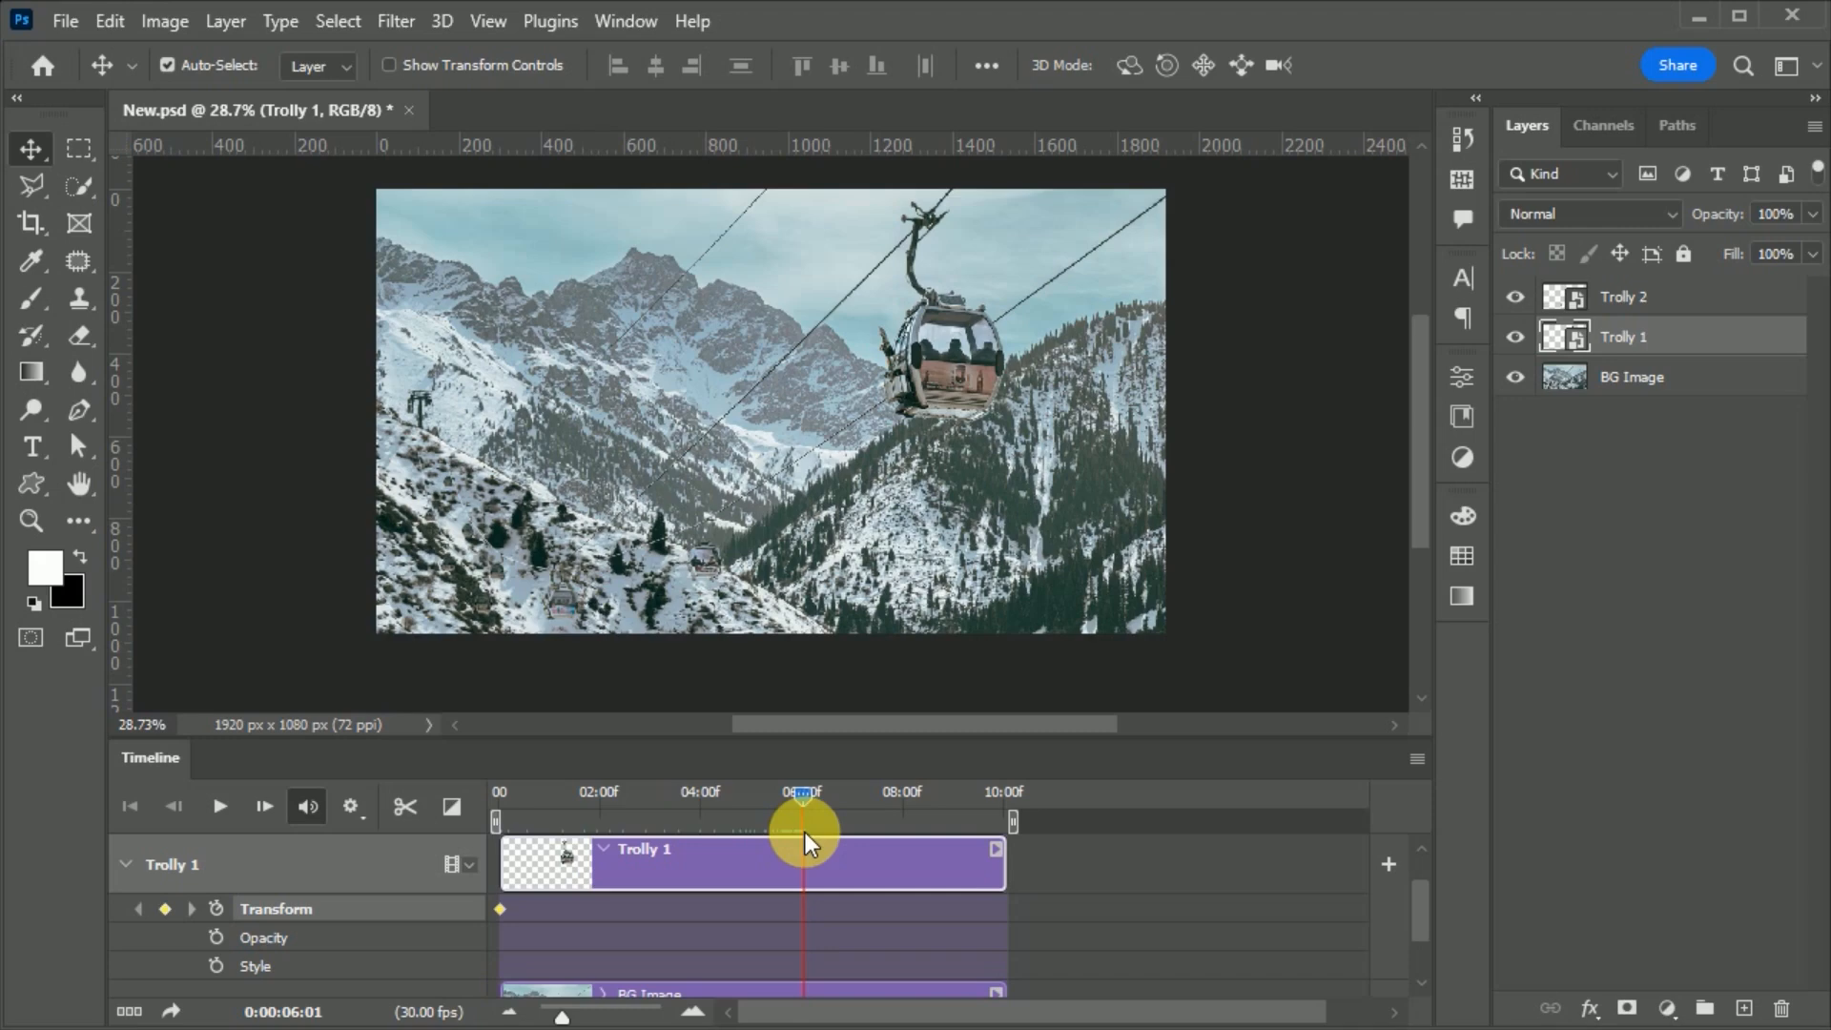
- At 0:00:06:01, scale Trolly 1 down to about 15% and place it far down its cable, near the lower slope
key("ctrl+t")
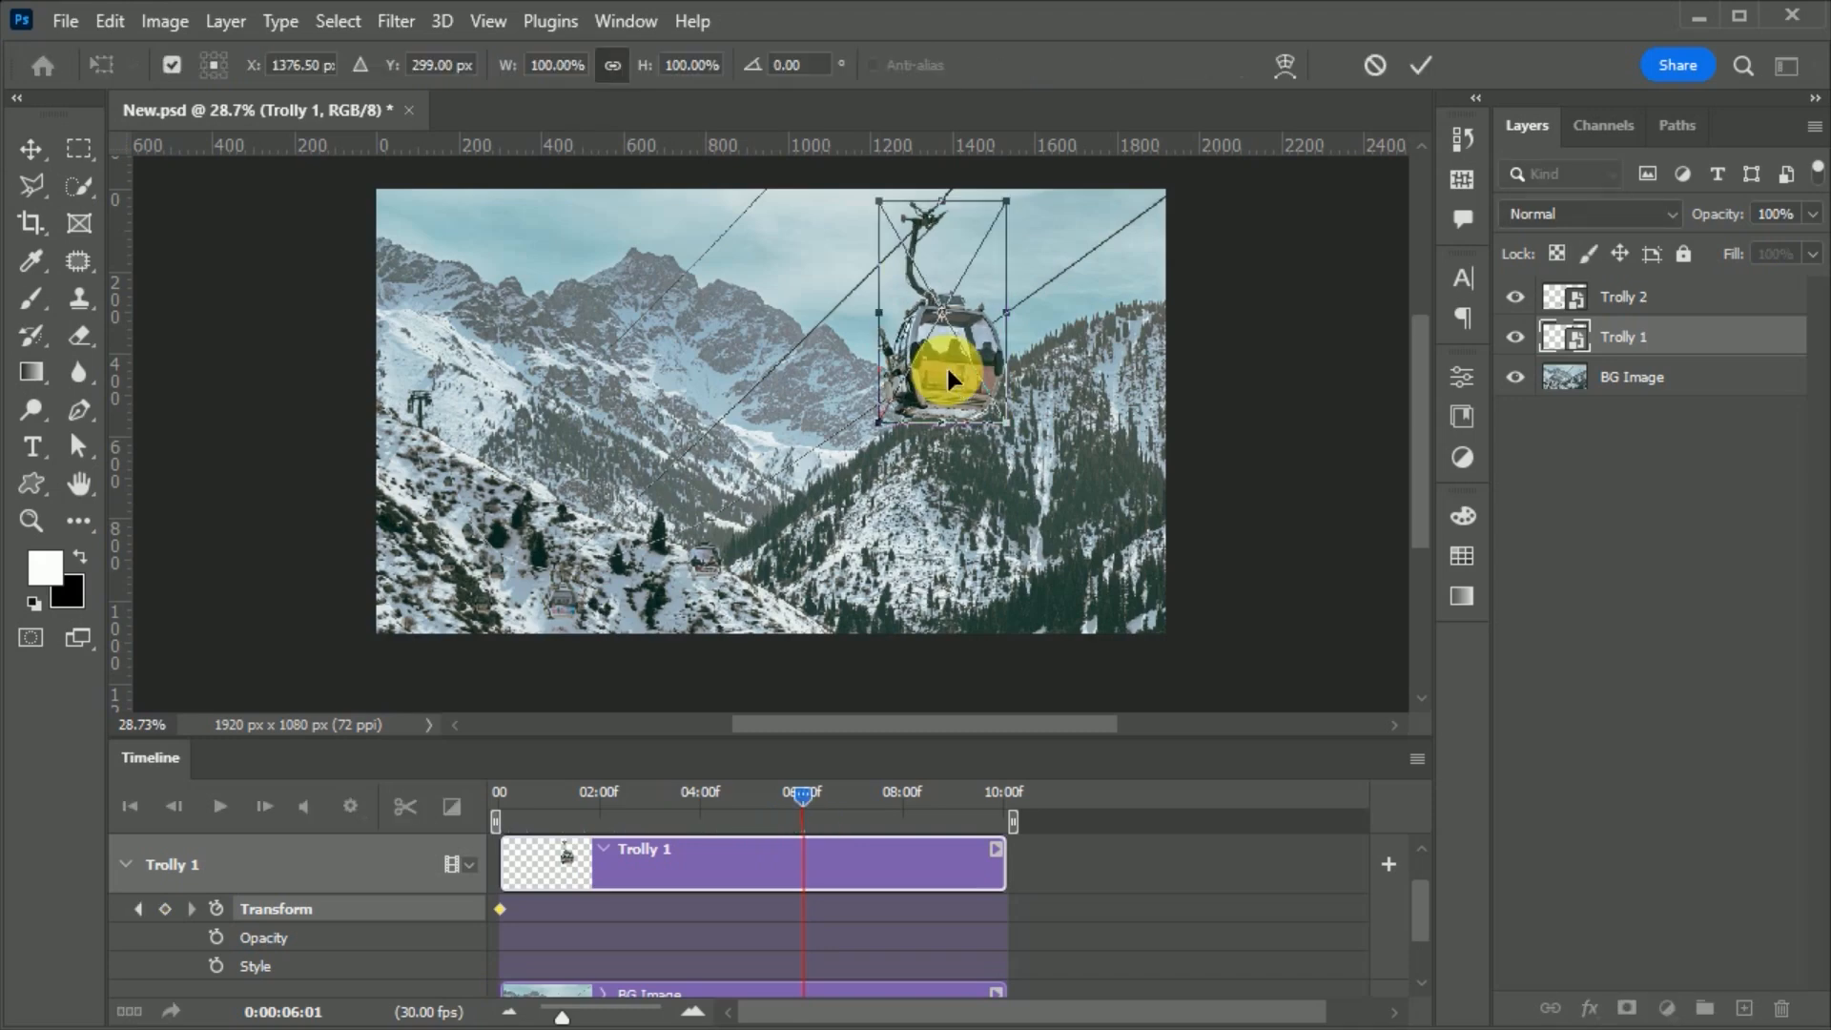
left_click_drag(1011, 315, 645, 480)
scroll(673, 506, "up", 6)
scroll(659, 461, "up", 3)
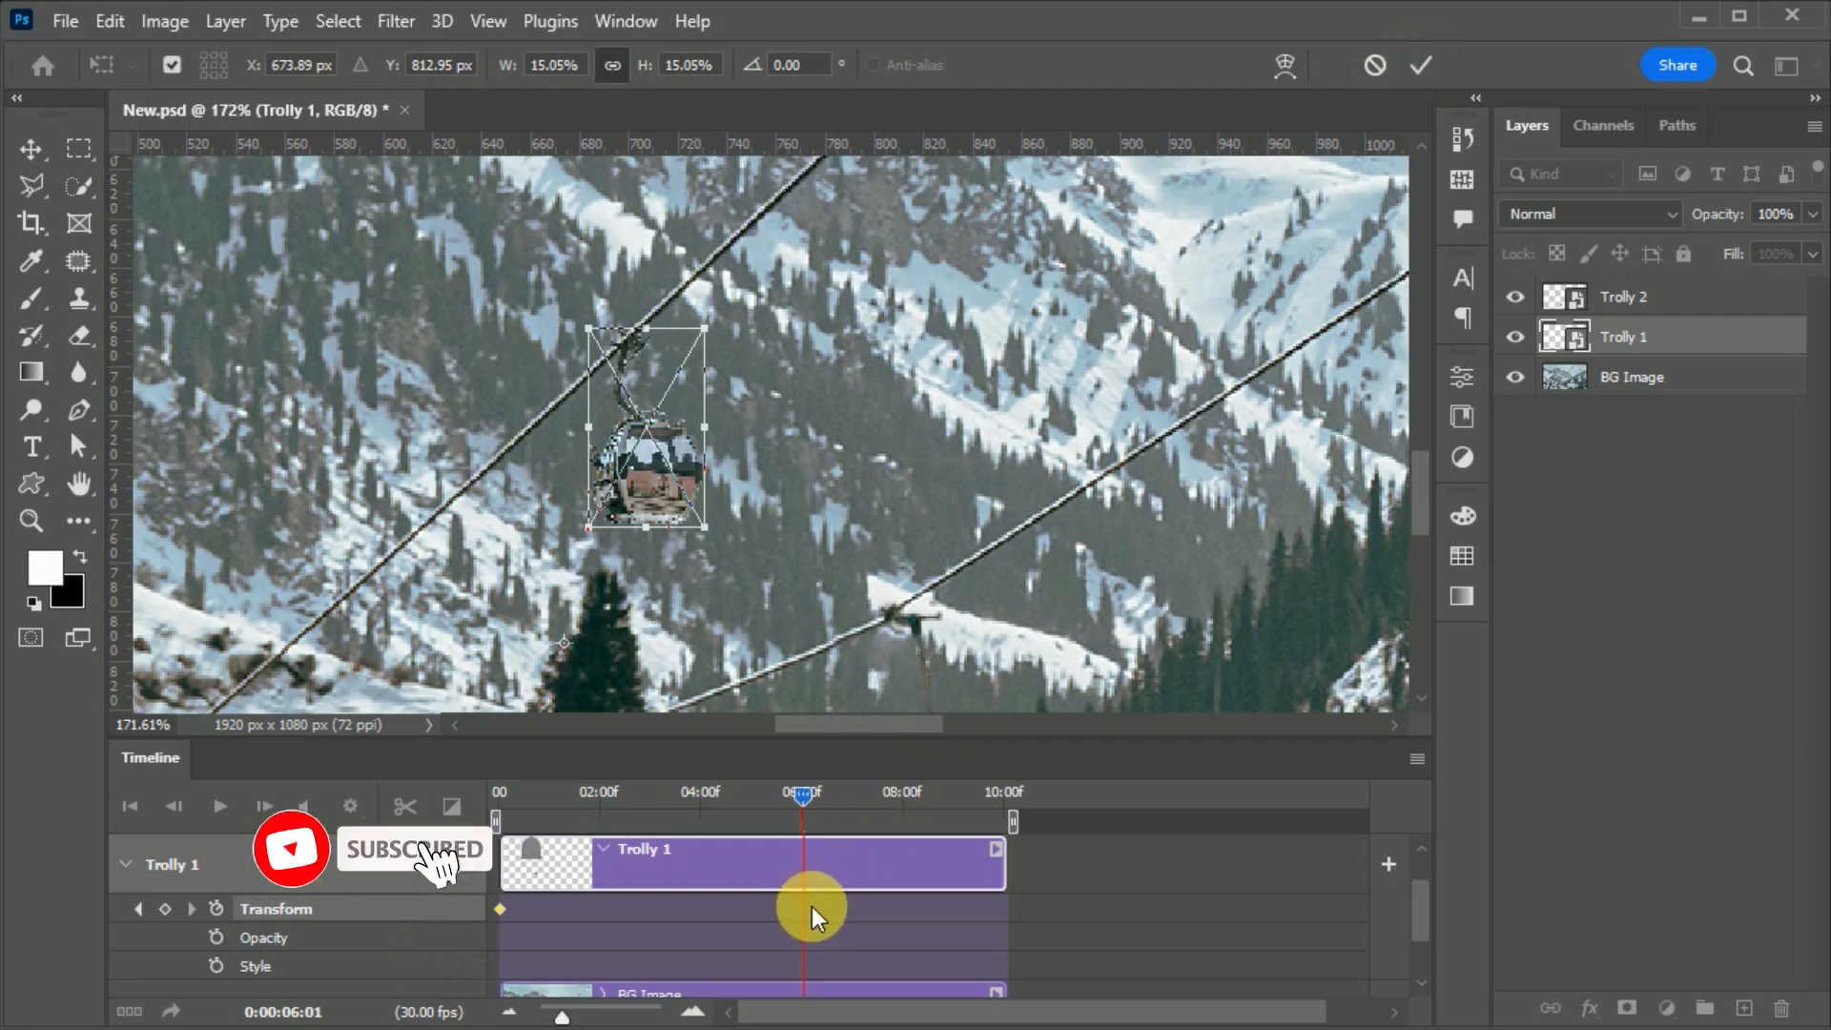
key("Return")
scroll(741, 410, "down", 8)
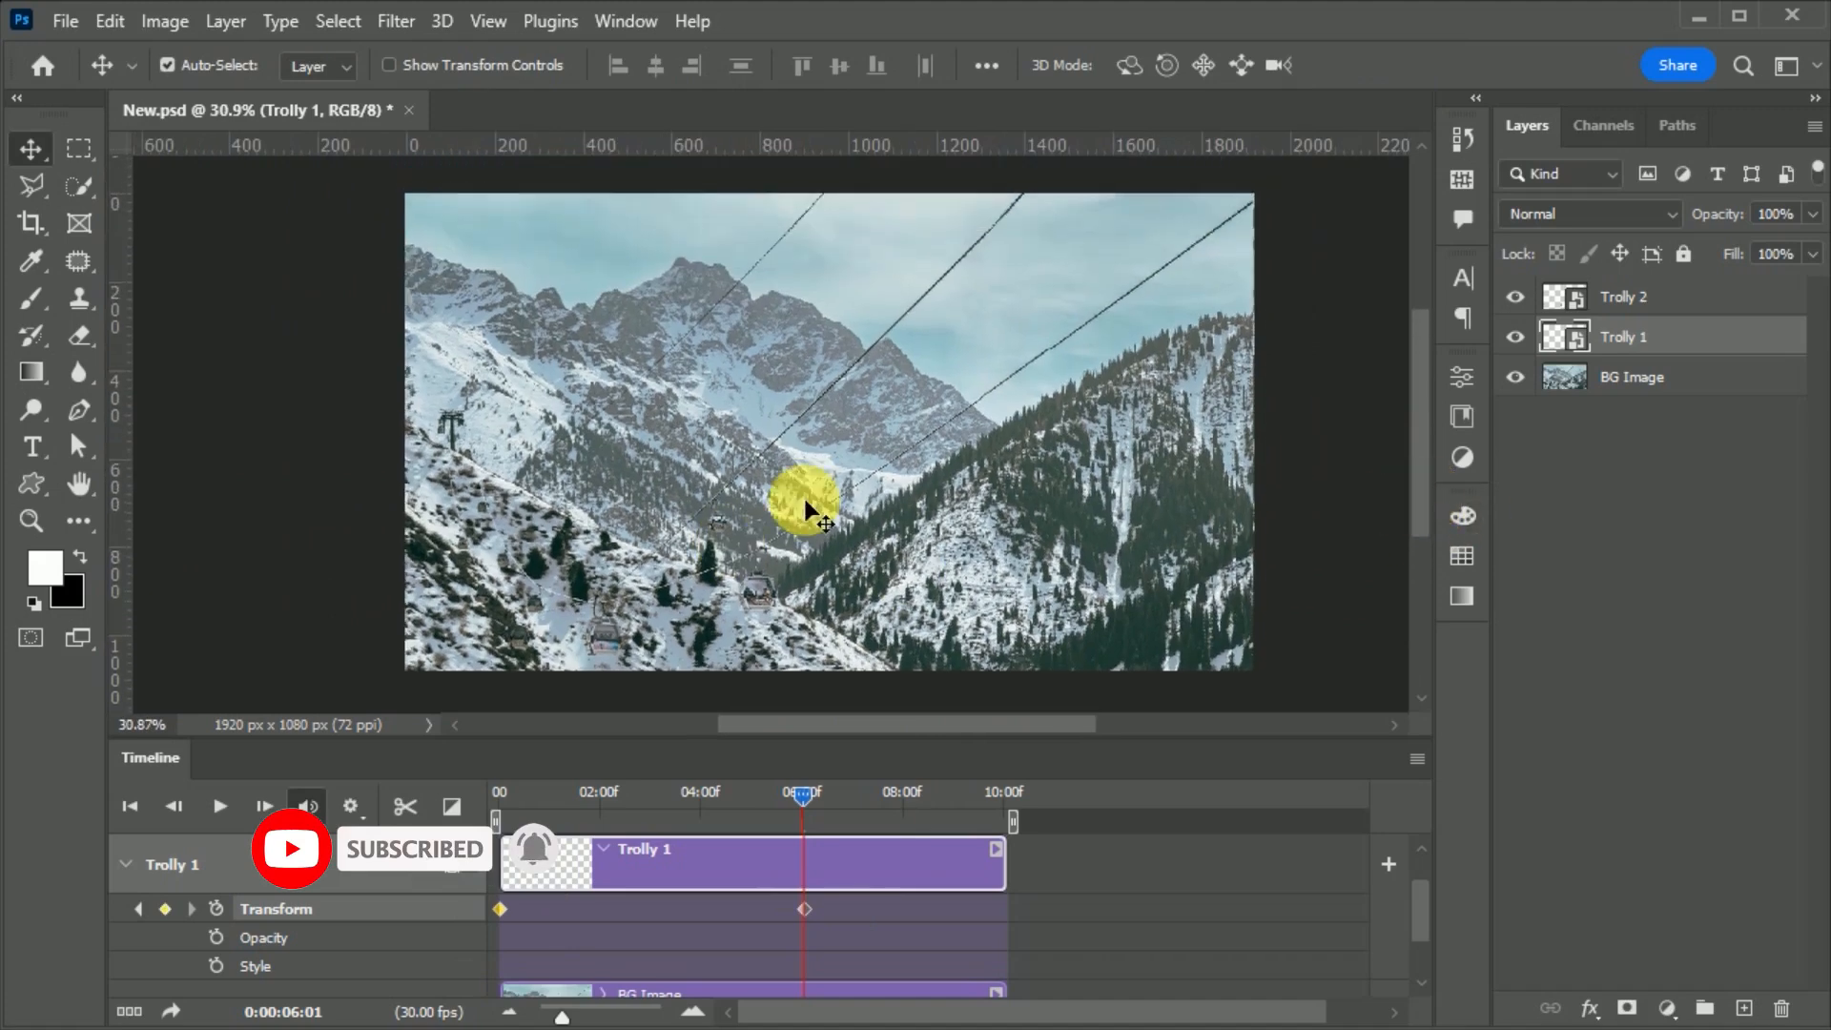
- Expand the Trolly 2 track and enable Transform keyframing with a keyframe at 0:00:00:00
scroll(208, 913, "up", 1)
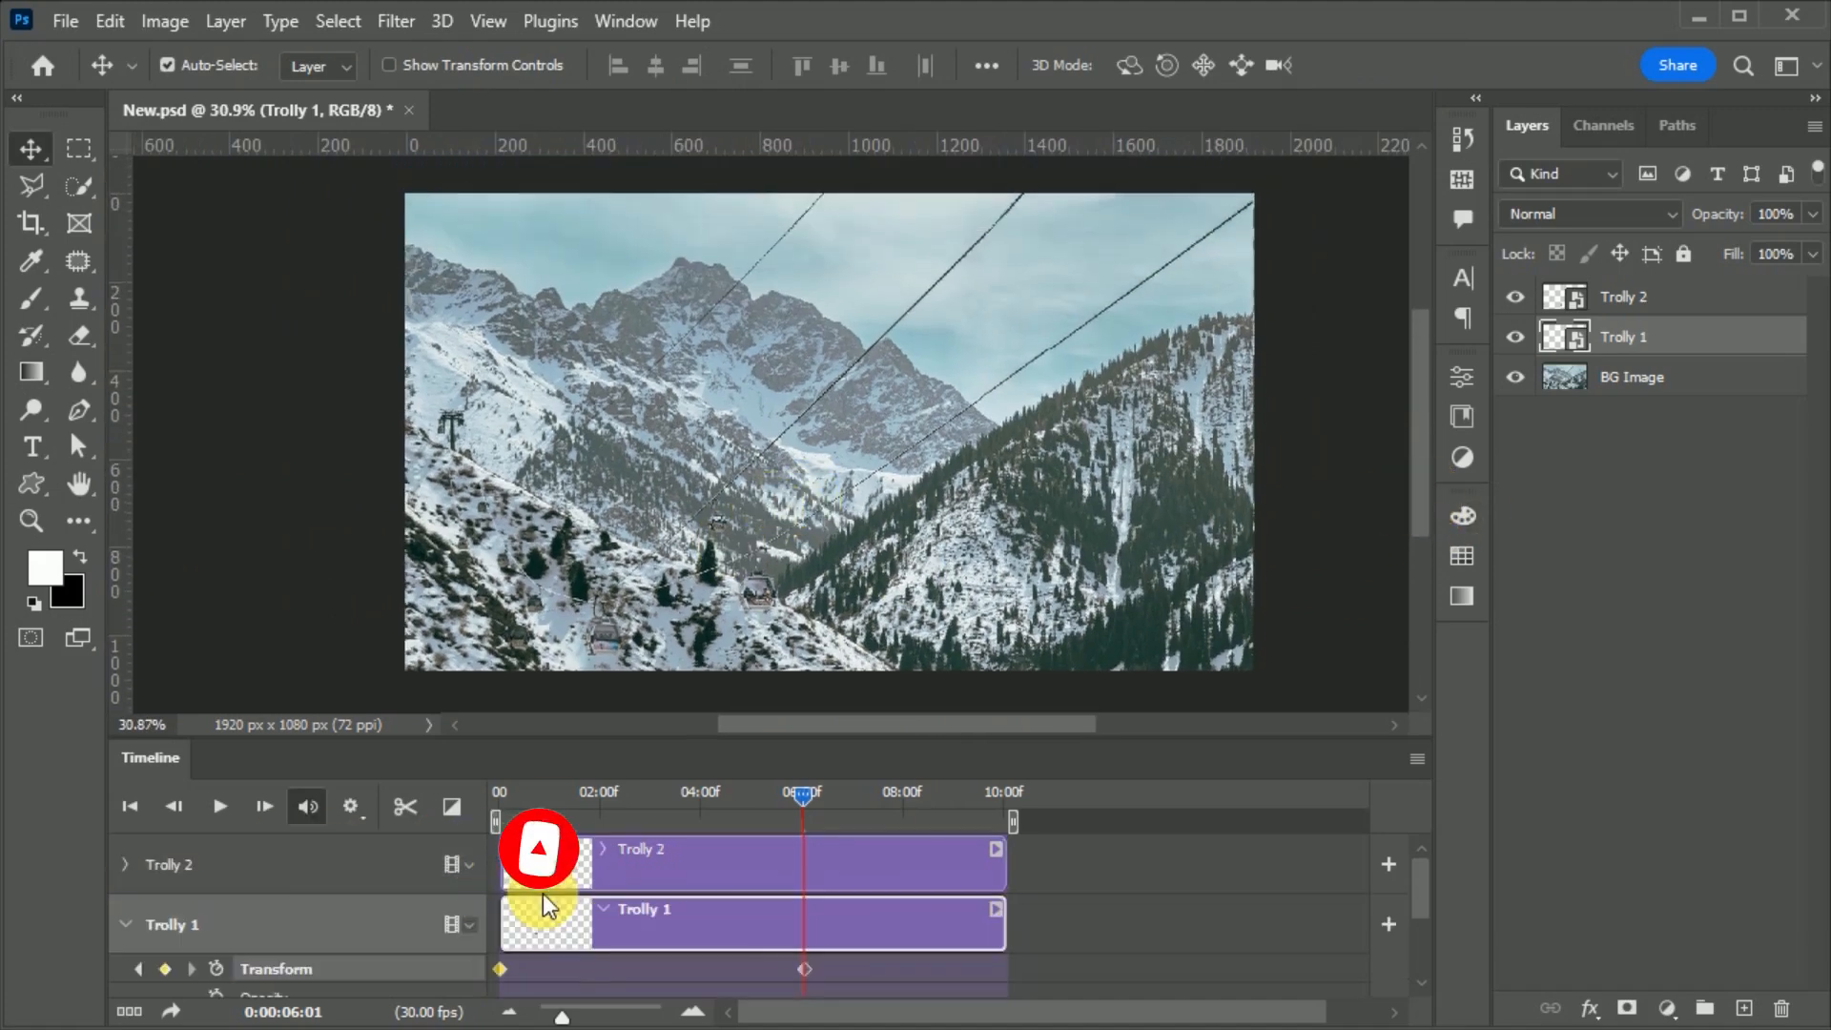
left_click(125, 866)
left_click_drag(804, 791, 528, 816)
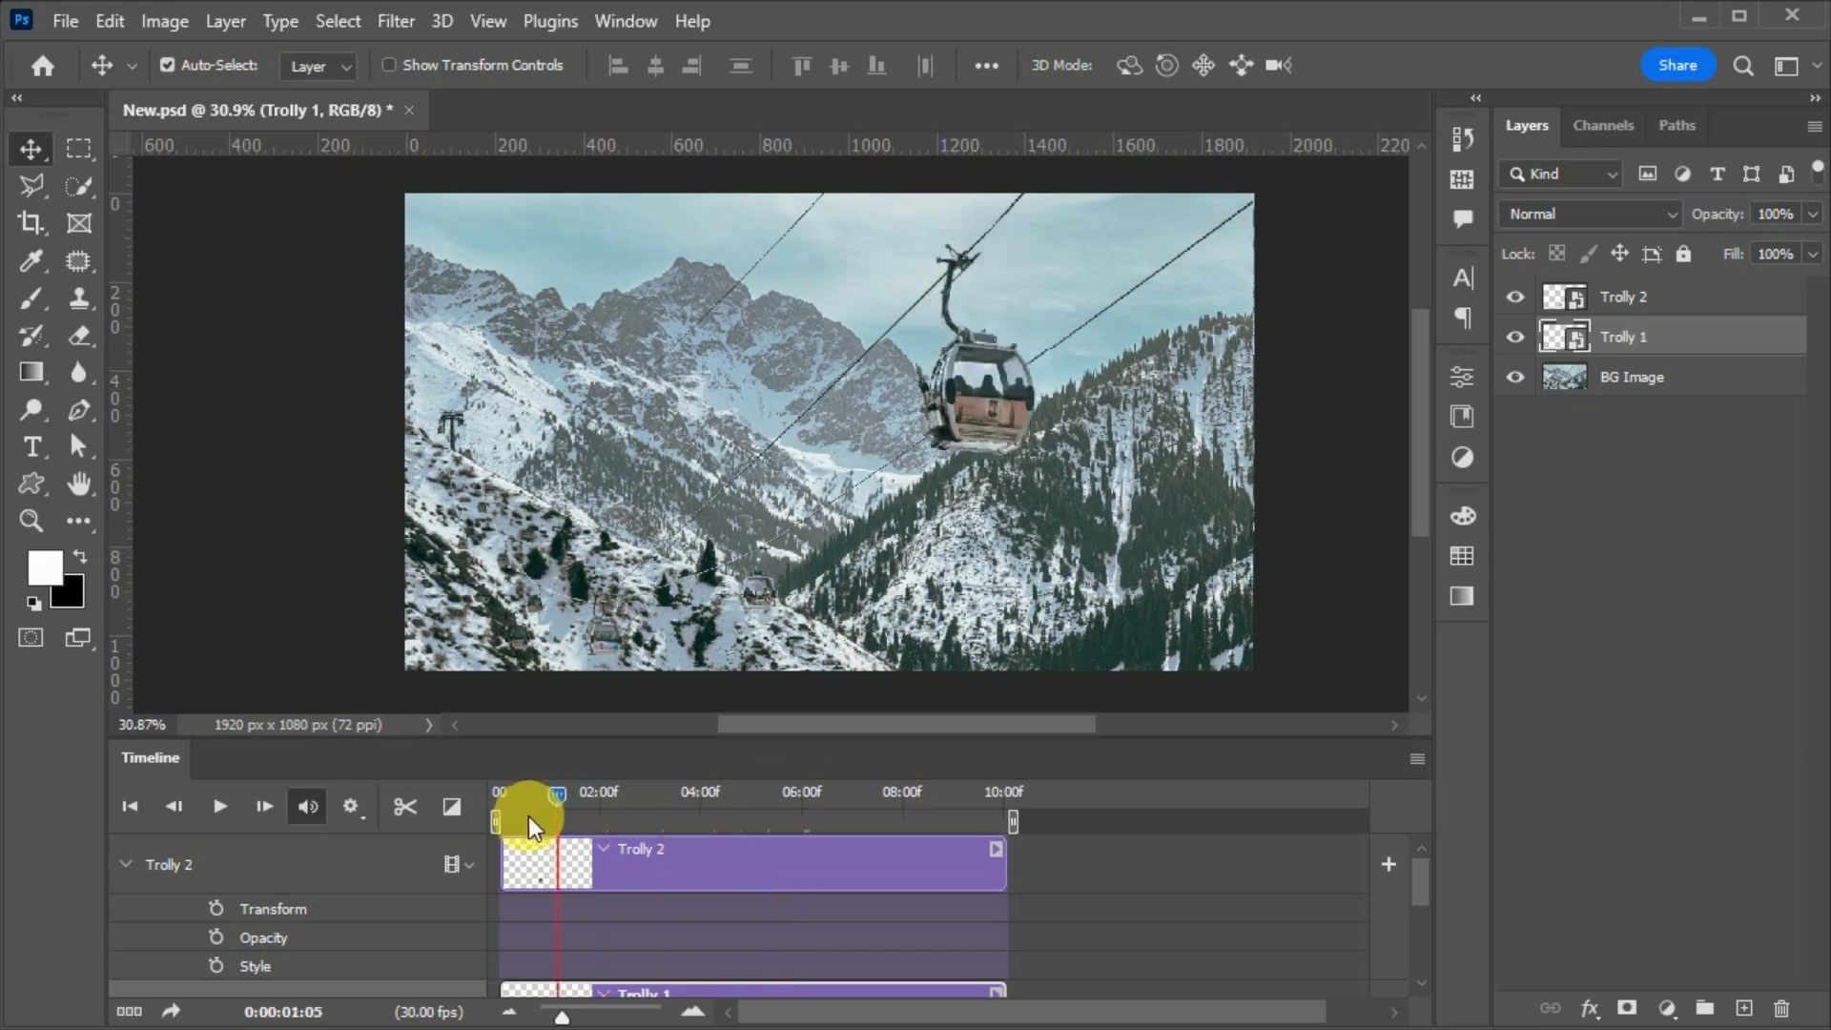
left_click(218, 914)
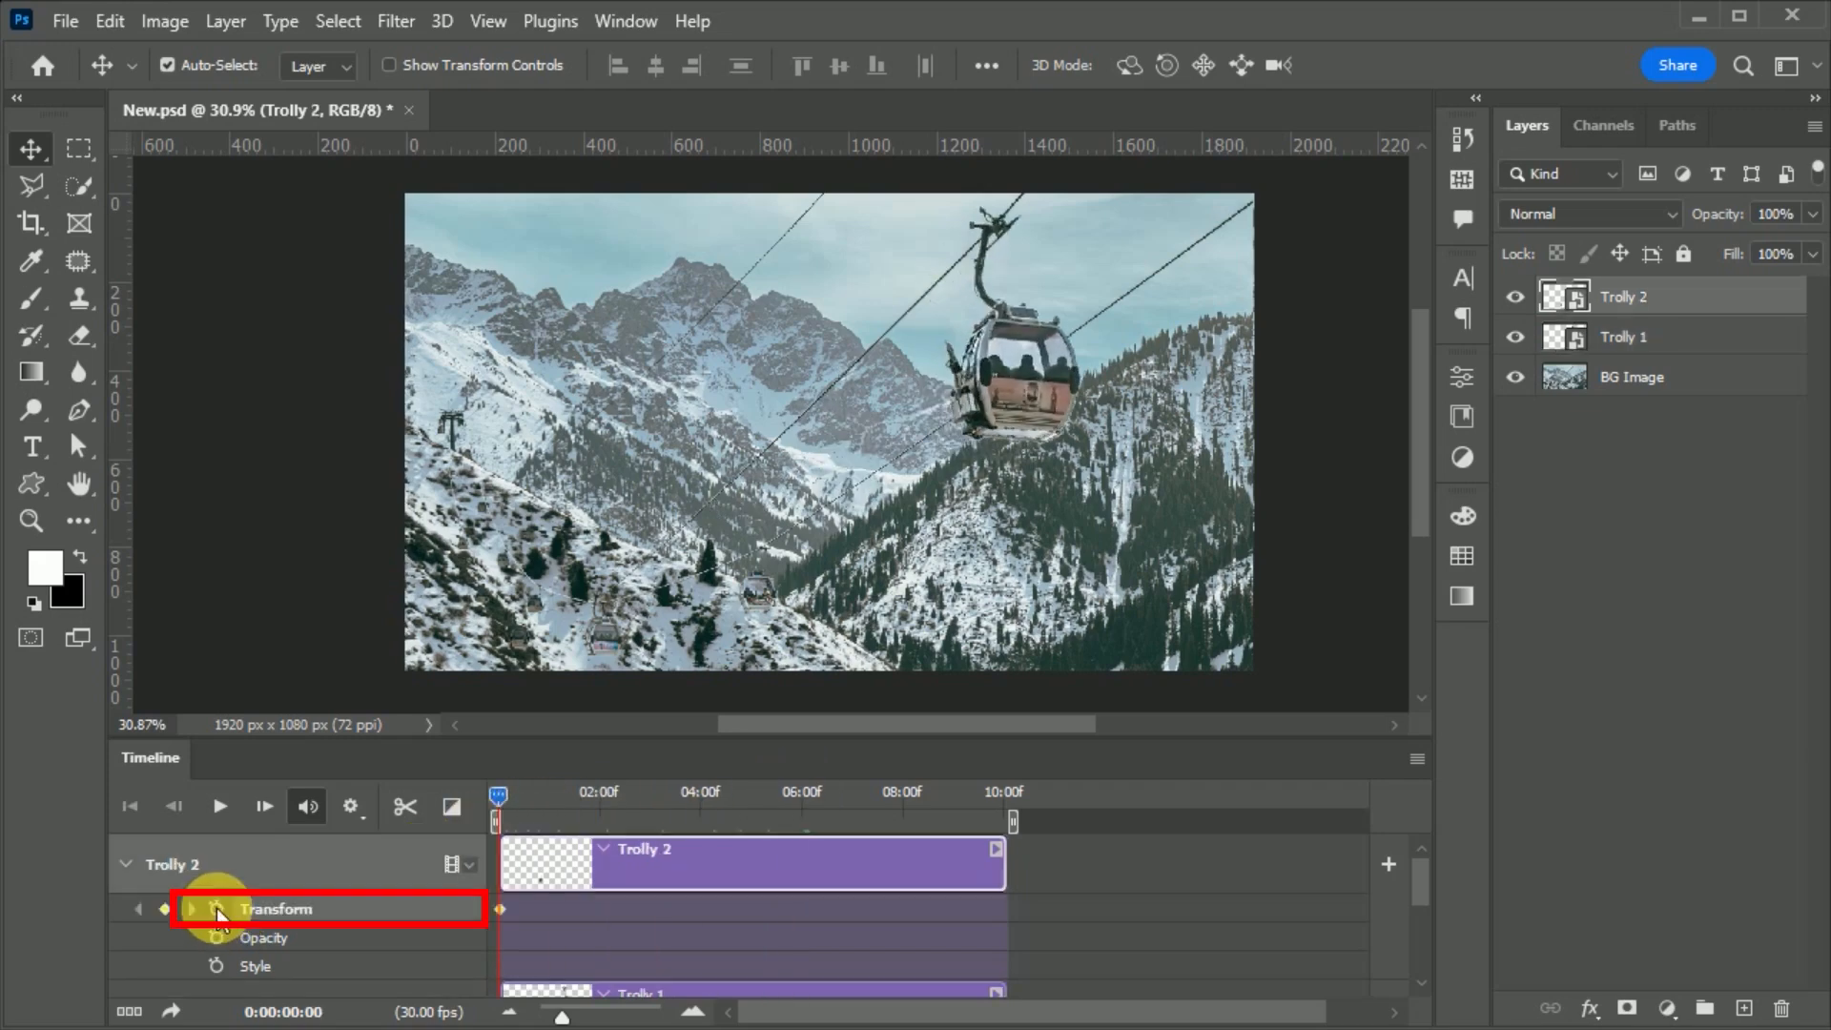
- At 0:00:06:01, enlarge Trolly 2 to about 308% and hang it on the right-hand cable at about X 1509, Y 517 px
left_click(801, 795)
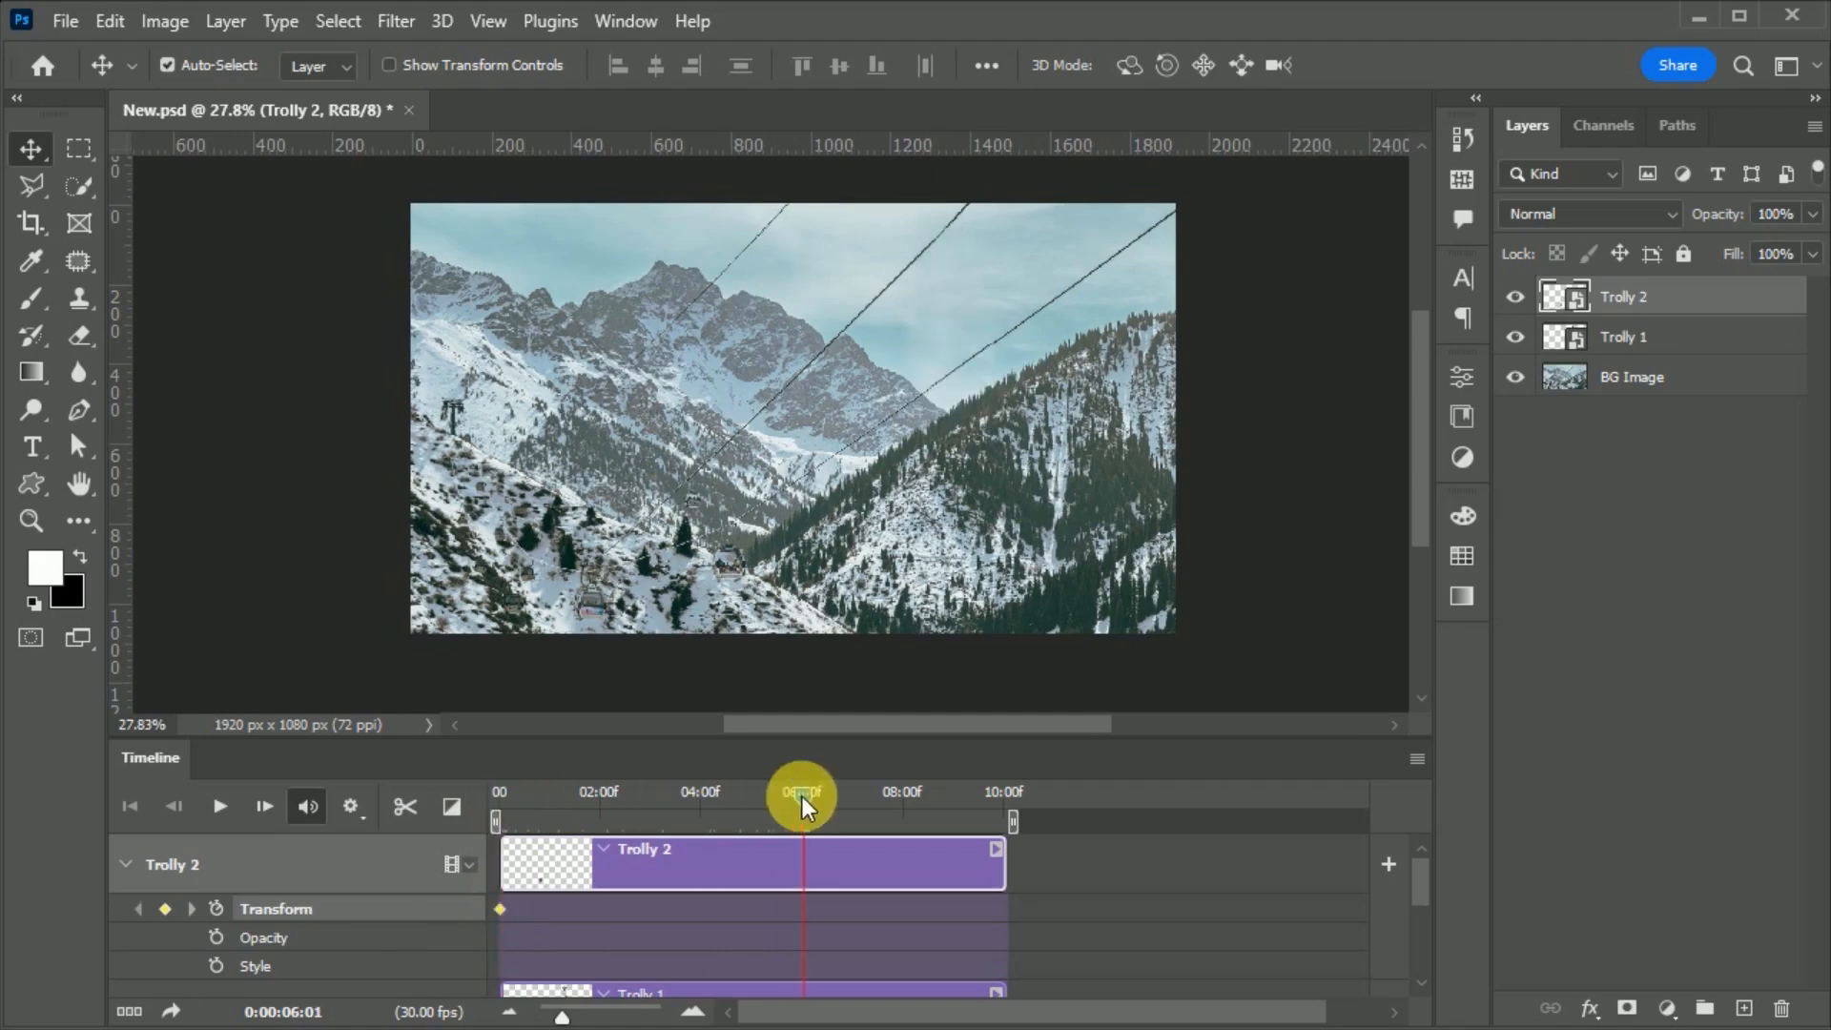
key("ctrl+t")
left_click_drag(750, 520, 789, 450)
left_click_drag(768, 589, 1014, 438)
scroll(1071, 277, "up", 3)
left_click_drag(1007, 530, 999, 530)
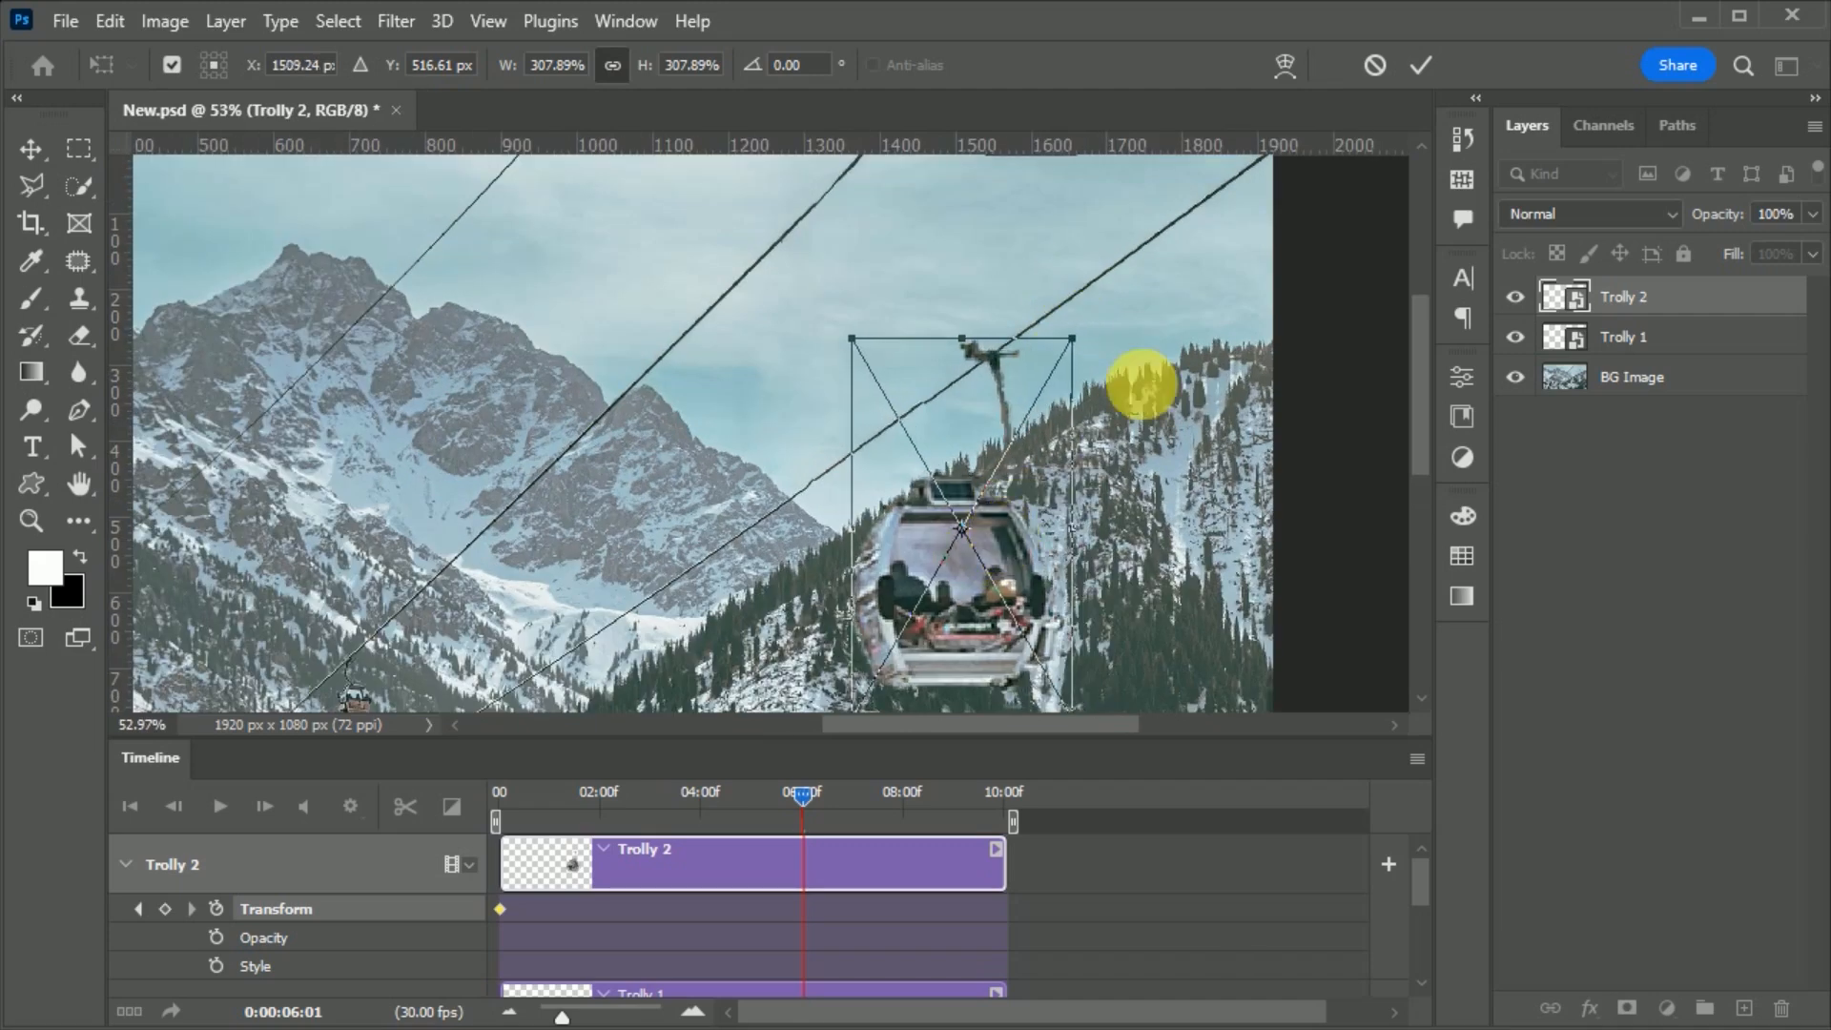
left_click(1420, 64)
scroll(944, 552, "down", 7)
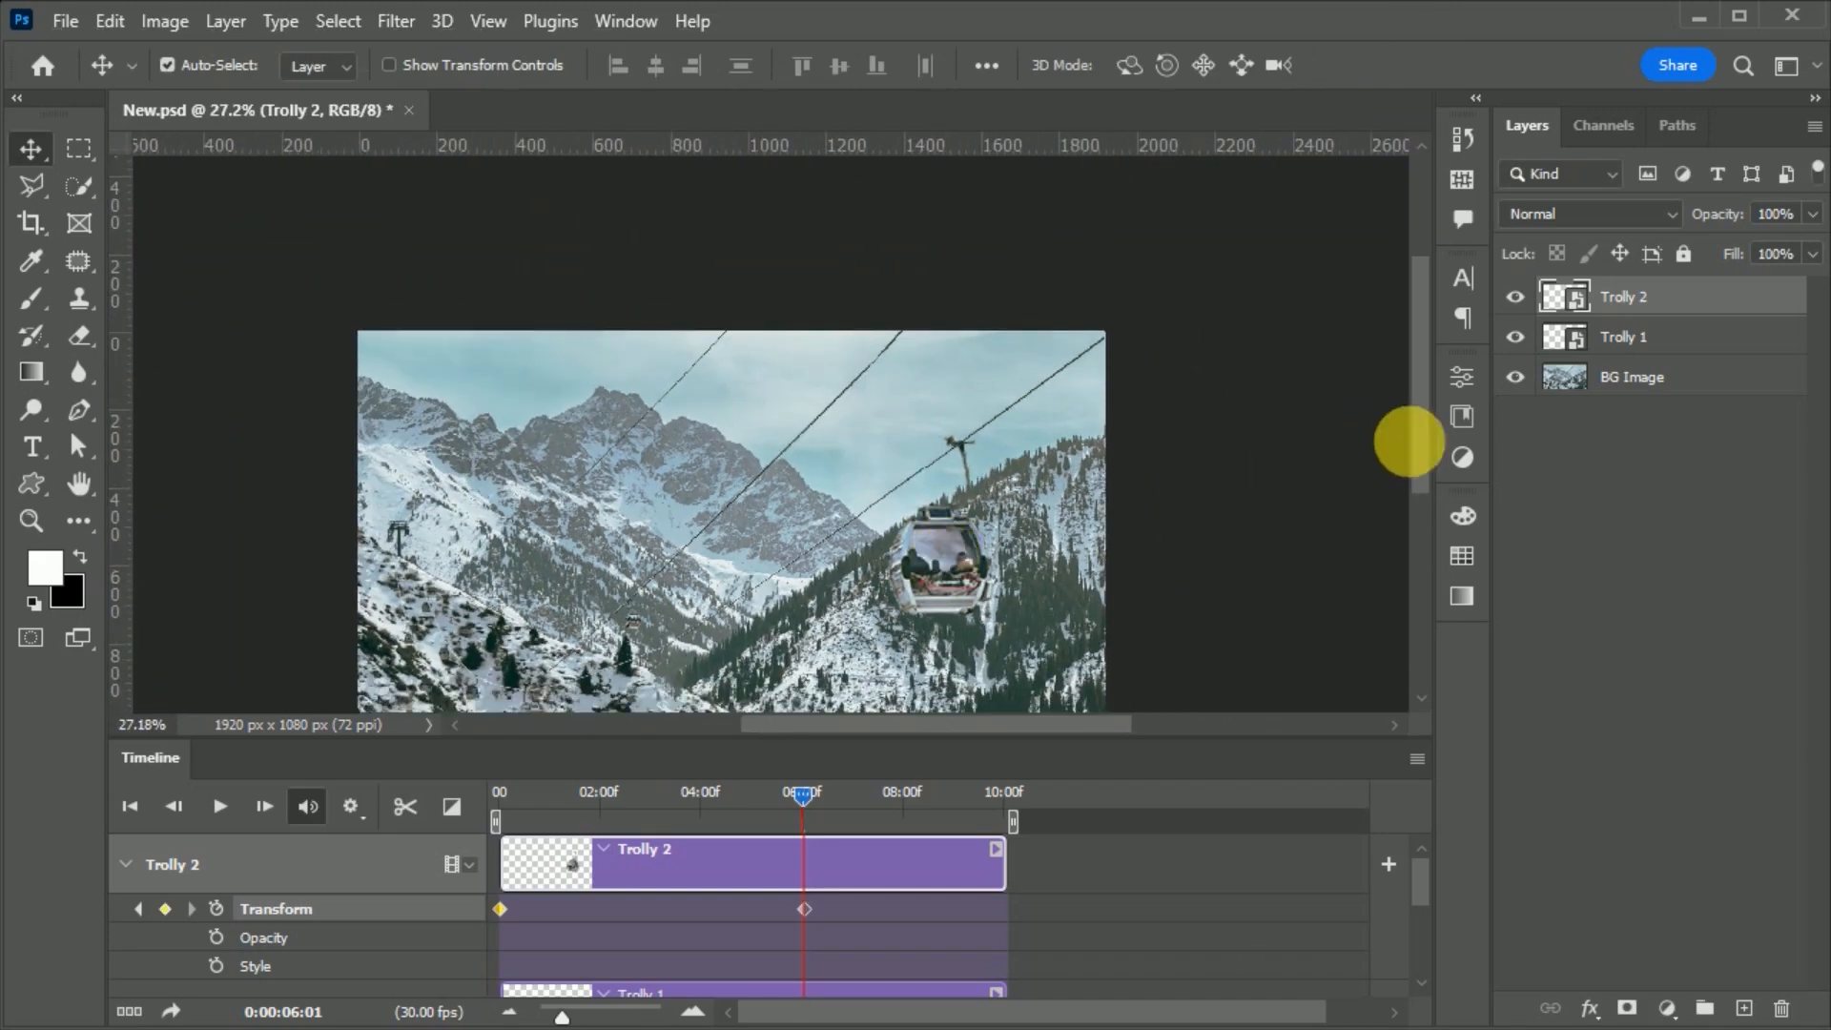
left_click_drag(1417, 441, 1419, 488)
- Collapse both trolly tracks, preview the cable car animation from the beginning, and return the playhead to the start
left_click_drag(800, 795, 156, 890)
left_click(125, 863)
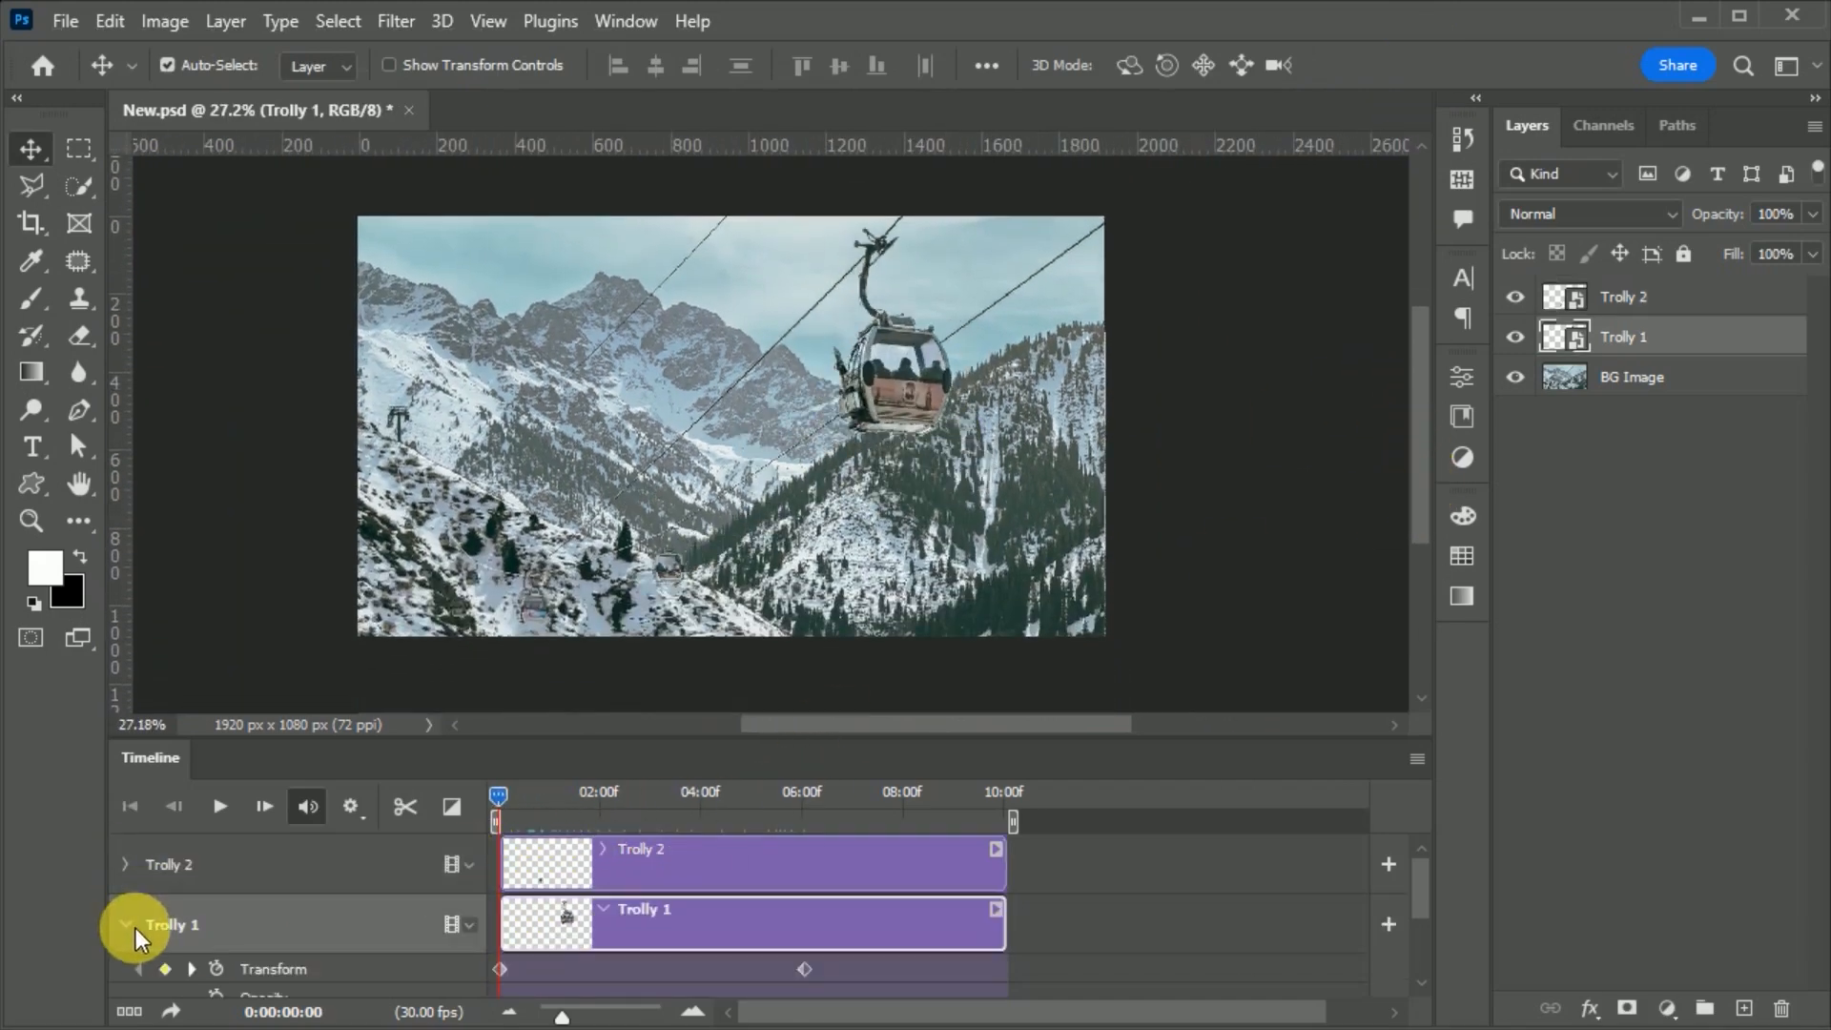
left_click(127, 926)
key("space")
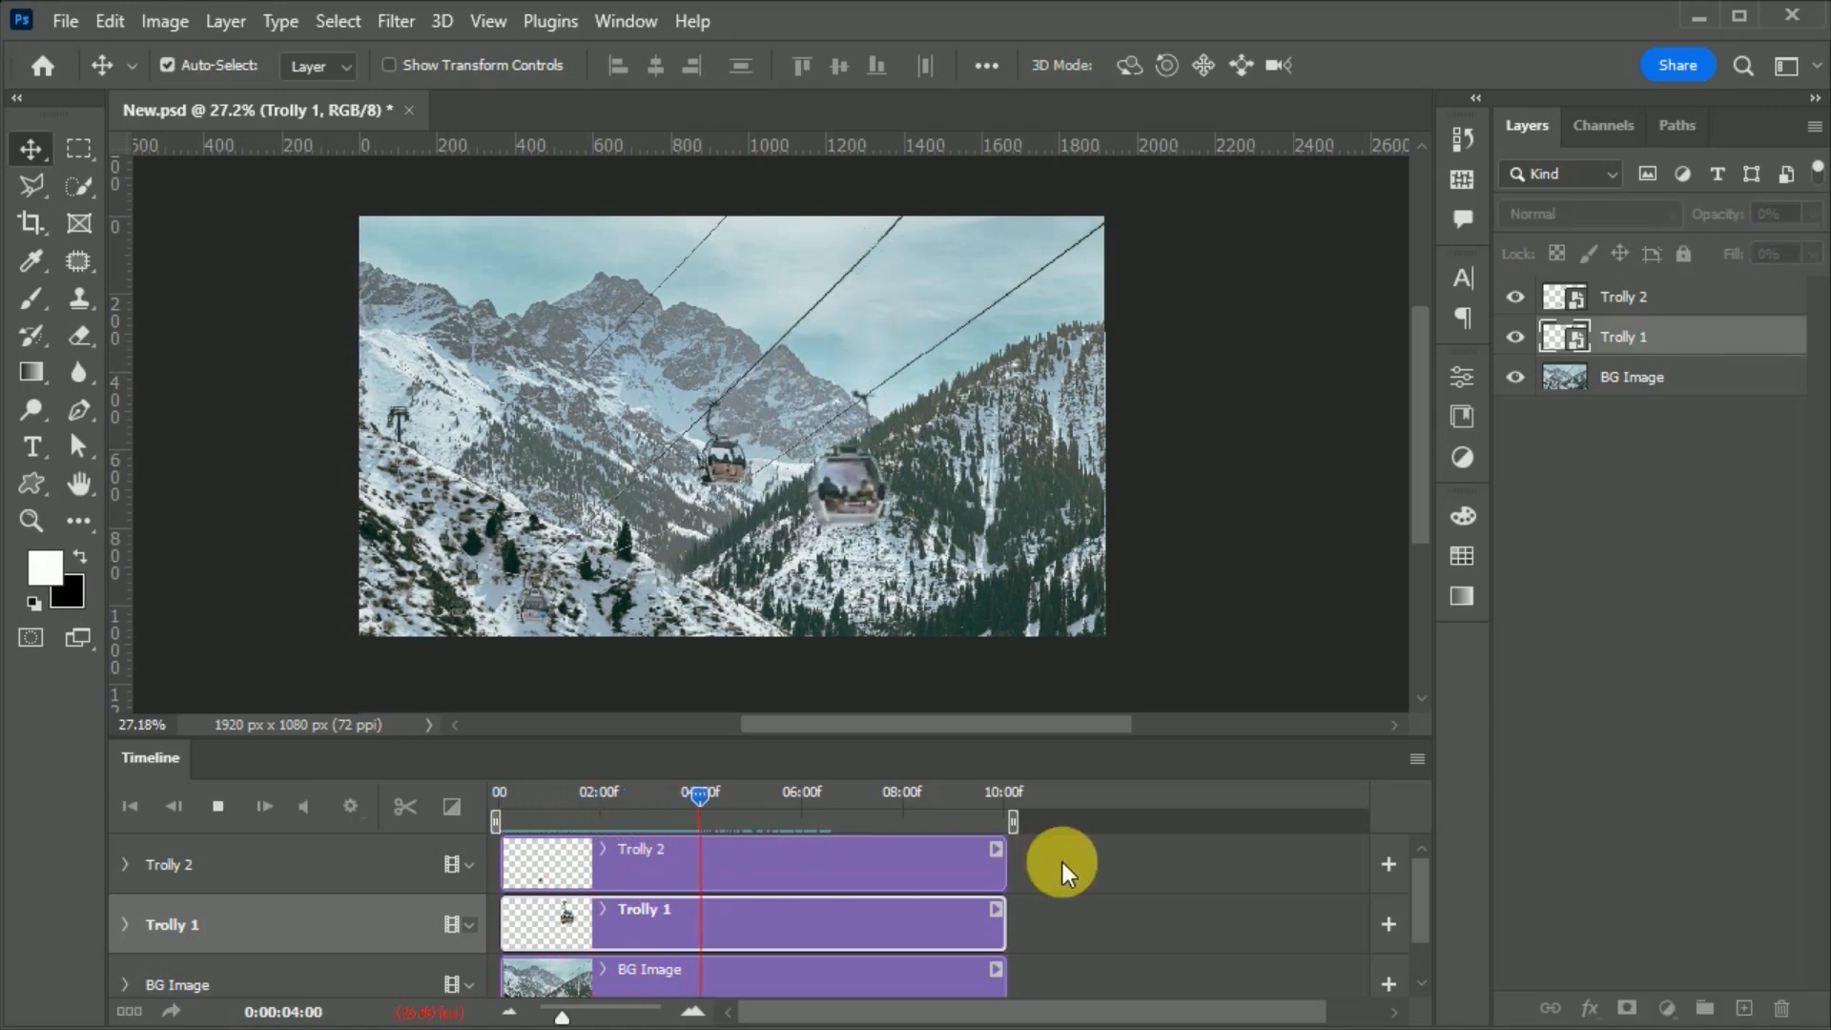
key("space")
left_click_drag(817, 795, 498, 806)
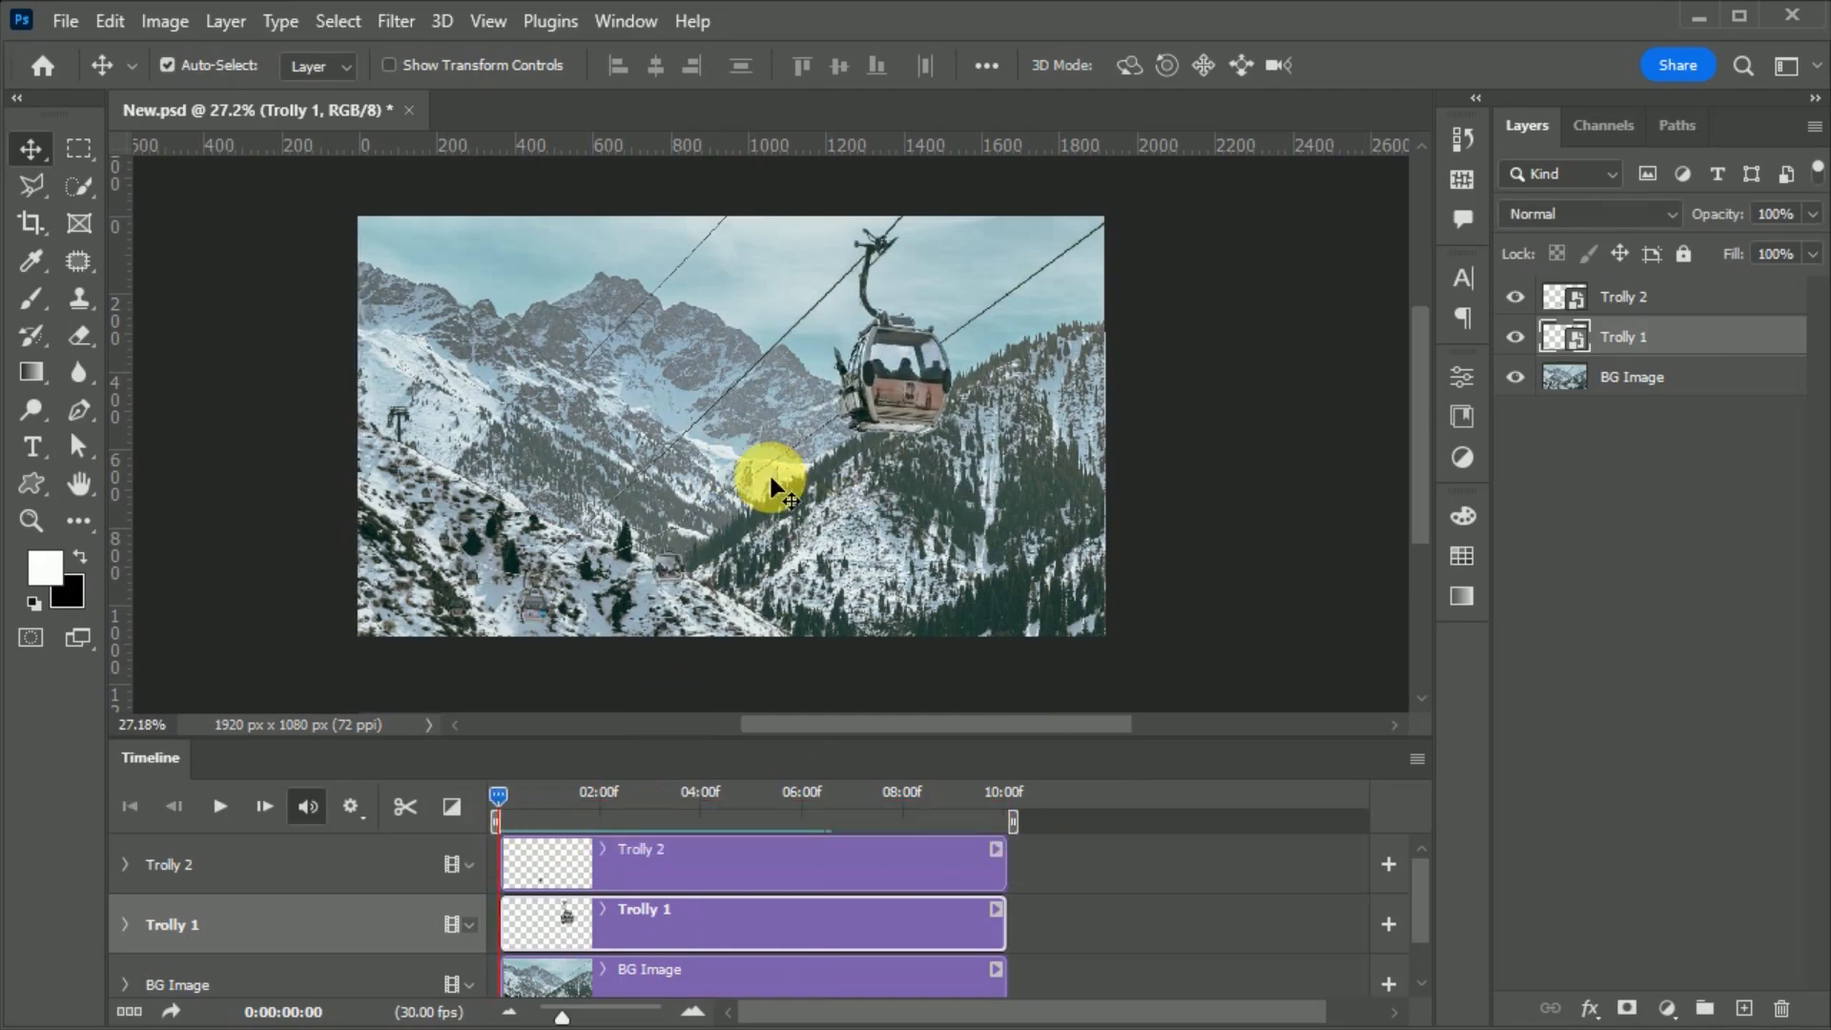
- Place the video snow_-_124280 (720p) from Downloads as an embedded object, filtering the files to Video formats
left_click(64, 21)
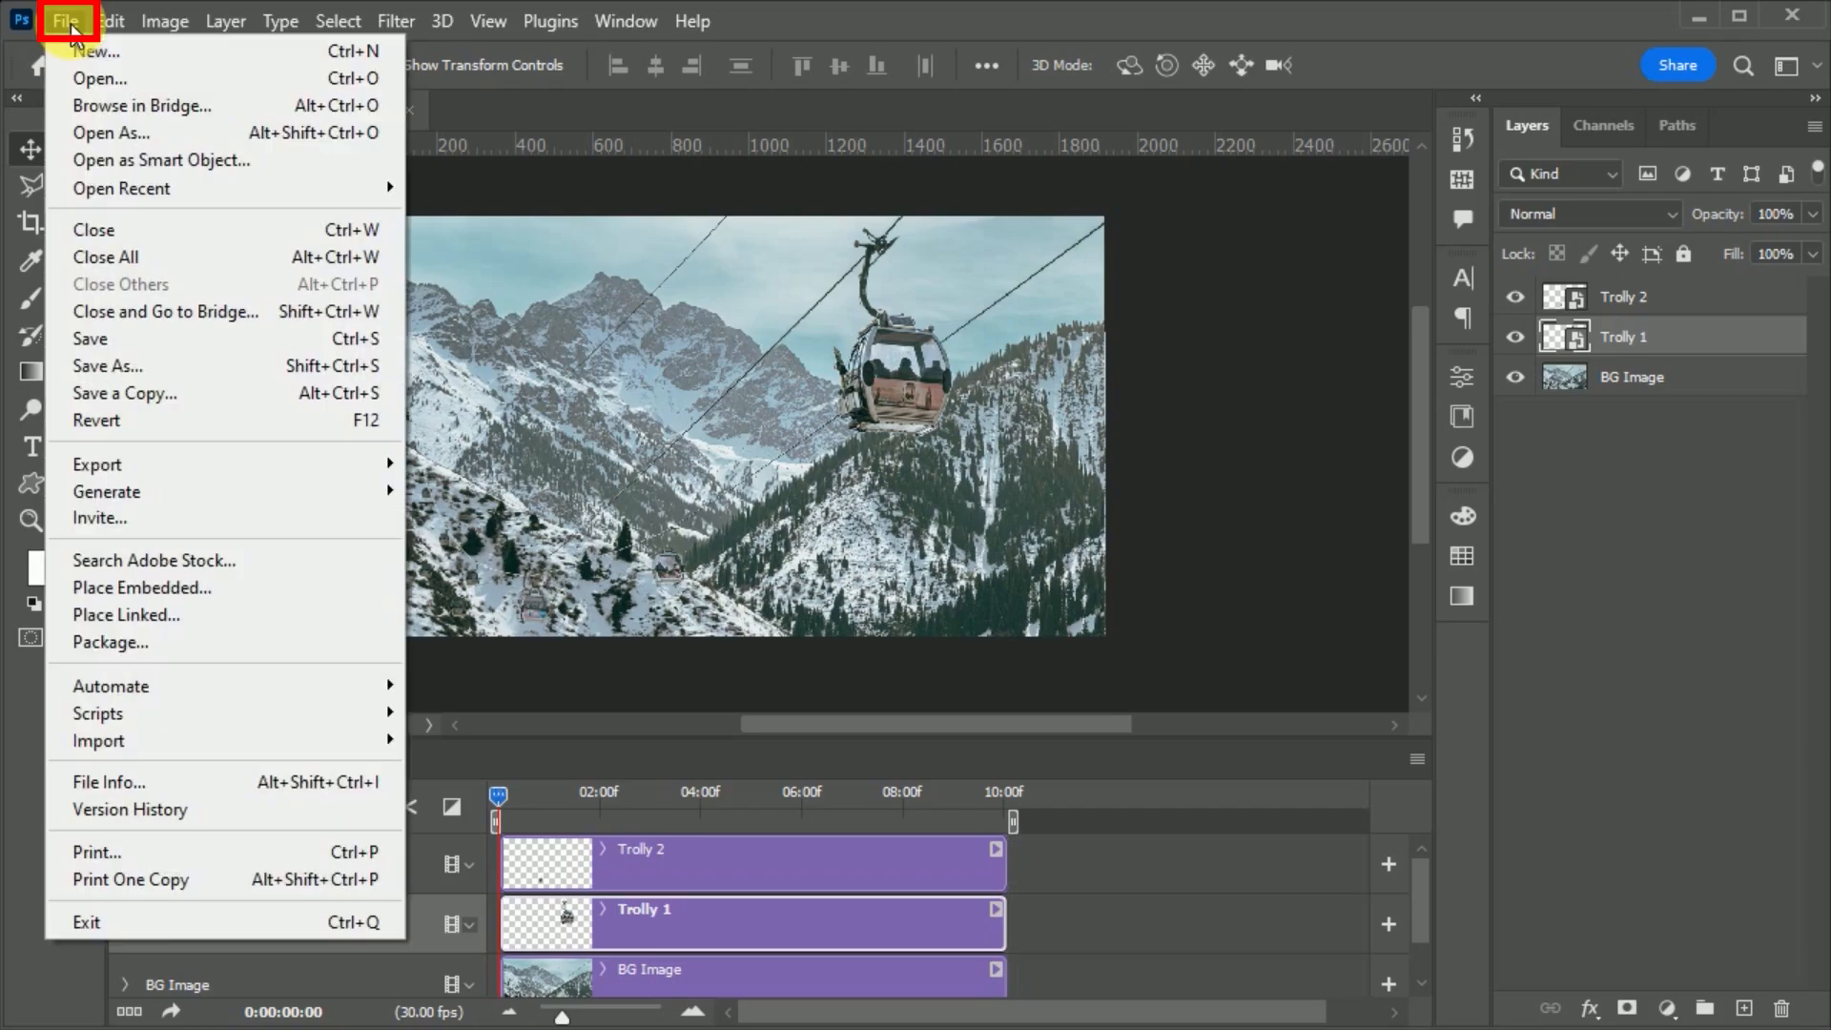
left_click(248, 589)
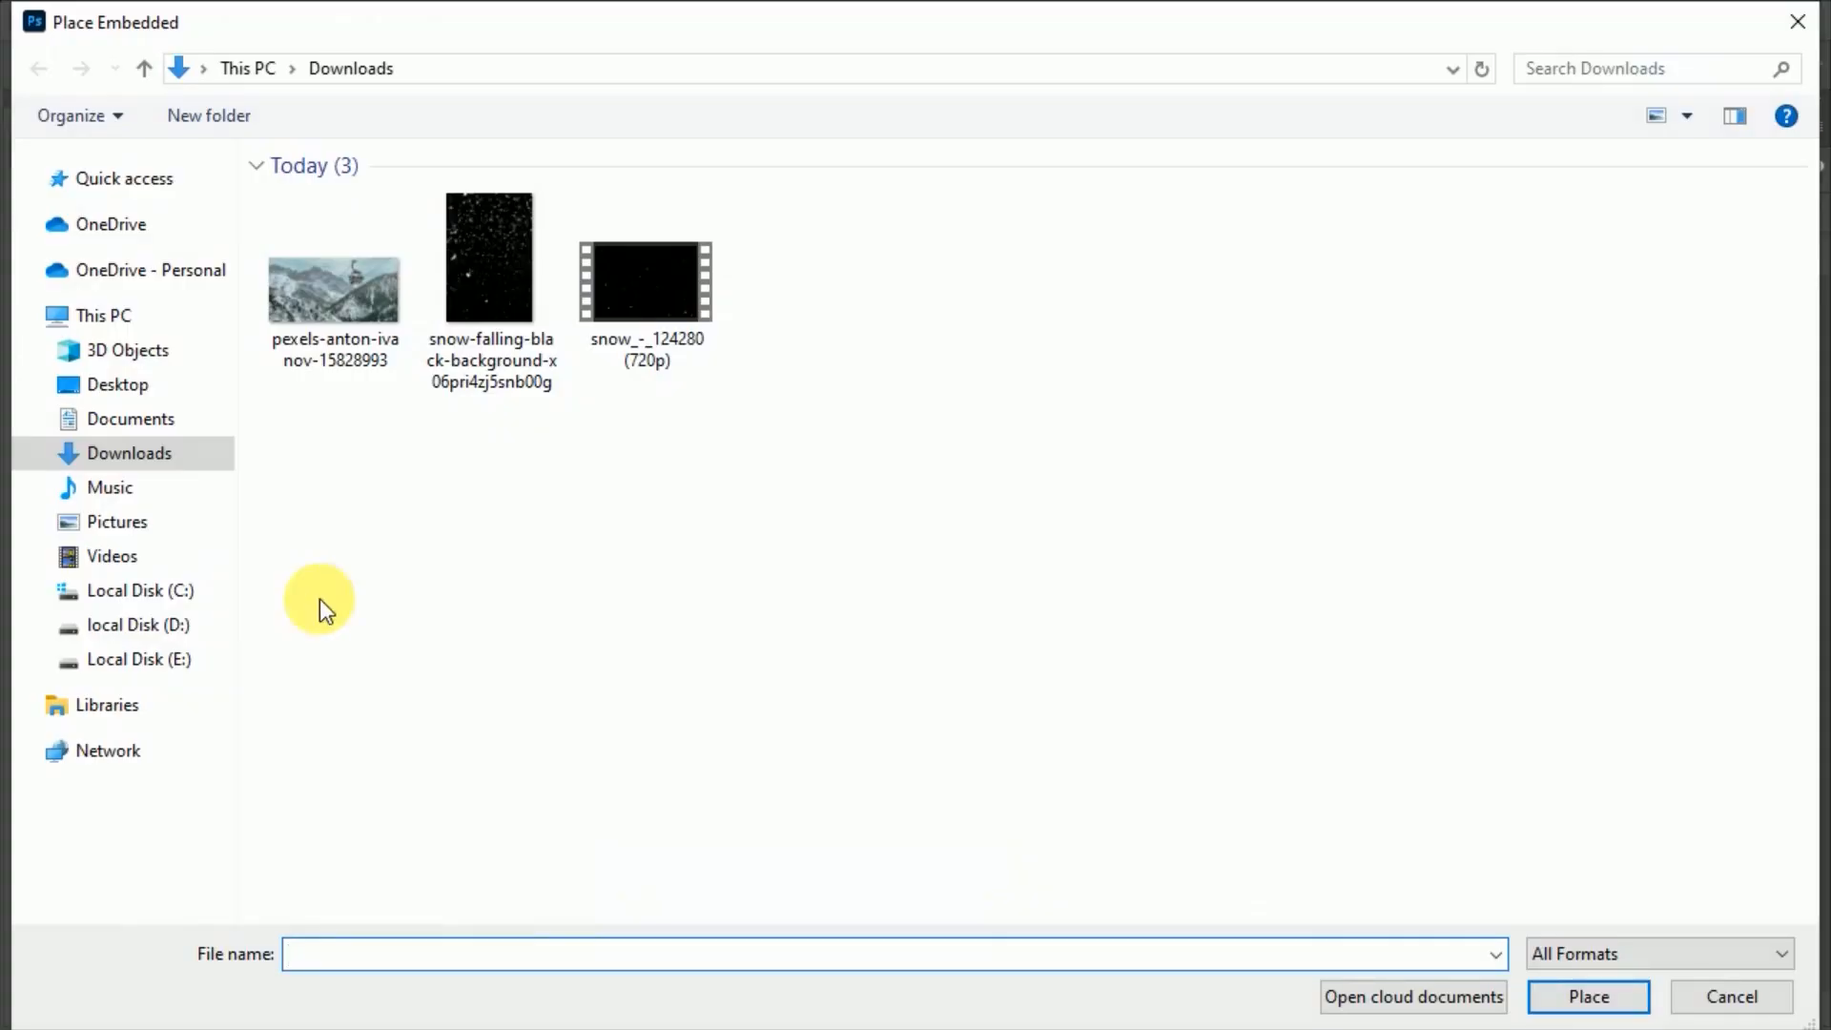
left_click(696, 322)
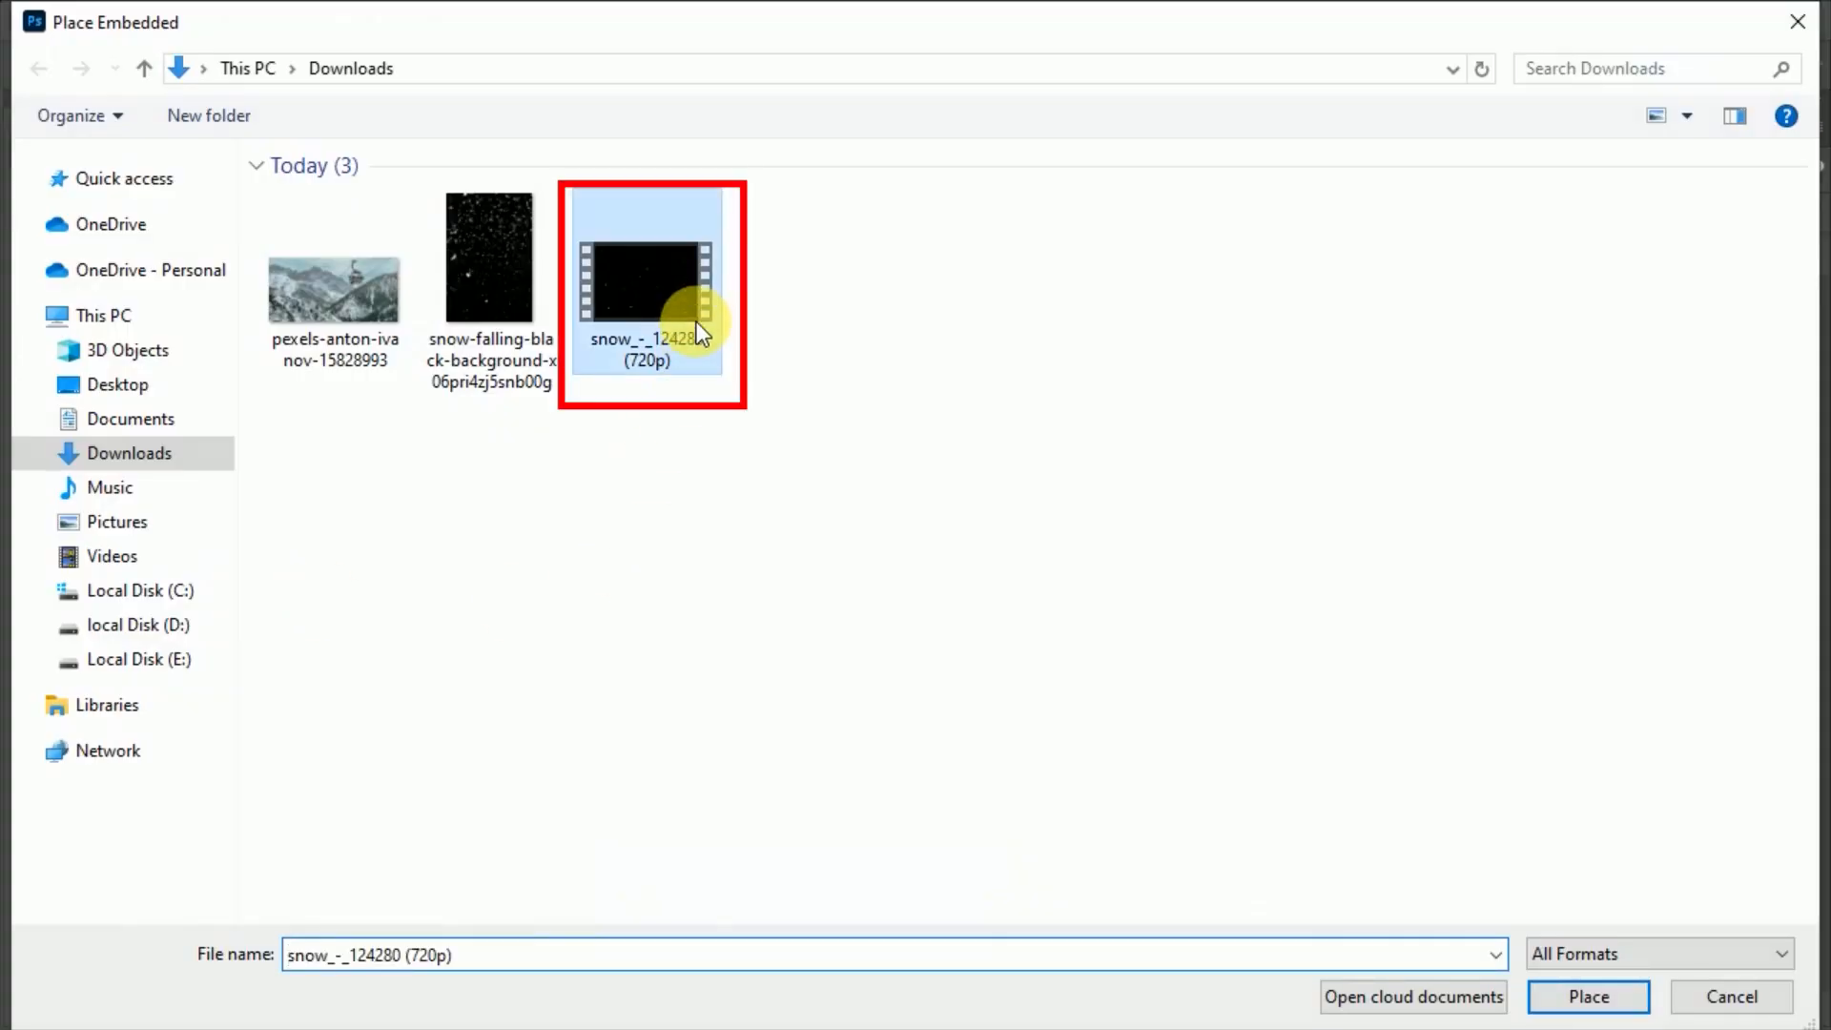
left_click(1676, 954)
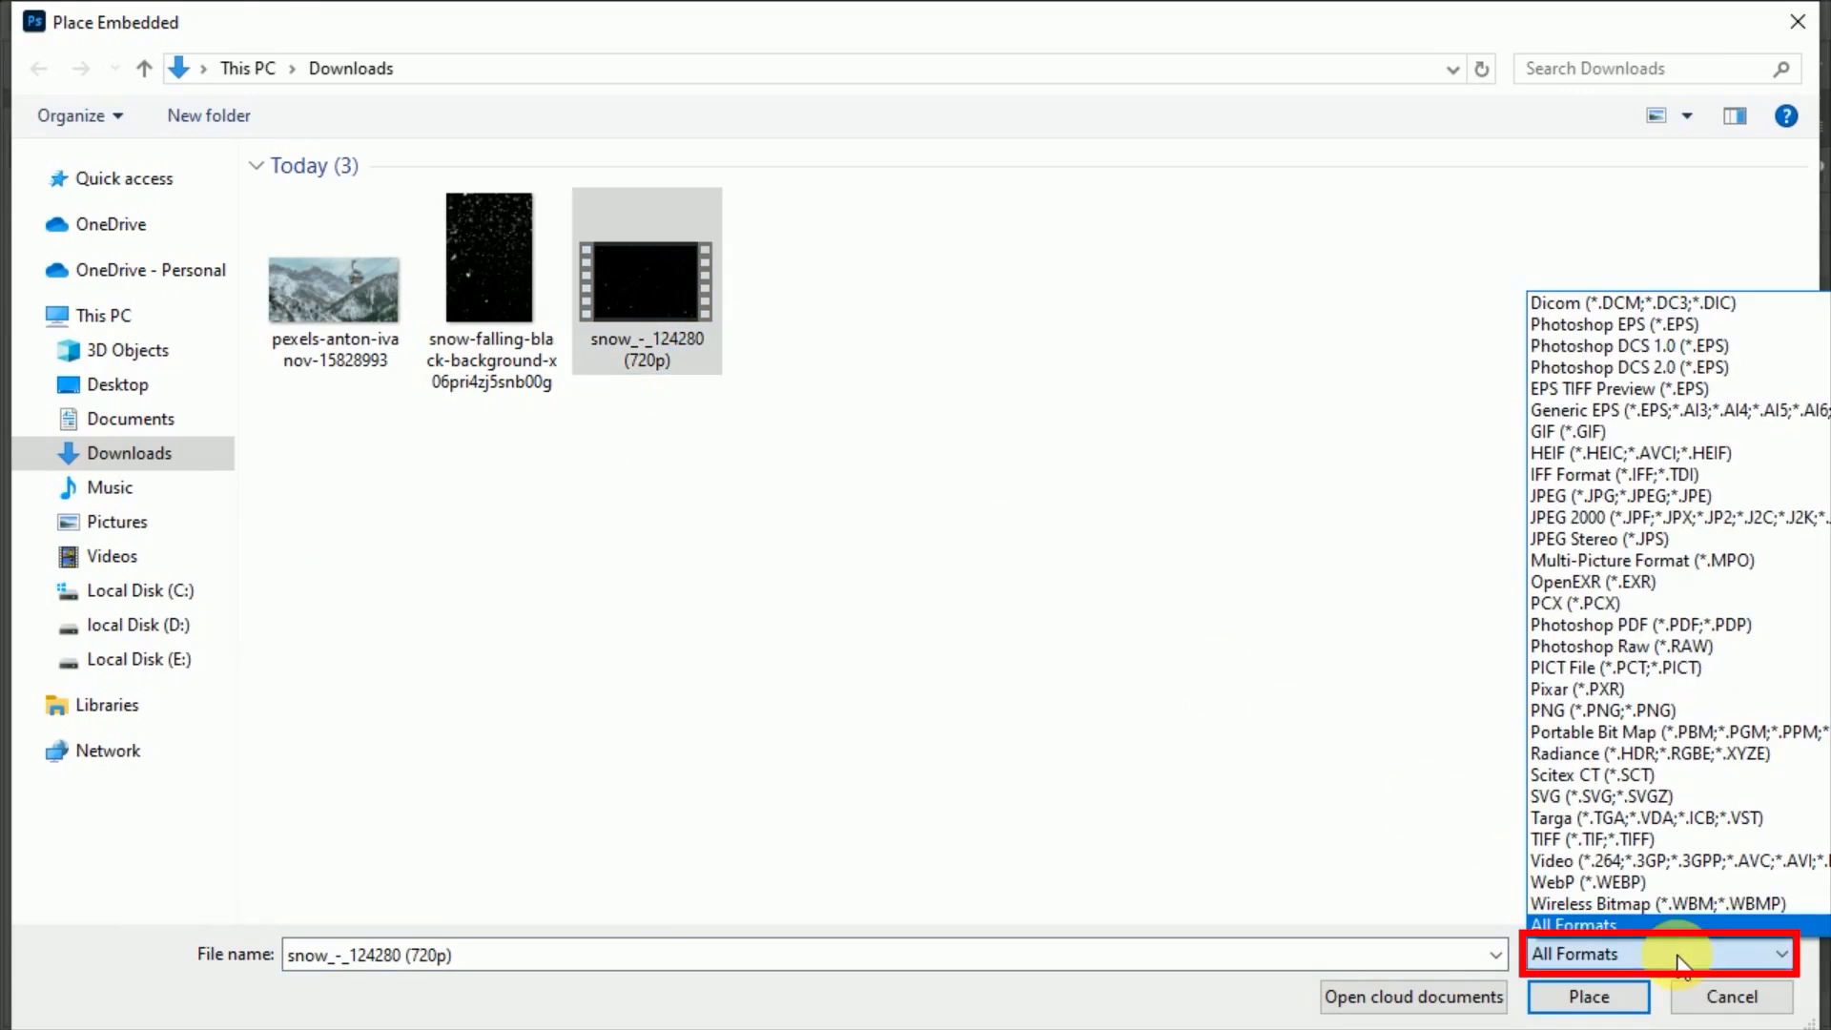
left_click(1729, 869)
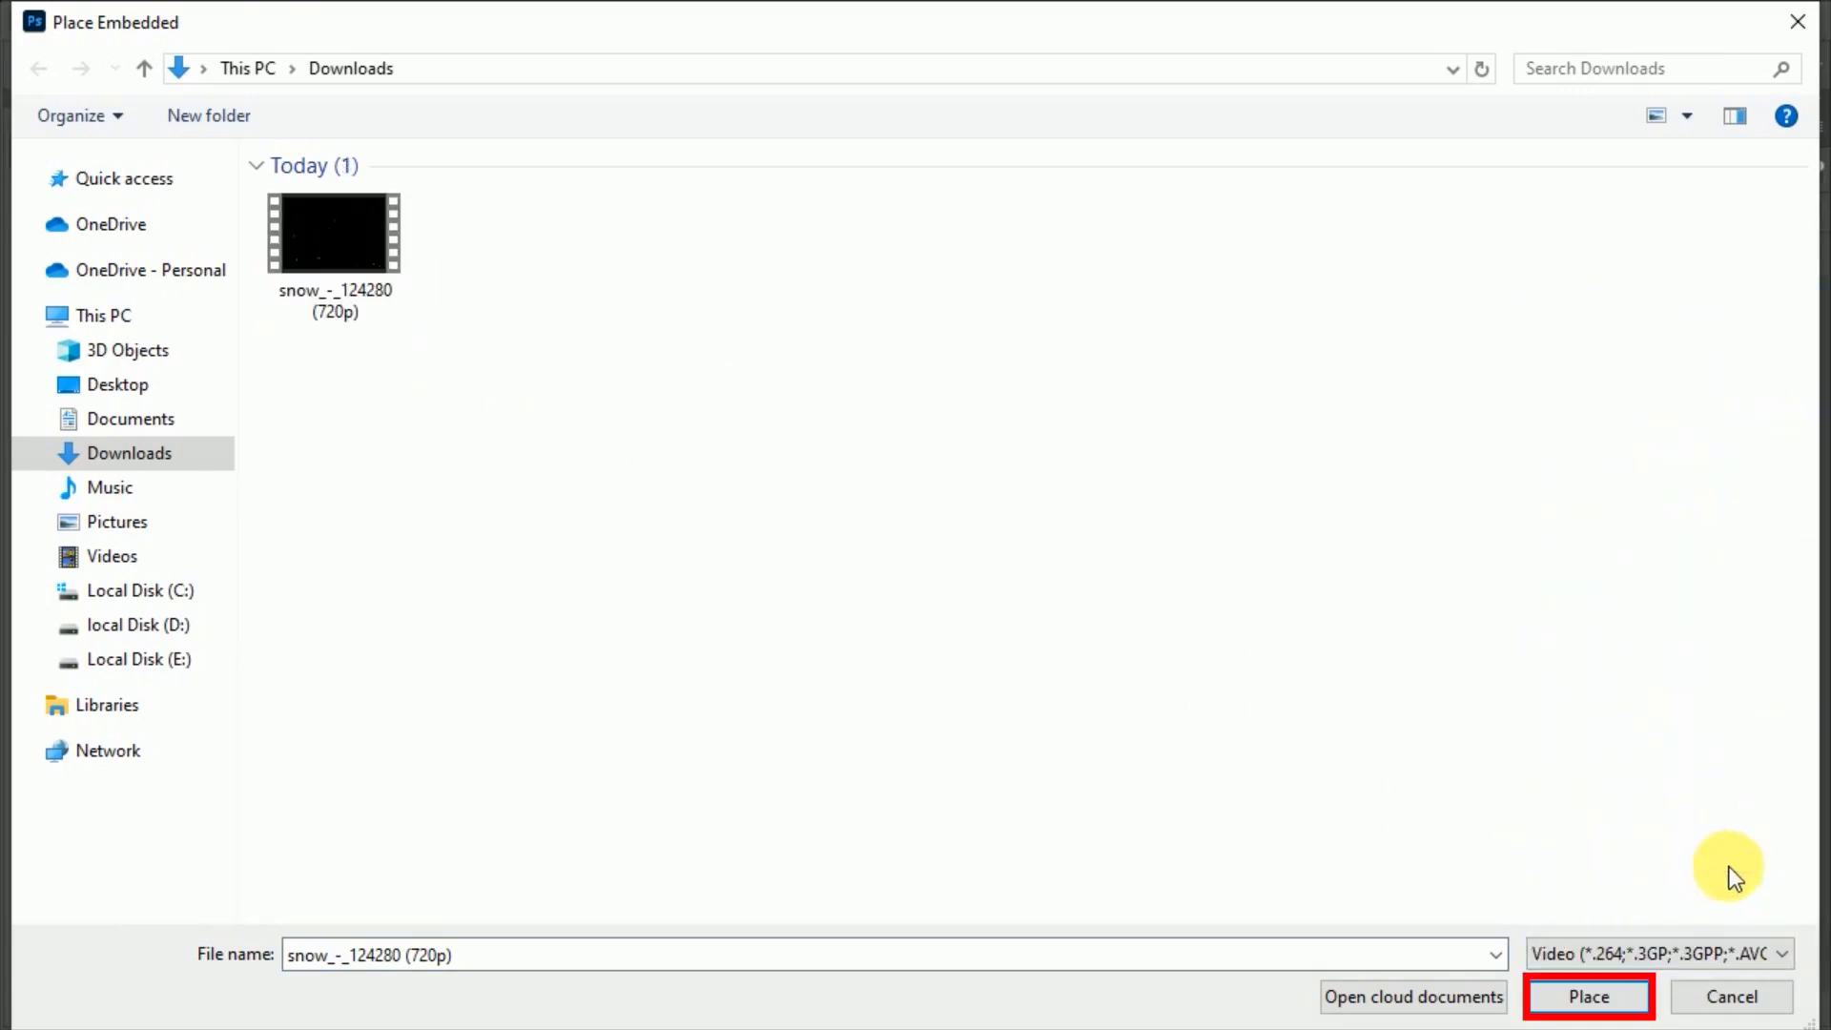
left_click(1622, 992)
- Scale the placed snow video to about 156% so it covers the whole canvas, and apply the transform
left_click_drag(991, 579, 1119, 645)
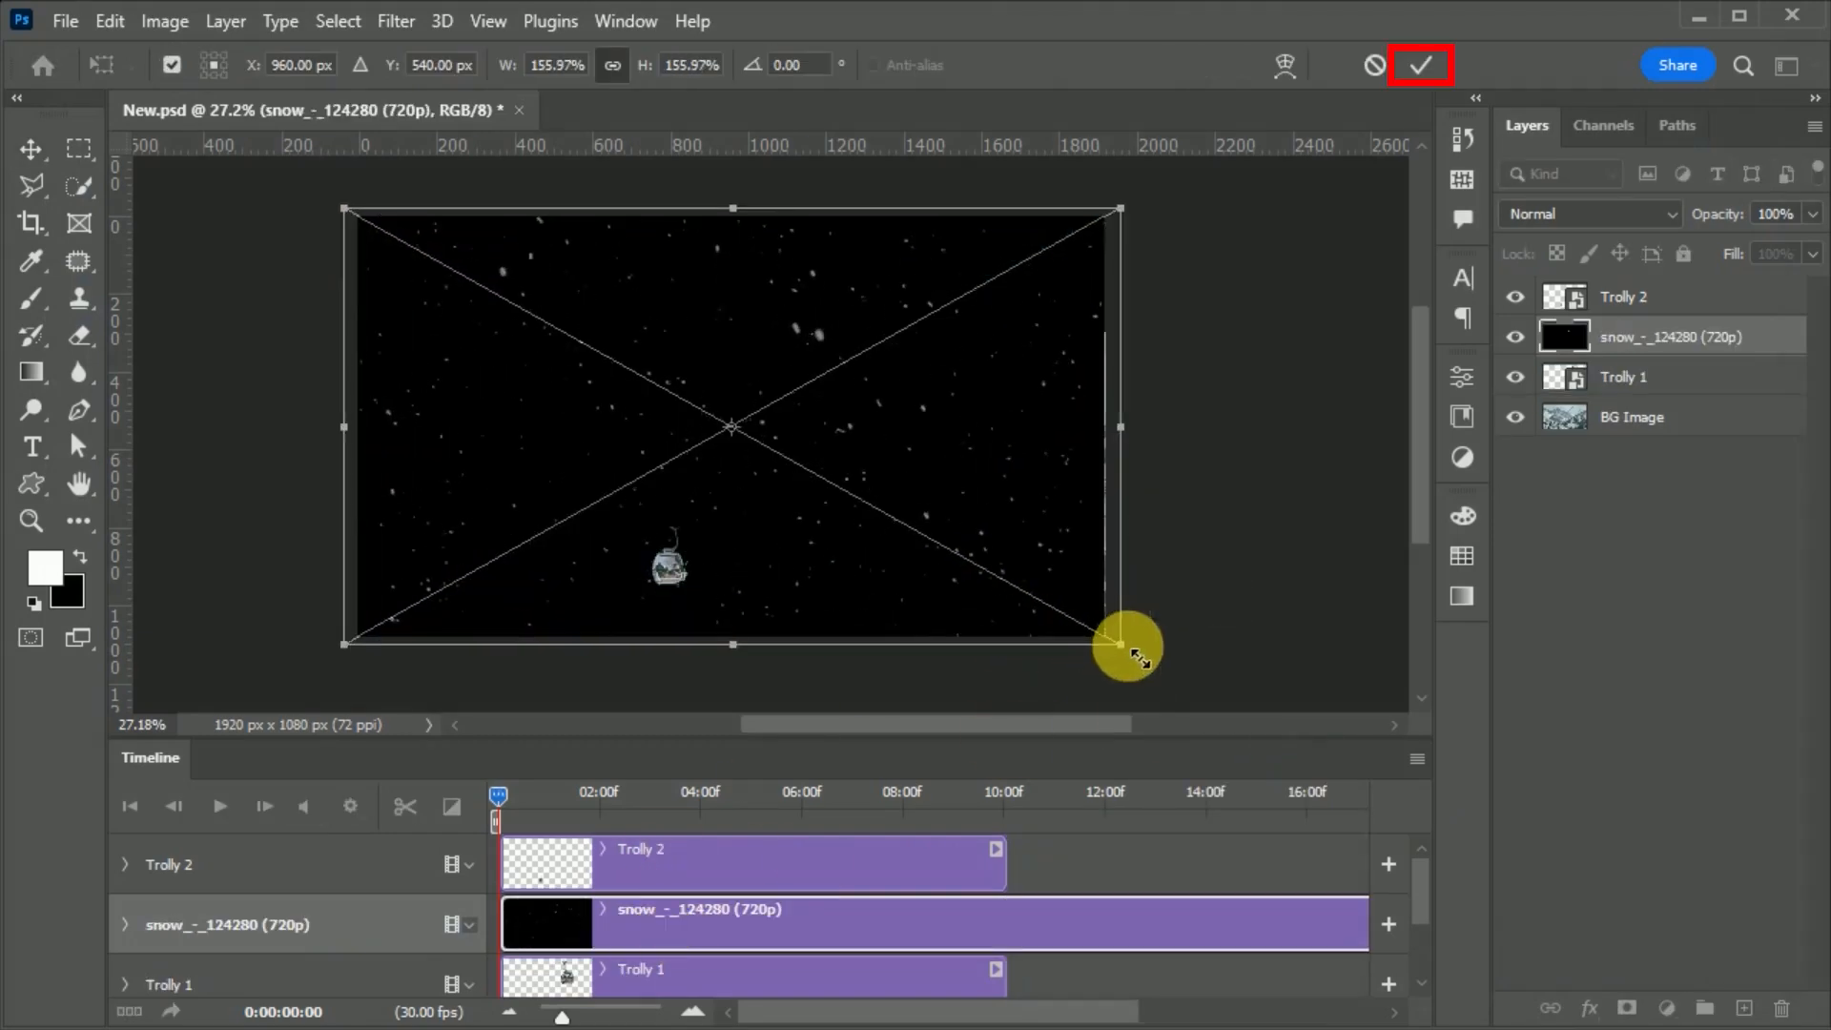
left_click(1424, 67)
left_click(1341, 443)
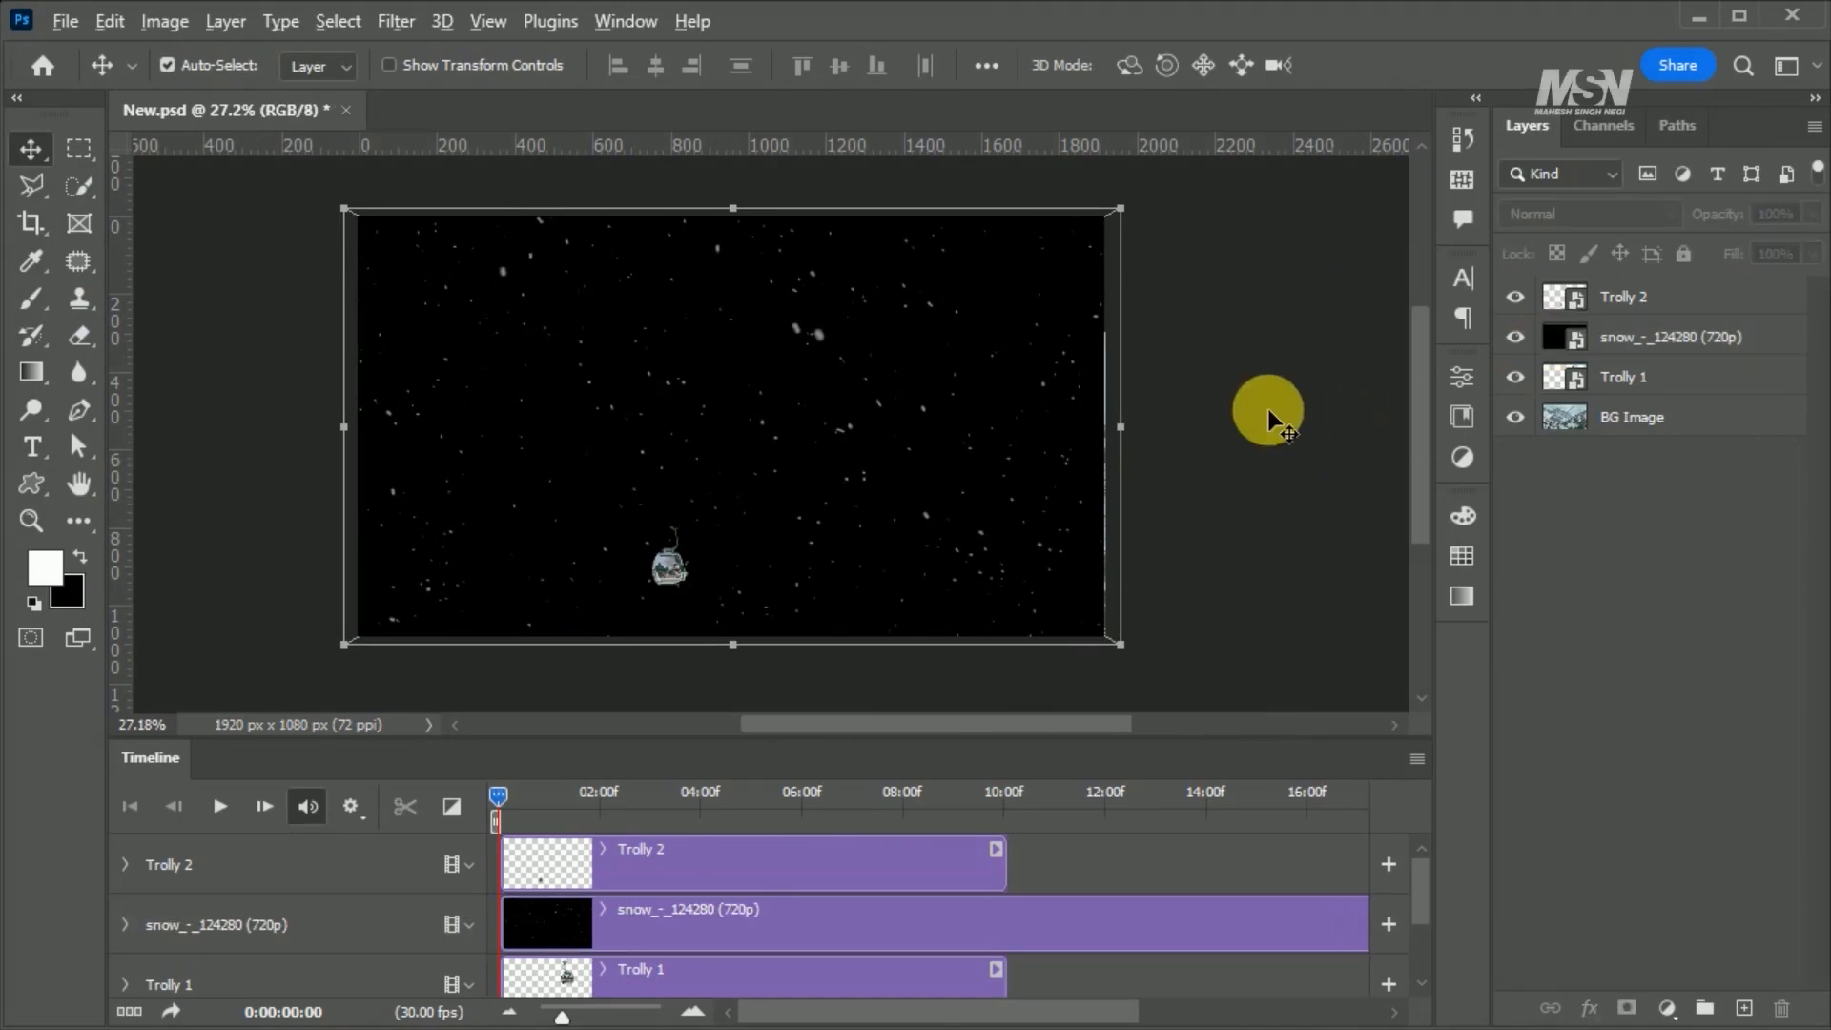
- Move the snow video layer above Trolly 2 and rename it Snow Video
left_click_drag(1553, 335, 1609, 303)
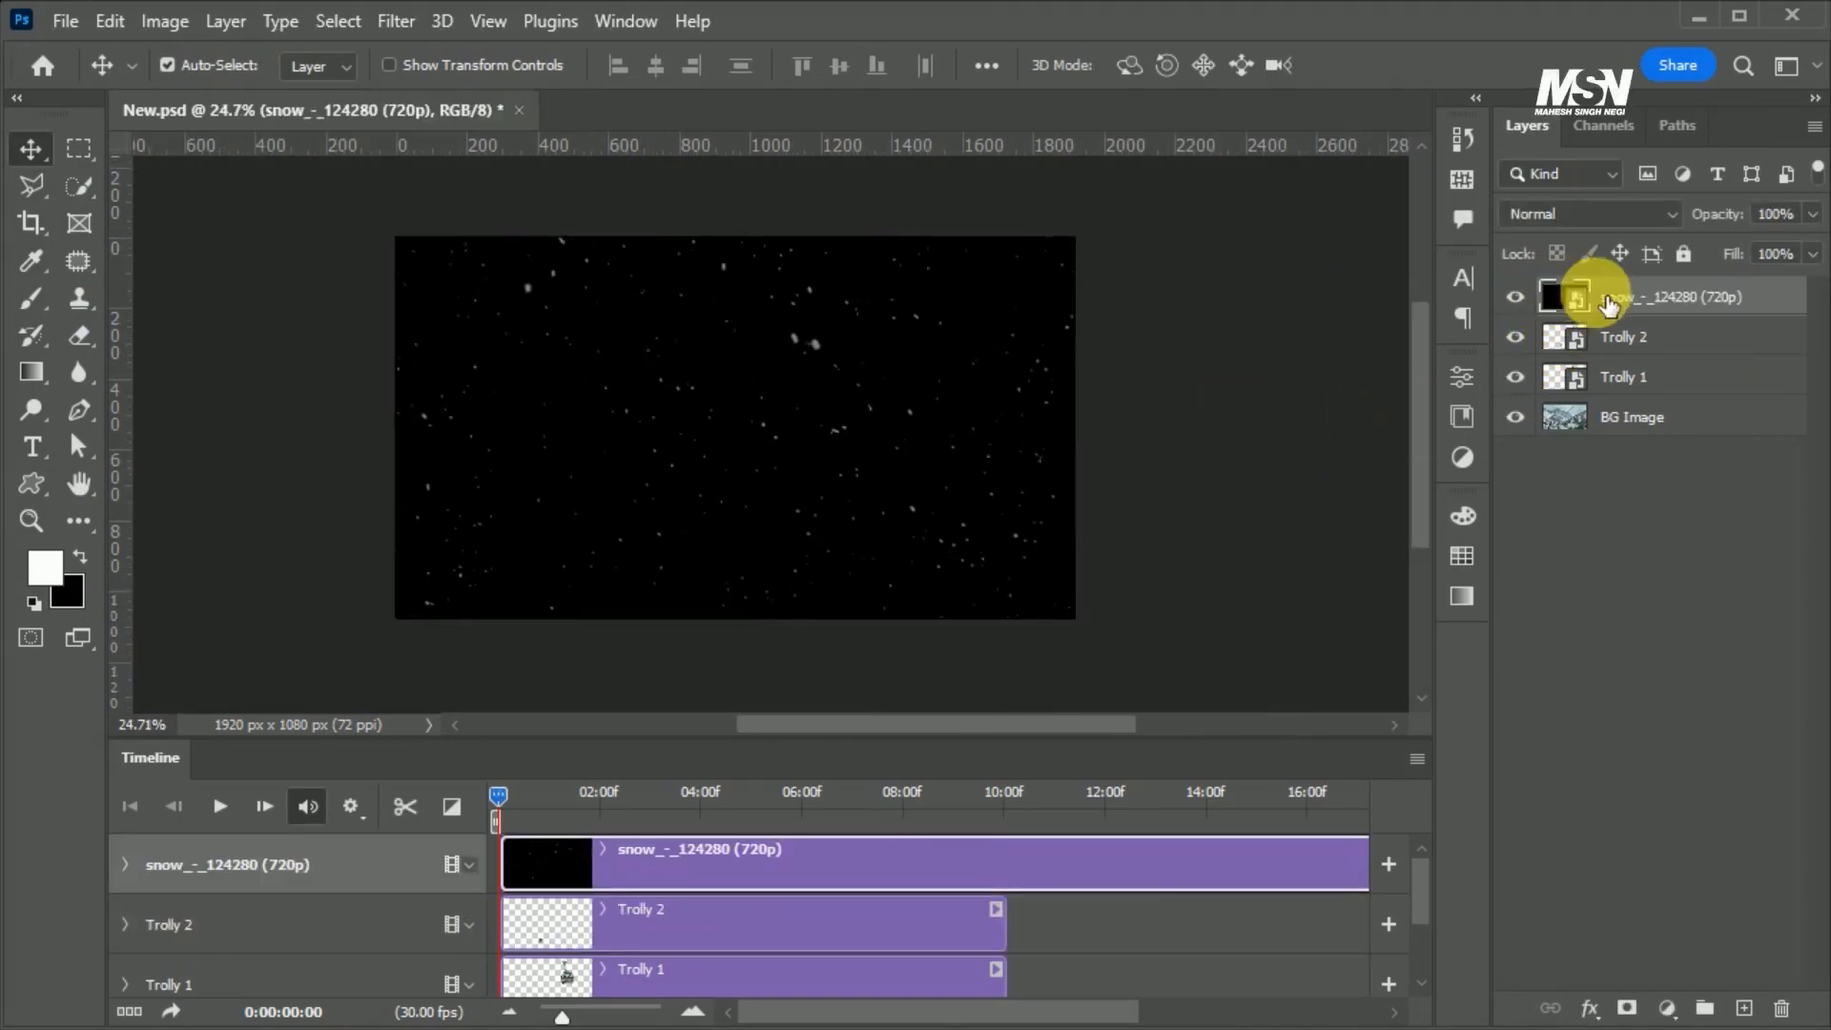
double_click(1682, 298)
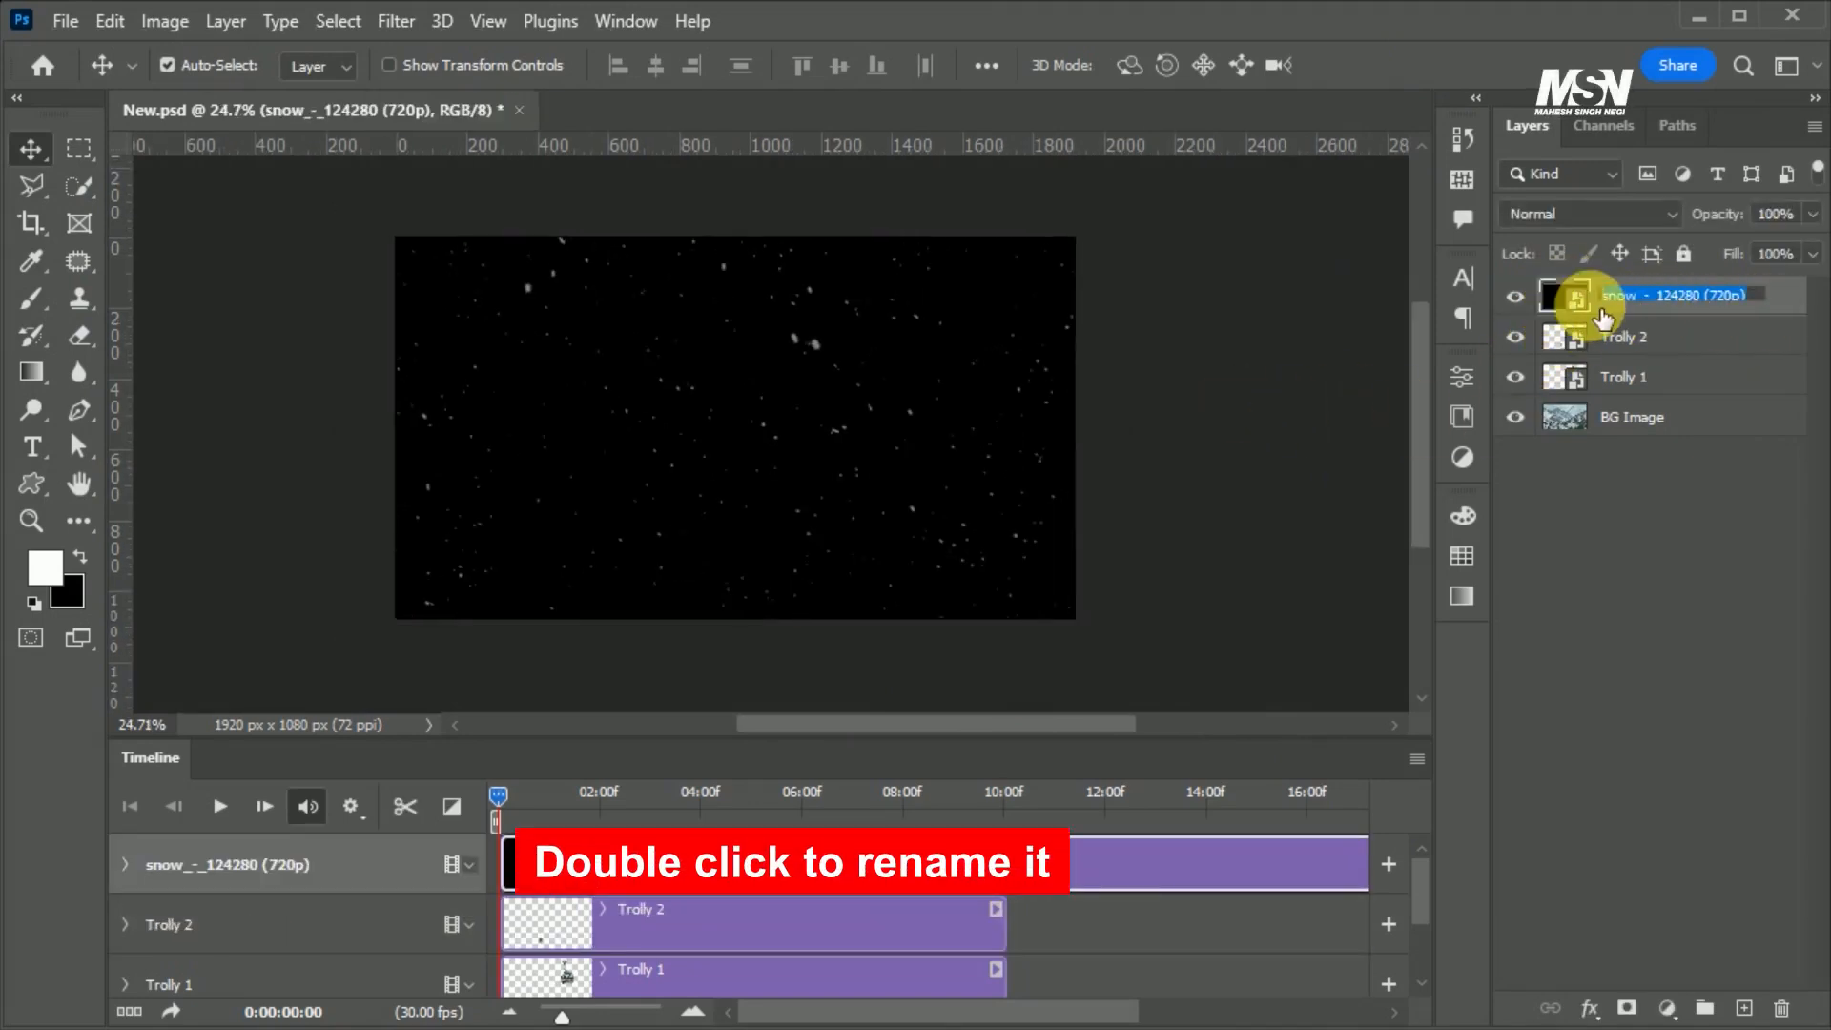
type("Snow Video")
key("Return")
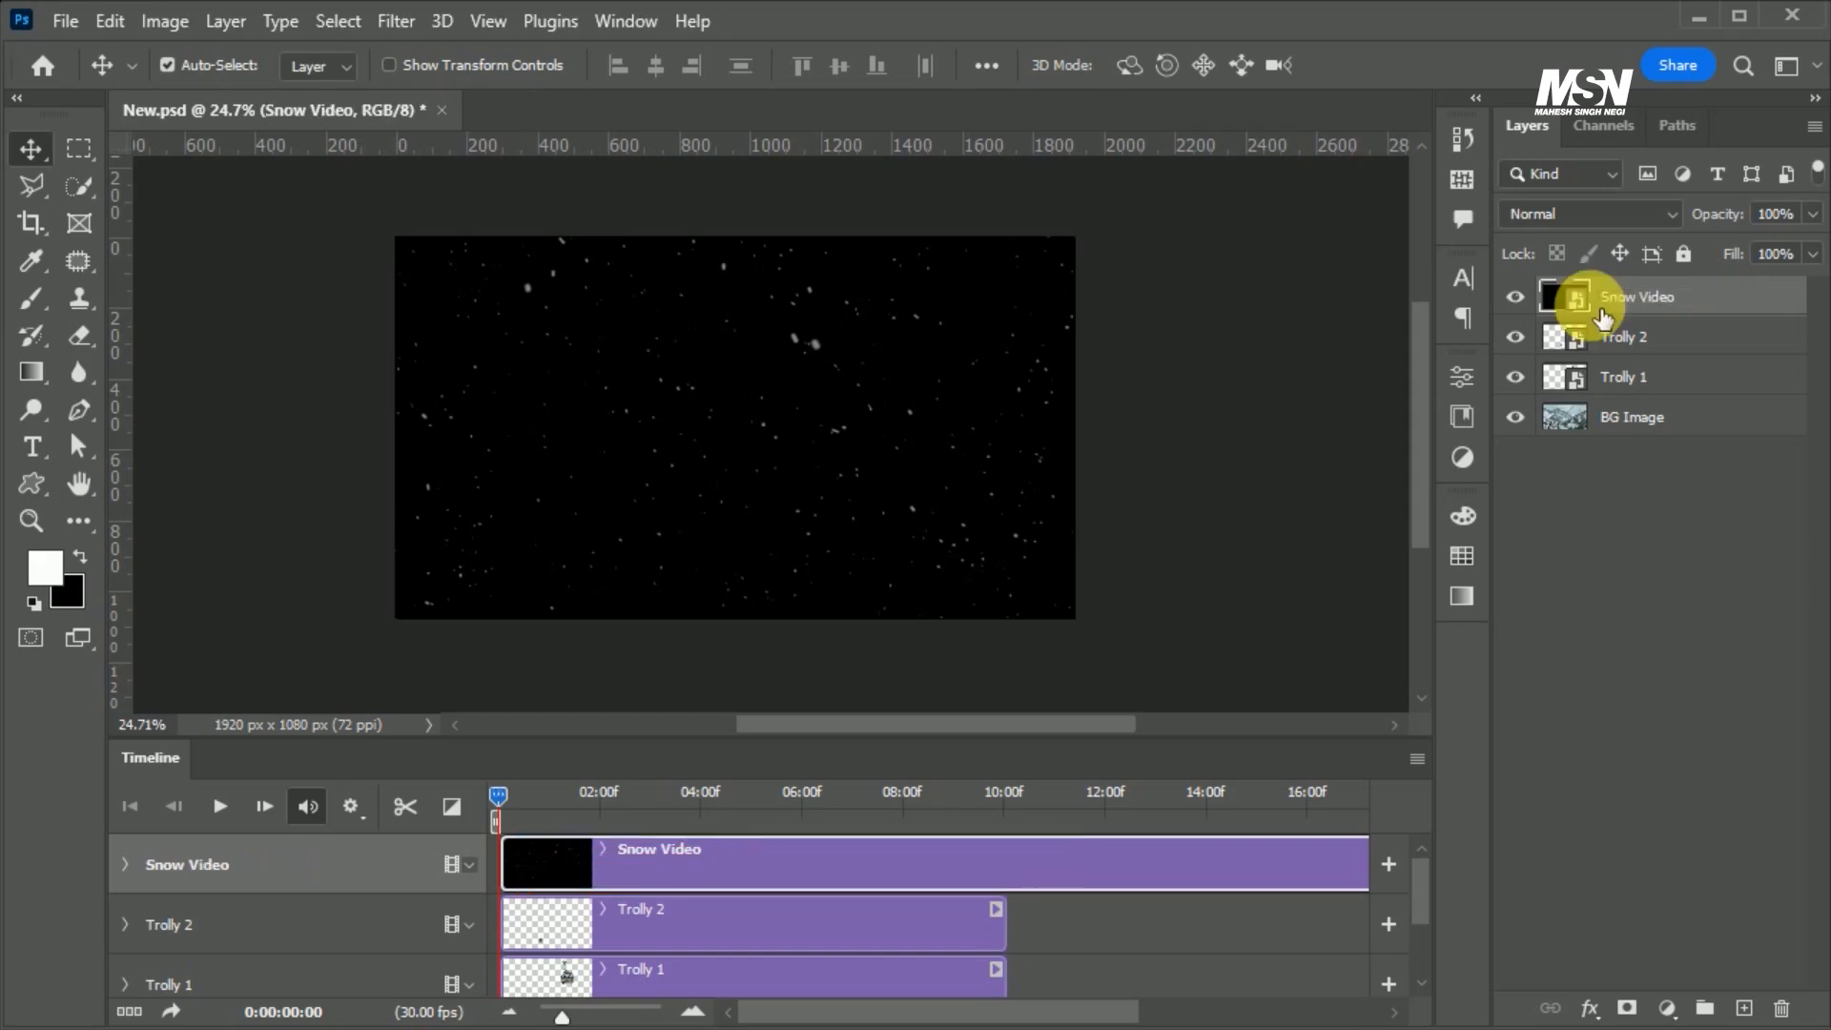
- Split the Snow Video clip at 0:00:10:02, where the trolly clips end, and delete the part after it
left_click_drag(506, 794, 1008, 819)
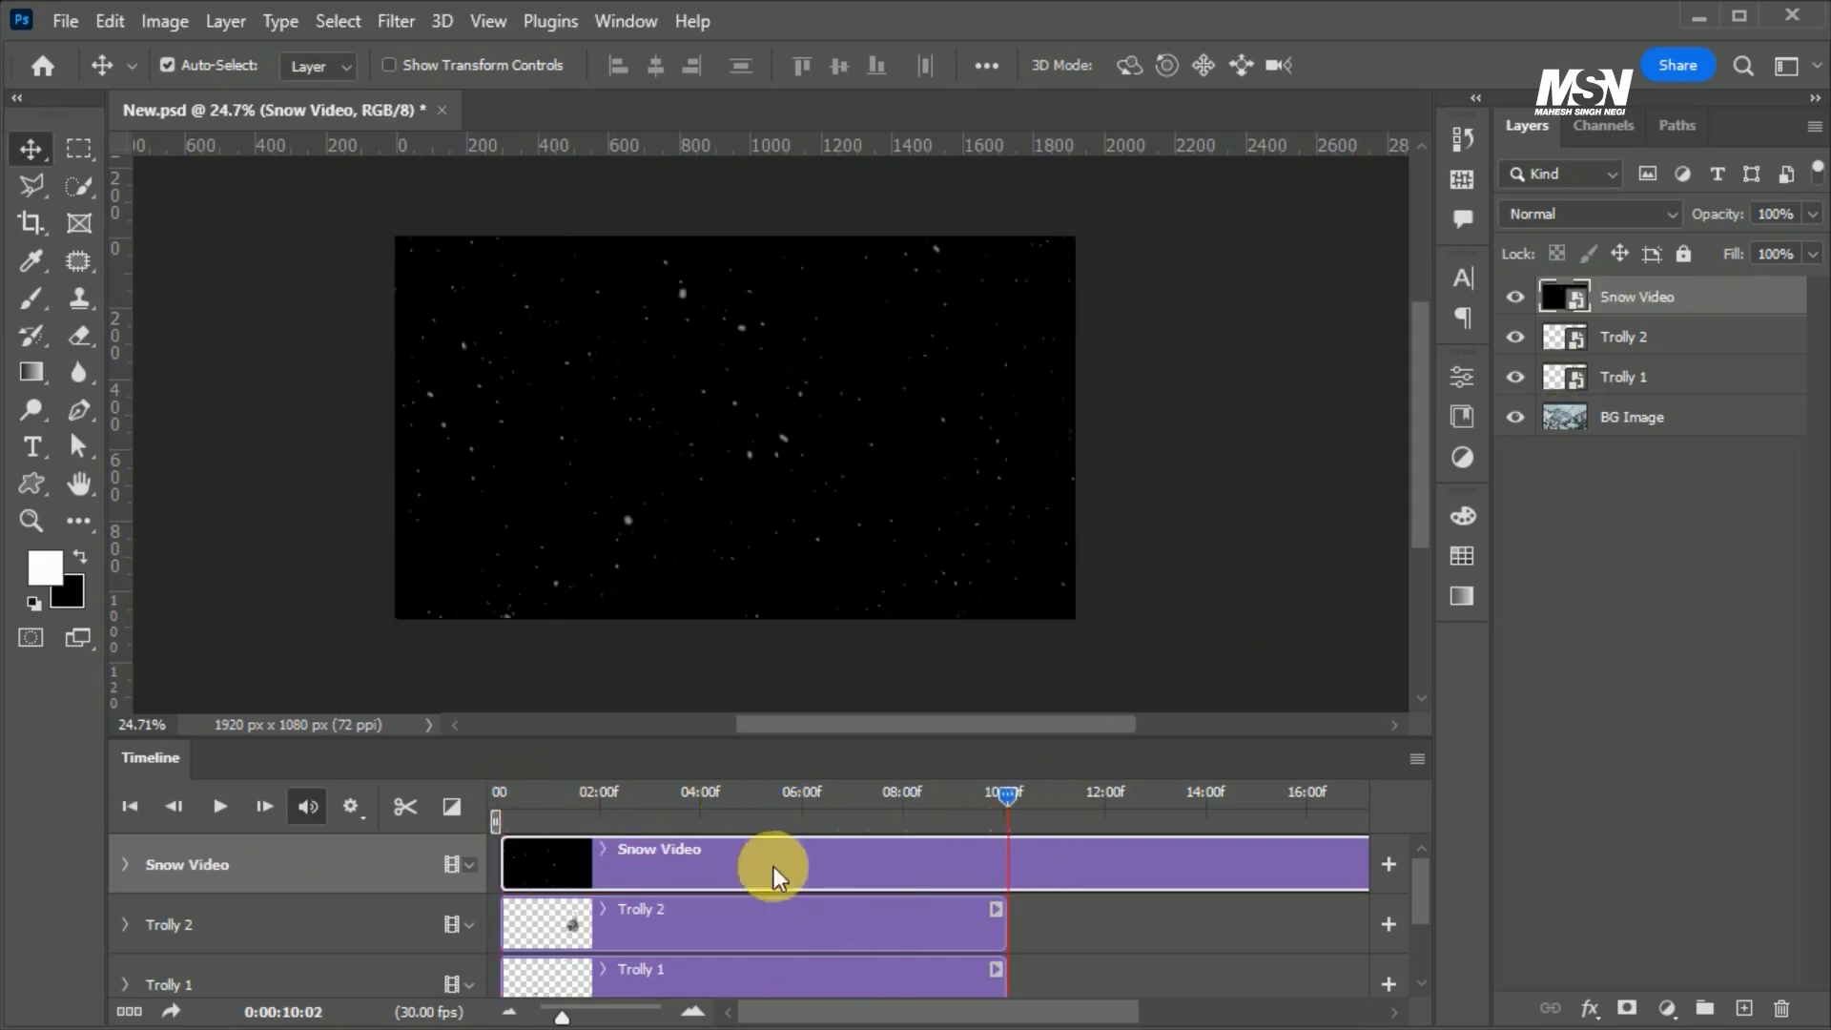
left_click(404, 805)
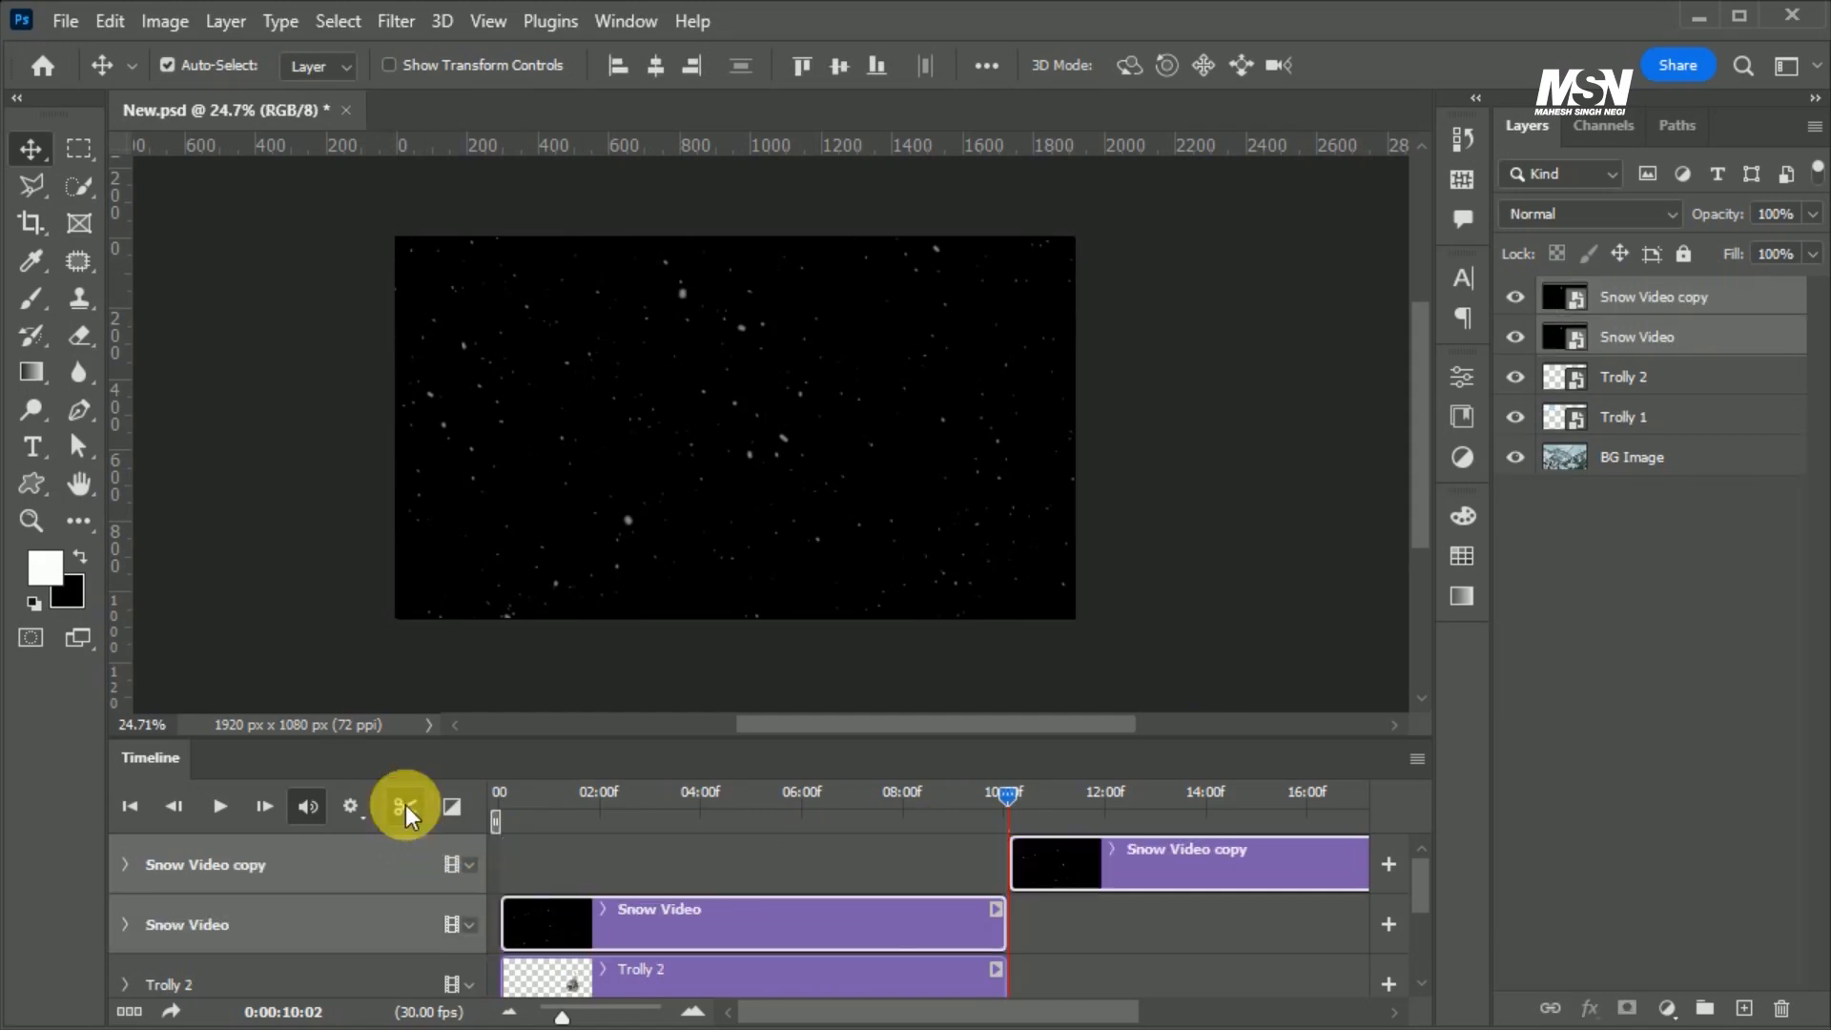
left_click(1112, 860)
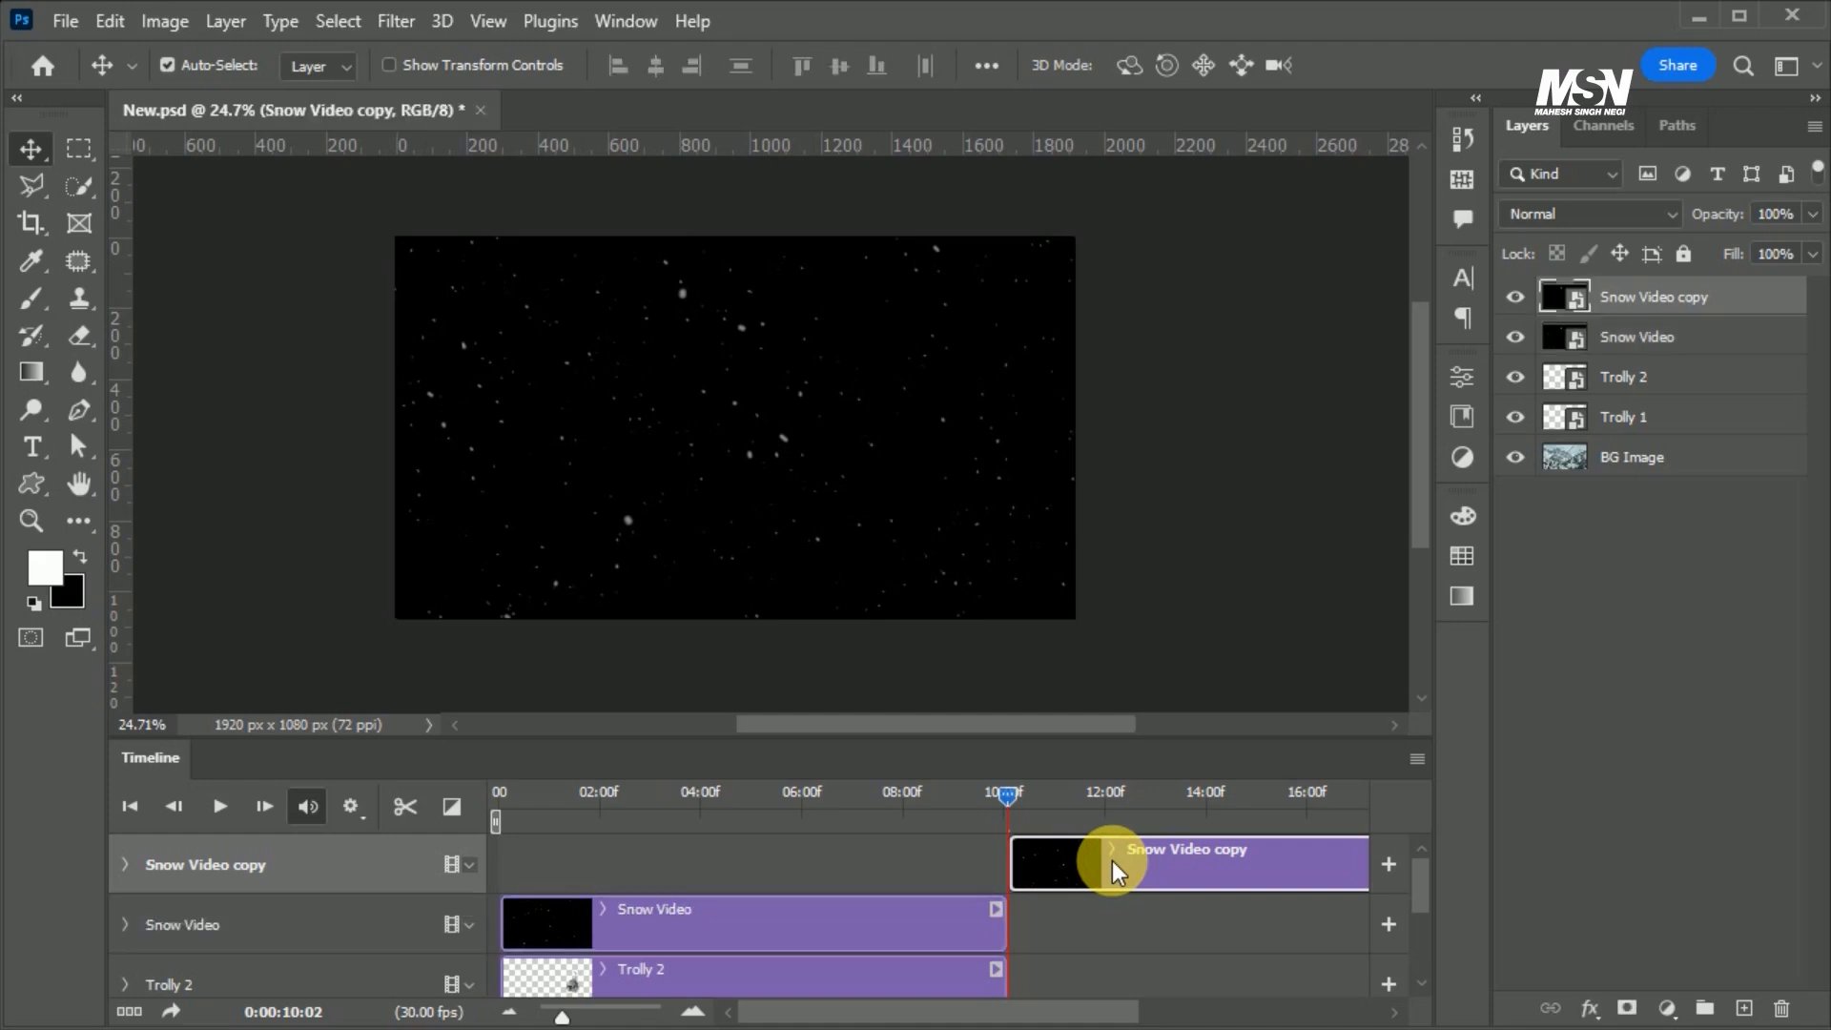
key("Delete")
- Set the Snow Video layer's blend mode to Screen and return the playhead to 0:00:00:00
left_click_drag(1003, 793, 813, 796)
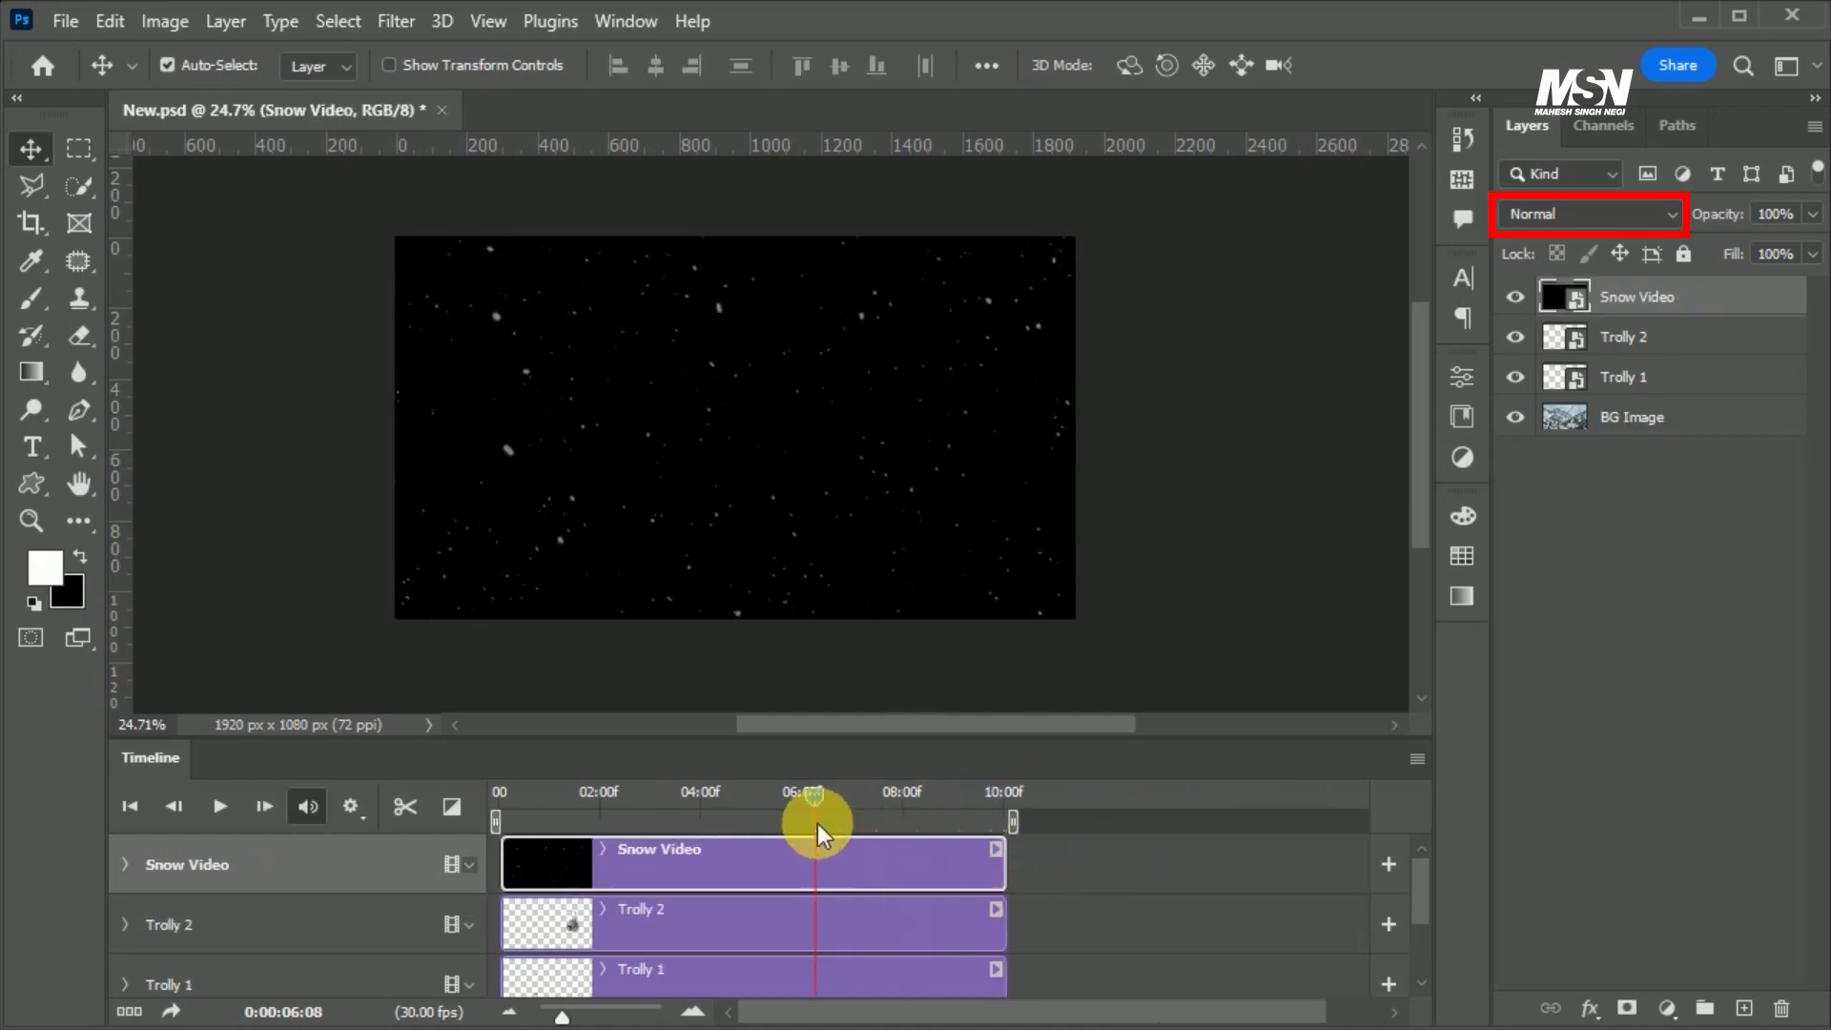
left_click(1671, 225)
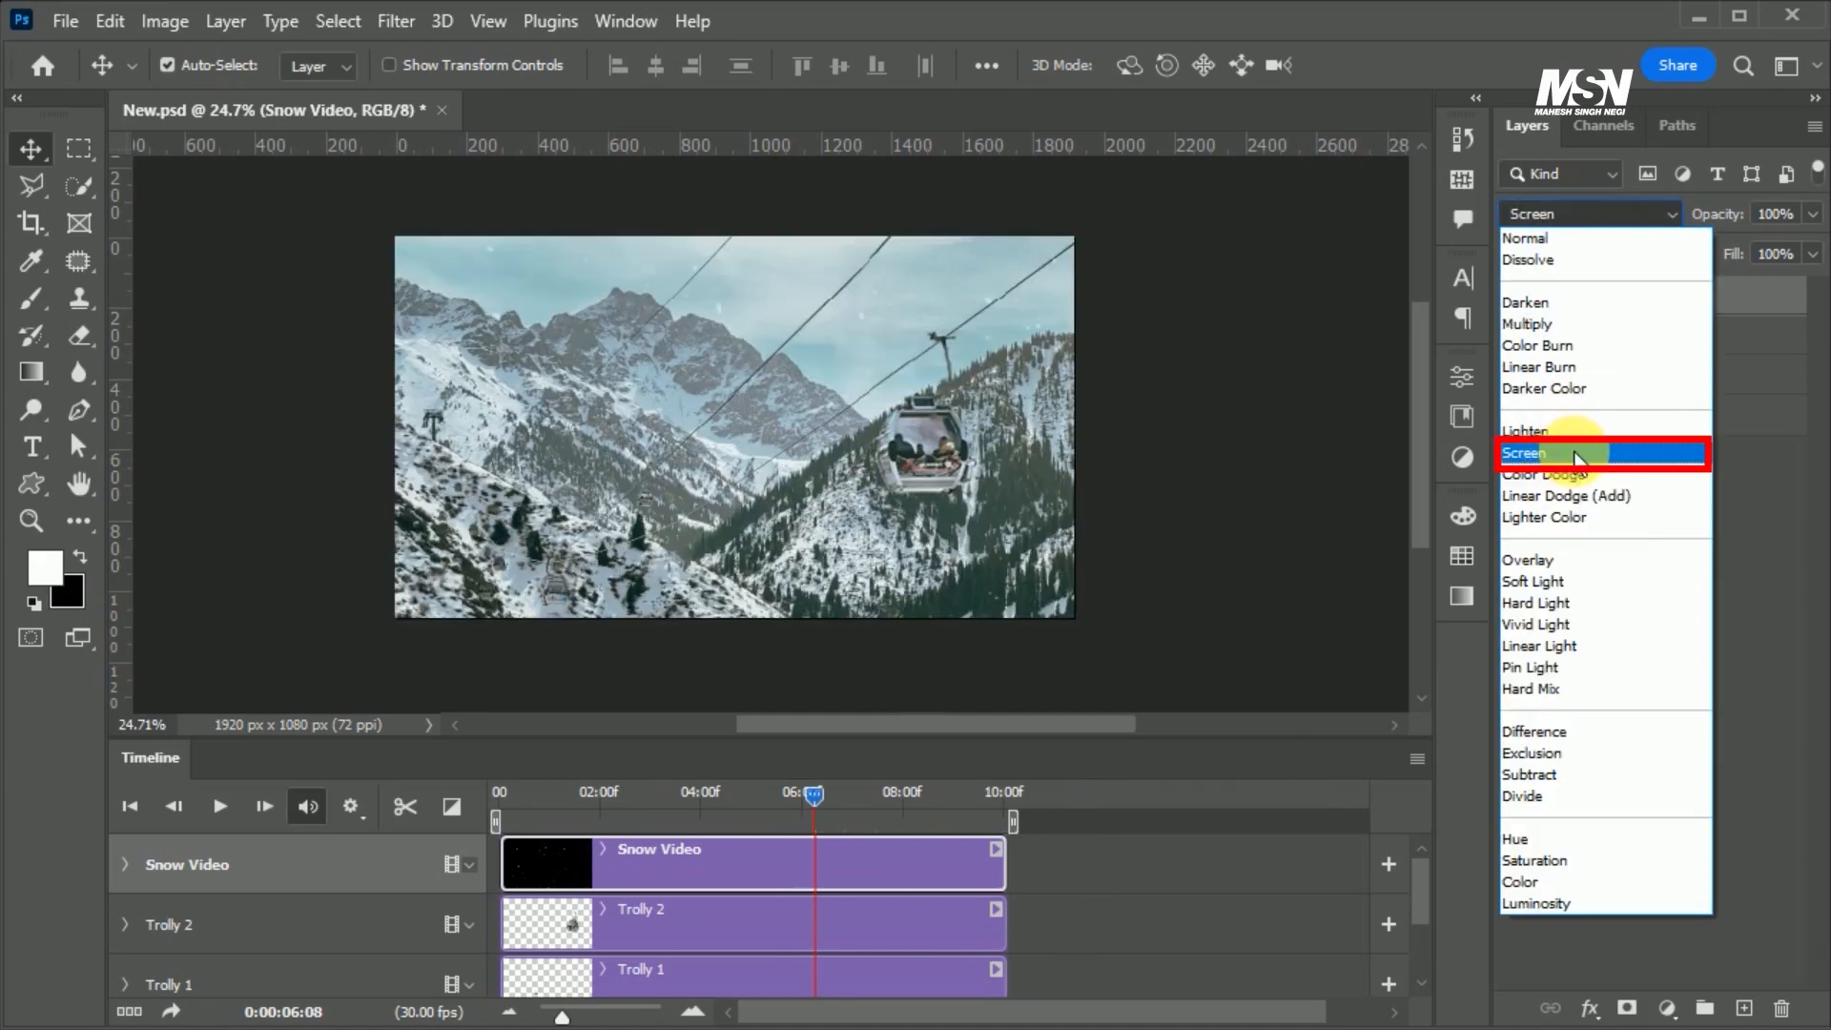
left_click(1602, 451)
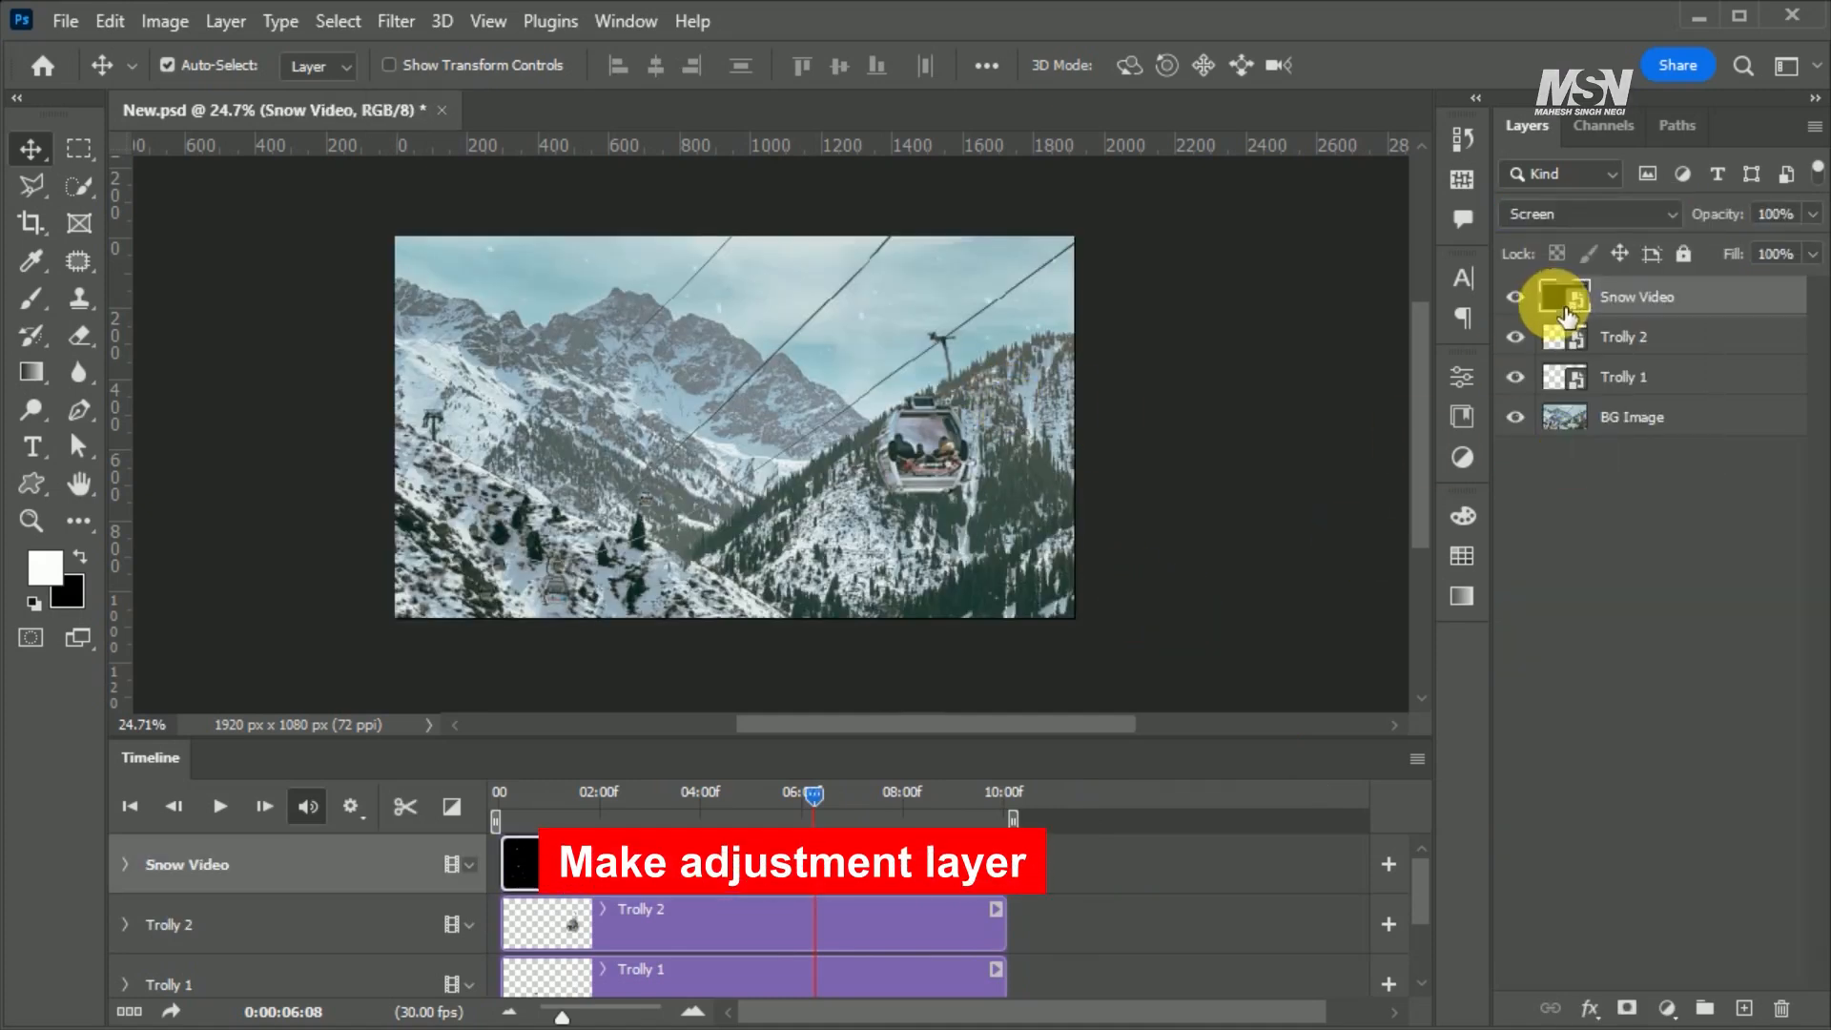
left_click(611, 795)
left_click_drag(579, 810, 494, 811)
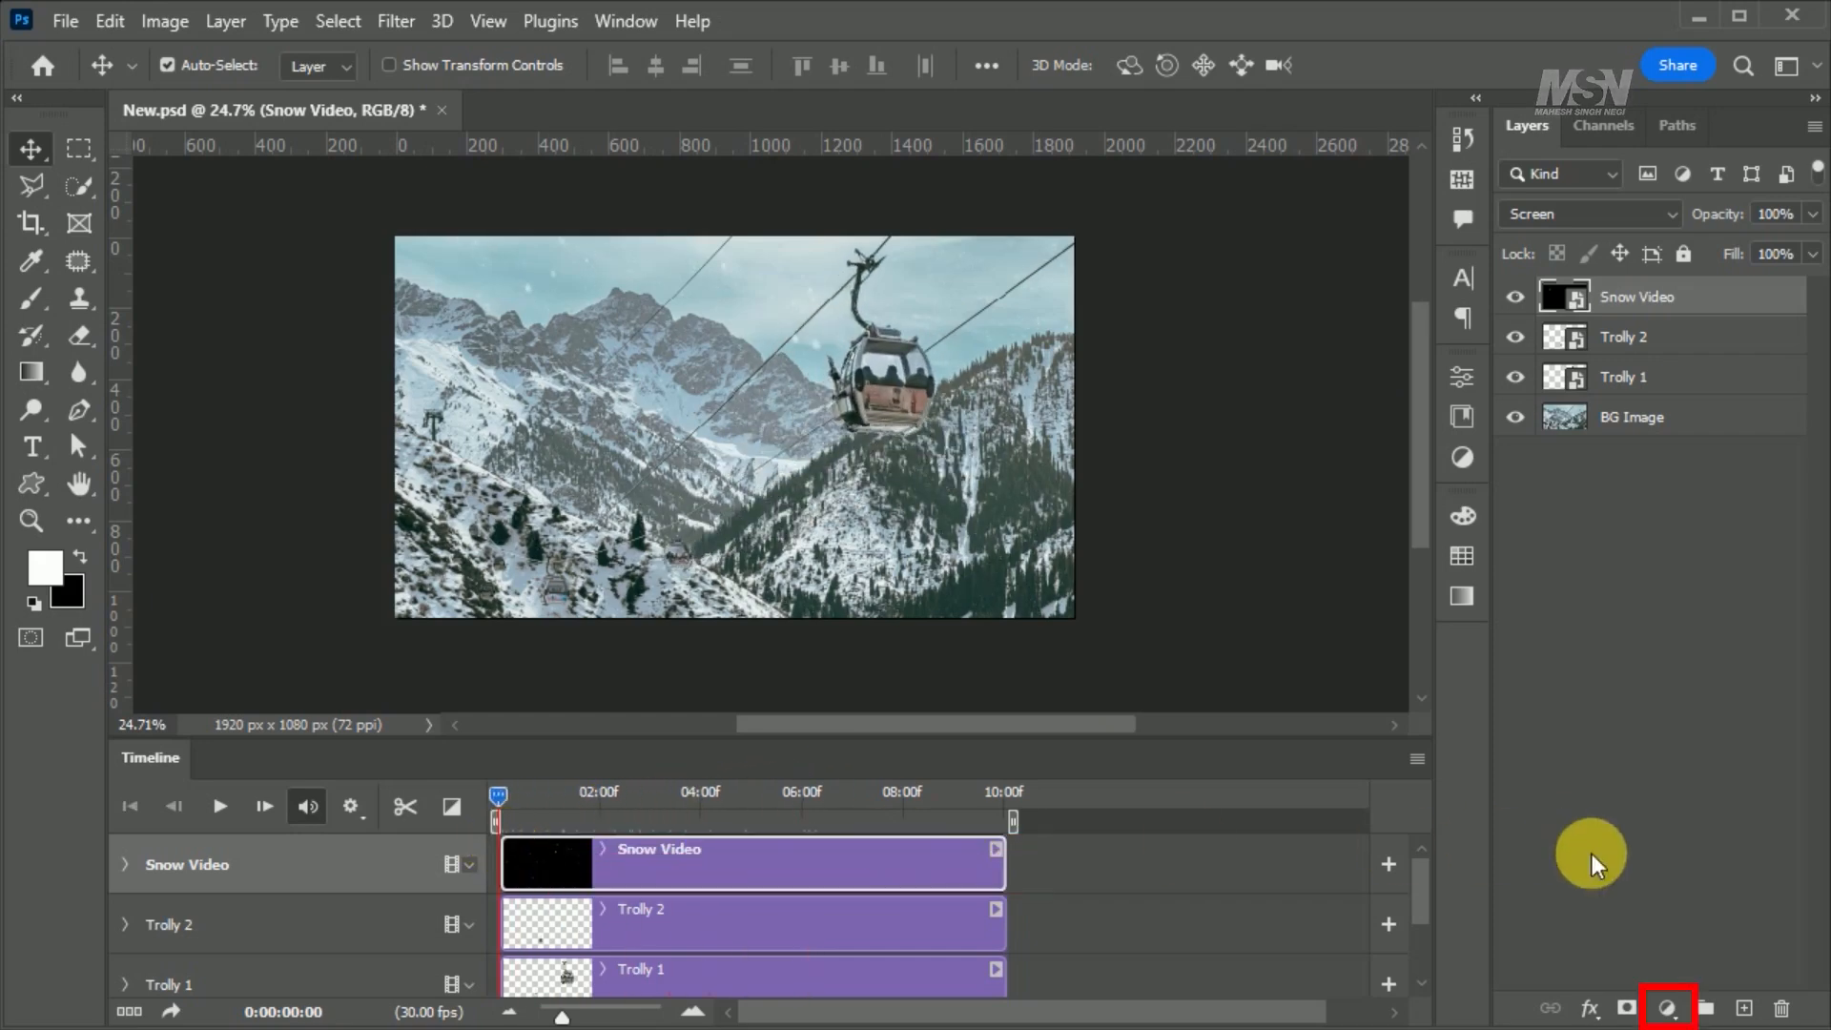
- Add a Curves adjustment layer above Snow Video and rename it Color Correction
left_click(1667, 1008)
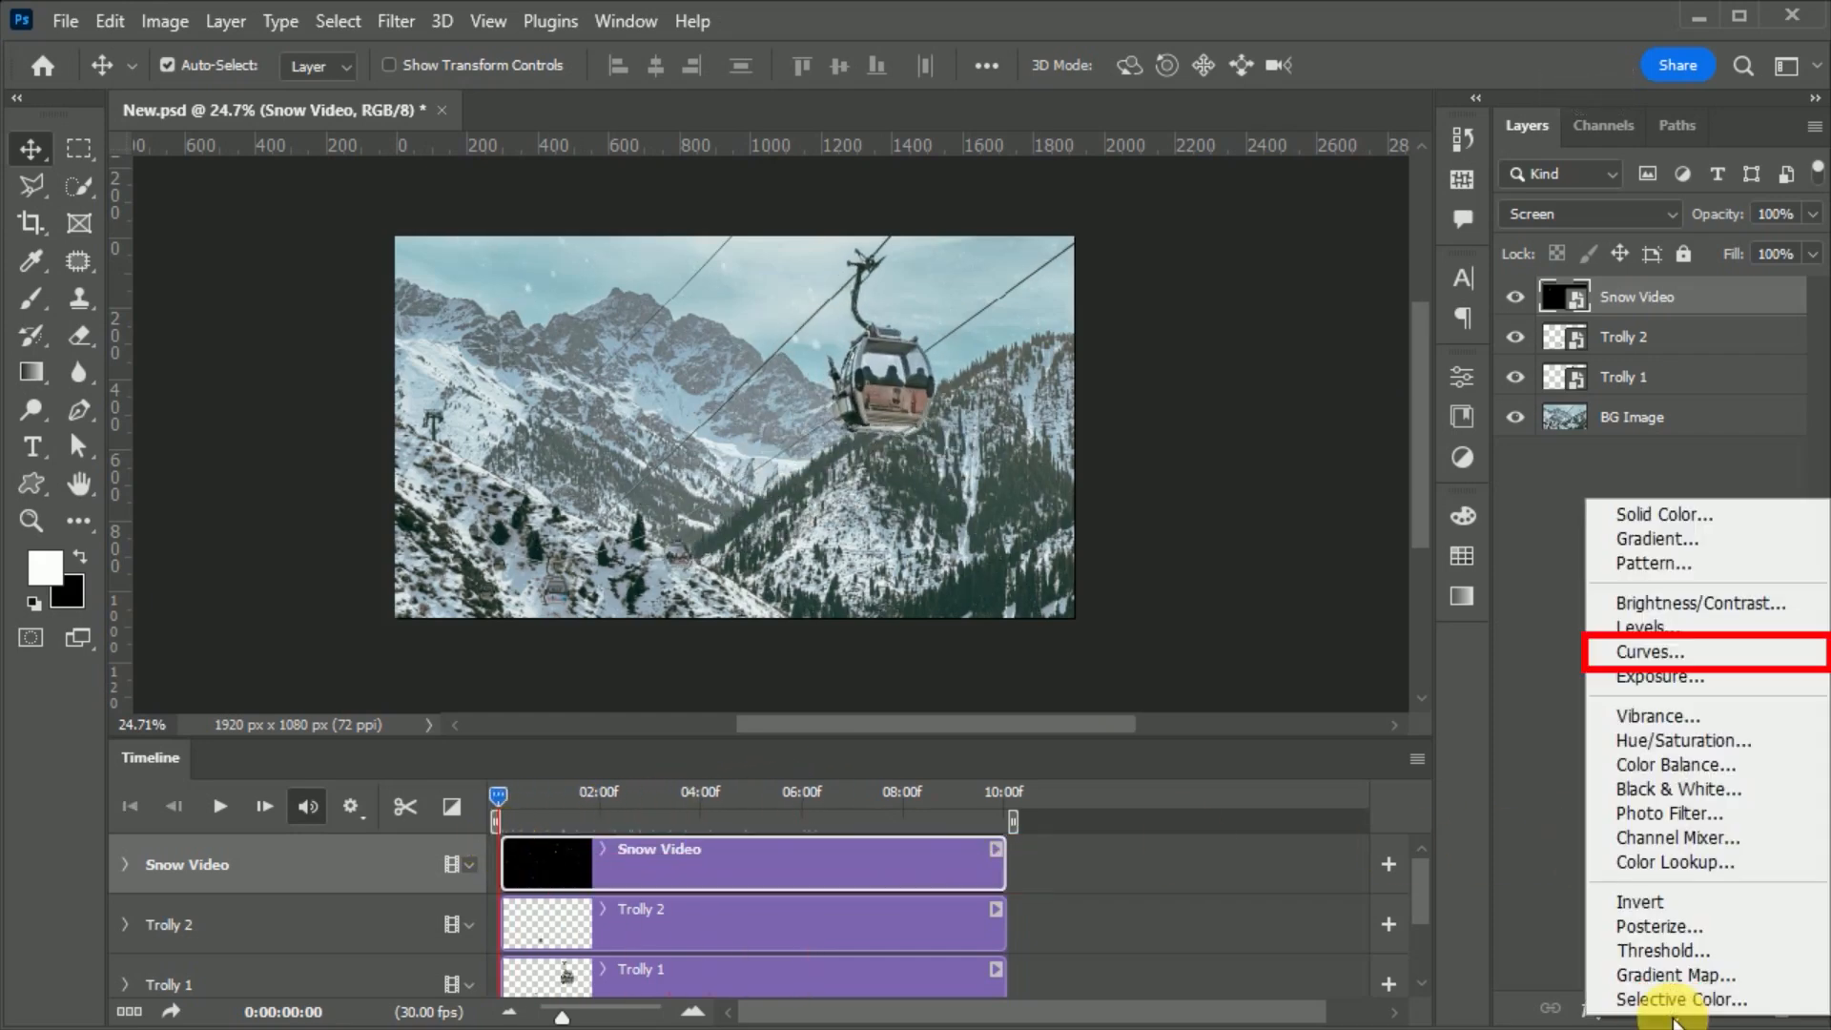
left_click(1689, 652)
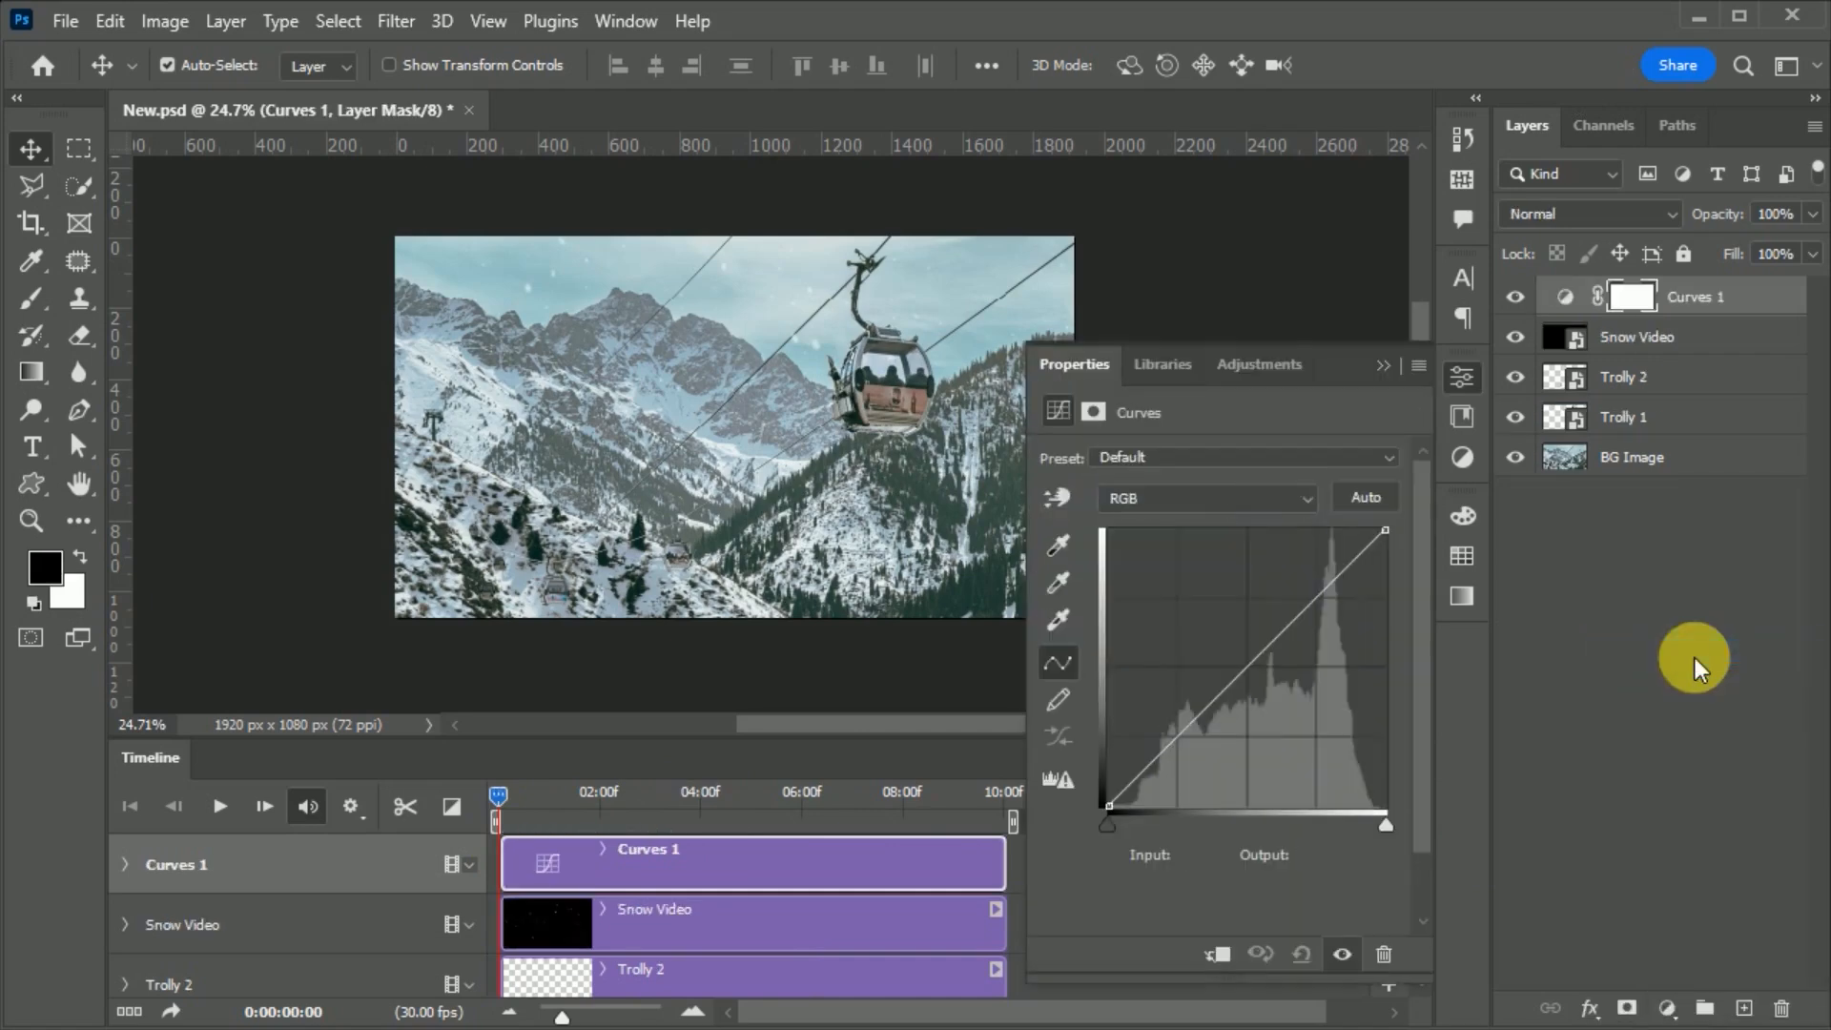
double_click(1695, 296)
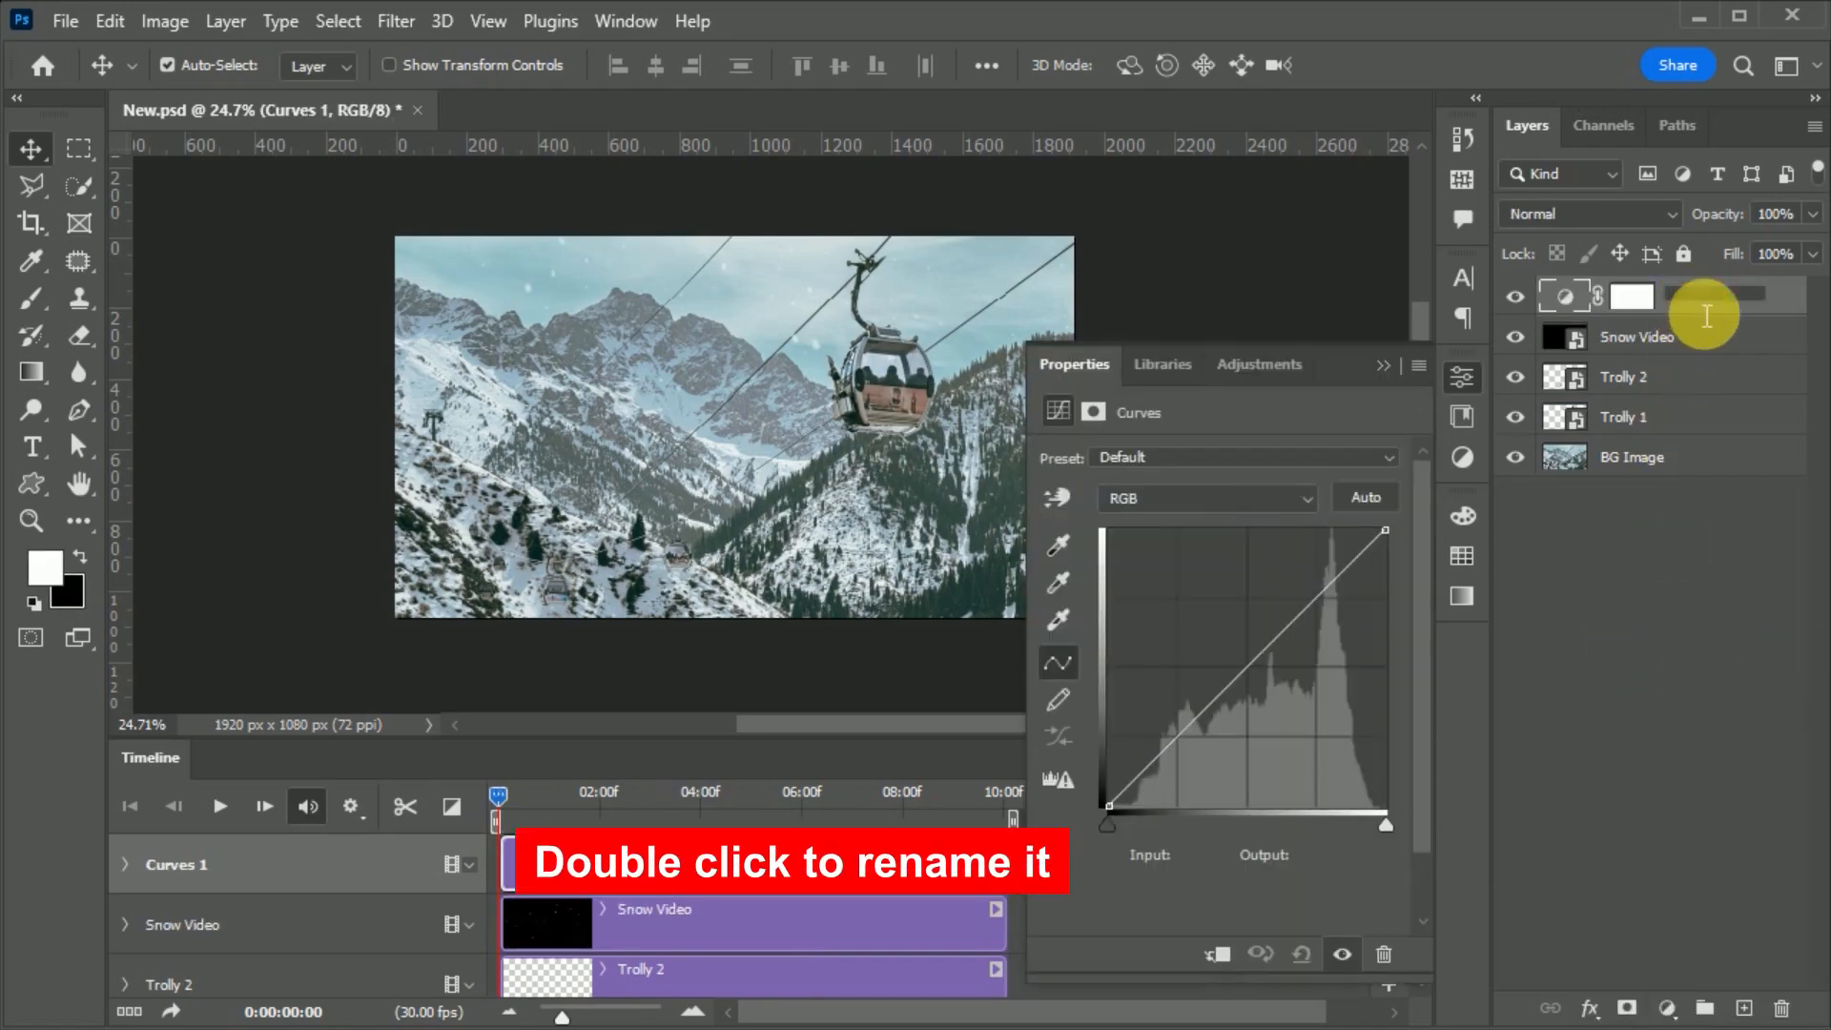
type("Color Balance")
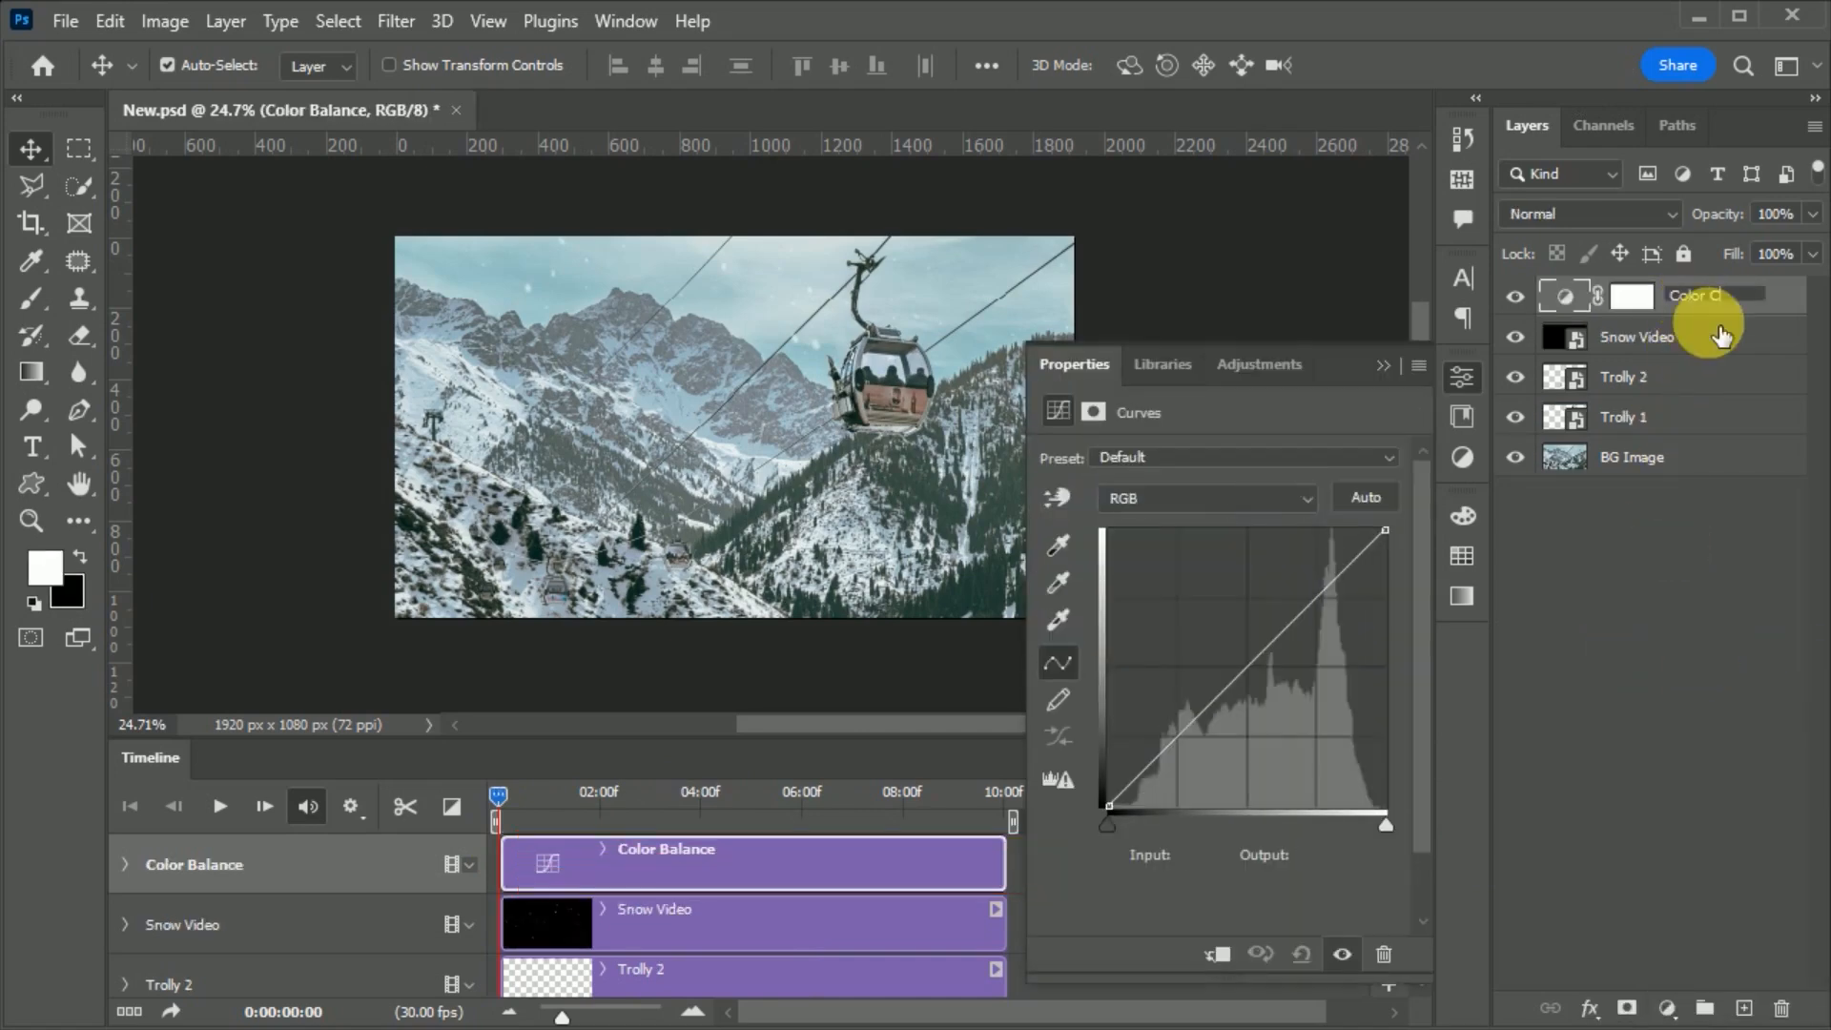
key("Return")
- Reshape the Color Correction curves in RGB and the individual color channels, including Blue, to give the scene a cooler blue-violet tone
left_click_drag(1318, 595, 1308, 619)
left_click(1287, 498)
left_click(1289, 535)
left_click(1256, 515)
left_click(1240, 558)
left_click(1254, 511)
left_click(1231, 584)
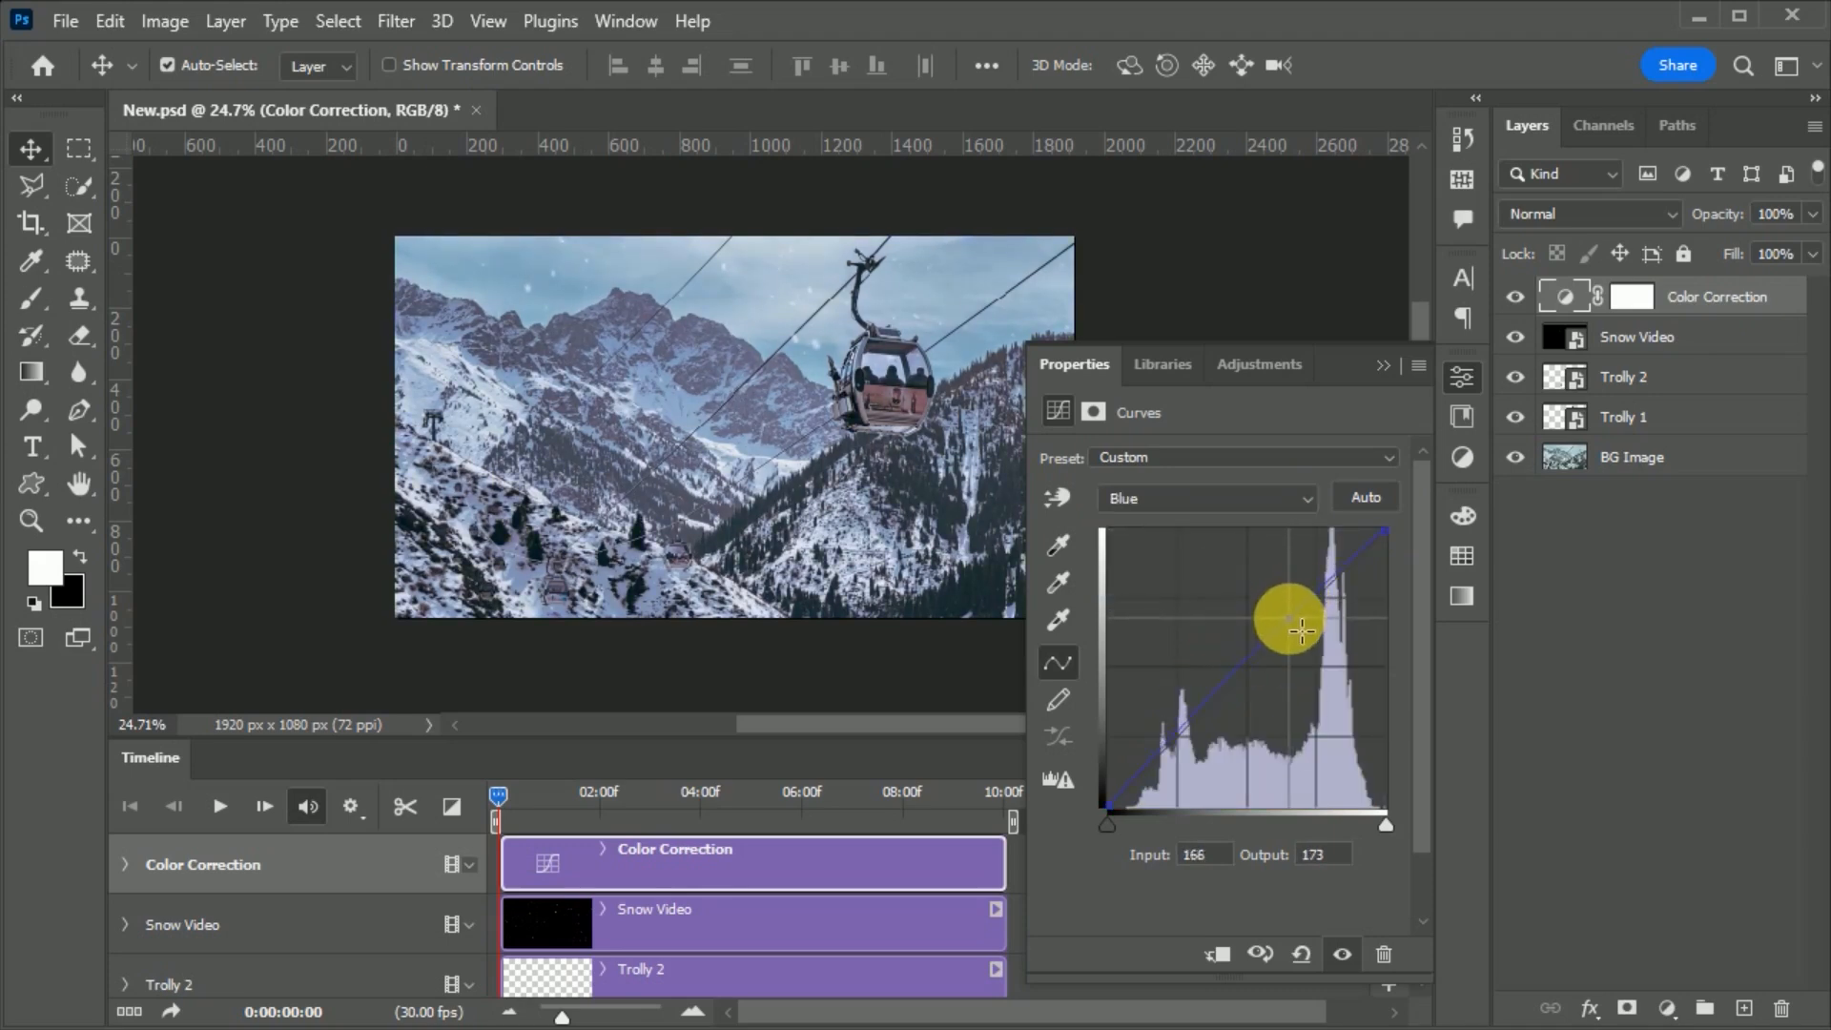
left_click(1451, 378)
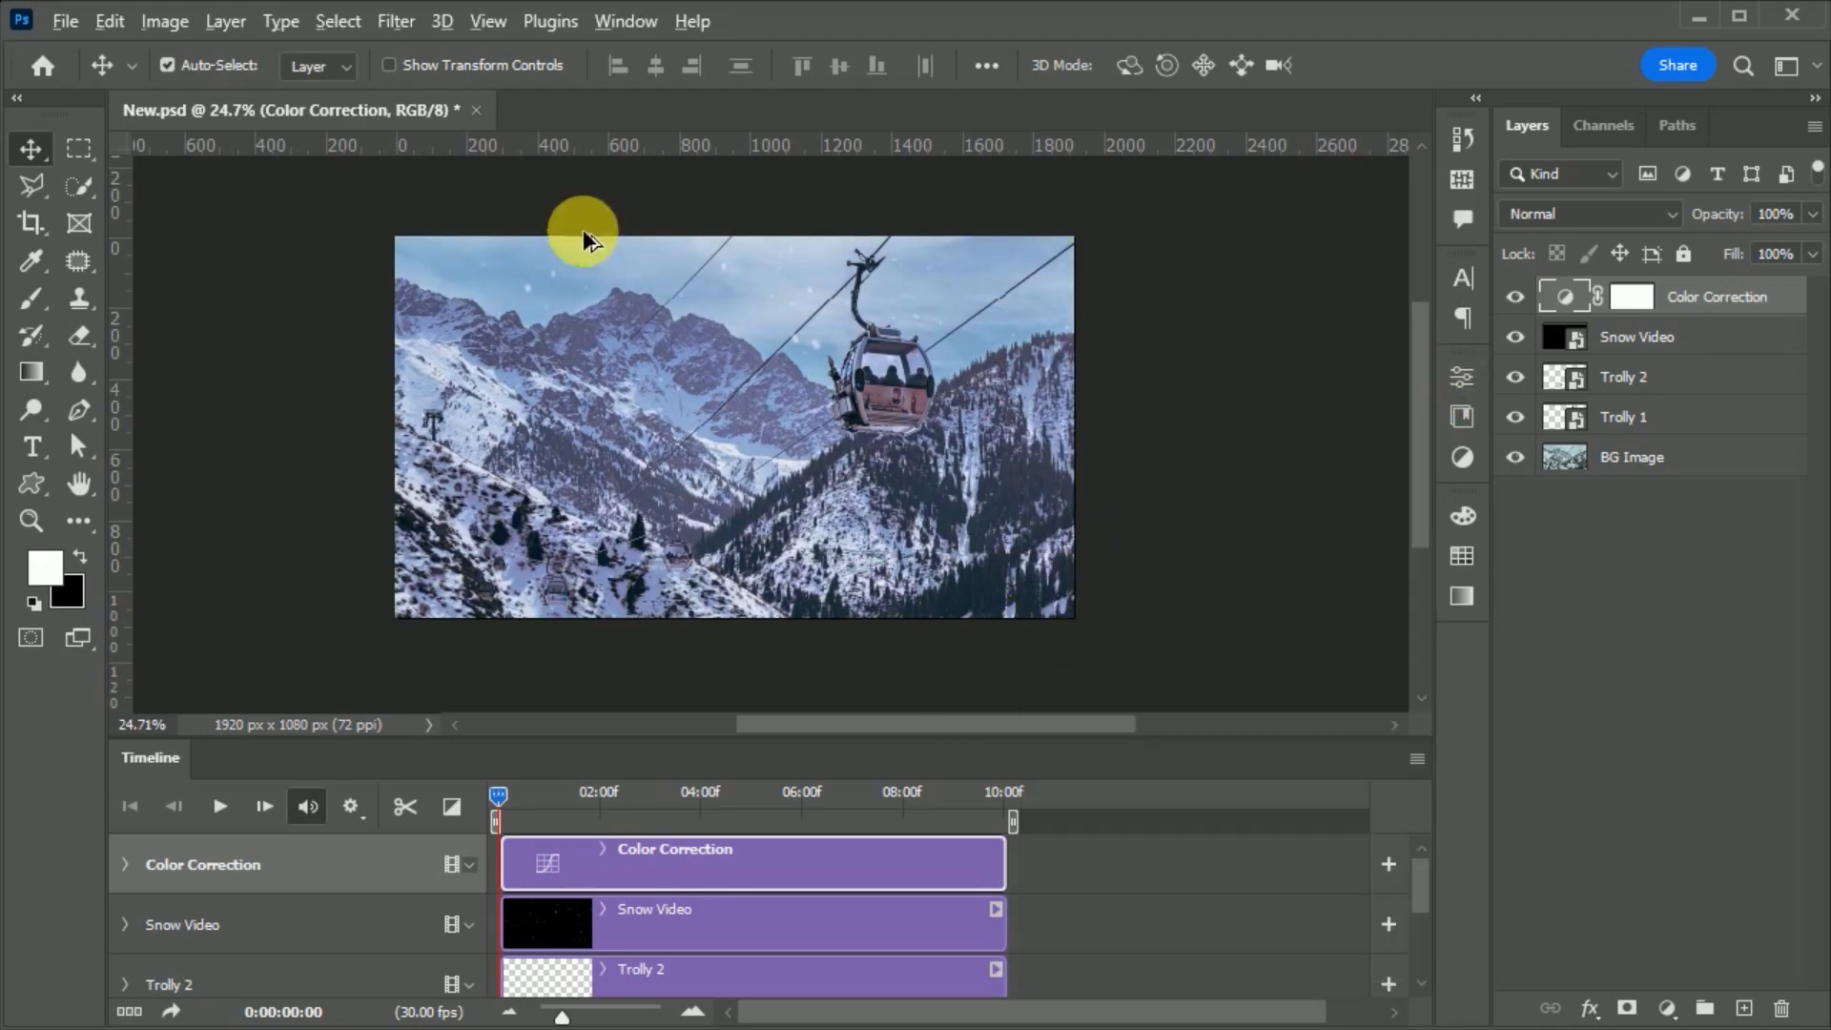
- Play the animation from the start to check the cable cars' speed and the color-corrected snow scene
scroll(577, 221, "up", 2)
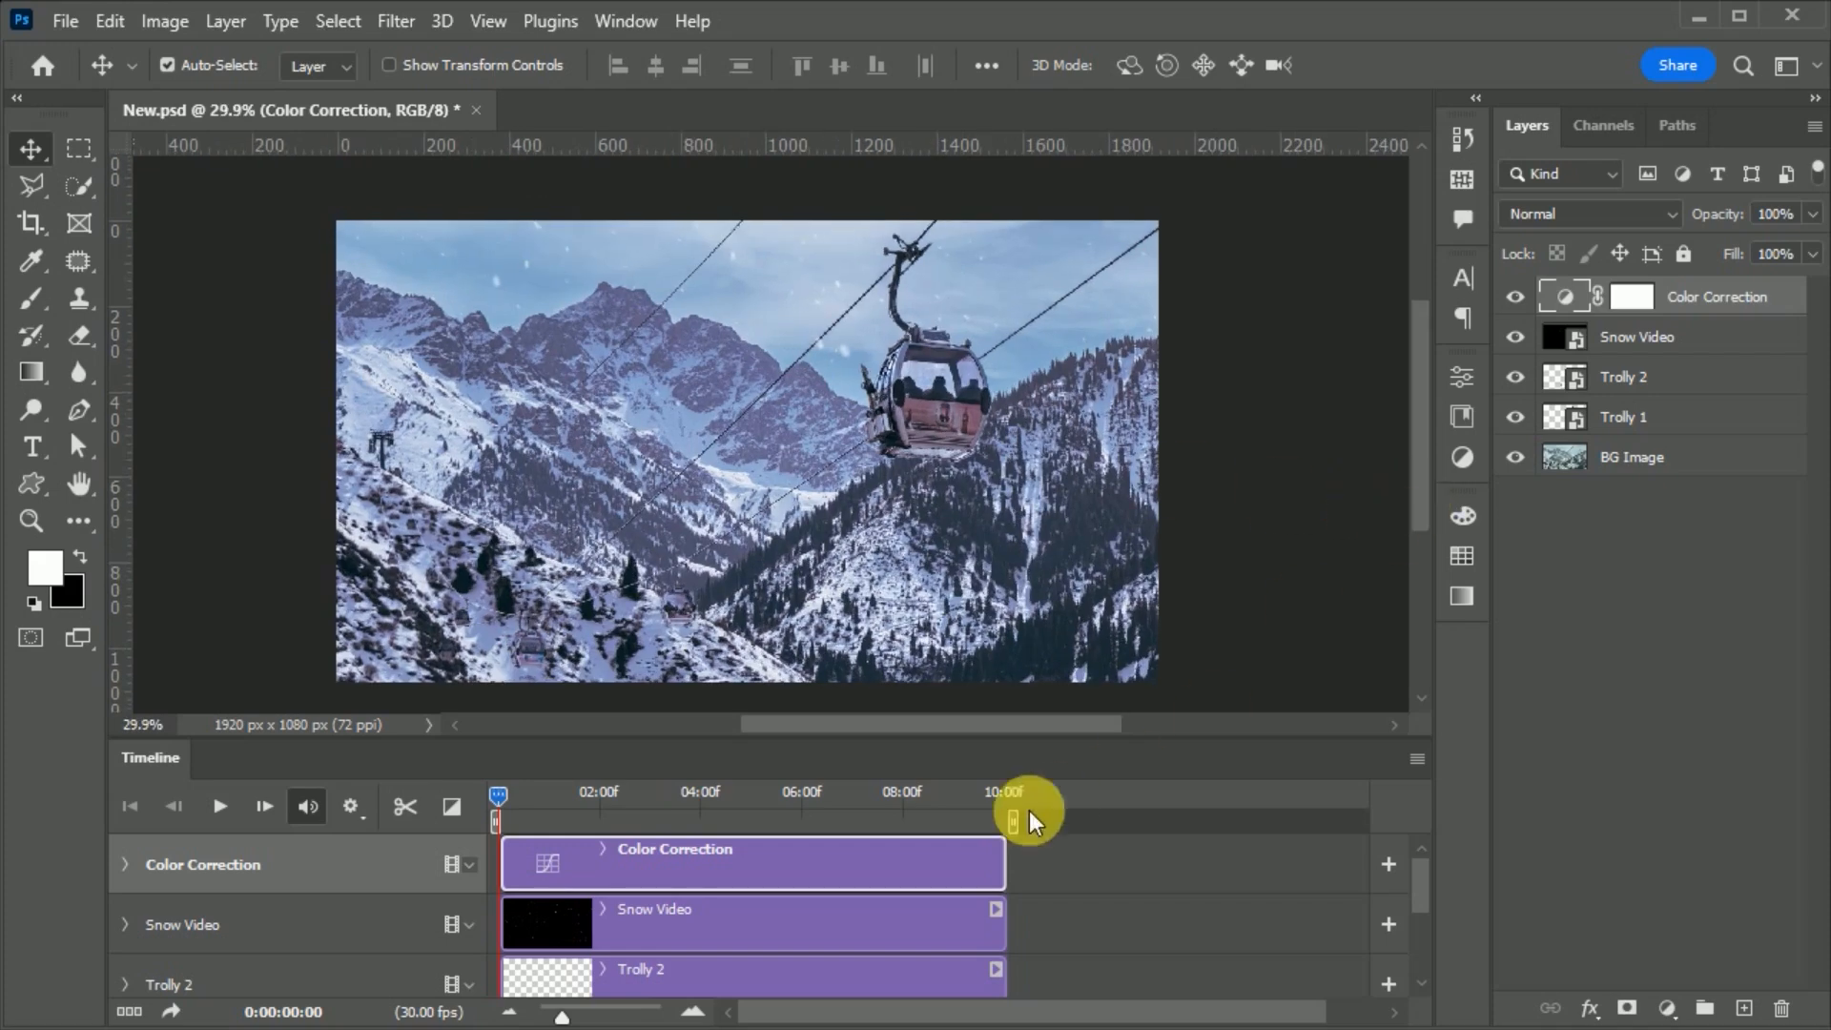
key("space")
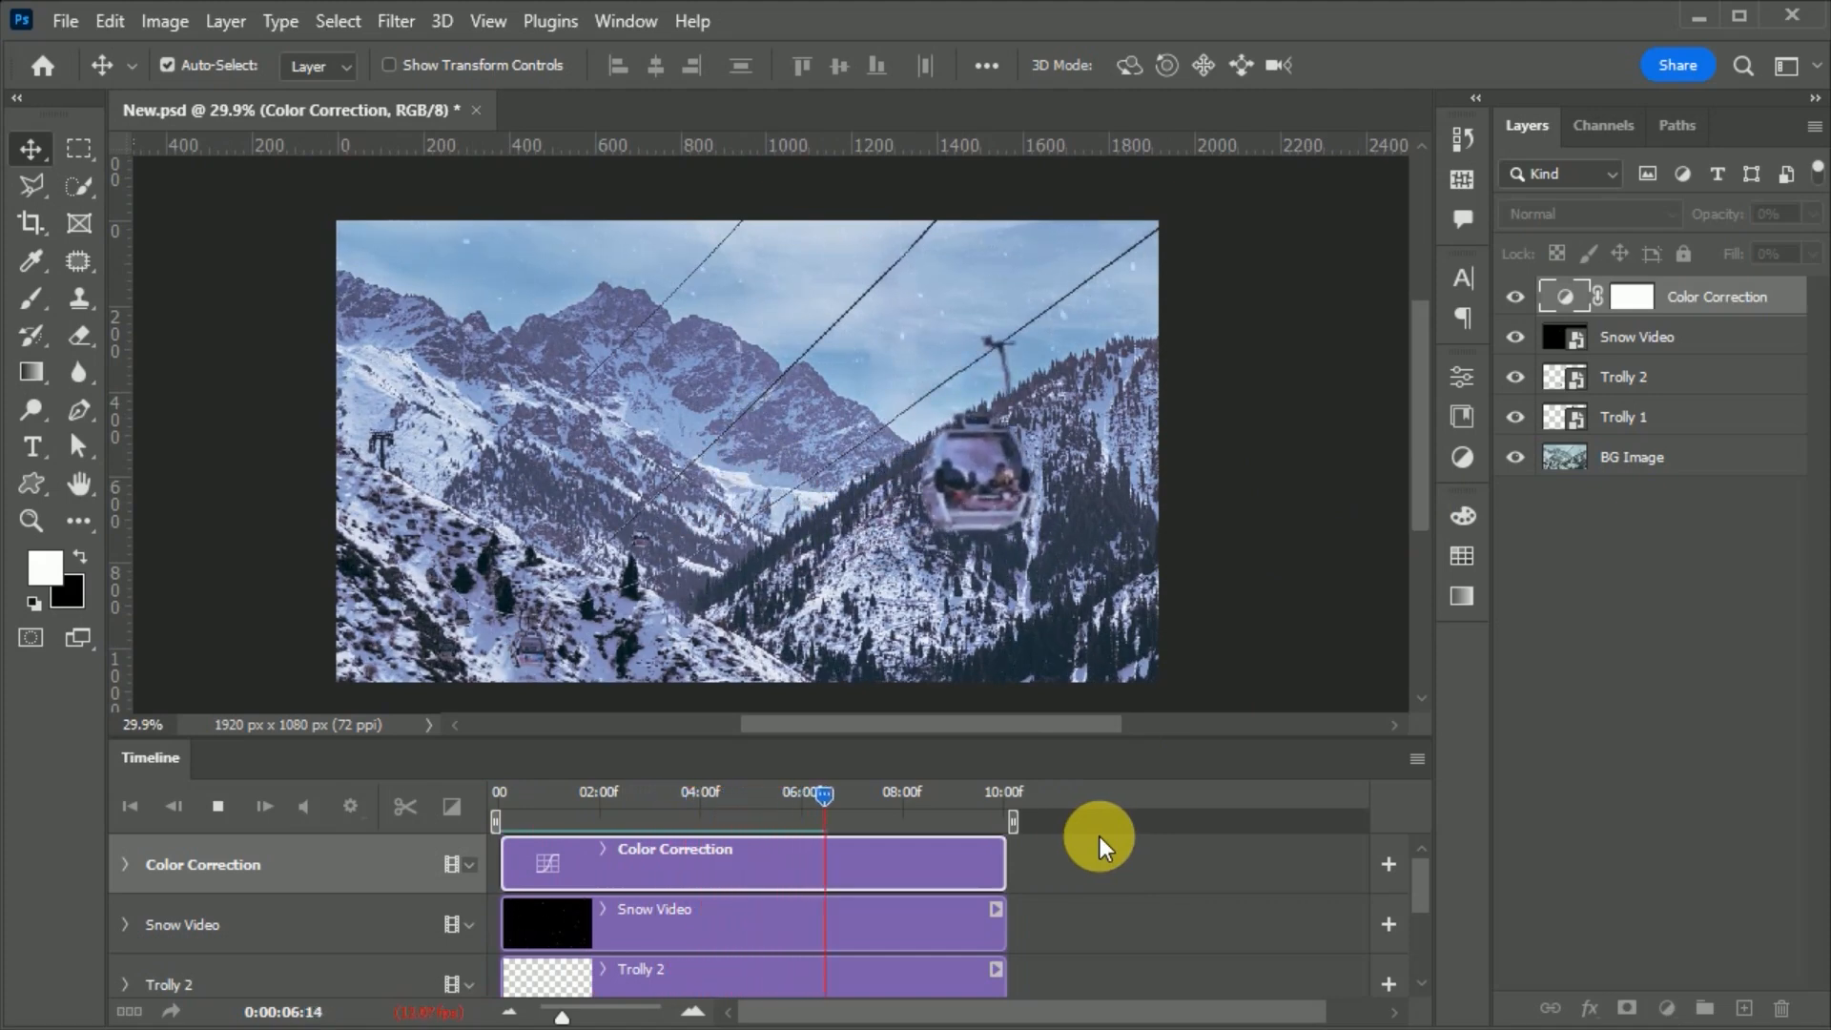
key("space")
- Move Trolly 2's second Transform keyframe earlier, to about 5 seconds, to speed up its travel
scroll(685, 928, "down", 1)
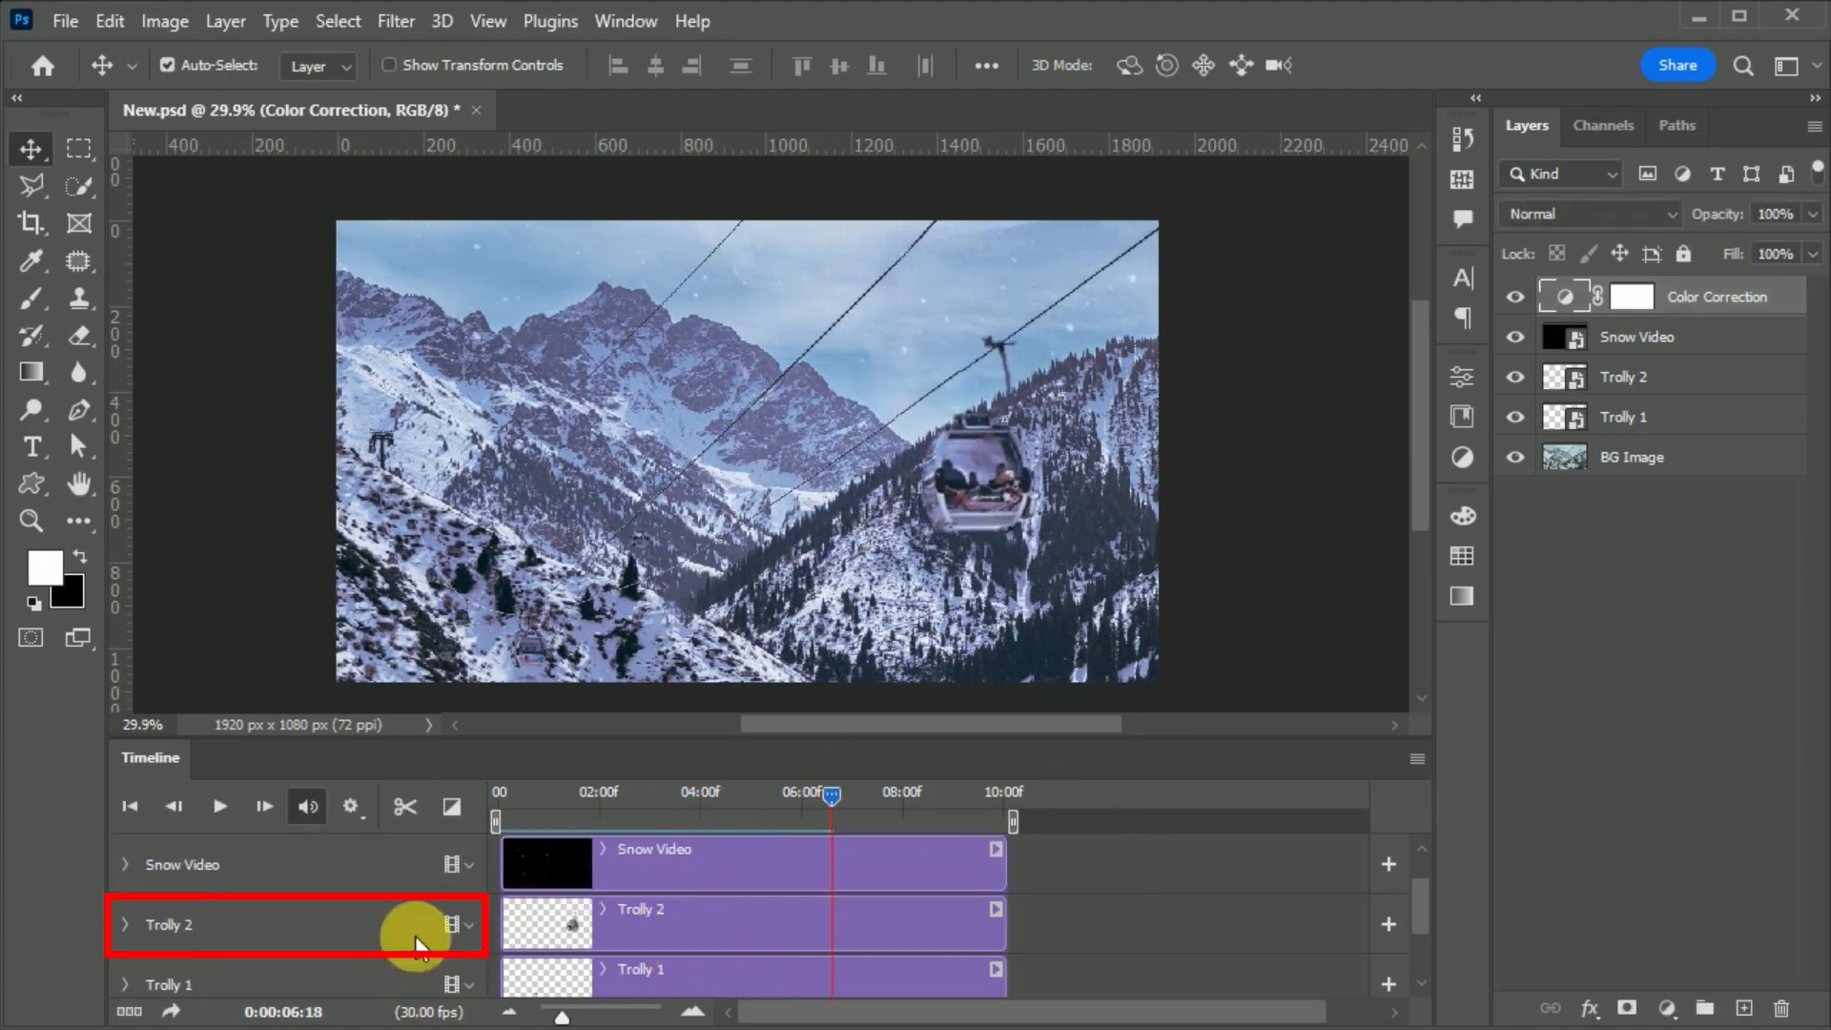
left_click(124, 924)
left_click_drag(808, 977, 762, 972)
- Replay the animation from the start with no layer selected to check Trolly 2's new timing, and enlarge the timeline area to show all tracks
key("space")
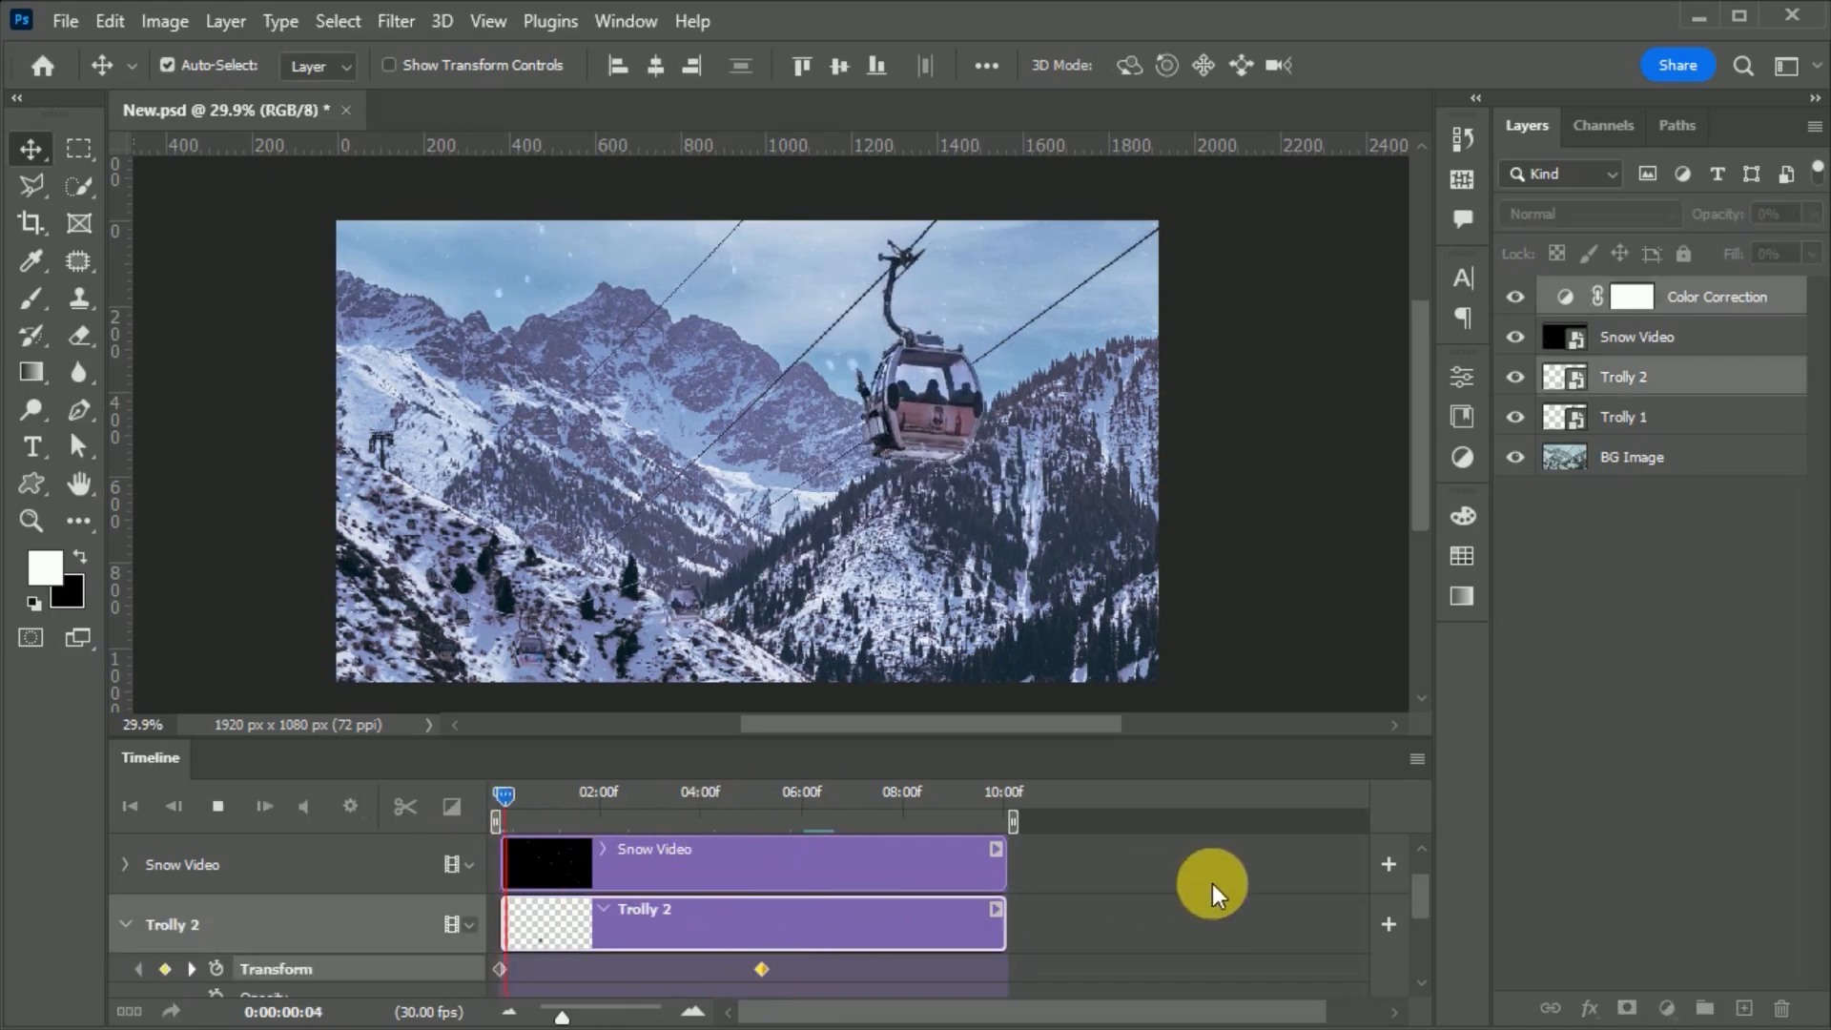
key("space")
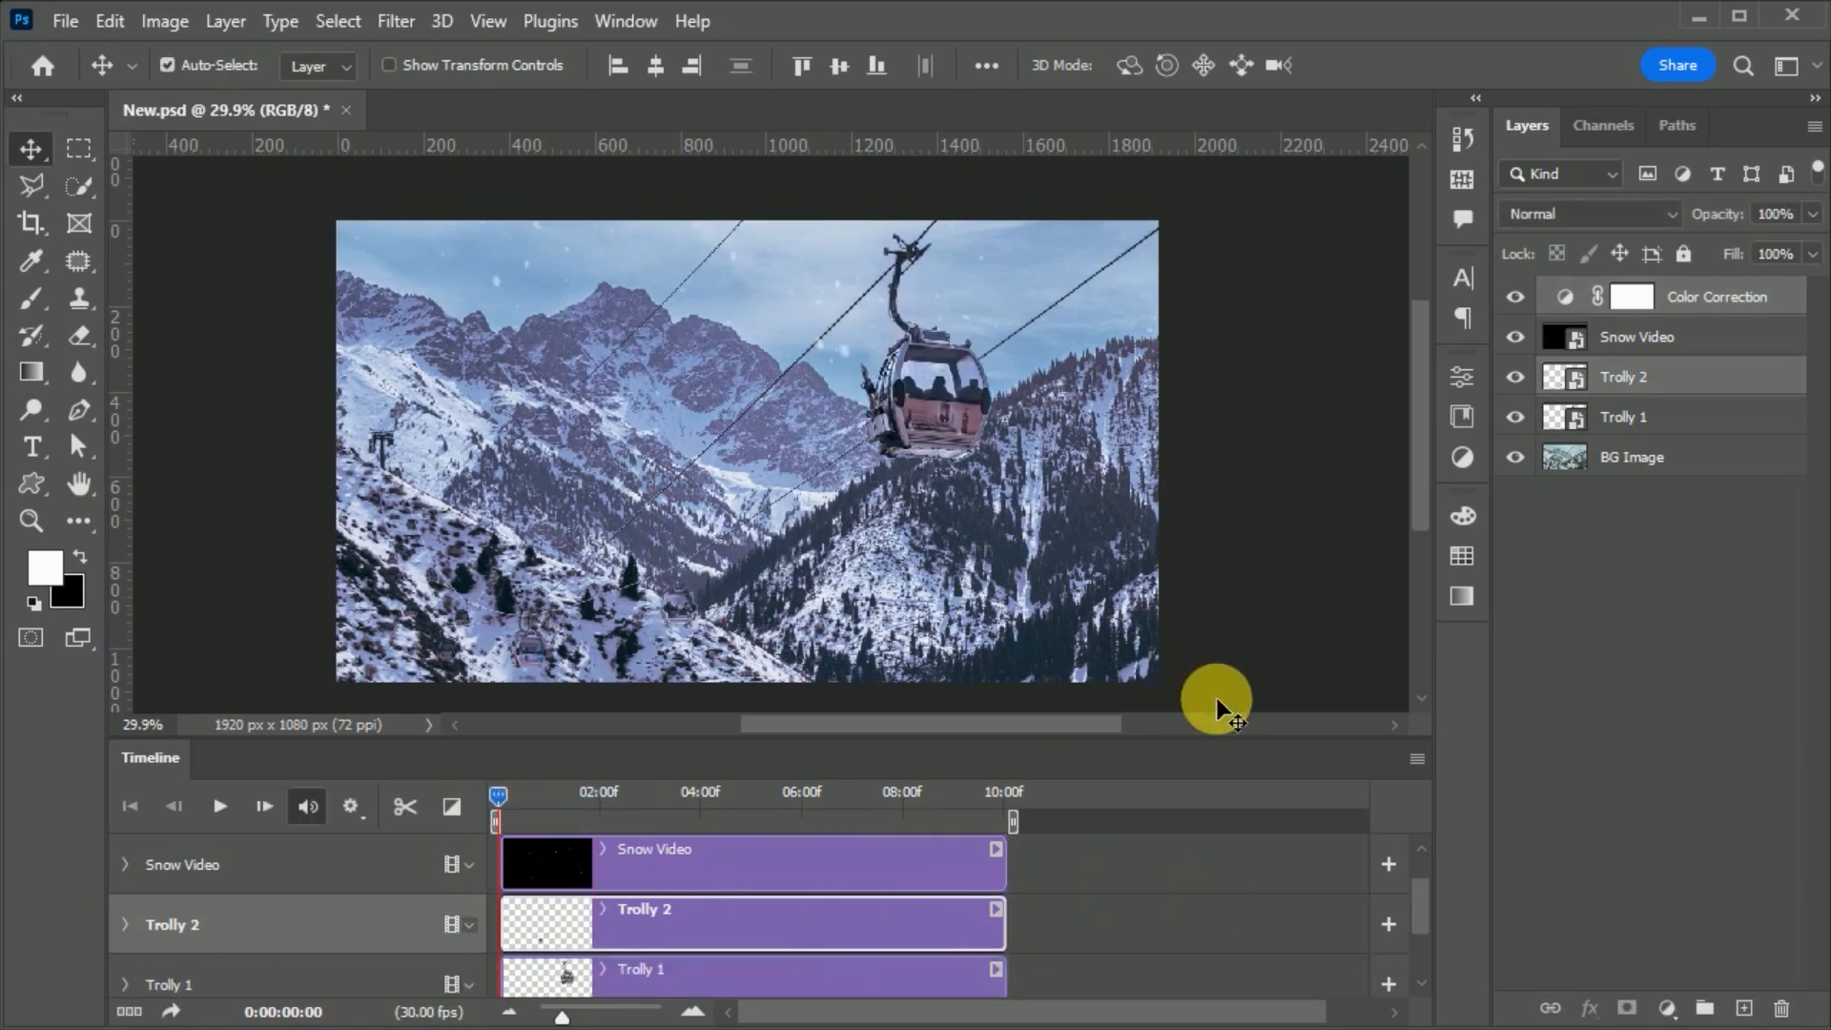
left_click(1216, 696)
key("space")
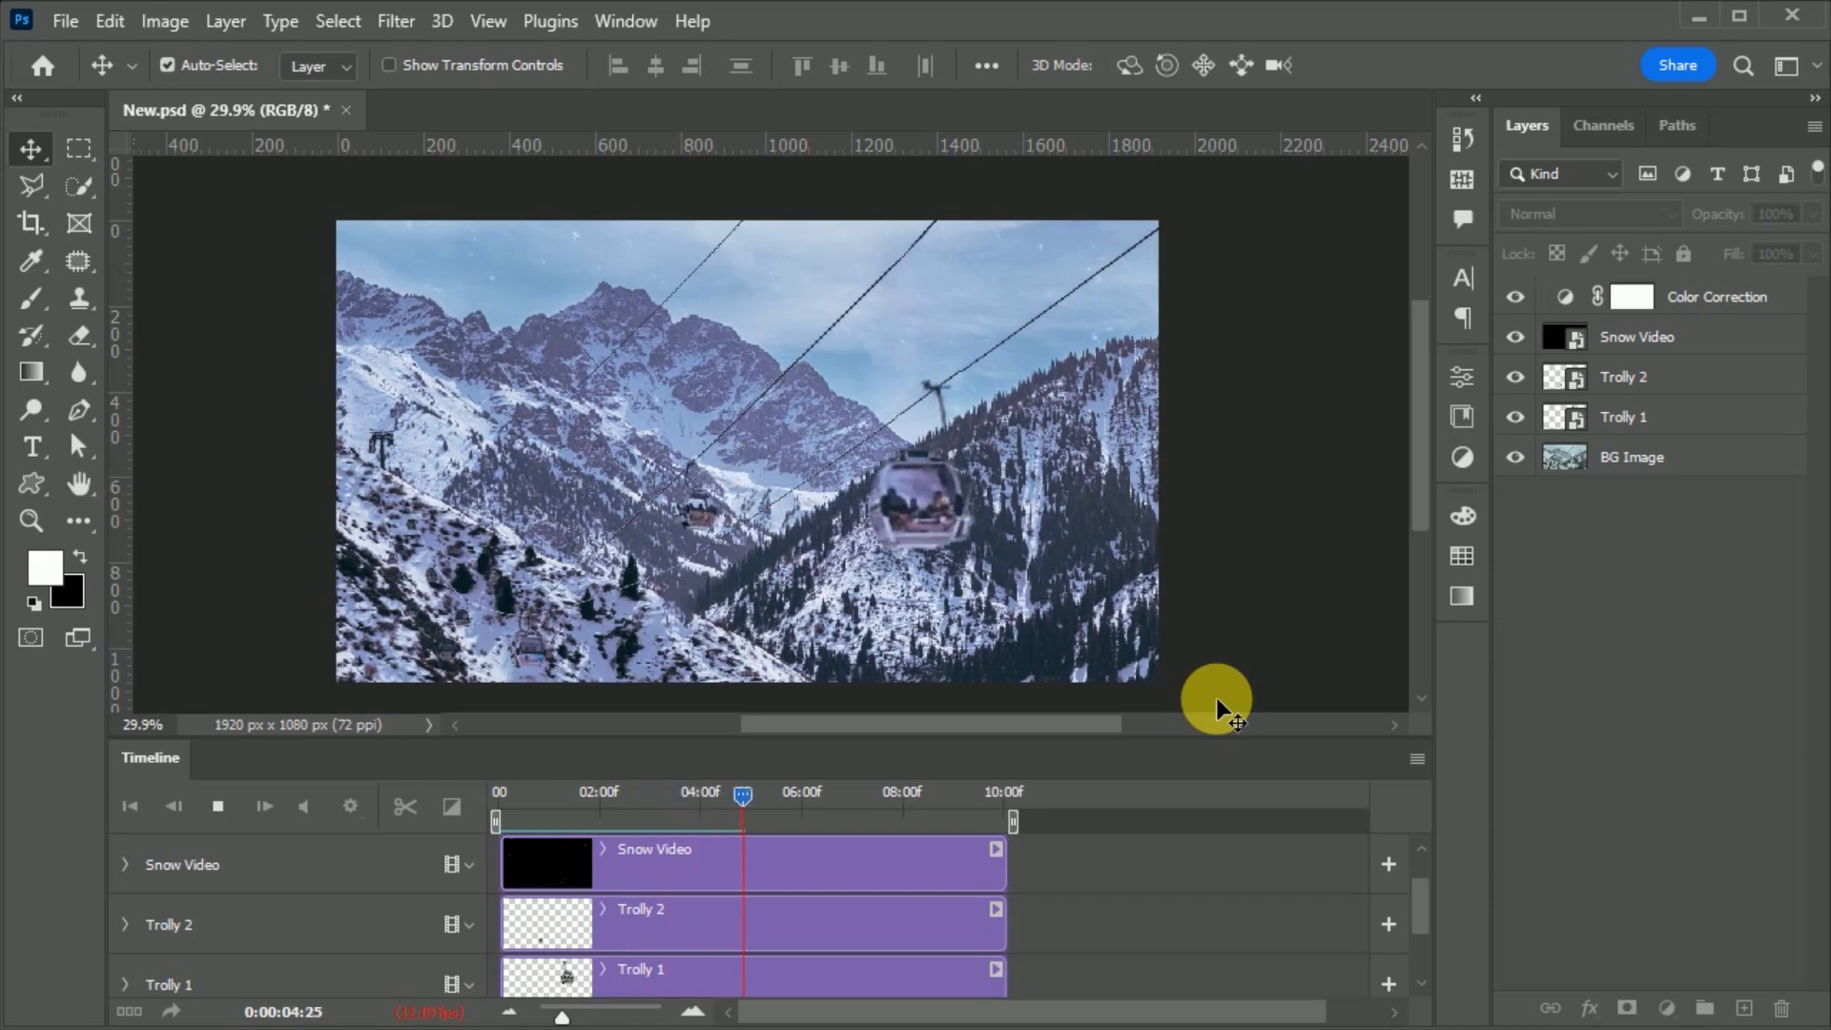
left_click_drag(1214, 747, 1214, 641)
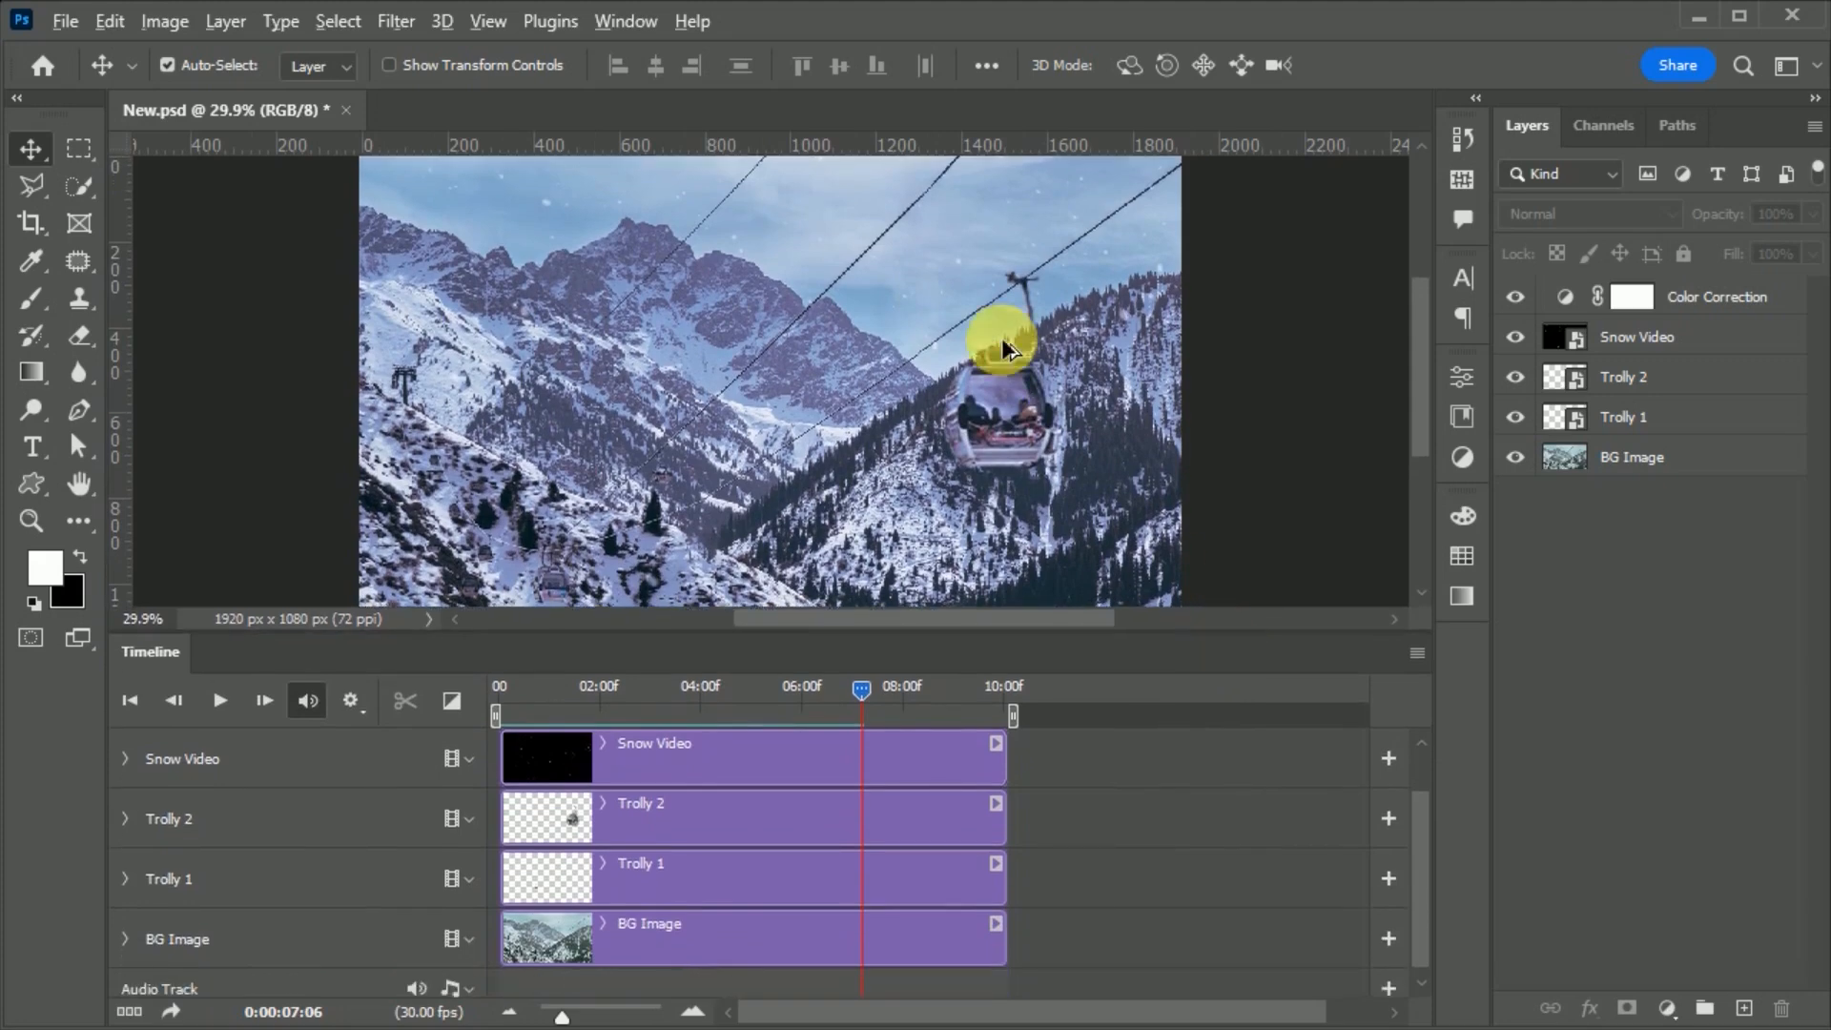
scroll(1001, 337, "down", 2)
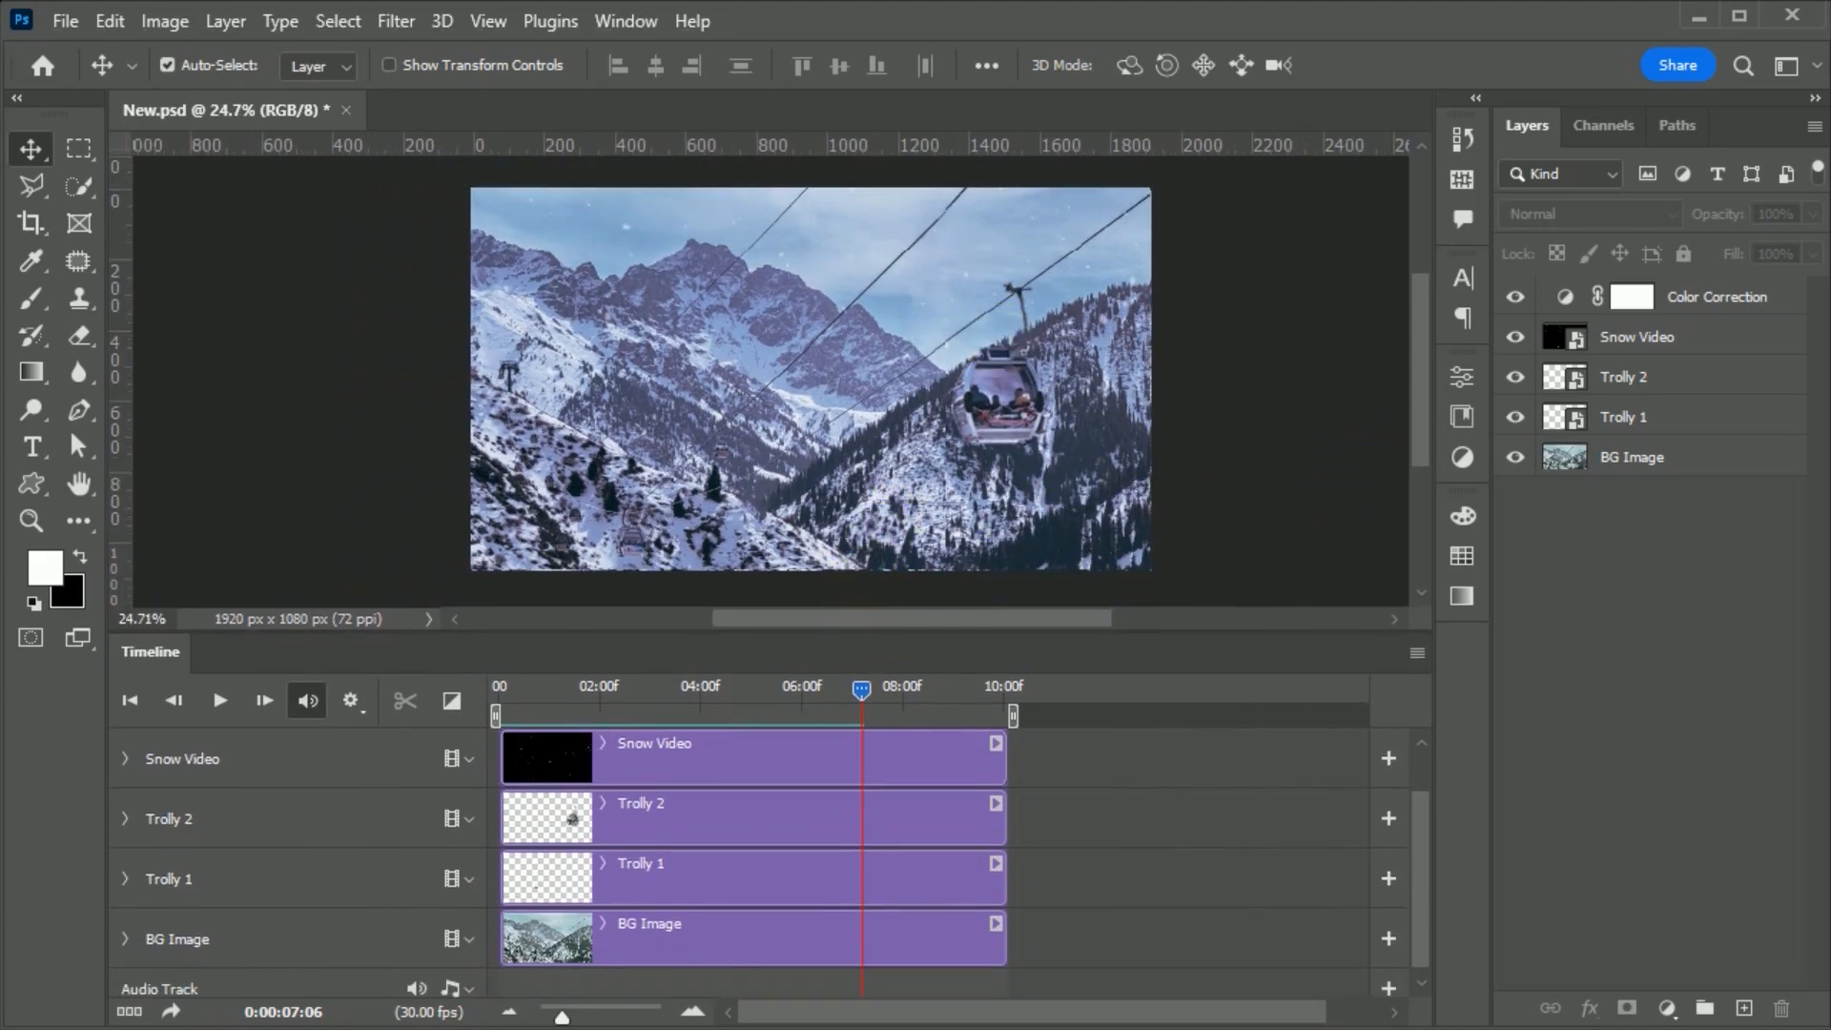